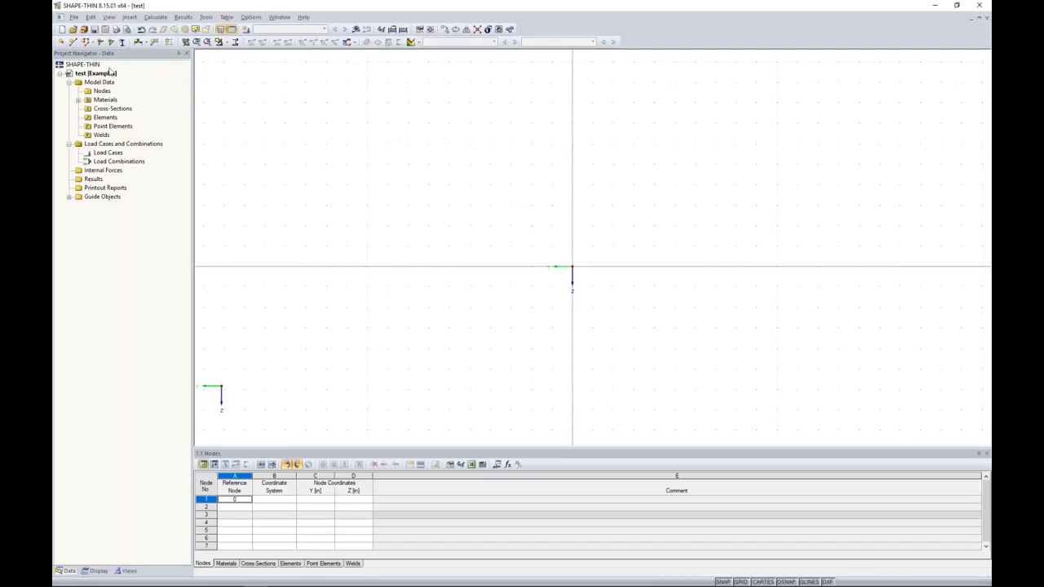
Step: Start a new polyline element and set its thickness to 0.15 in
left_click(86, 43)
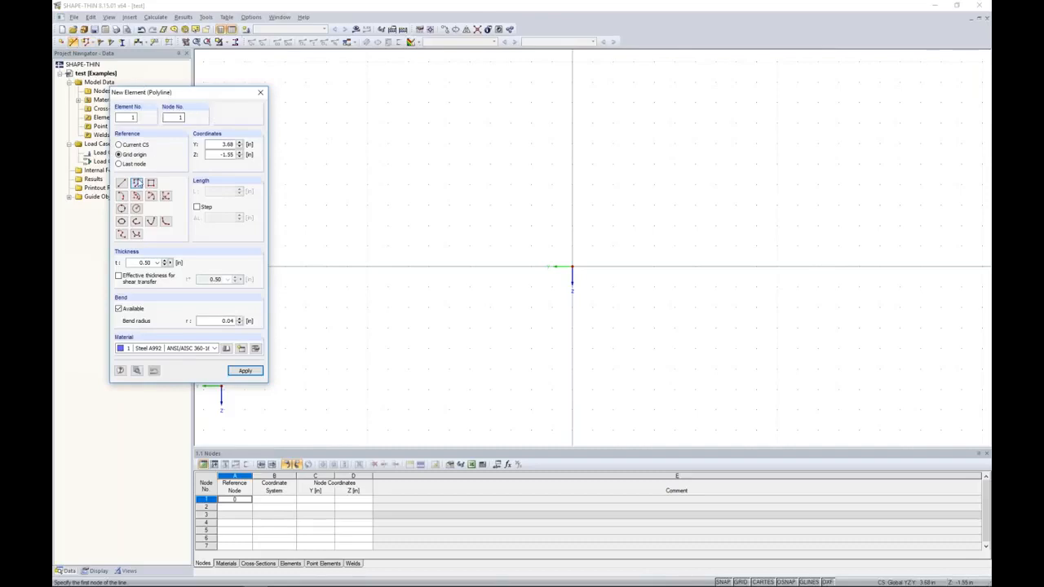
left_click(159, 261)
type("0.15")
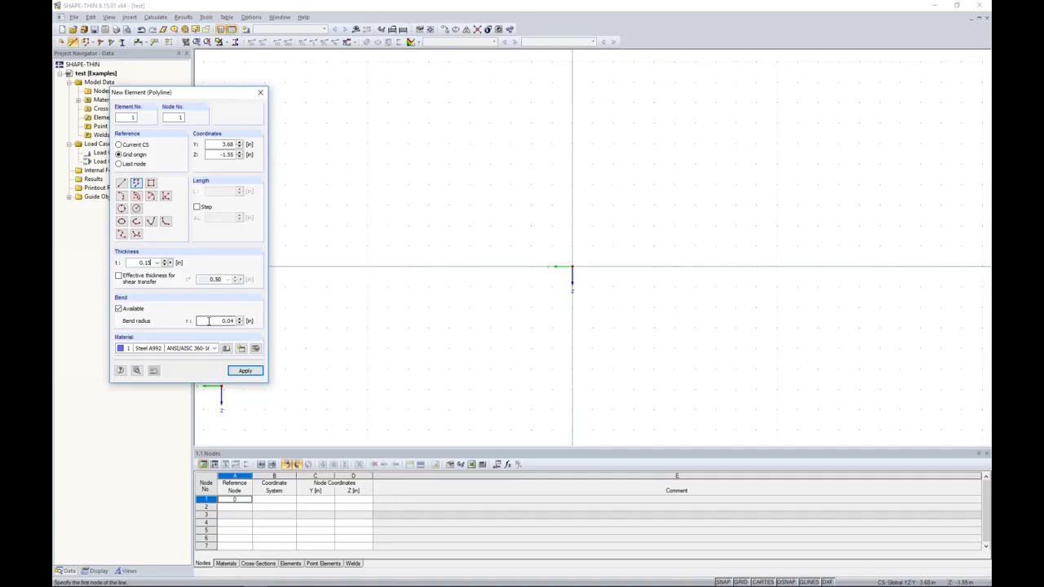
Step: Filter the material library for the element's material to aluminum, standard group ASTM and standard ADM 2015
left_click(255, 350)
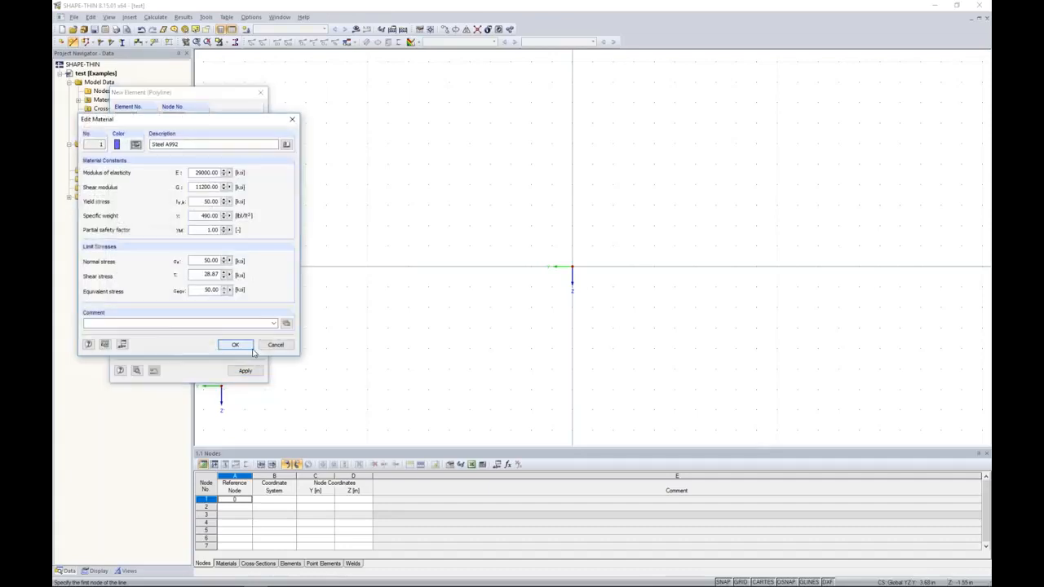
left_click(287, 144)
left_click_drag(261, 39, 386, 81)
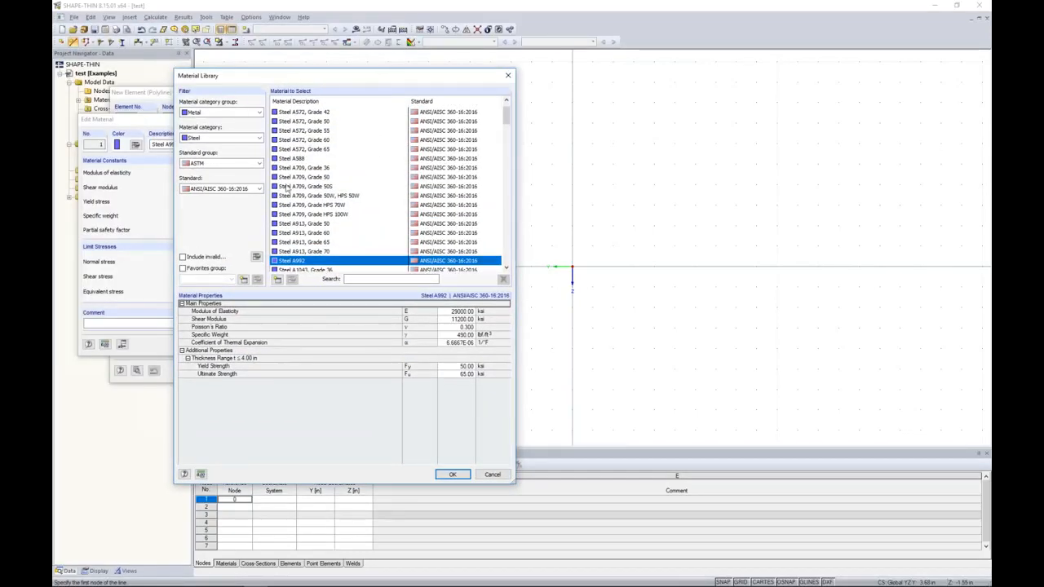
left_click(227, 139)
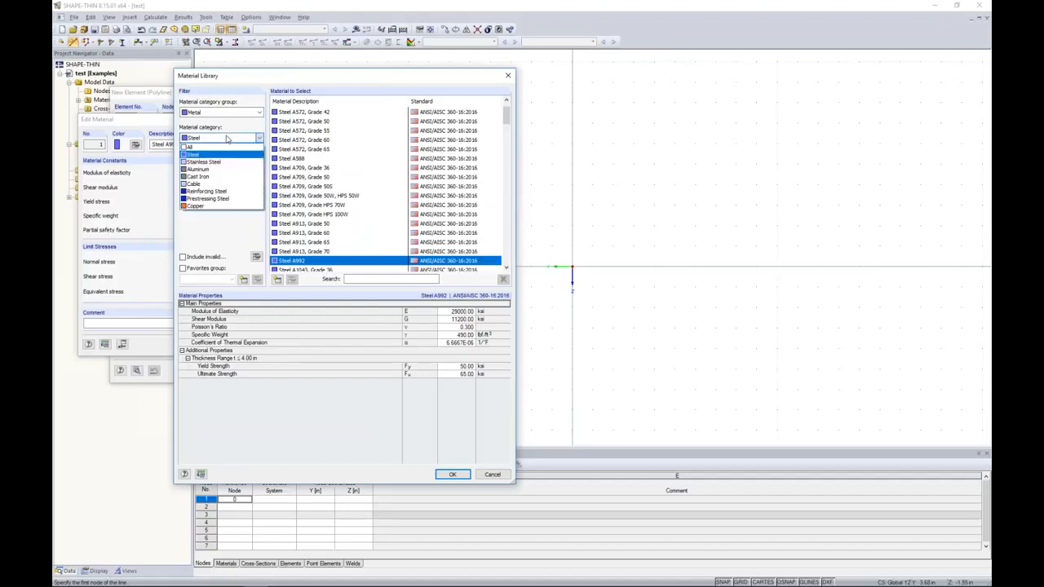
left_click(214, 170)
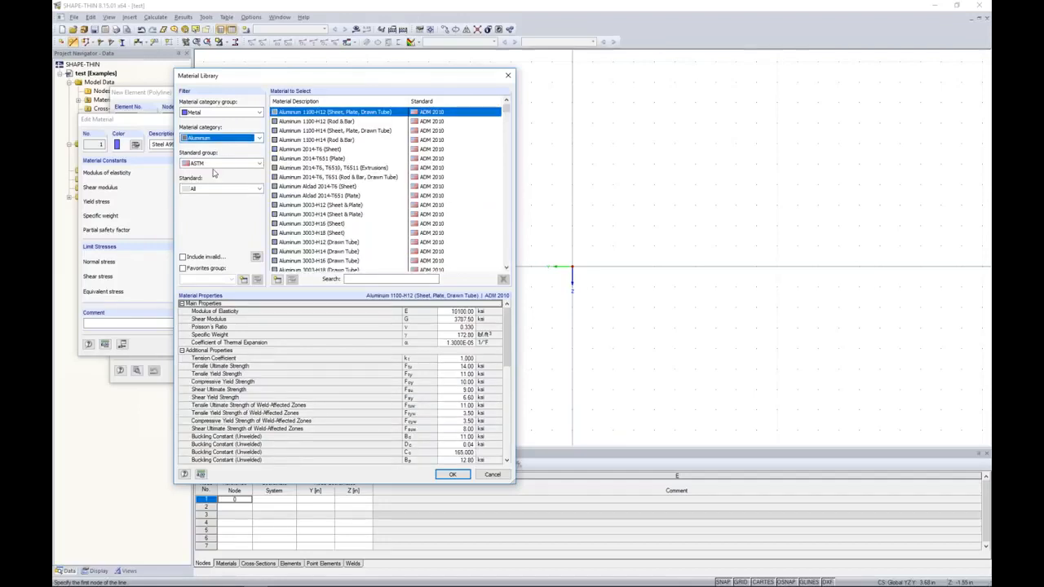
left_click(220, 163)
left_click(208, 182)
left_click(214, 188)
left_click(196, 202)
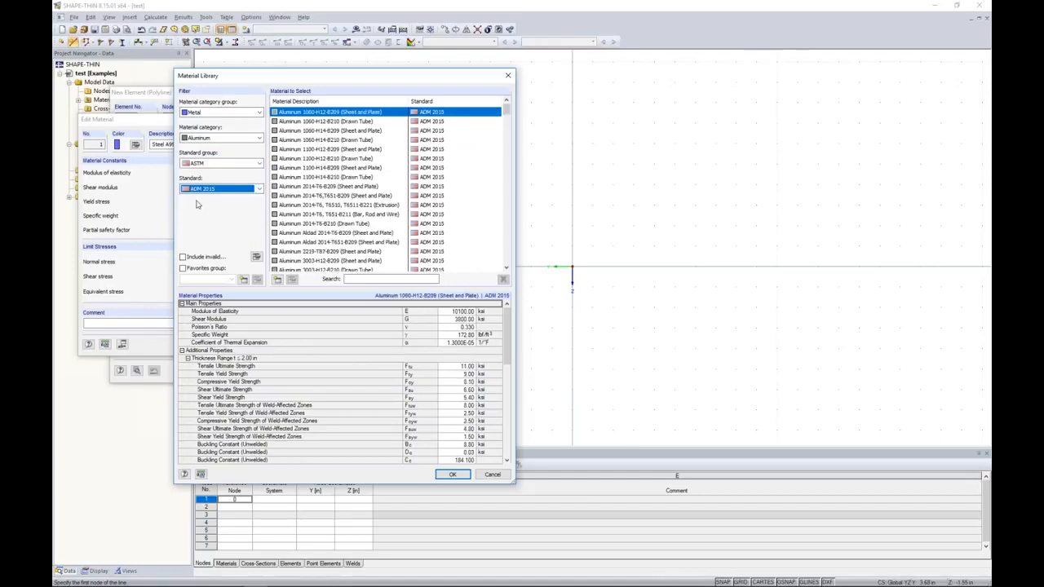
Step: Assign Aluminum 2014-T6, T6510, T6511-B221 (Extrusion) as the element material
mouse_move(508, 119)
left_mouse_down()
mouse_move(487, 259)
mouse_move(491, 113)
left_mouse_up()
left_click(358, 206)
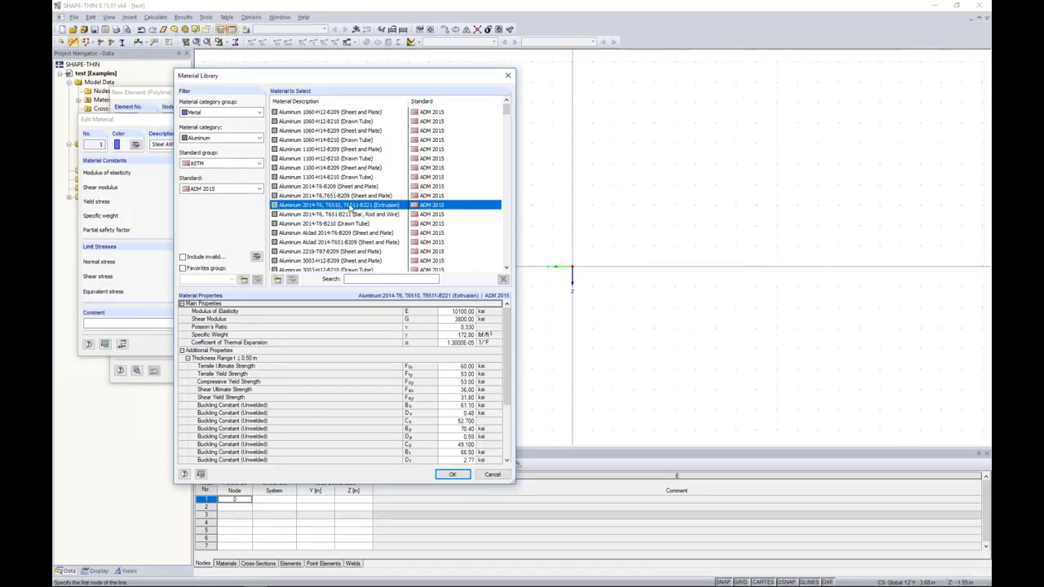
scroll(463, 452, "down", 4)
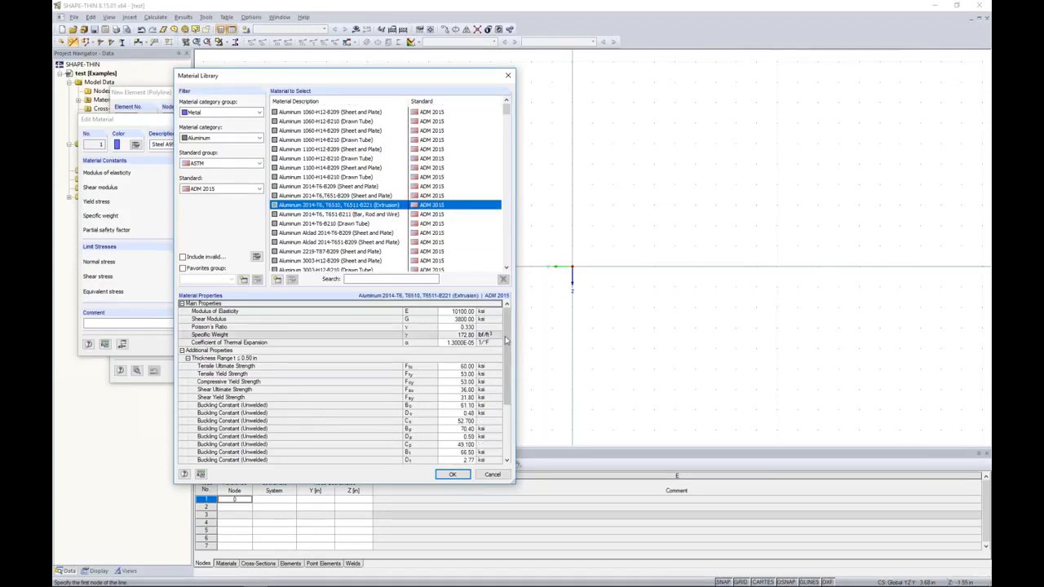
left_click(453, 473)
left_click(246, 345)
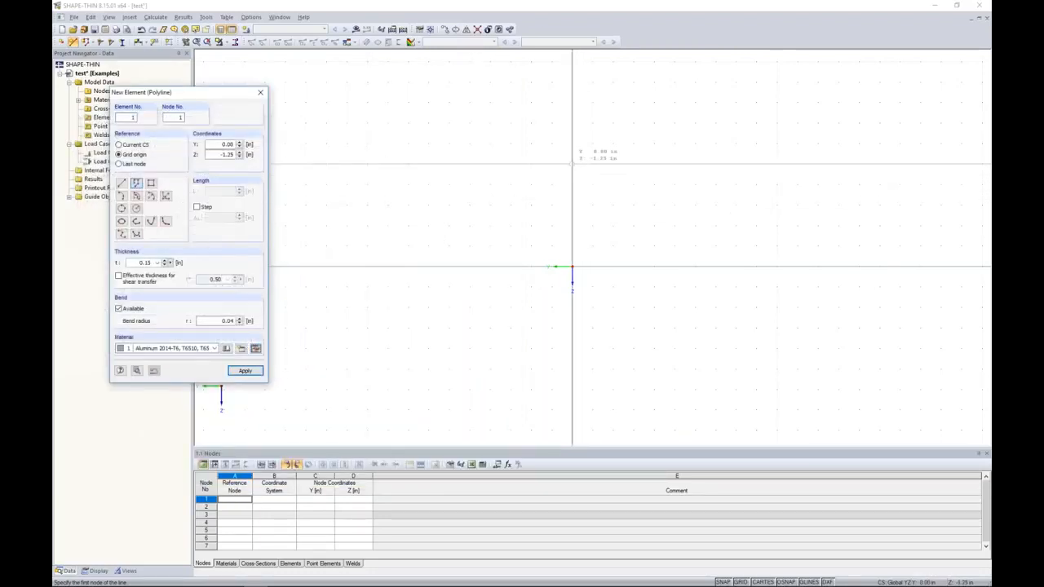
Step: Draw the inner profile half through Y/Z points 0.00/-1.50, 1.00/-1.50, 1.00/-0.25, 0.75/-0.25 and 0.75/0.00 in
middle_click_drag(572, 144, 566, 199)
scroll(566, 199, "up", 1)
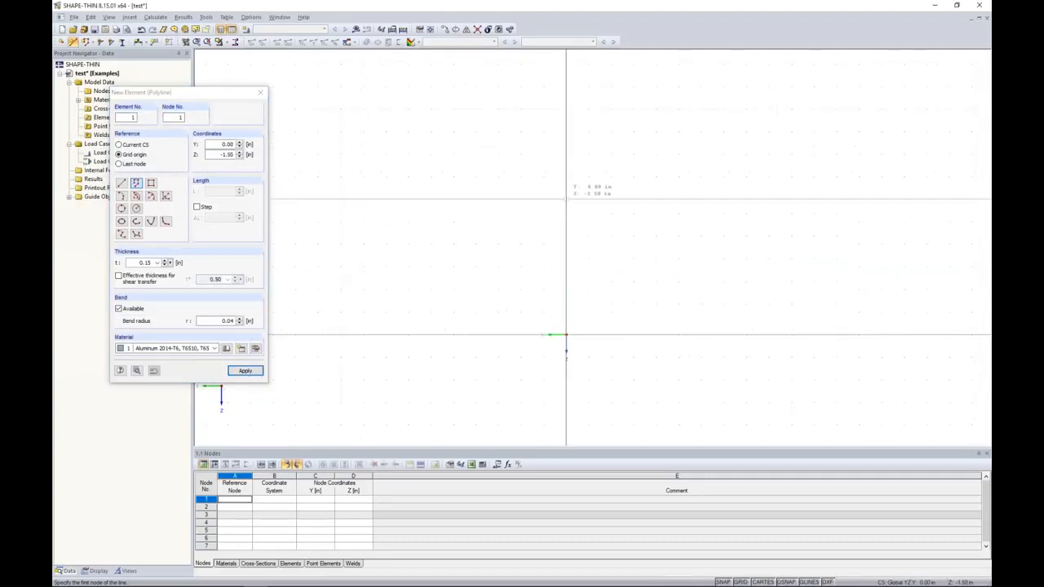
left_click(566, 199)
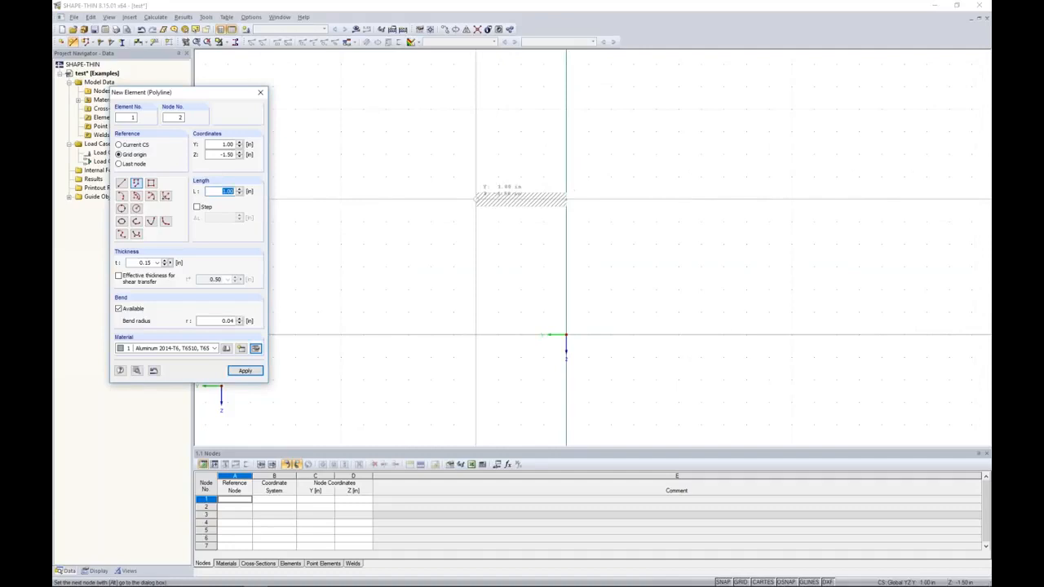
left_click(476, 199)
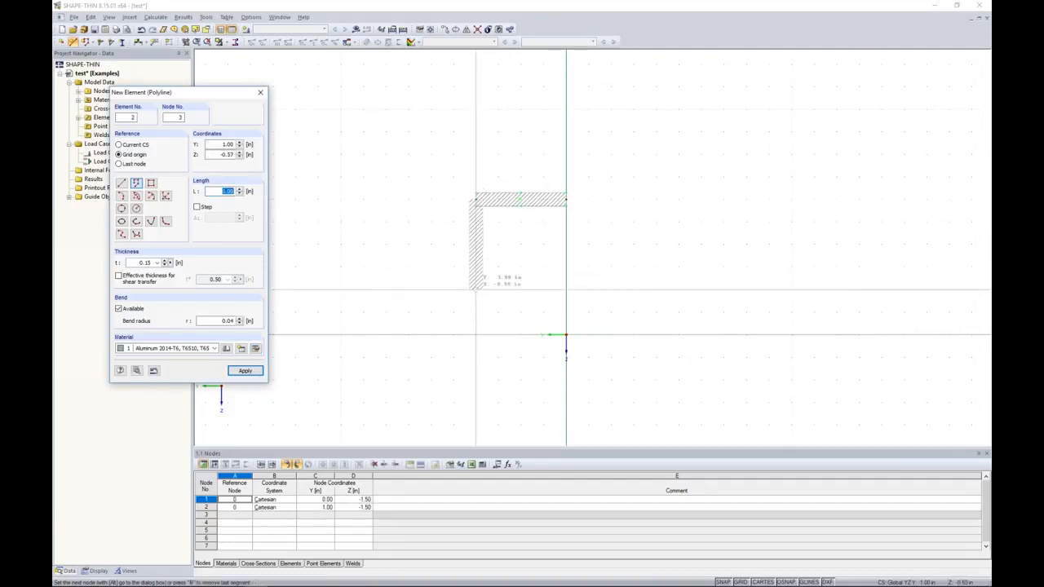
left_click(475, 313)
left_click(498, 312)
left_click(498, 335)
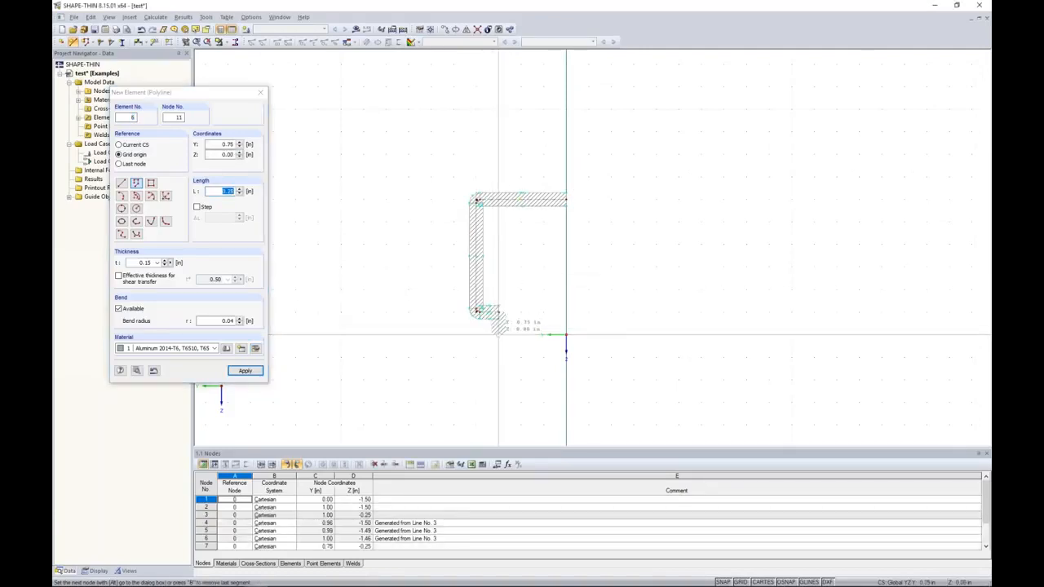
Step: Continue the polyline along Z 0.00 to Y 2.00, about 2 in upward and back to the vertical axis, and finish it
left_click(386, 334)
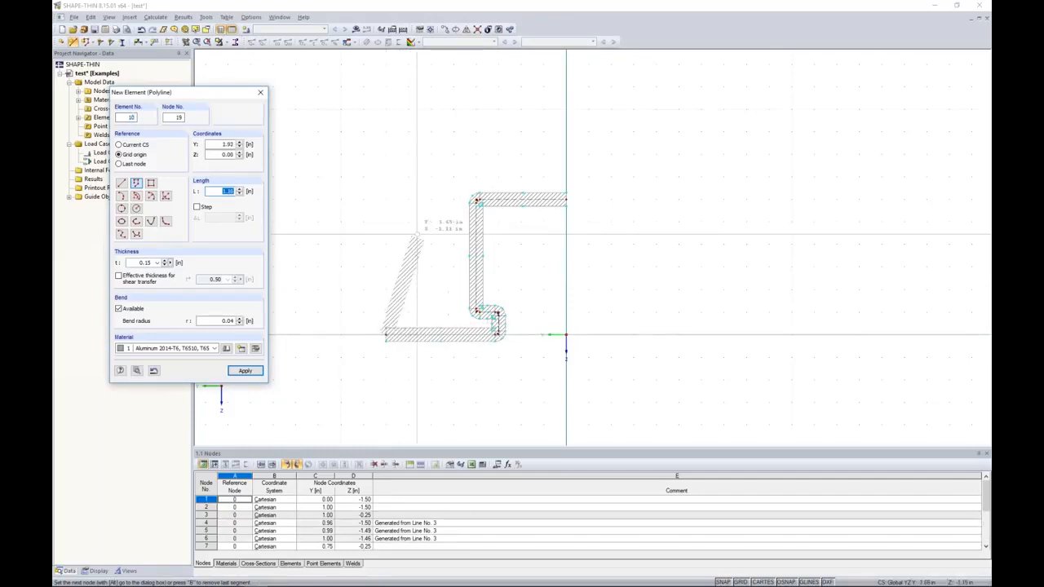
left_click(386, 152)
left_click(566, 153)
key("Escape")
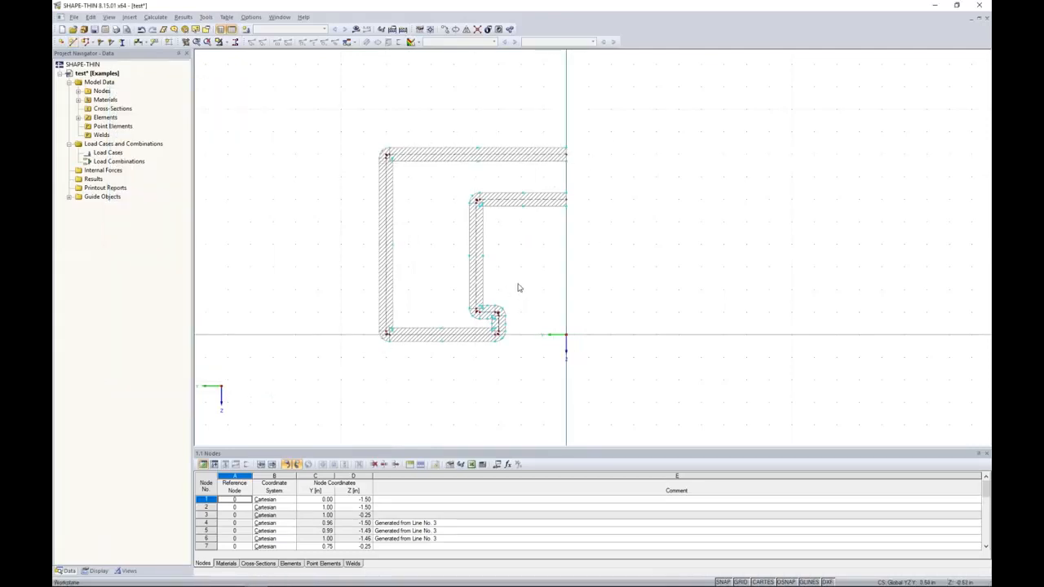
Step: Mirror all elements as a copy about the Z-parallel axis through the origin to complete the section
left_click_drag(611, 397, 351, 119)
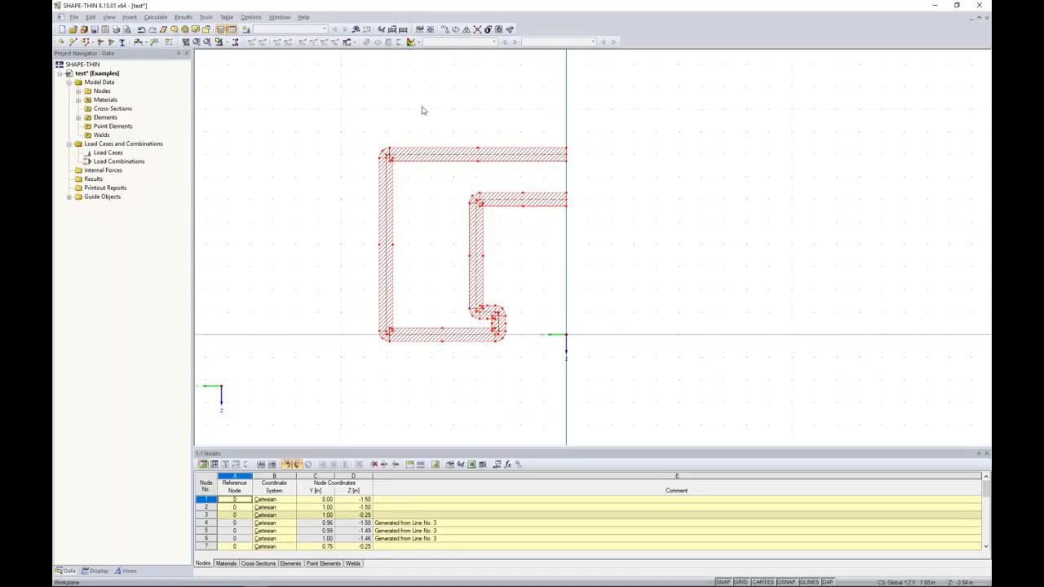
left_click(466, 31)
left_click_drag(505, 179, 646, 150)
left_click(512, 172)
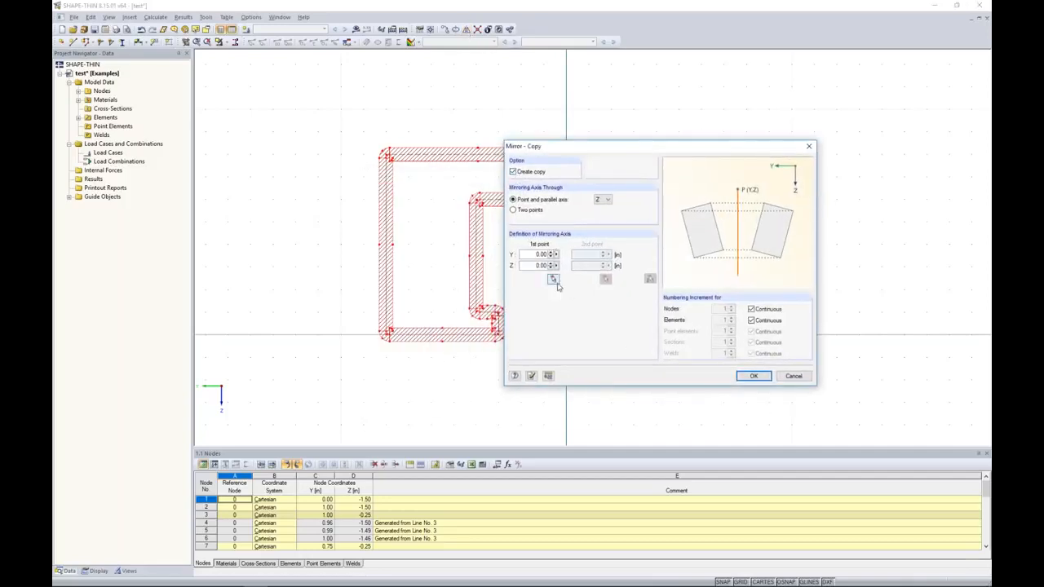
left_click(752, 376)
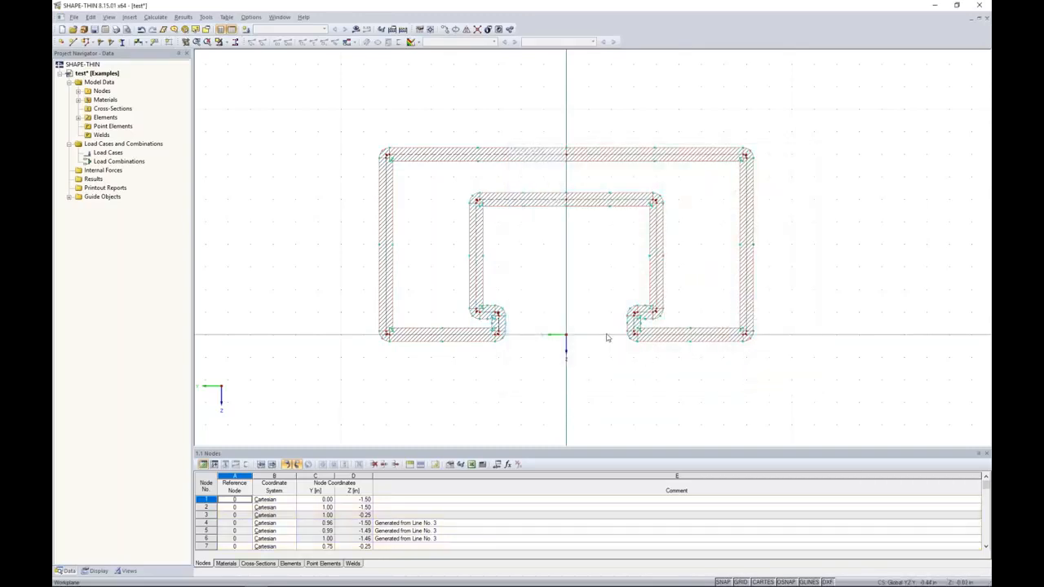
key("Escape")
Step: Examine the strength properties of the assigned aluminum in the material library, starting from the materials table
middle_click_drag(503, 390, 504, 329)
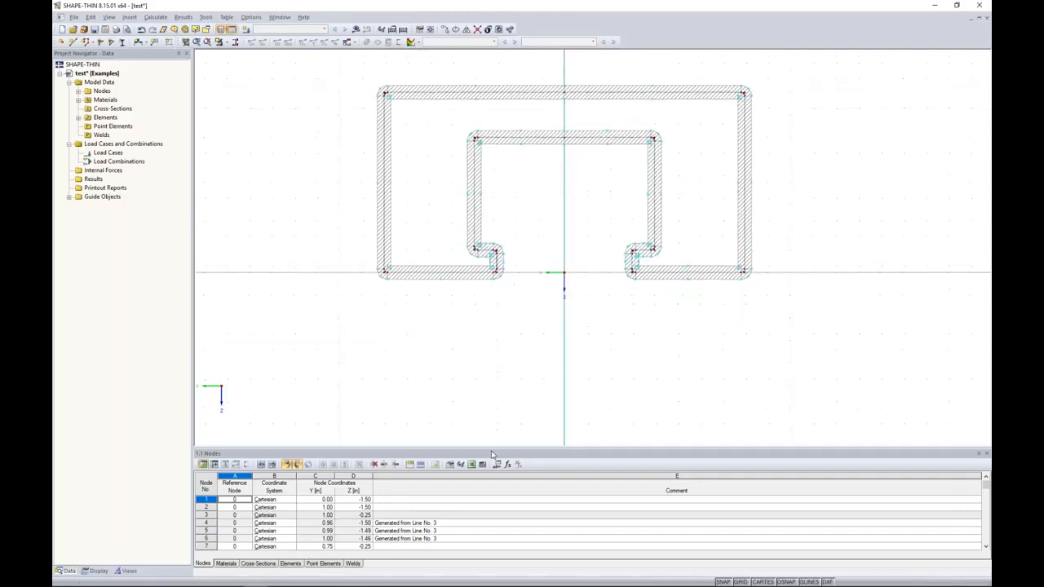
left_click_drag(493, 448, 501, 361)
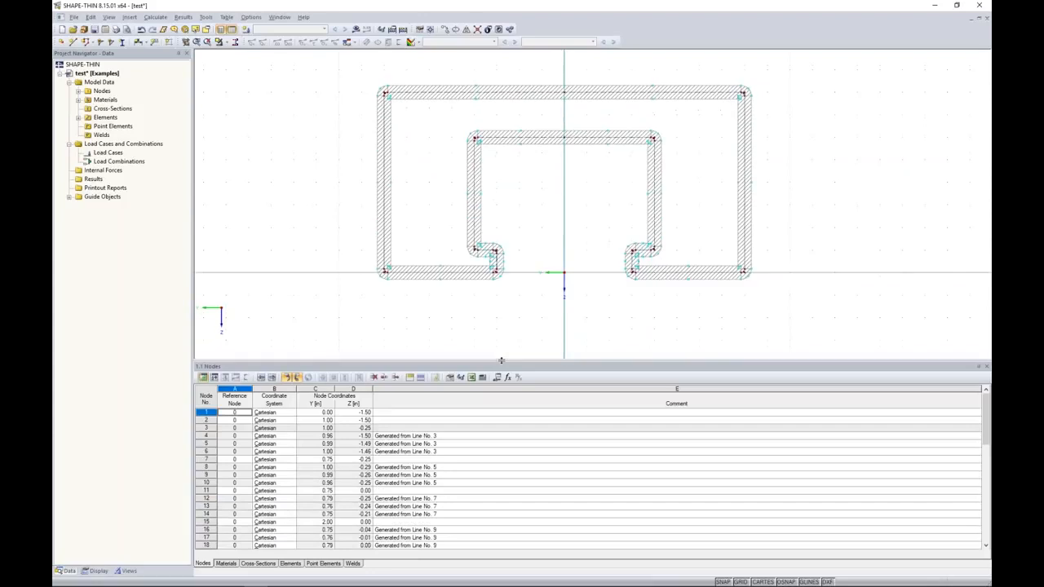
left_click(232, 566)
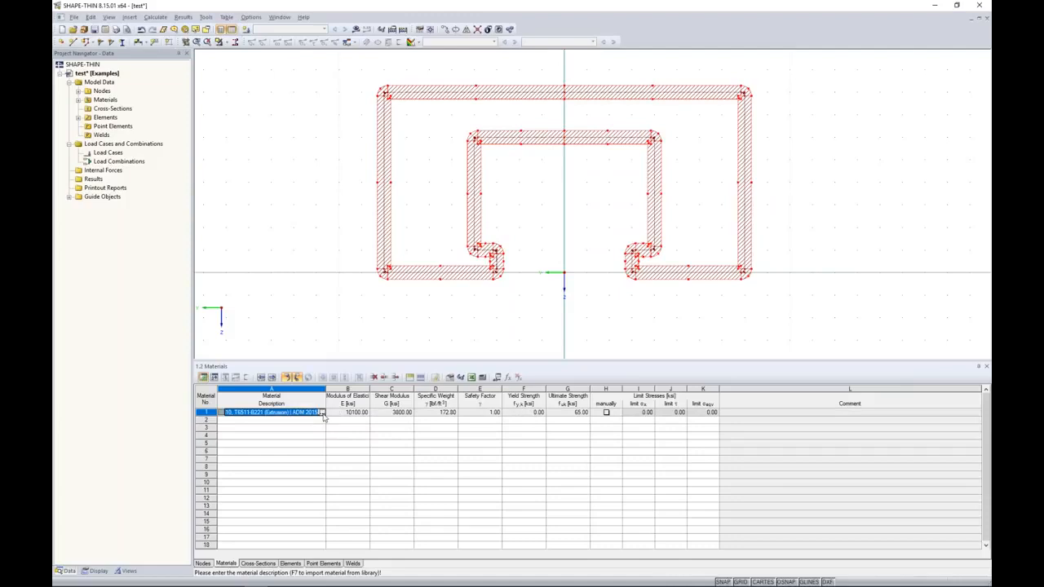
left_click(323, 413)
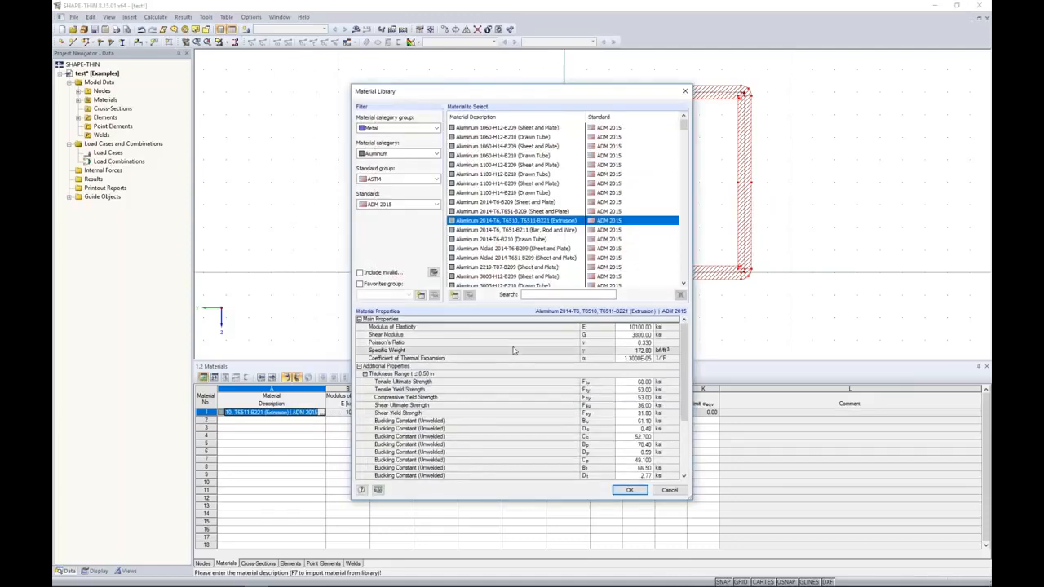
scroll(514, 352, "down", 1)
scroll(455, 359, "down", 1)
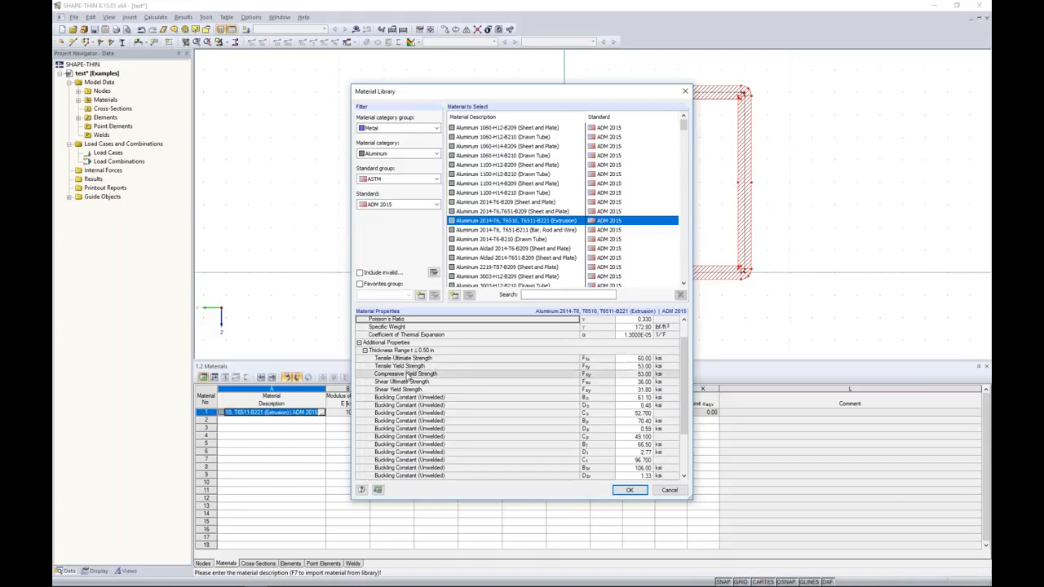
left_click(669, 491)
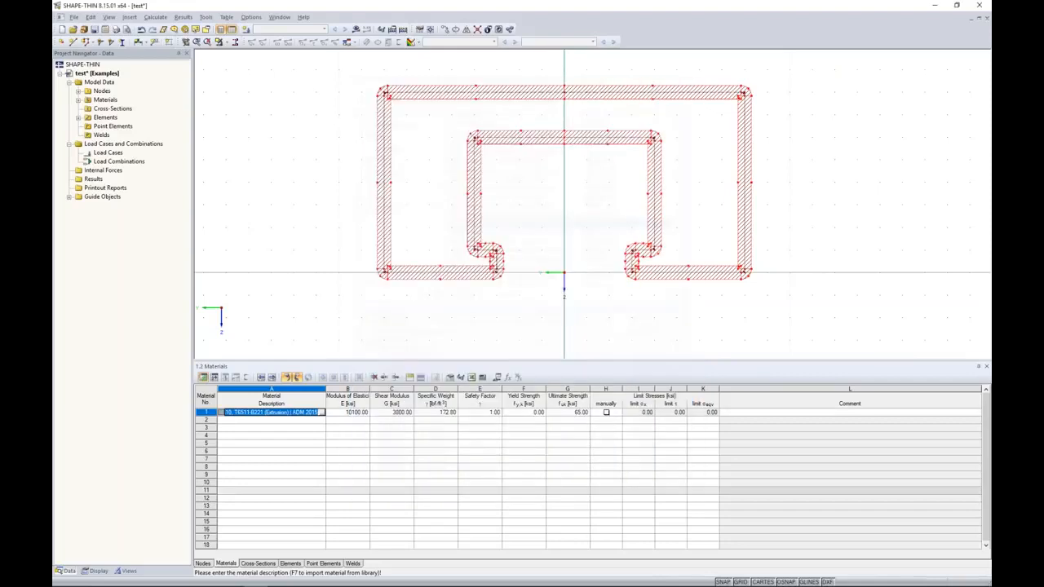
Step: Set the aluminum's yield strength to 35 ksi and its ultimate strength to 40 ksi
left_click(529, 413)
type("35")
key("BackSpace")
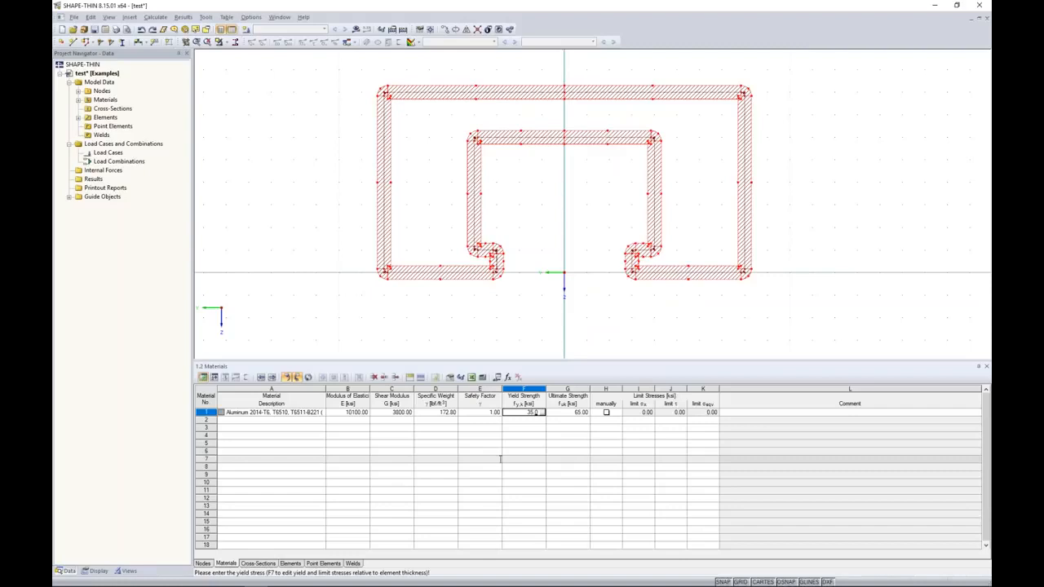
key("Tab")
type("40")
key("Tab")
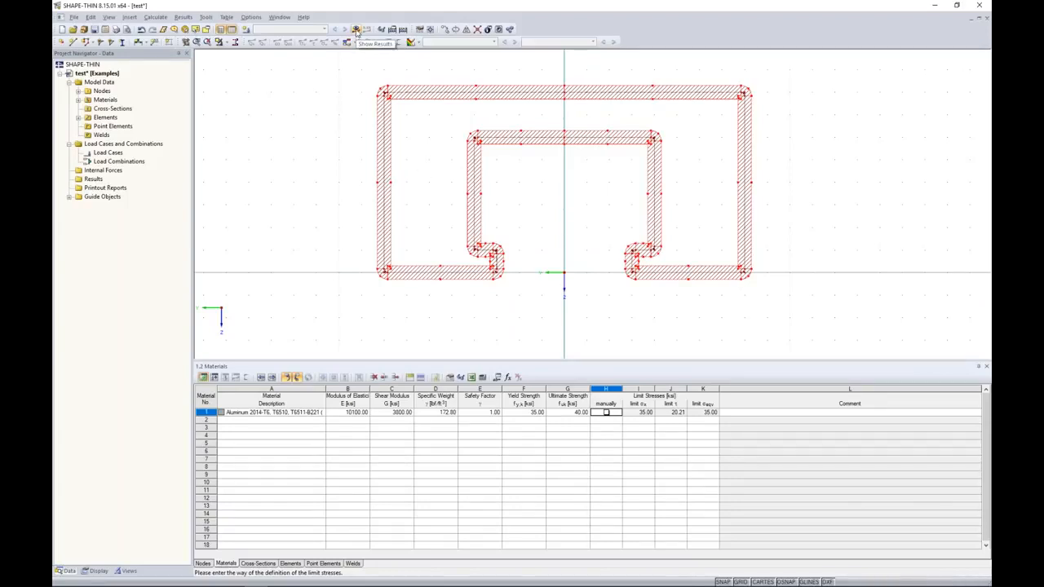
Step: Calculate the cross-section and review the full list of its section properties
left_click(357, 30)
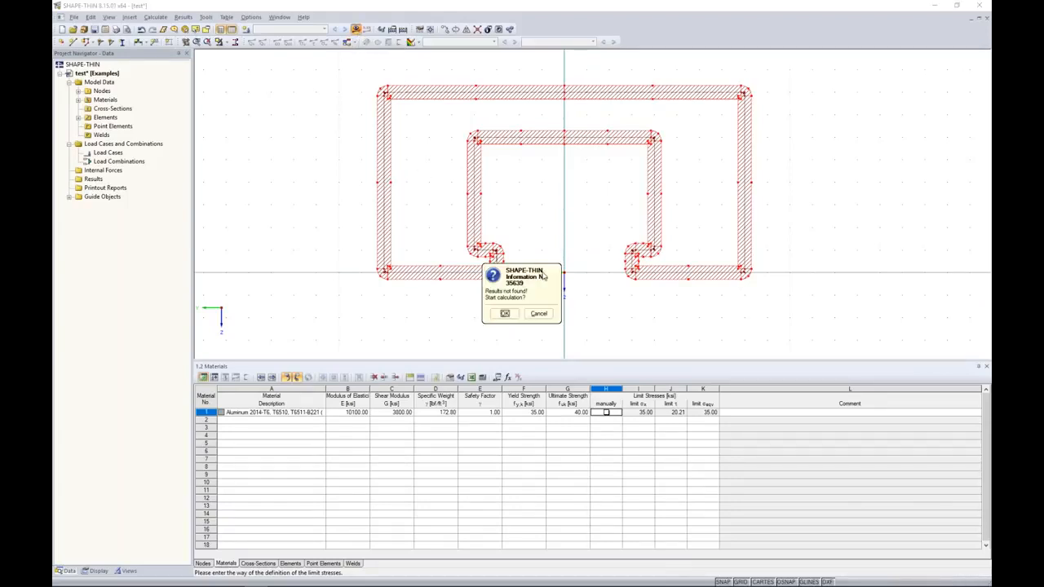
left_click(505, 313)
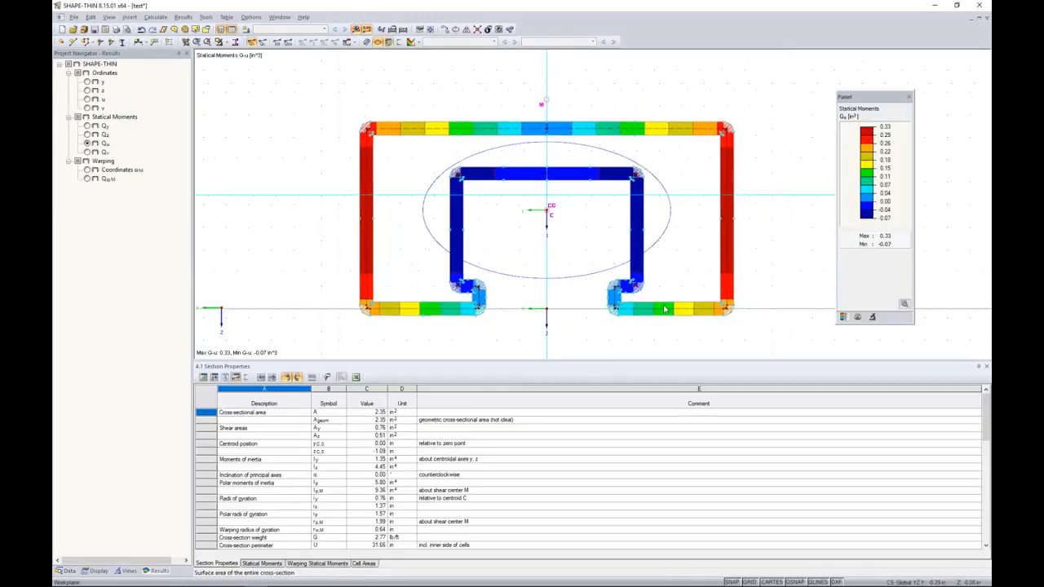
left_click_drag(432, 364, 431, 335)
scroll(373, 416, "down", 12)
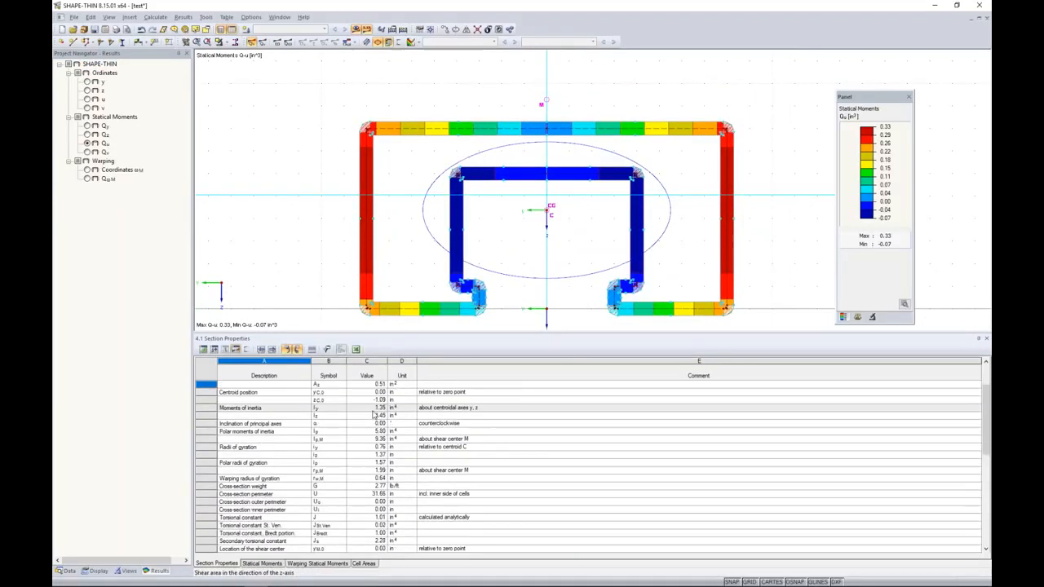
scroll(373, 416, "down", 1)
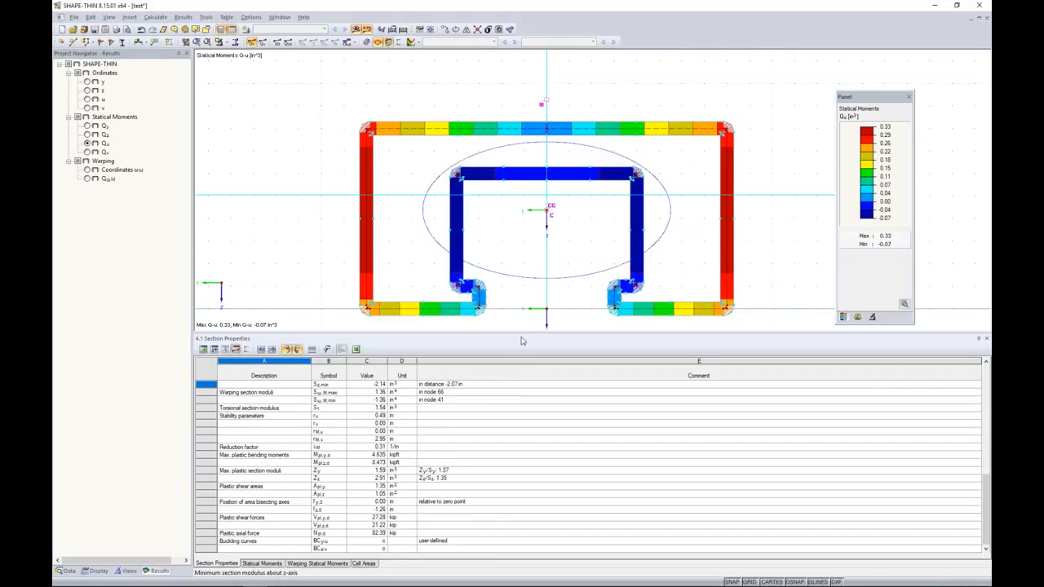
Step: Save the cross-section and switch to RFEM with the Webinar Facade - Local_START model
left_click(94, 30)
key("super+Tab")
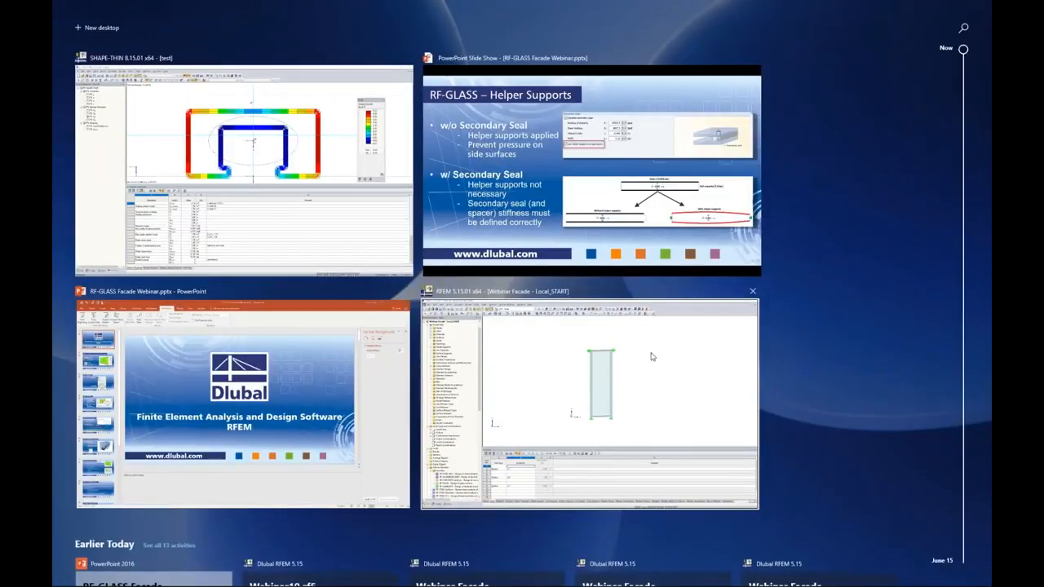
left_click(651, 357)
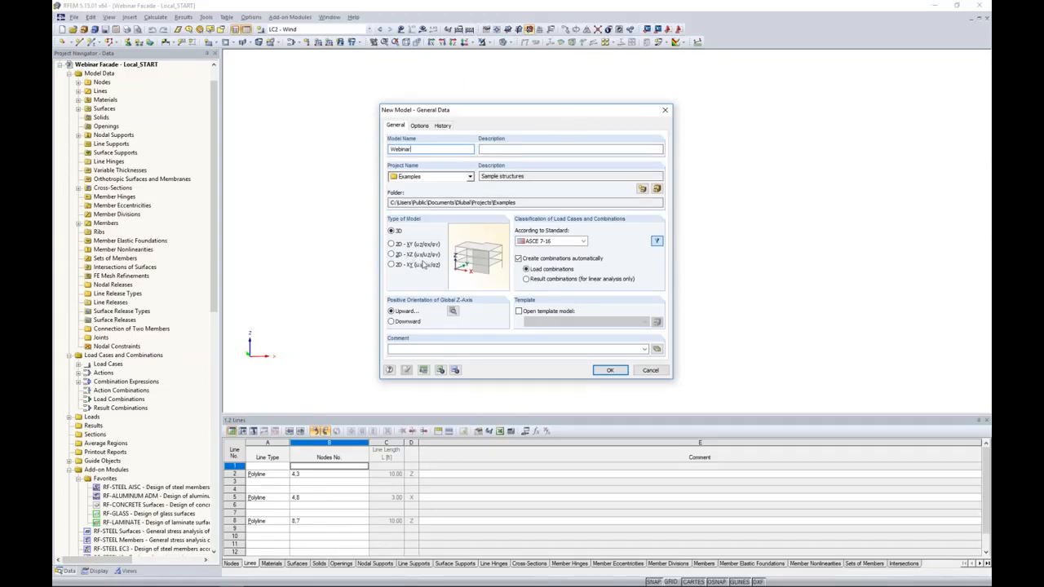
Step: Look through the standards available for classifying the new Webinar model's load cases and combinations
left_click(574, 243)
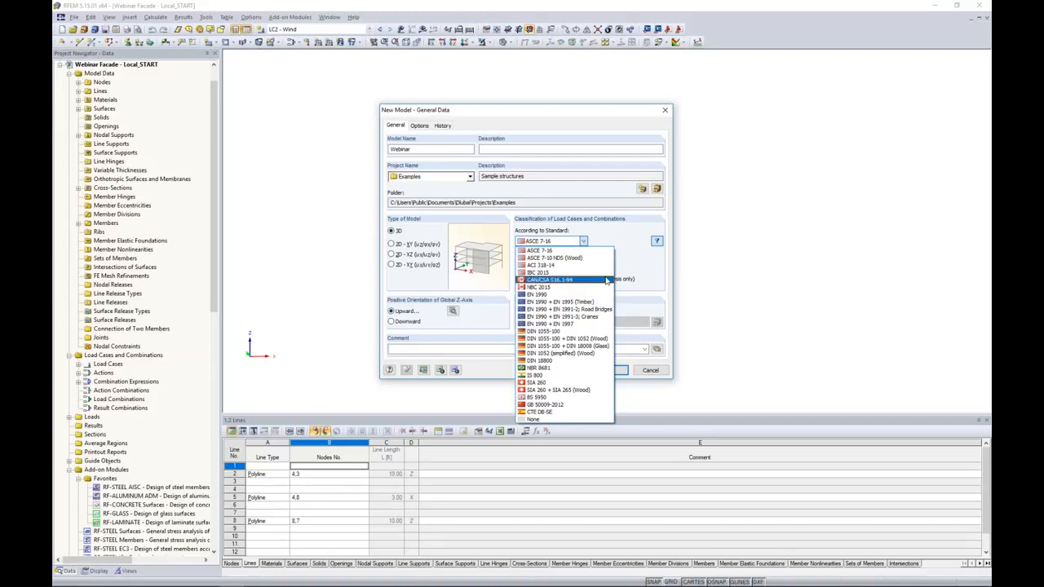
left_click(634, 262)
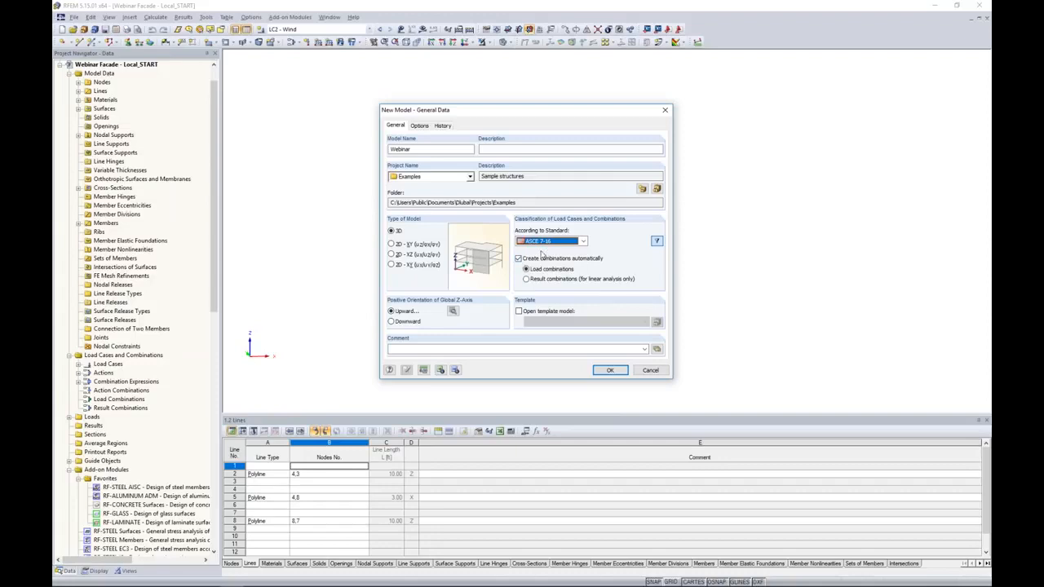
Step: Create the Webinar model as 3D with ASCE 7-16 and automatically created load combinations
left_click(522, 259)
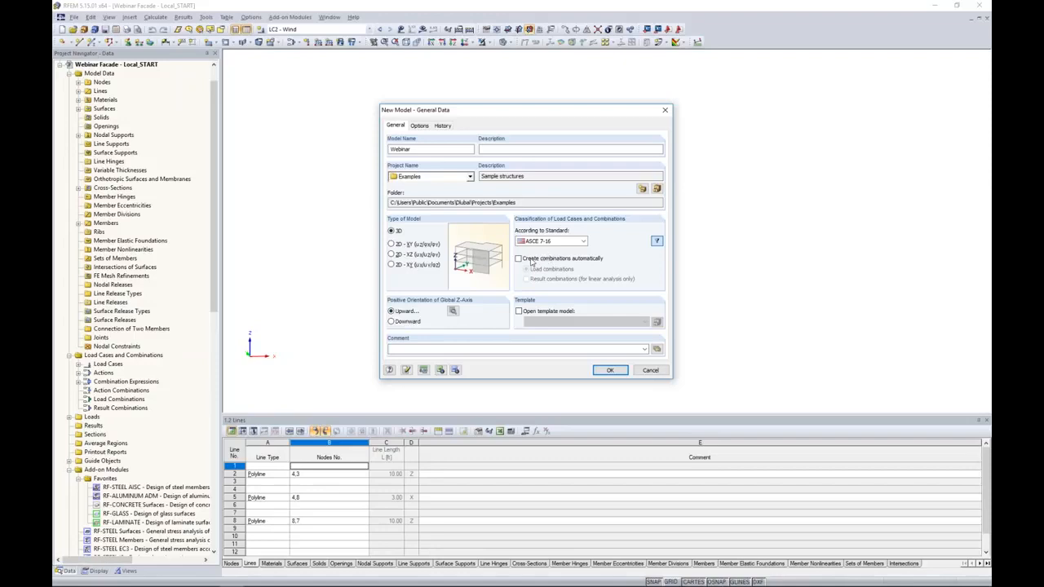
left_click(522, 261)
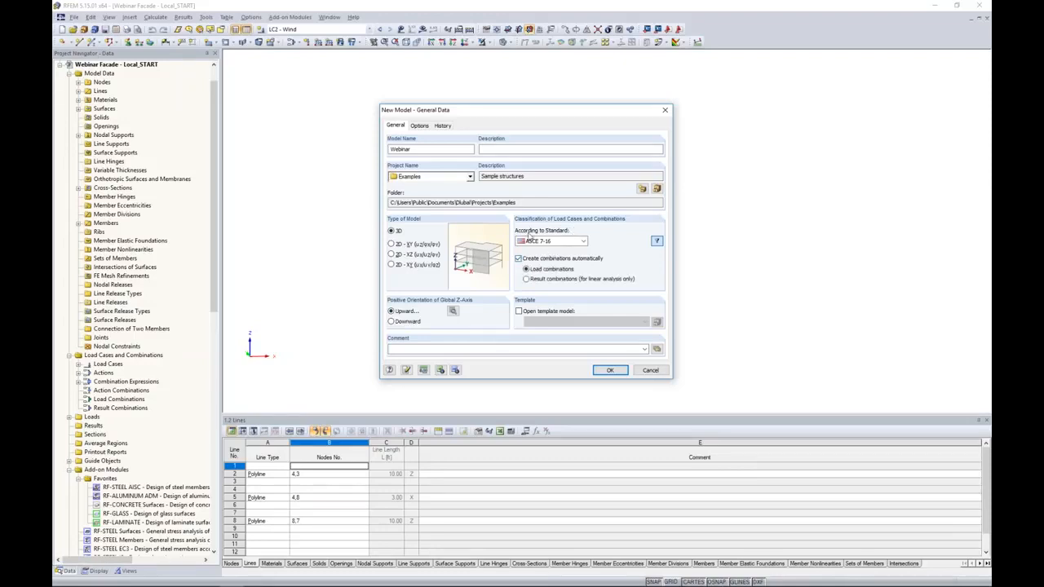
left_click(612, 370)
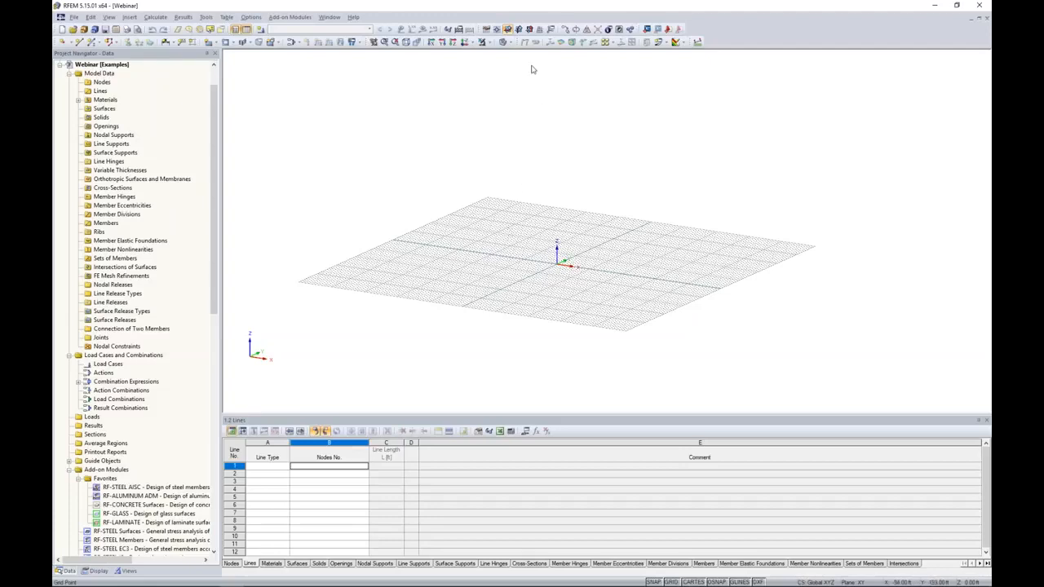
Step: Set the work plane to the global XZ plane and face it around the origin
left_click(528, 29)
middle_click_drag(459, 290, 718, 279, "ctrl")
scroll(566, 272, "up", 5)
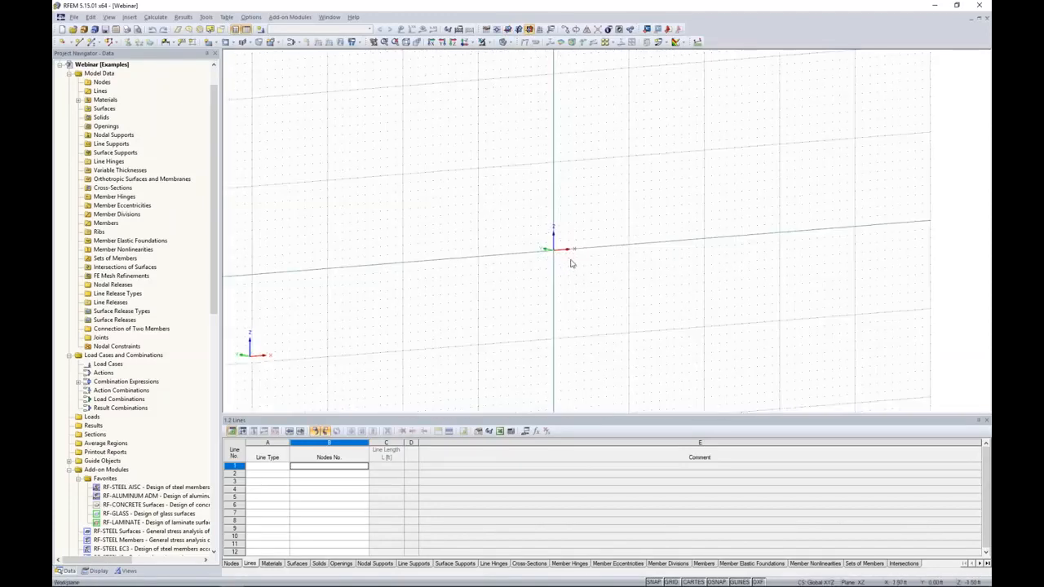
scroll(530, 241, "up", 1)
middle_click_drag(530, 241, 501, 270)
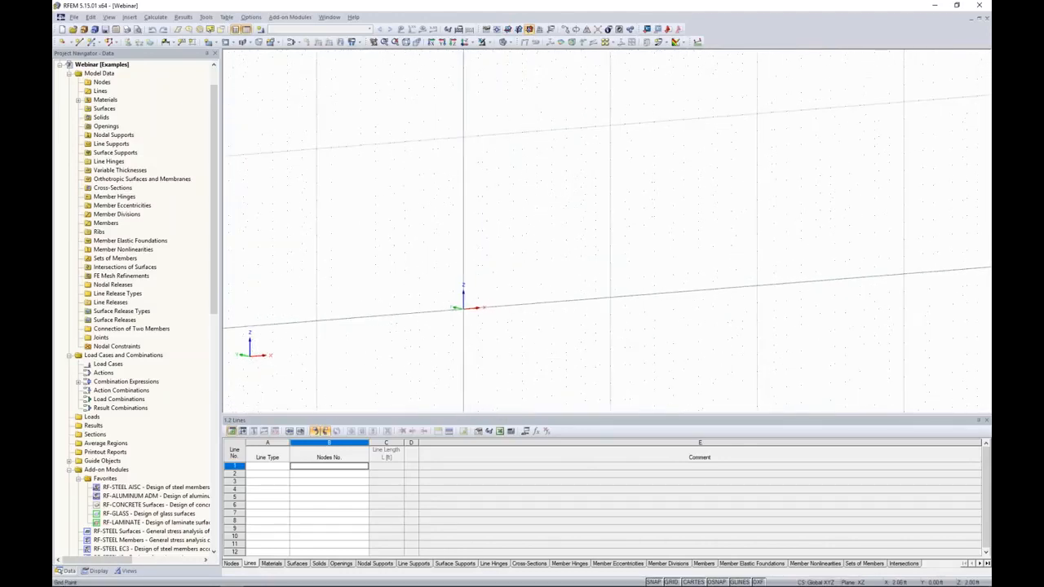
Step: Define a new beam member with the cross-section imported from SHAPE-THIN, overwriting the existing copy
left_click(94, 43)
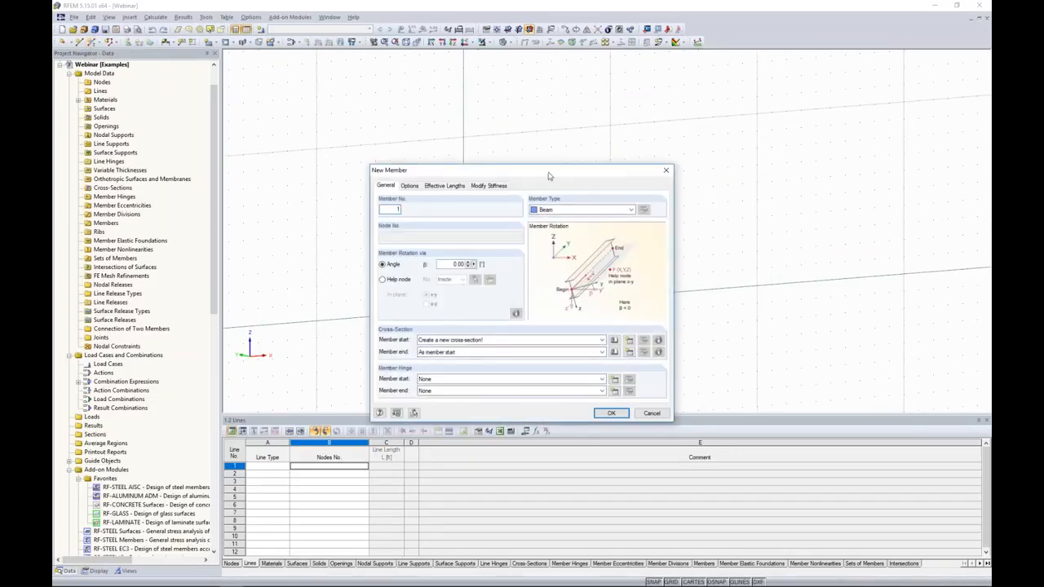
left_click_drag(558, 168, 569, 155)
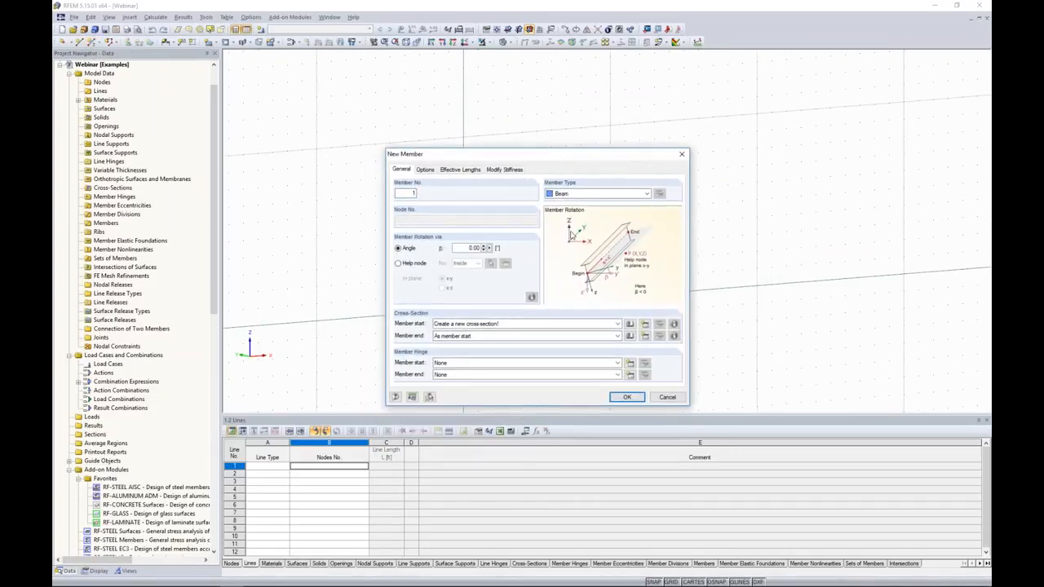
left_click(630, 325)
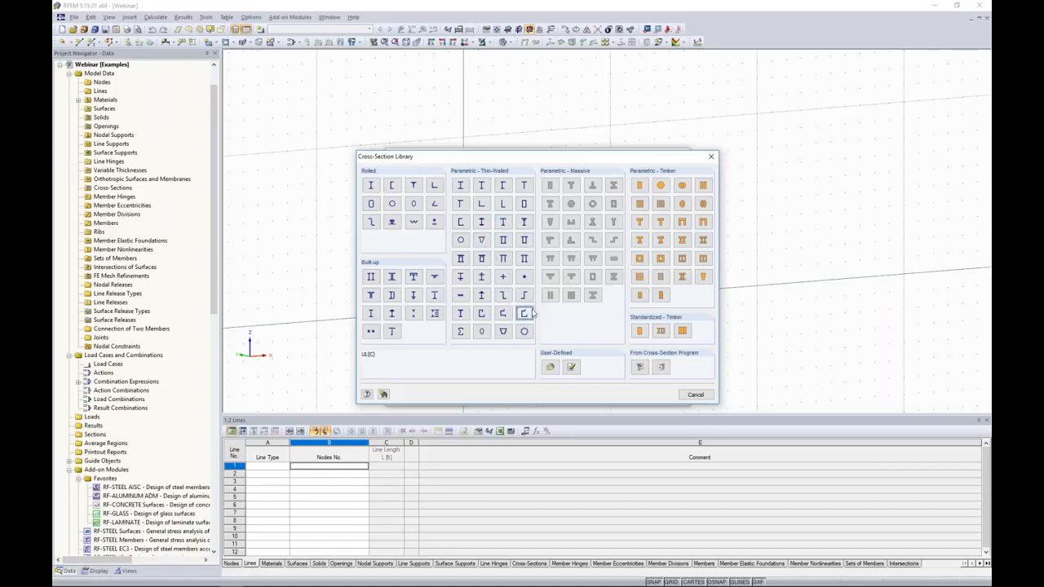
left_click(639, 368)
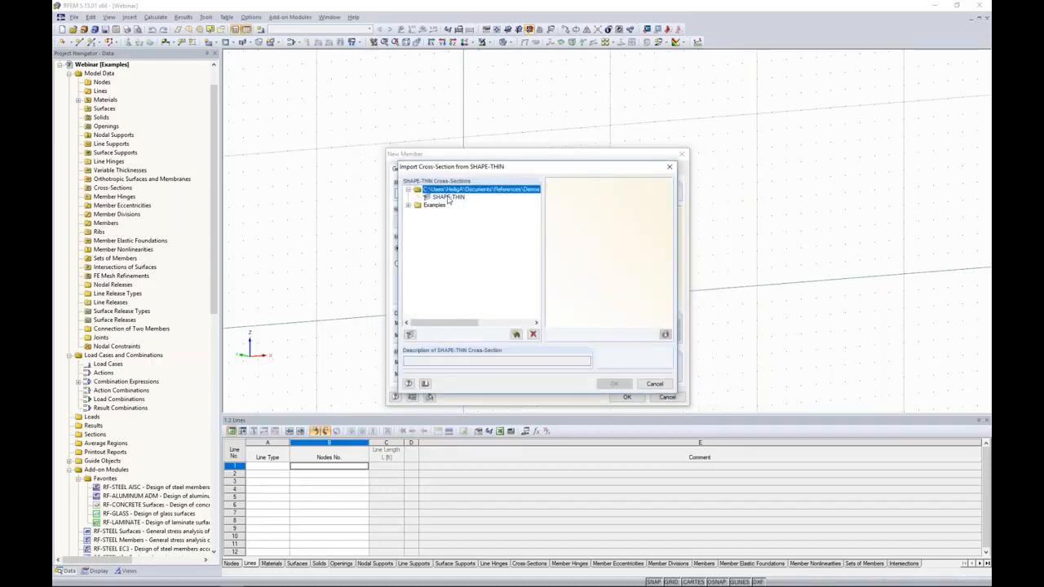
left_click(449, 197)
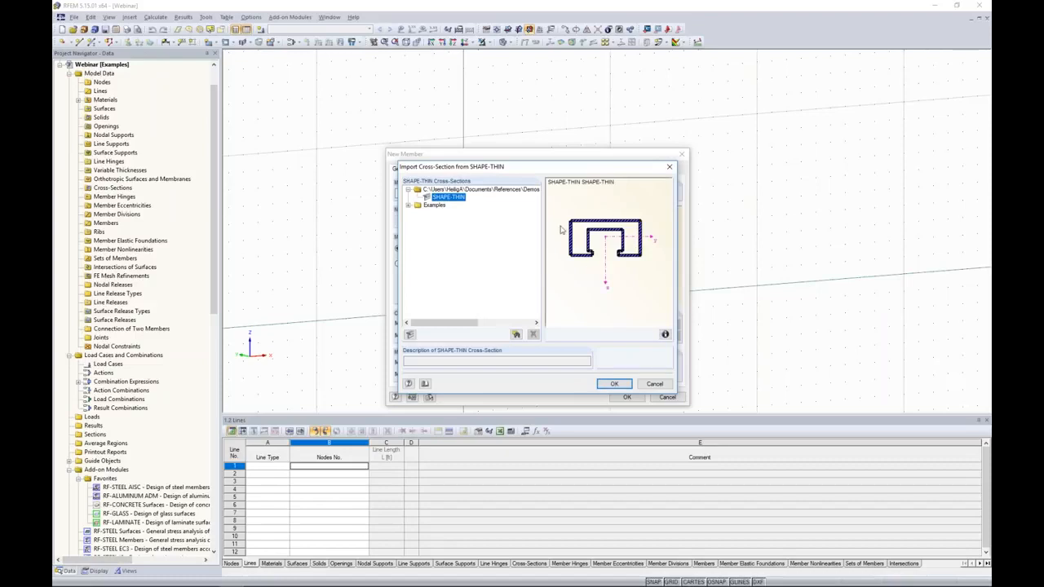
left_click(614, 383)
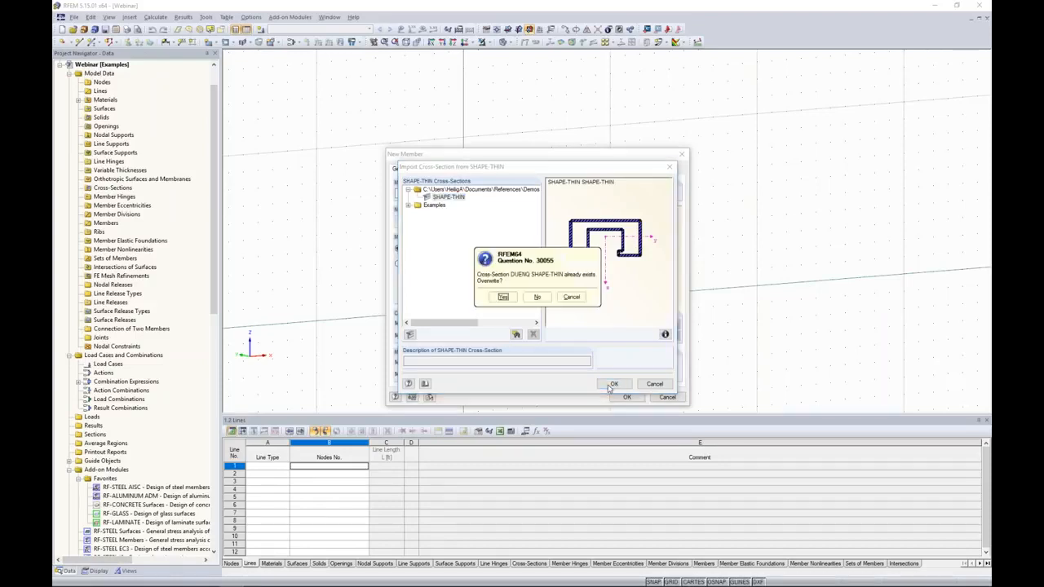
left_click(503, 297)
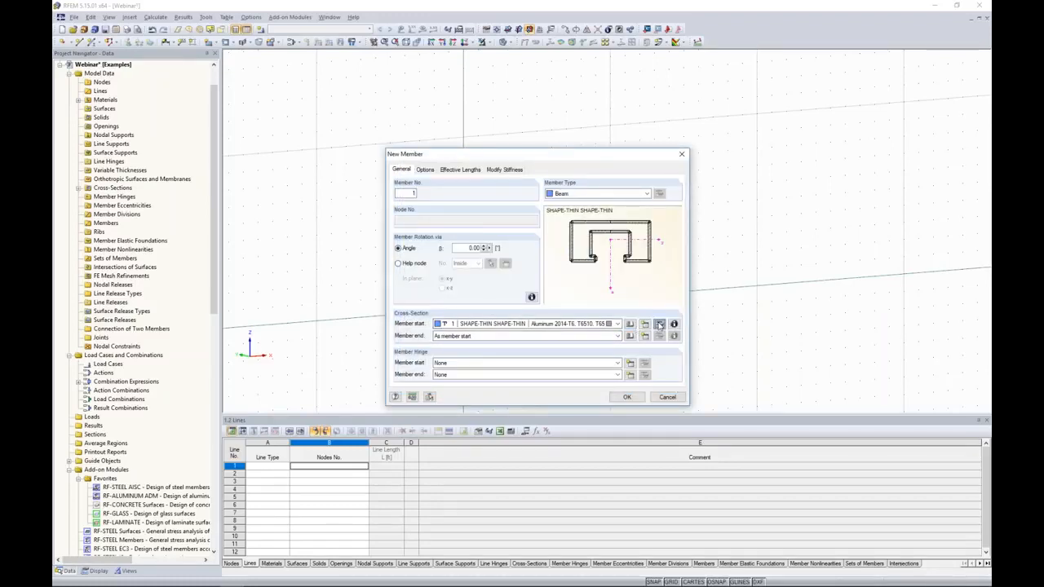
Step: Review the imported section's properties and its Aluminum 2014-T6, T6510, T6511-B221 (Extrusion) material in the material library
left_click(660, 323)
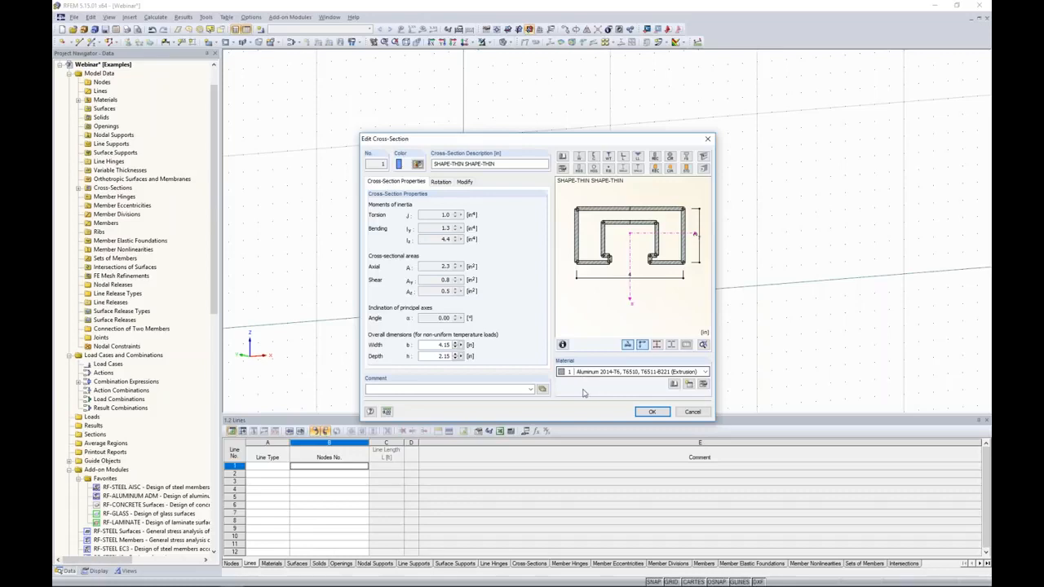
left_click(703, 384)
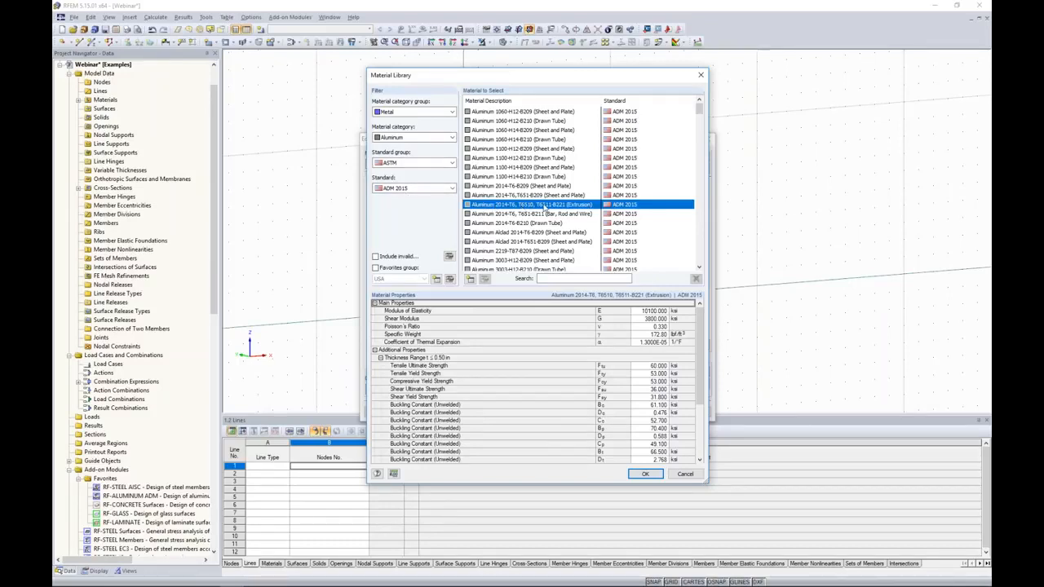
left_click(641, 478)
left_click(587, 378)
left_click(651, 412)
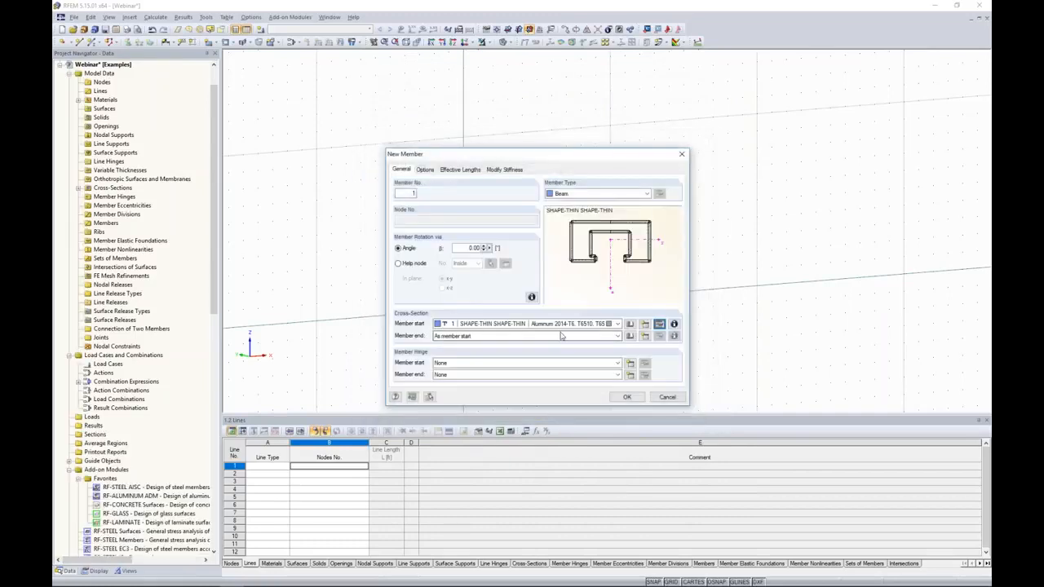
Step: Draw two vertical members from Z = 0 to Z = 10 ft, one at X = 0 and one at X = 3 ft
left_click(627, 396)
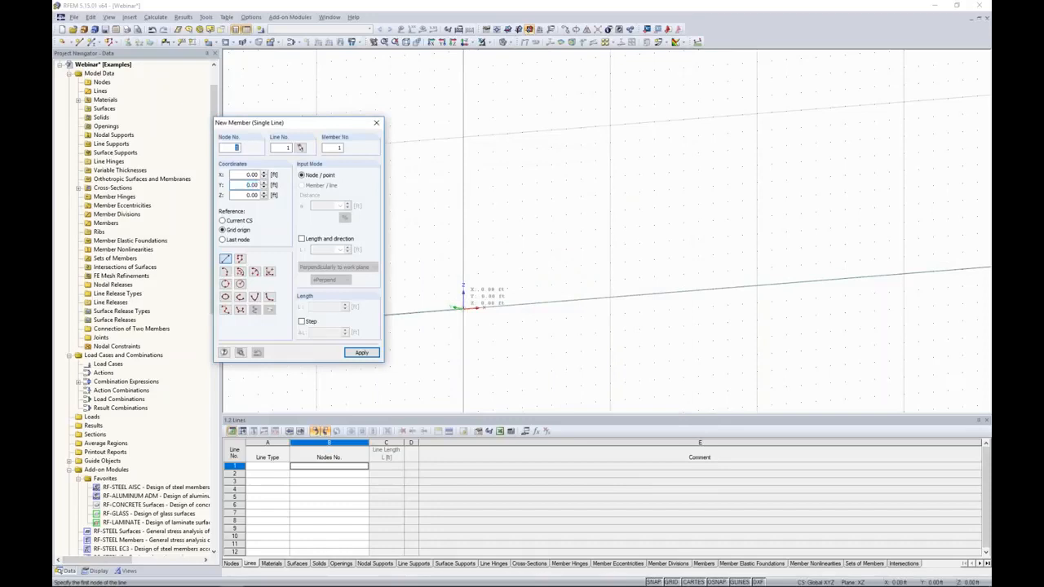
left_click(462, 134)
left_click(463, 307)
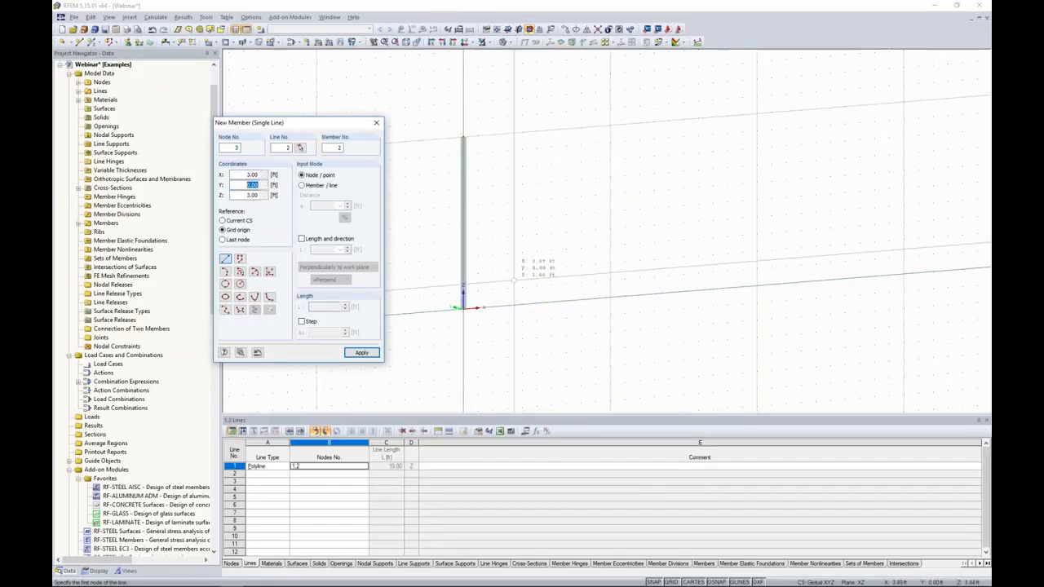
left_click(507, 306)
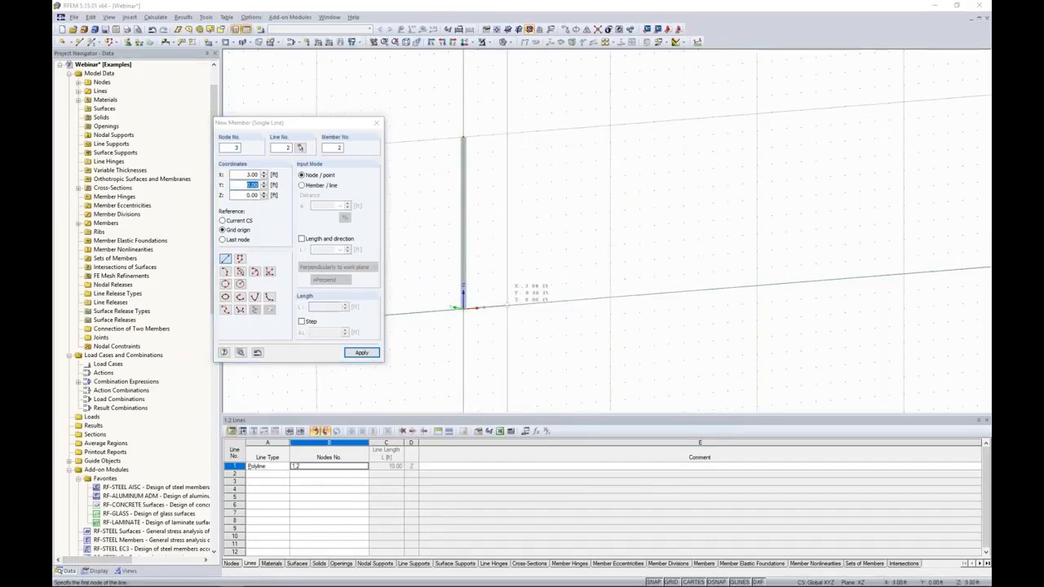
left_click(507, 133)
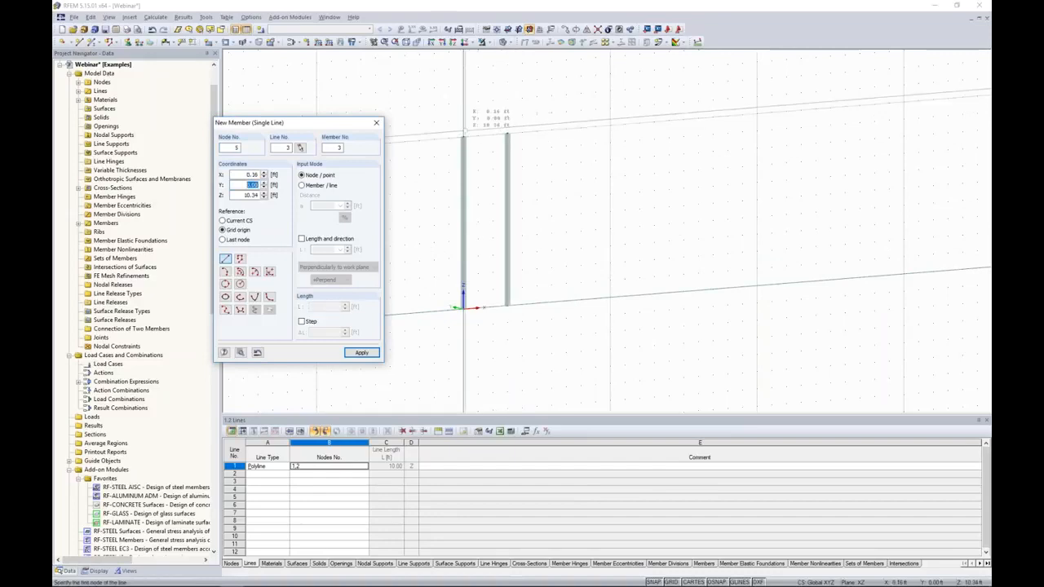
Step: Close the frame with 3 ft horizontal members joining the verticals at Z = 10 ft and at Z = 0
left_click(507, 133)
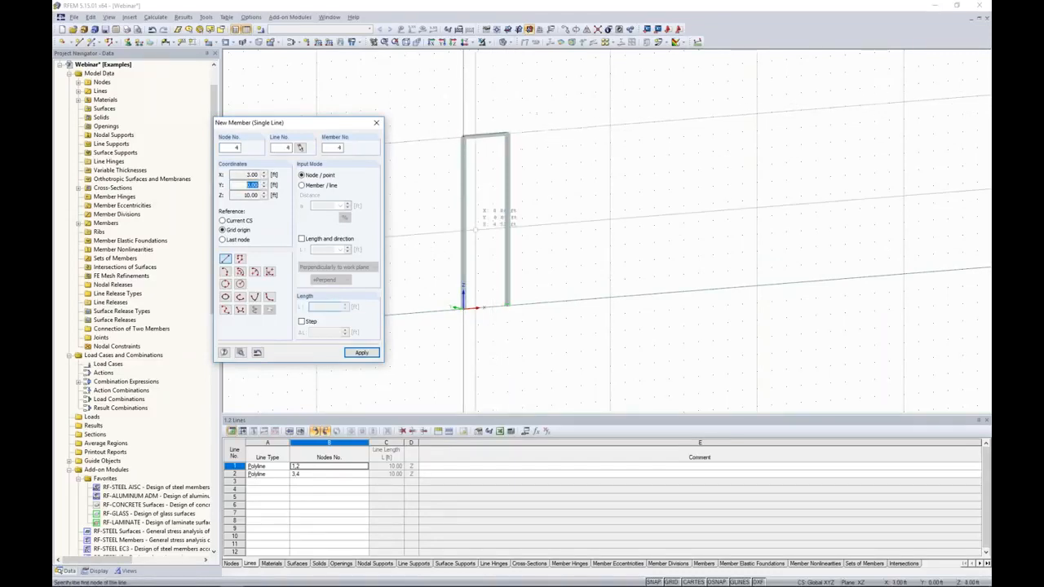
left_click(463, 308)
left_click(507, 305)
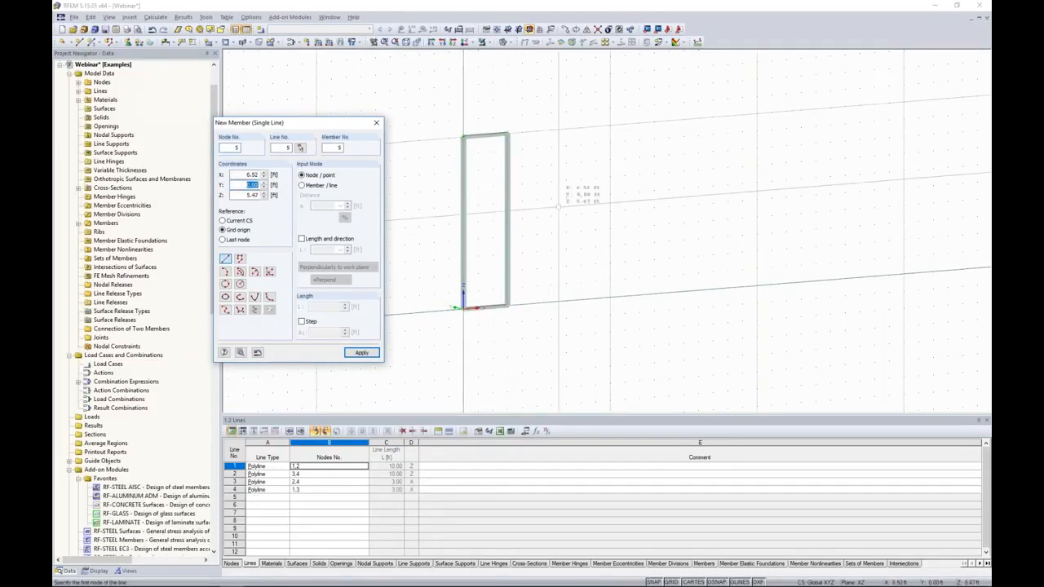
key("Escape")
Step: Fill the member frame with a rectangular surface of Glass stiffness, spanning between its diagonally opposite corners
scroll(531, 294, "up", 3)
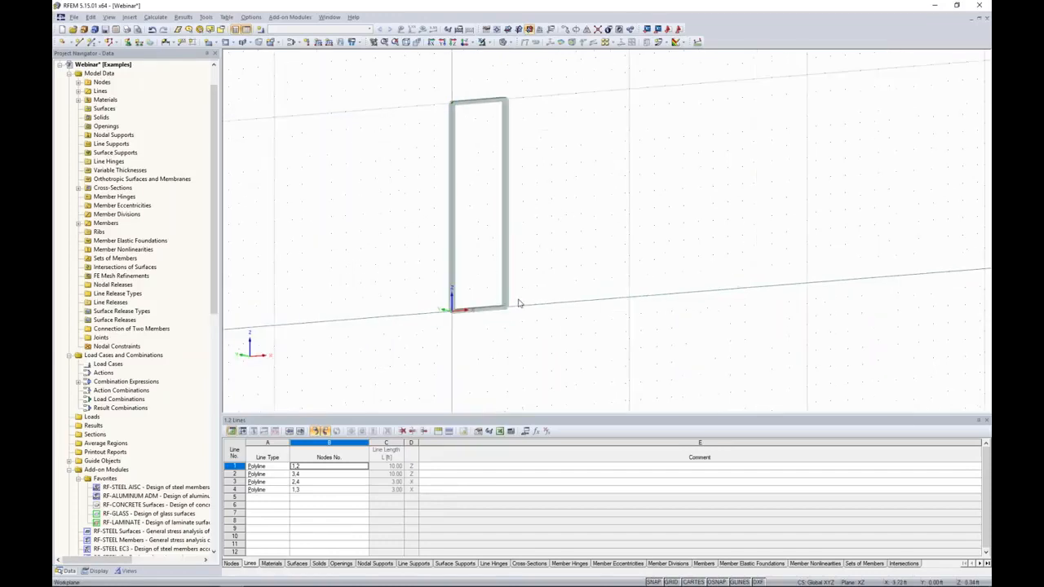
middle_click_drag(548, 206, 594, 266)
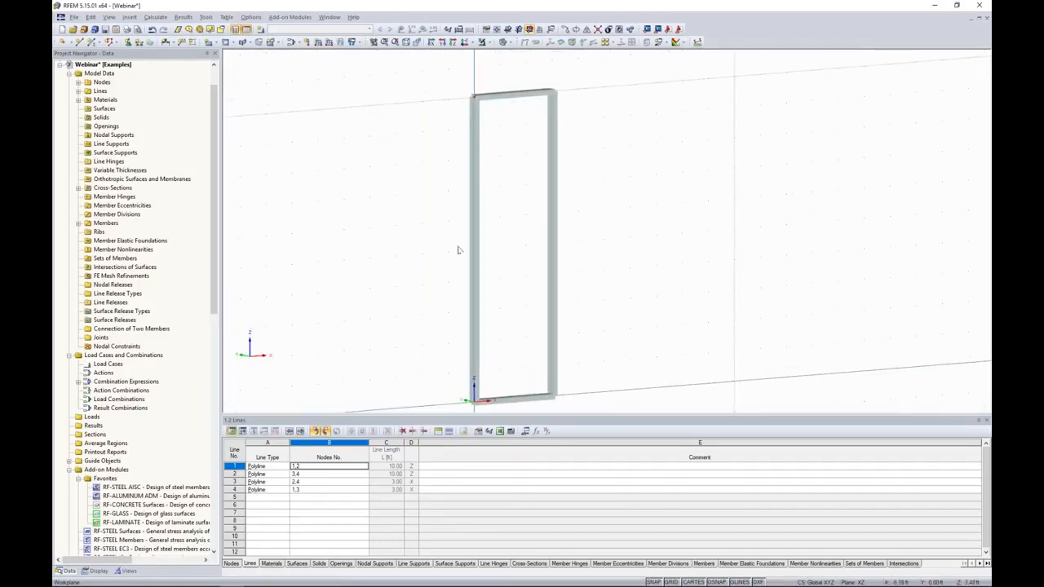
middle_click_drag(415, 247, 414, 225)
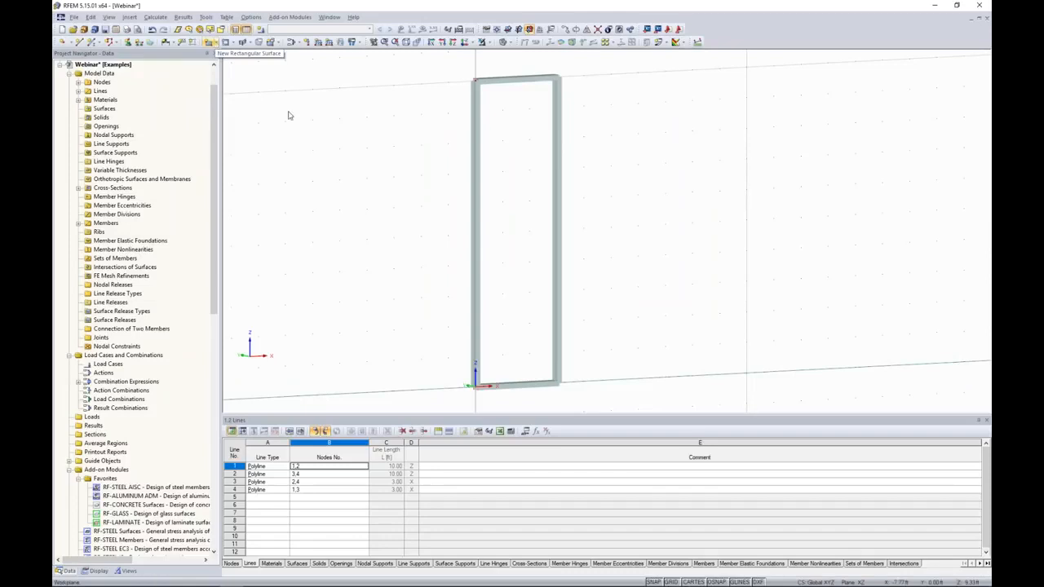
left_click(216, 44)
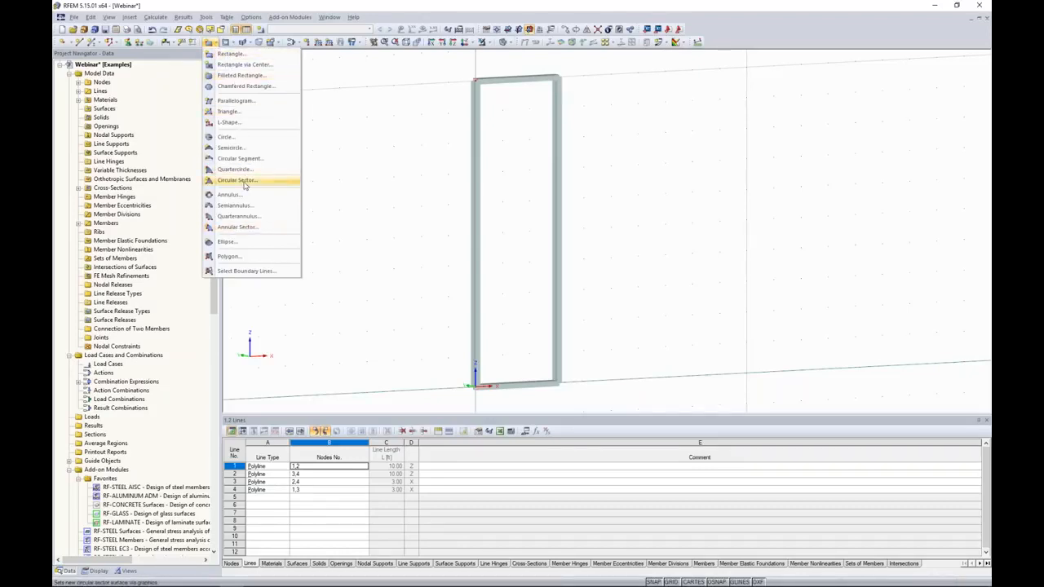
left_click(230, 55)
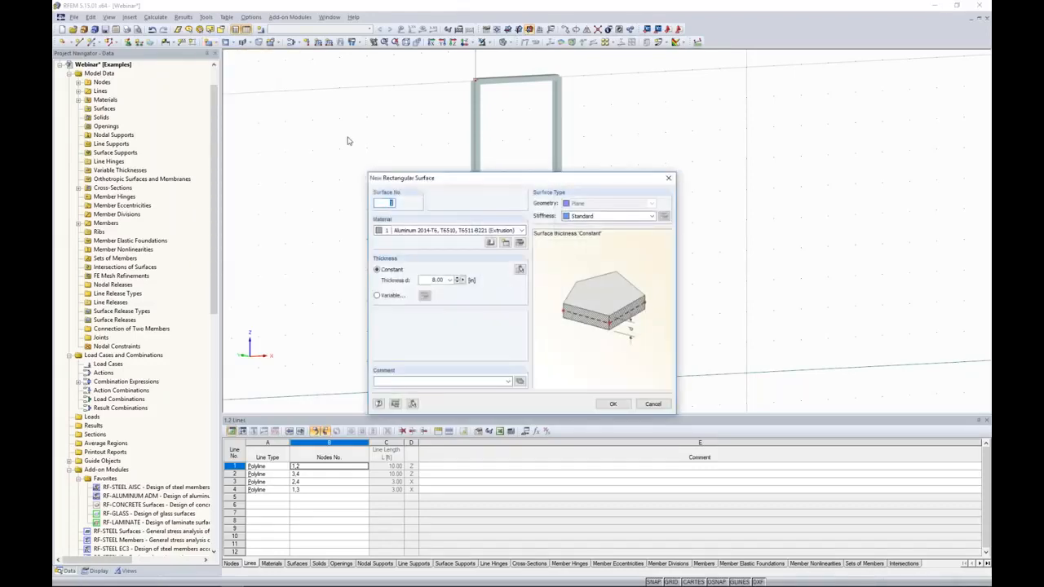
left_click(589, 217)
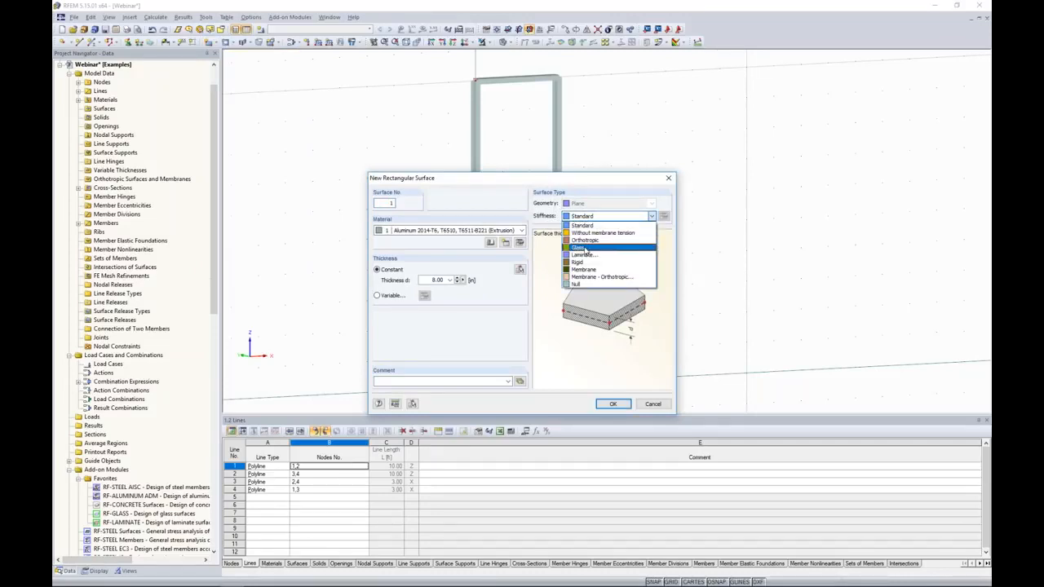
left_click(584, 249)
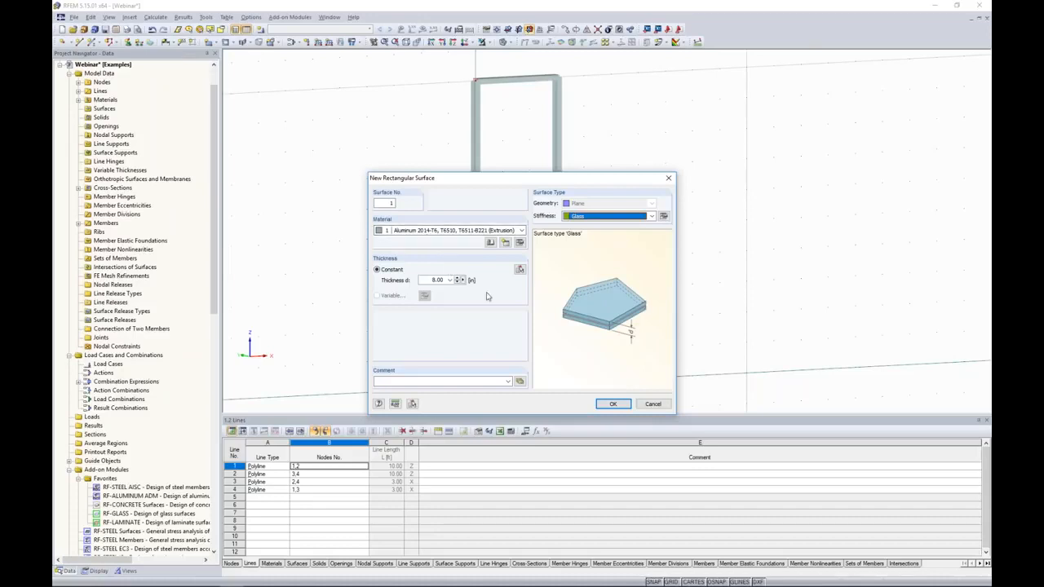
left_click(612, 404)
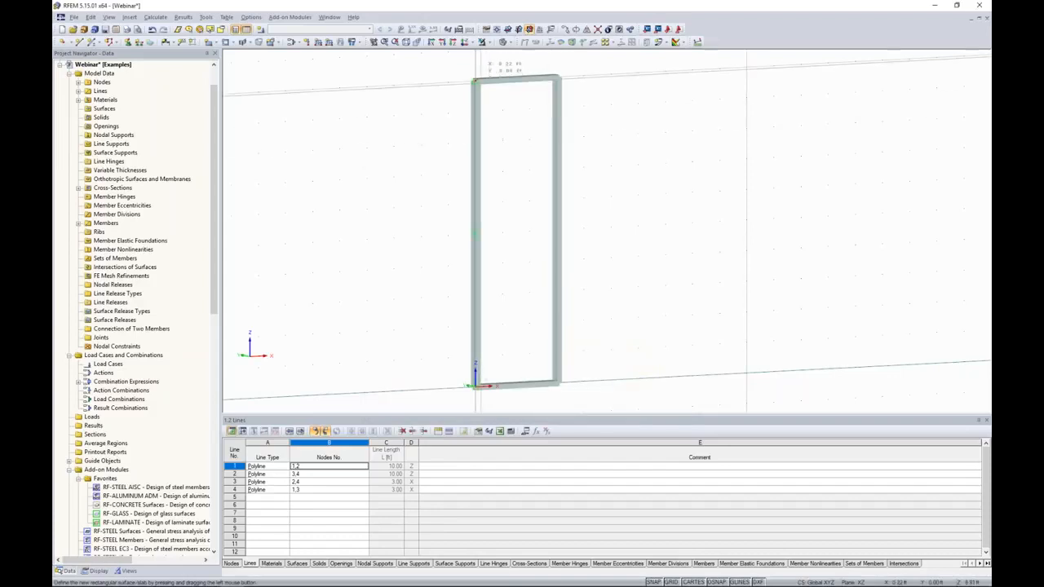
mouse_move(474, 81)
left_mouse_down()
mouse_move(558, 333)
mouse_move(558, 382)
left_mouse_up()
right_click(622, 296)
mouse_move(625, 269)
middle_mouse_down("ctrl")
mouse_move(524, 249)
mouse_move(652, 266)
mouse_move(592, 272)
middle_mouse_up("ctrl")
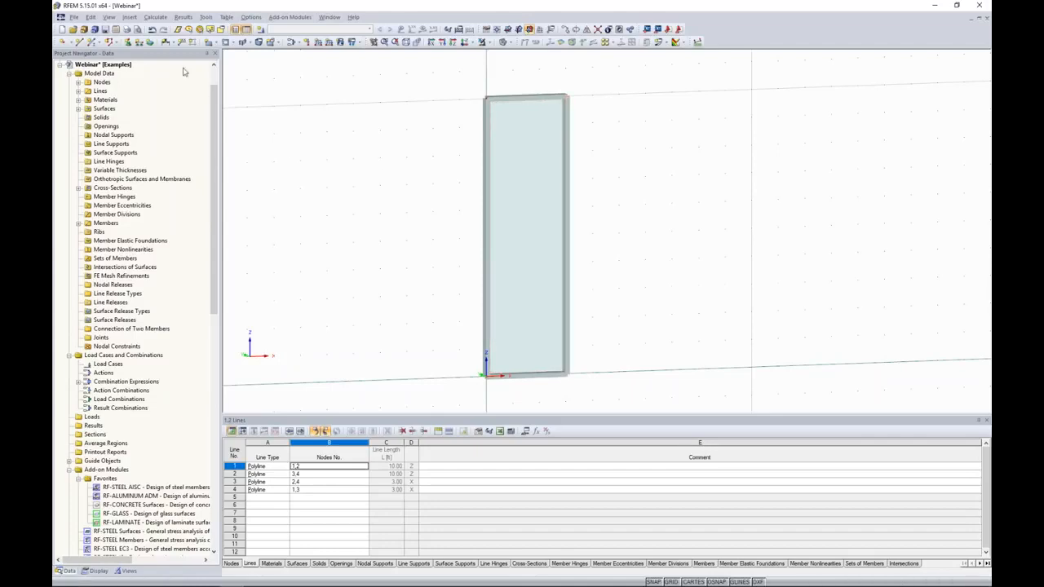
Step: Start assigning line hinges graphically and define a new hinge type that releases only the rotation φx, with zero spring constant
left_click(133, 18)
mouse_move(136, 30)
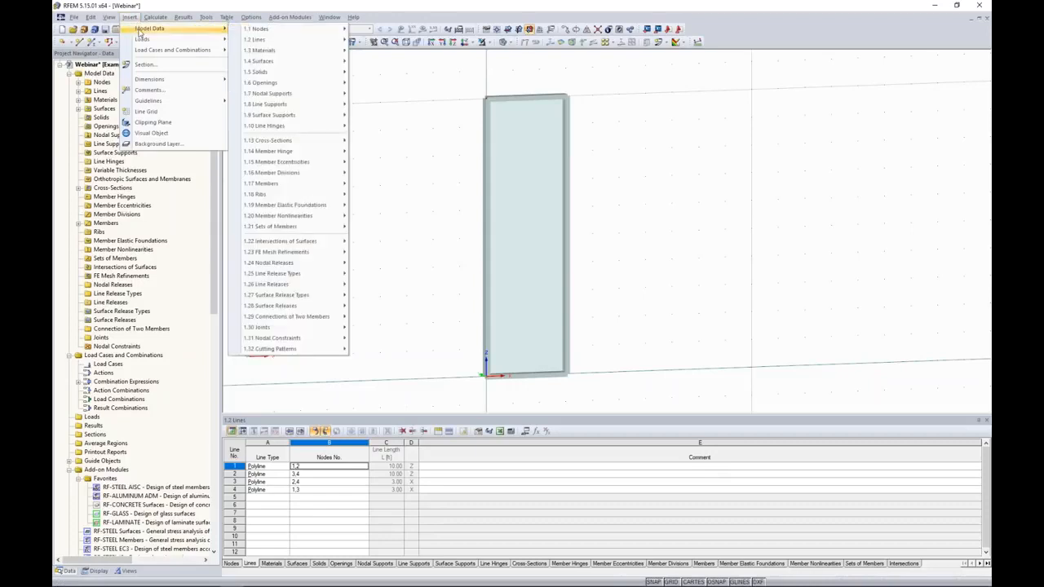
mouse_move(275, 128)
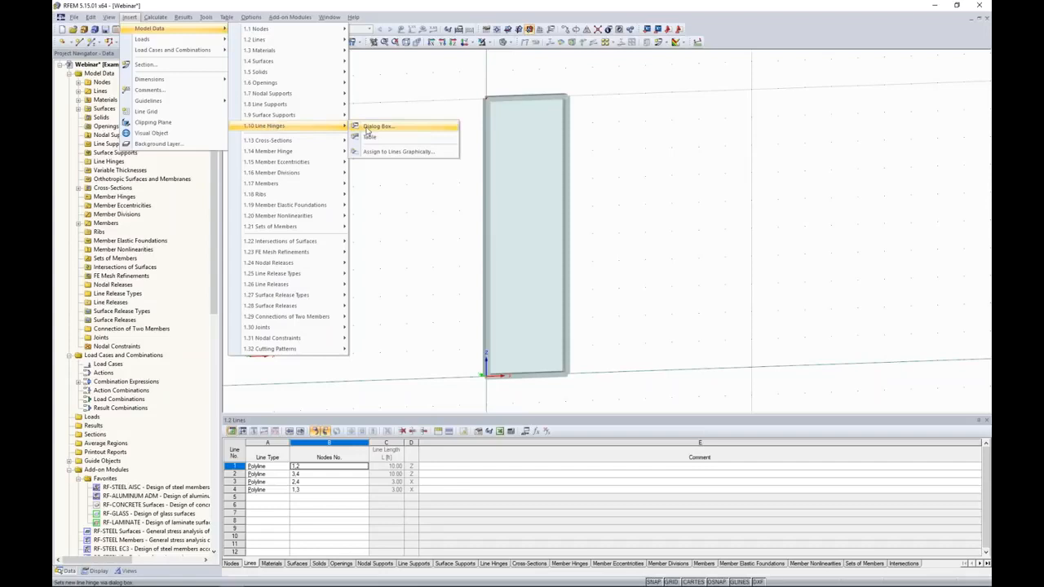
left_click(380, 153)
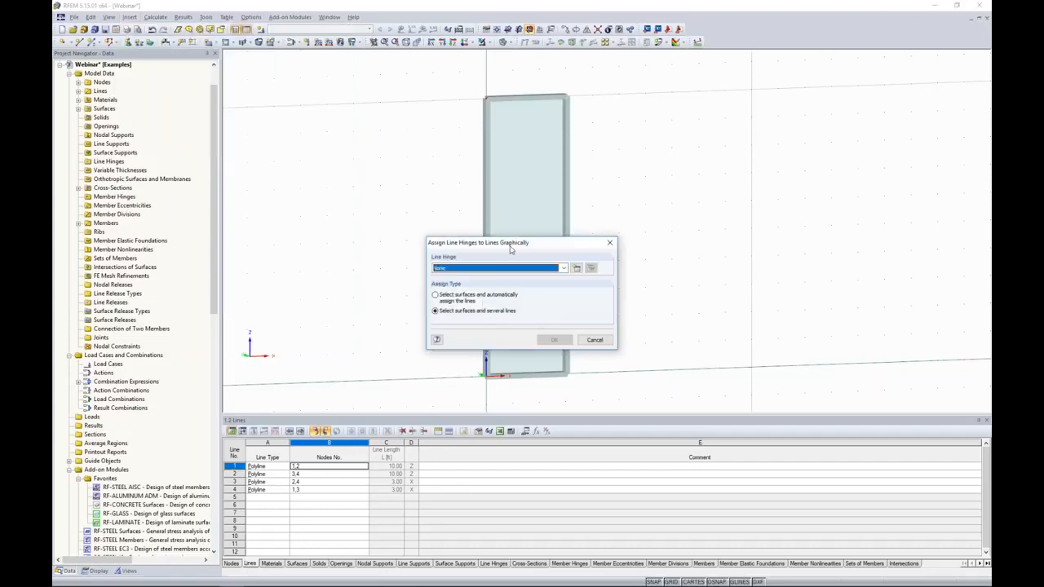
left_click_drag(511, 243, 685, 171)
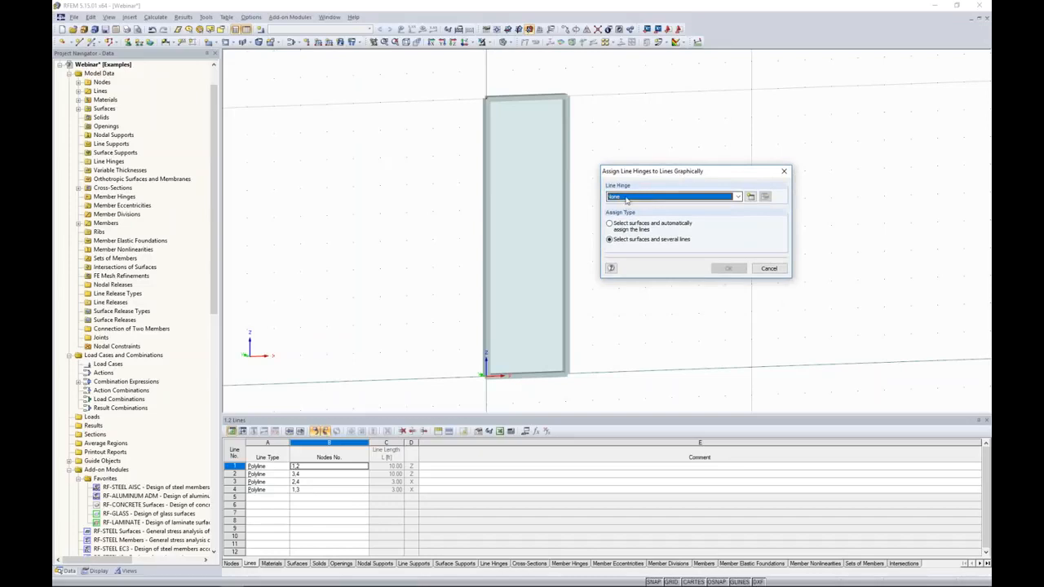
left_click(750, 197)
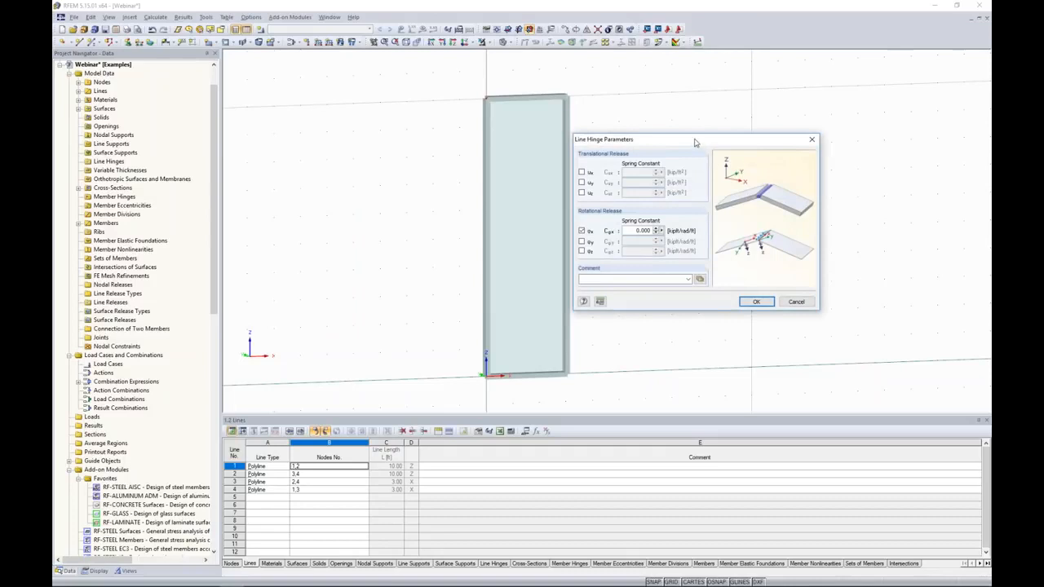
left_click_drag(695, 142, 709, 139)
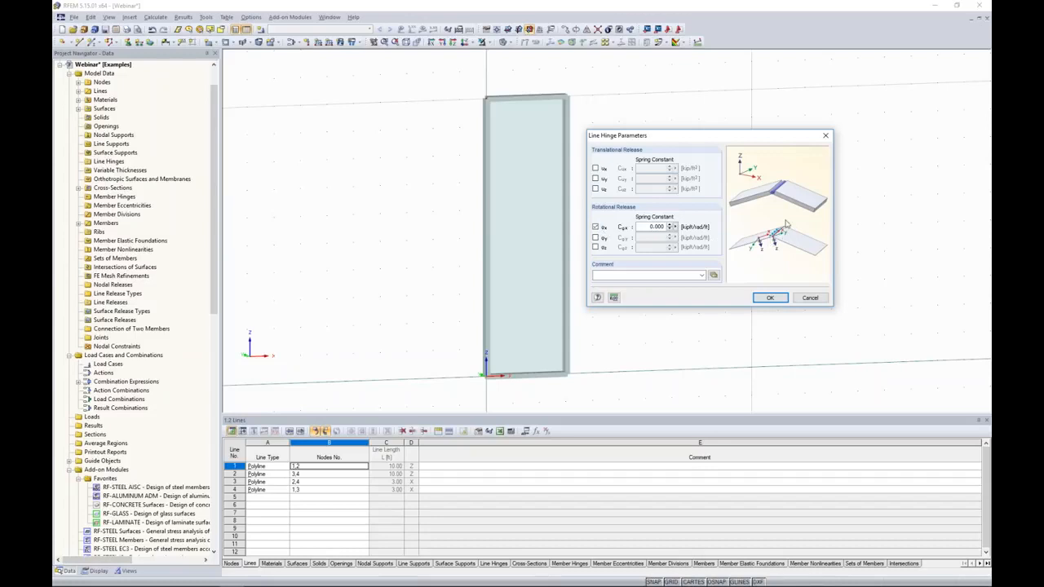
left_click(770, 297)
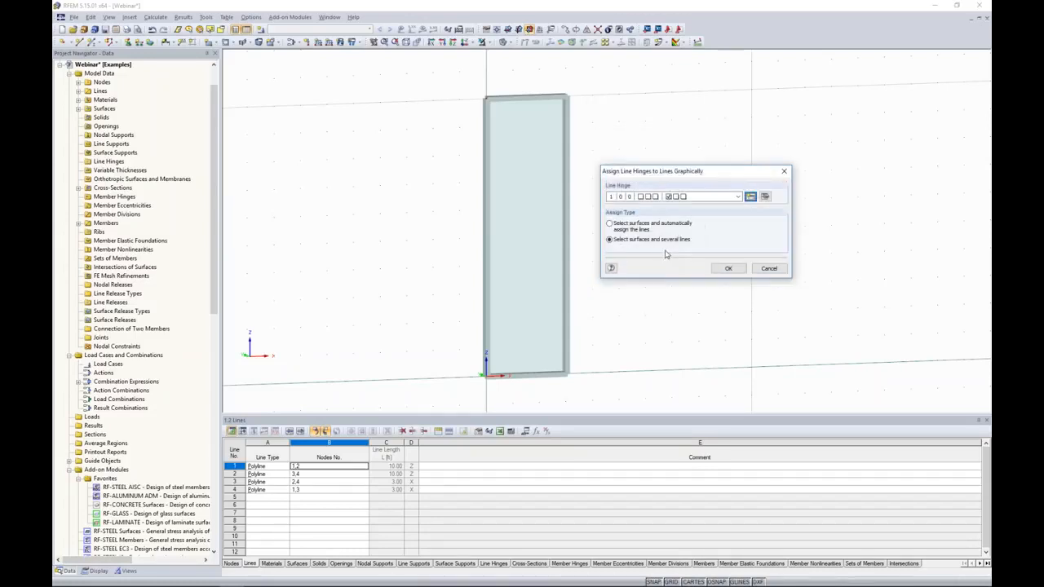
Step: Assign the line hinge to the glass surface along all four of its boundary lines
left_click(722, 270)
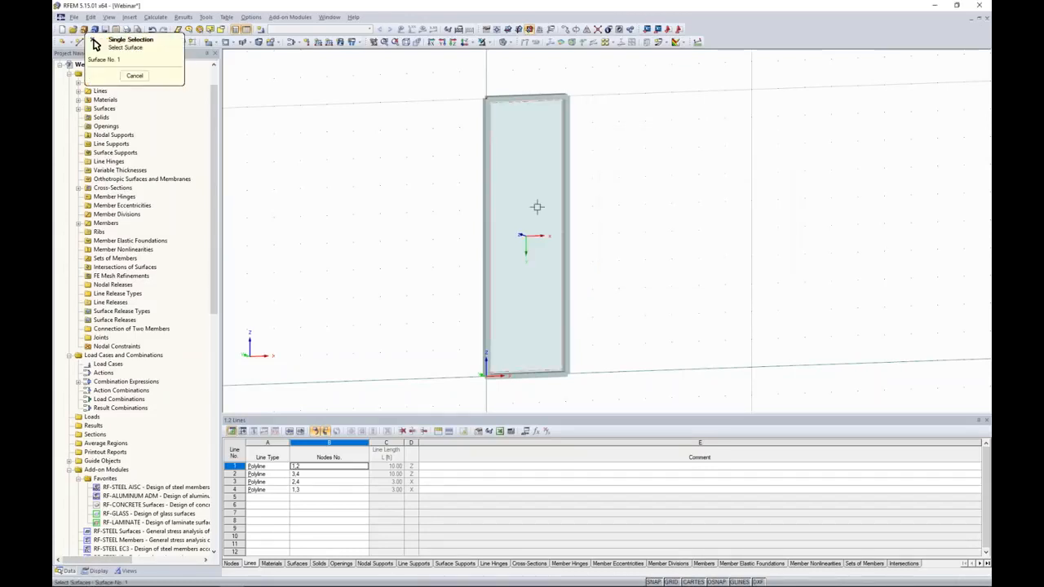
left_click(536, 205)
left_click(526, 98)
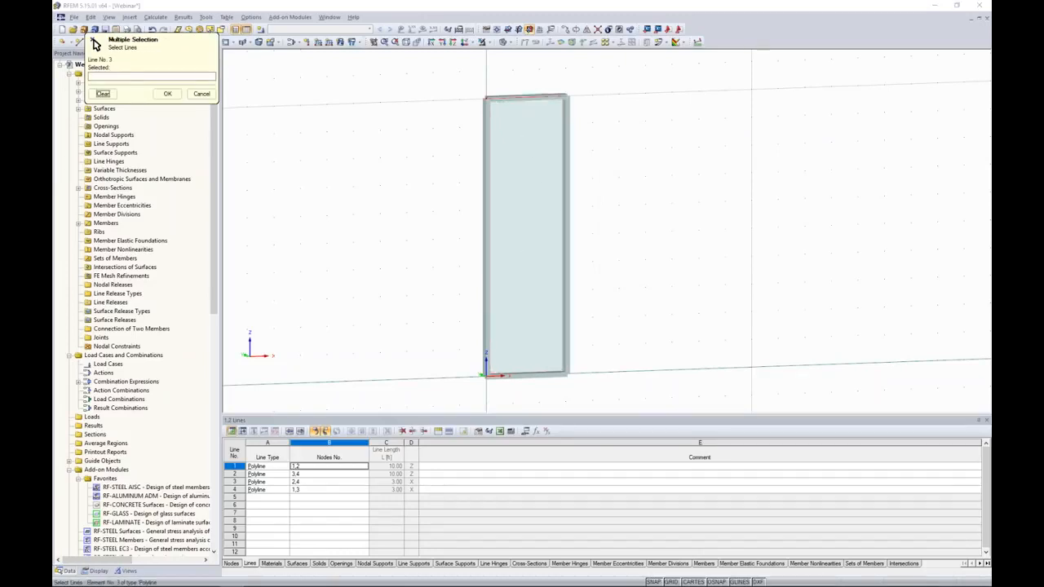
left_click(487, 119)
left_click(543, 372)
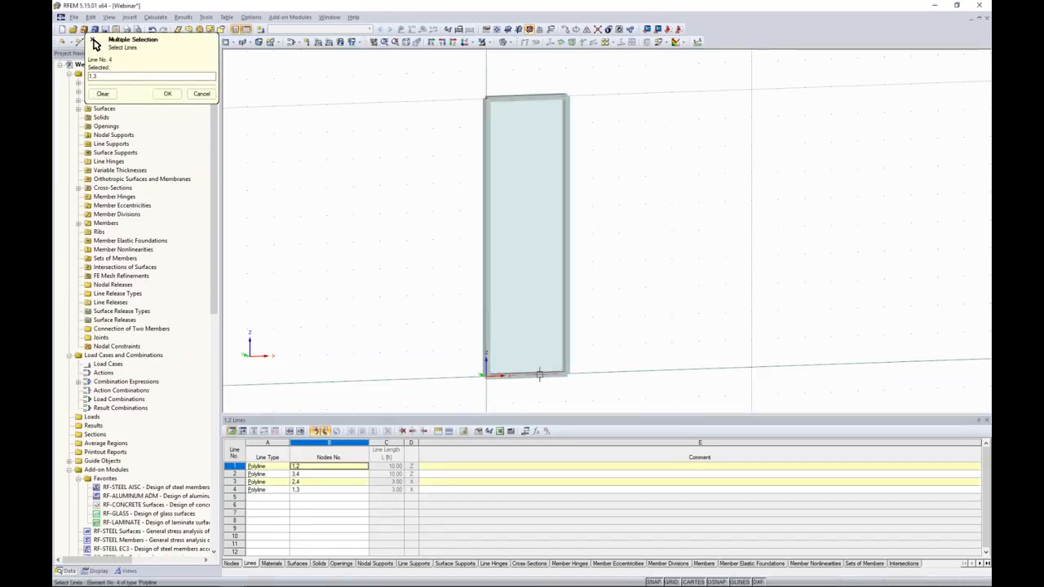
left_click(564, 321)
left_click(167, 94)
left_click(767, 268)
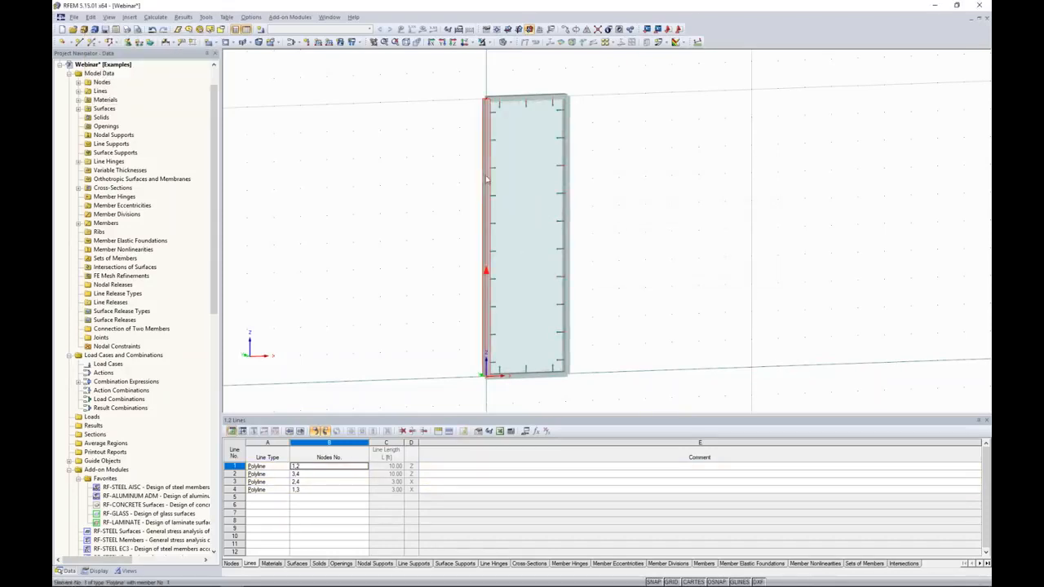
Step: Copy the complete framed glass panel 5 times in the global X direction at 3 ft spacing
middle_click_drag(644, 319, 578, 291)
scroll(589, 291, "down", 1)
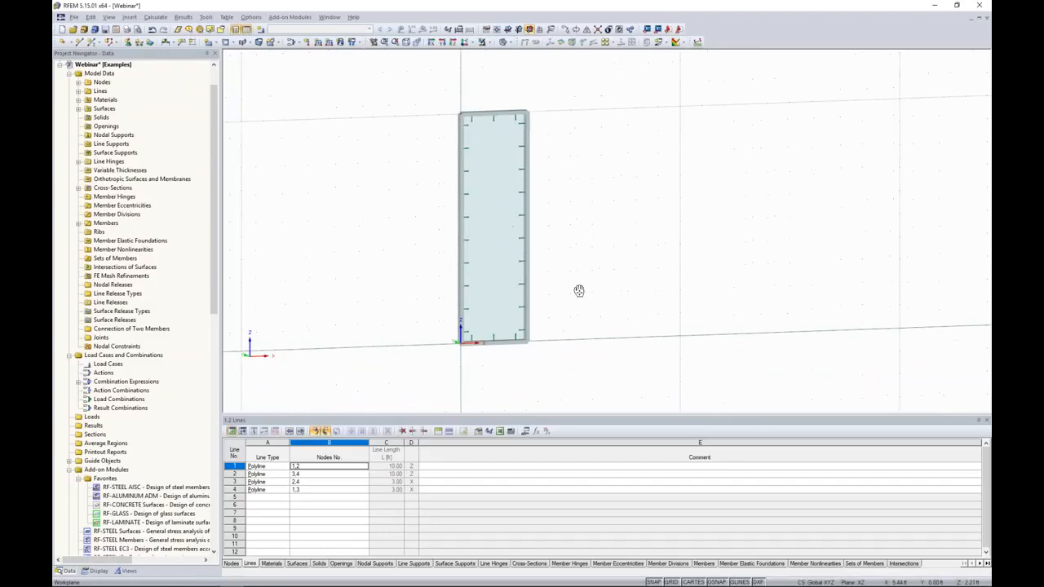
left_click_drag(574, 377, 426, 80)
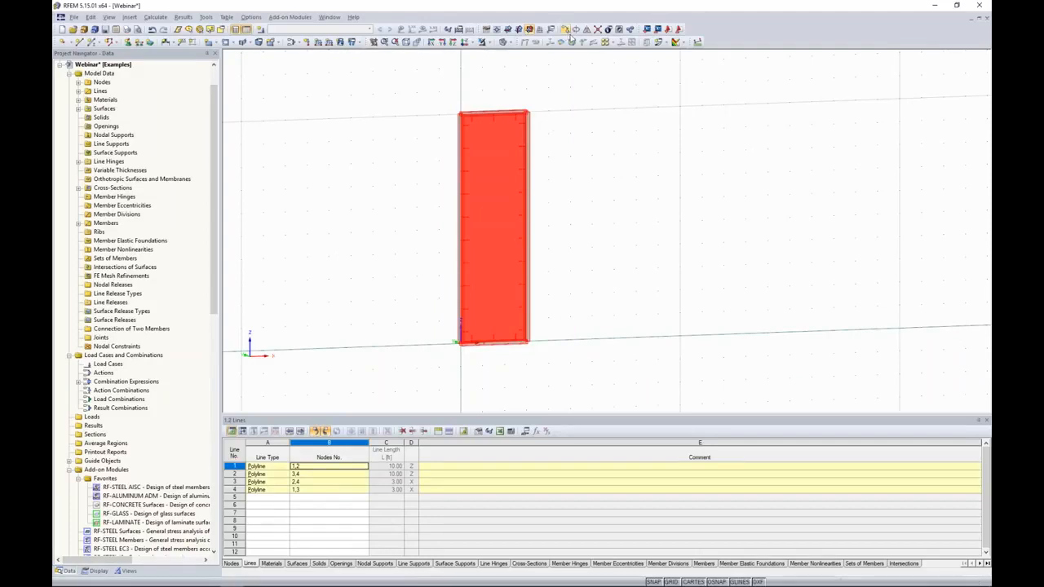
left_click(566, 29)
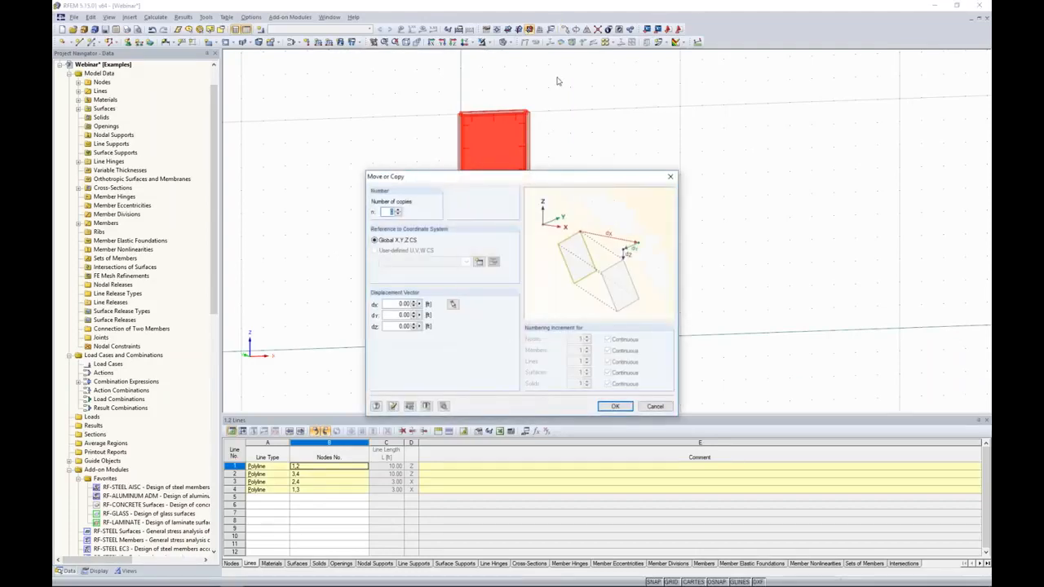
type("5")
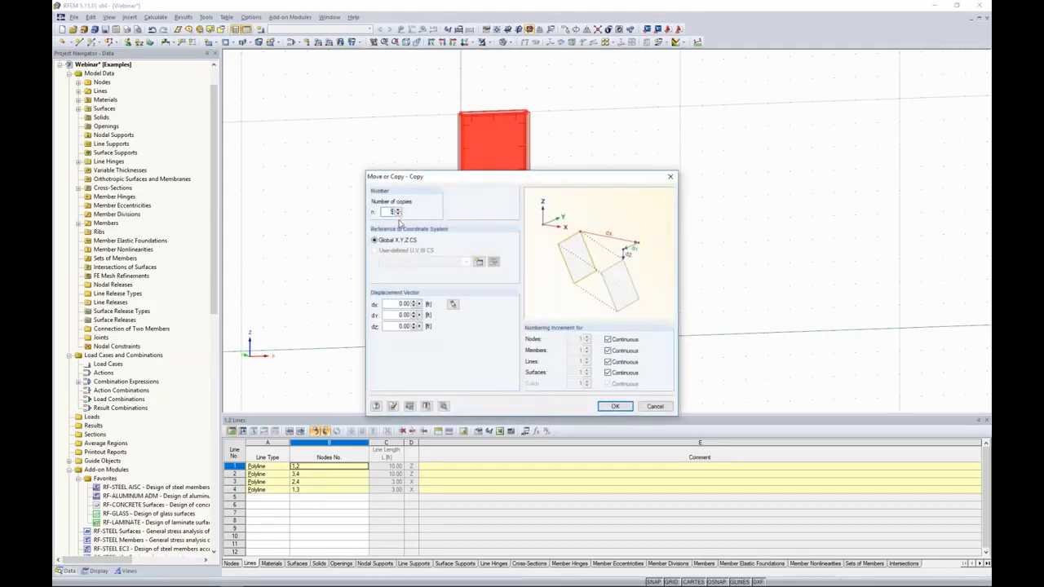
double_click(401, 303)
left_click(614, 406)
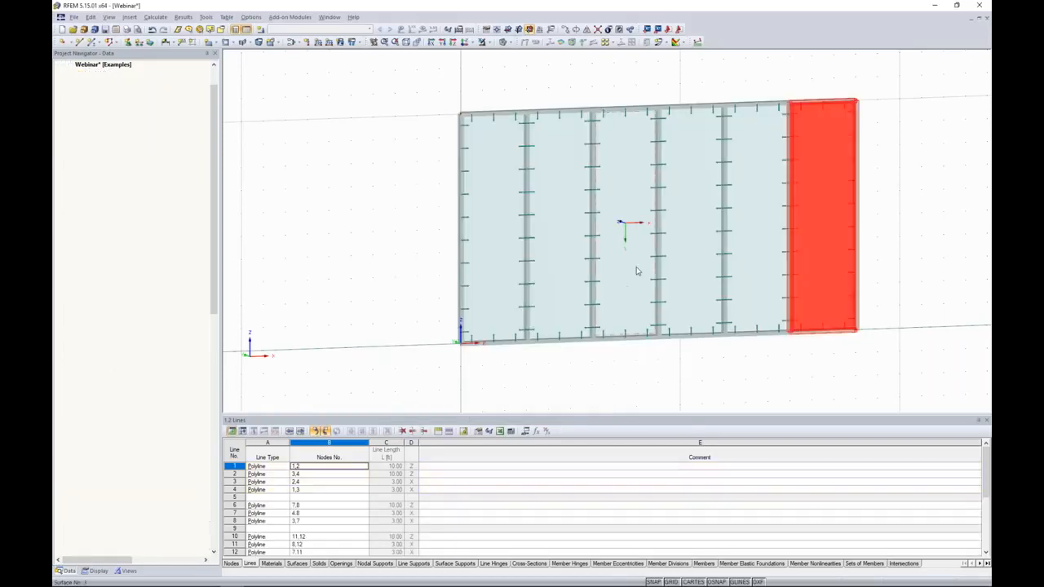
Step: Delete the glass surfaces of the third and fifth bays, keeping their frame members
middle_click_drag(724, 374, 610, 380)
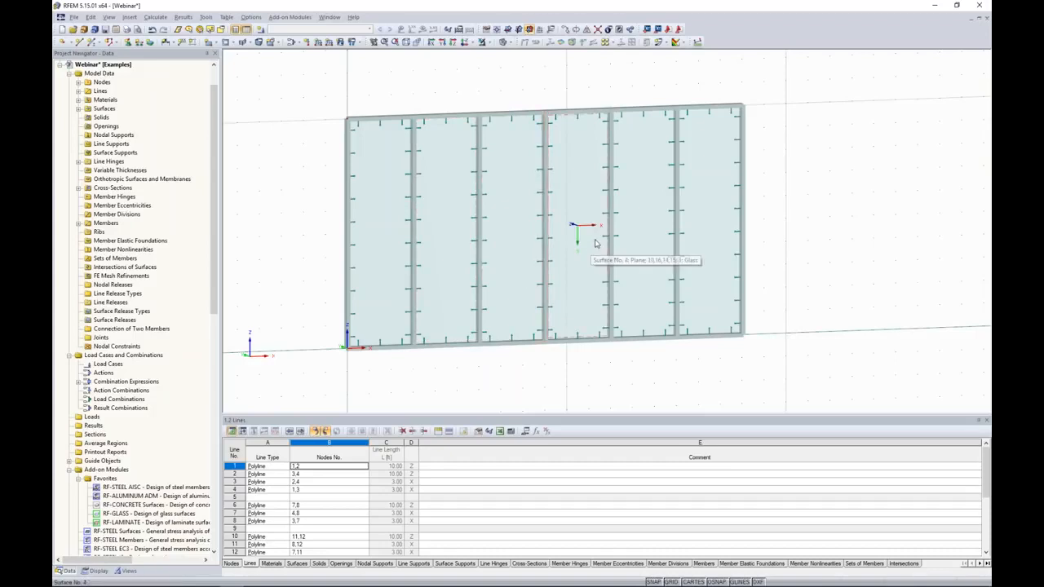
left_click(523, 237)
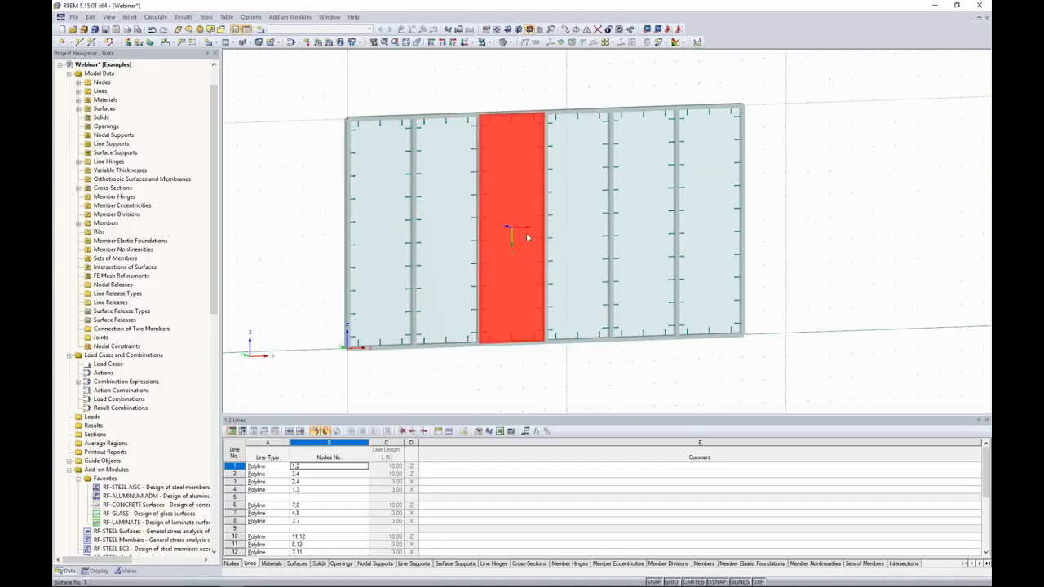
left_click(643, 233, "ctrl")
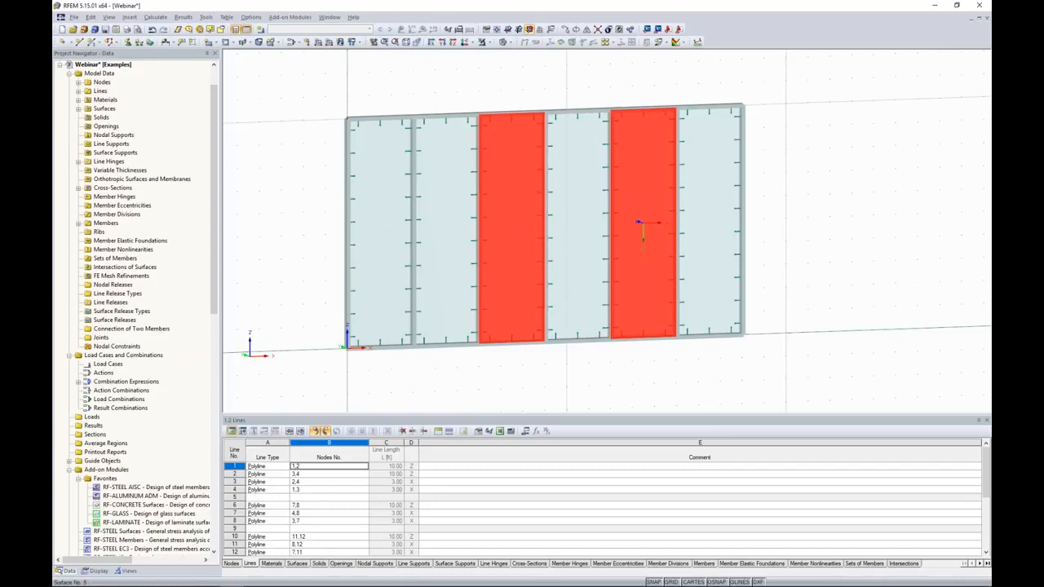
key("Delete")
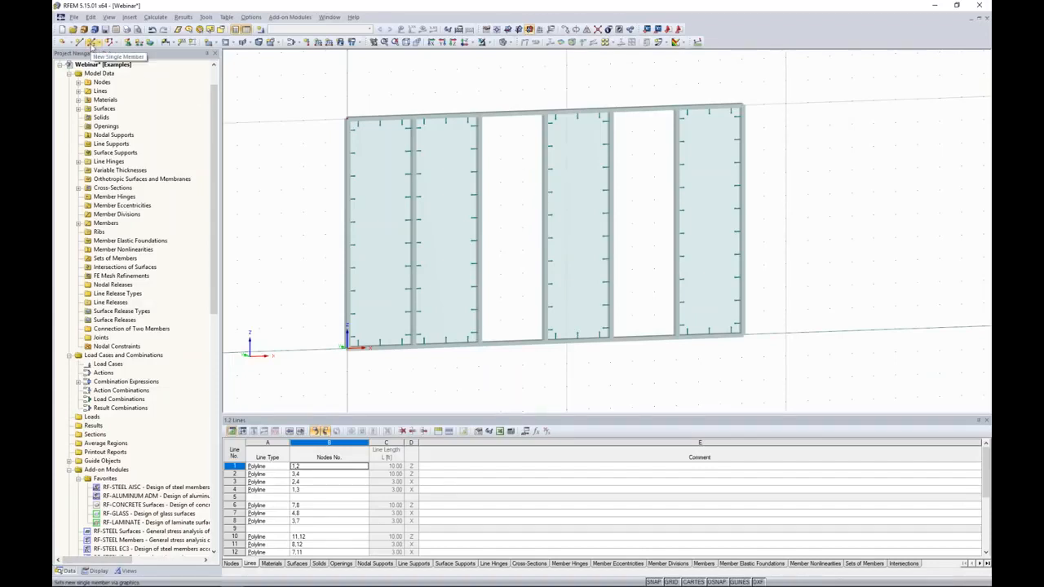
Step: Draw two horizontal SHAPE-THIN beam members across the third bay from X = 6 to 9 ft, at Z = 7 ft and Z = 3 ft
left_click(92, 42)
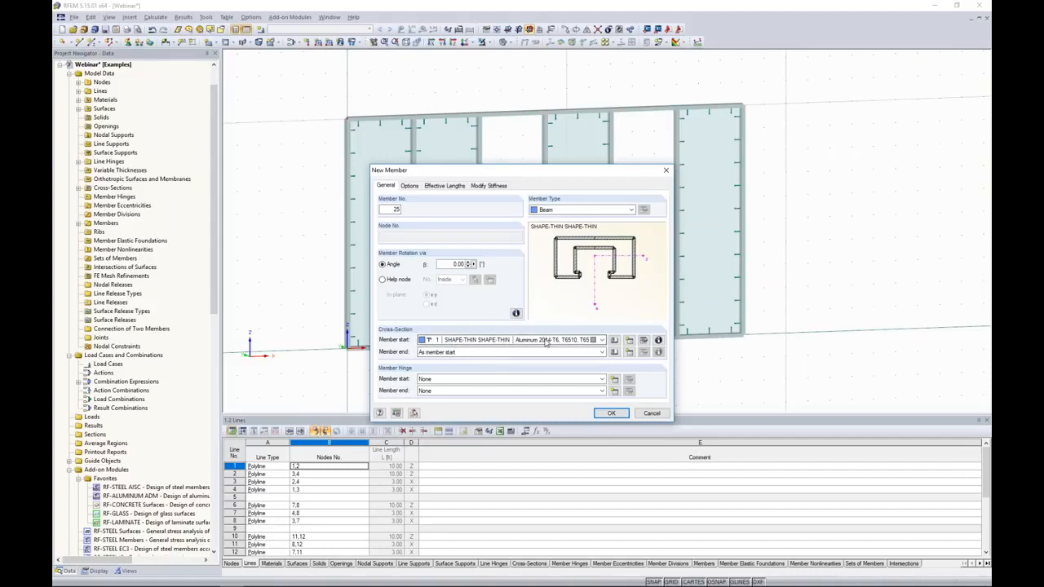
left_click(611, 414)
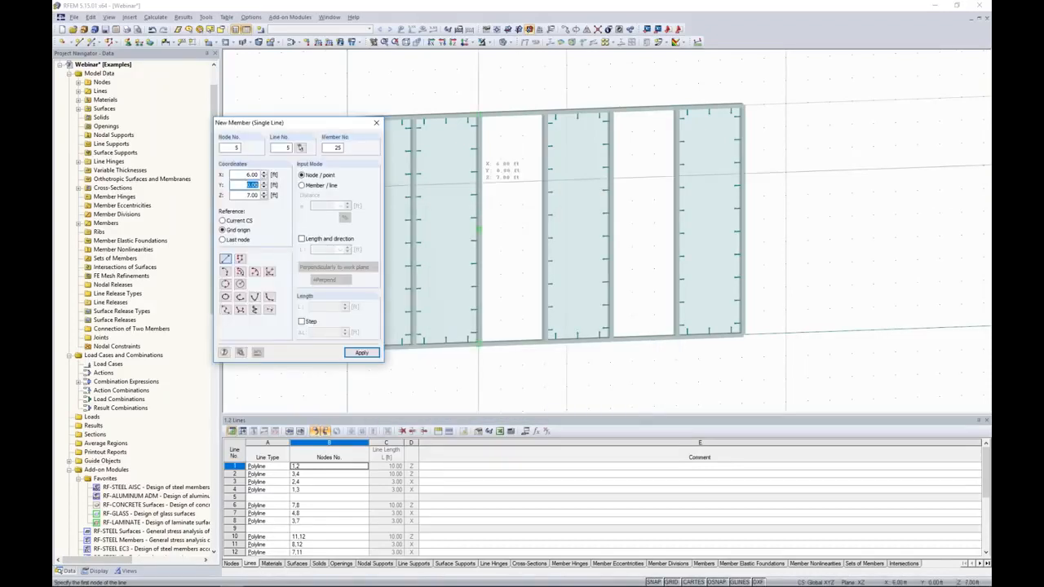
left_click(481, 181)
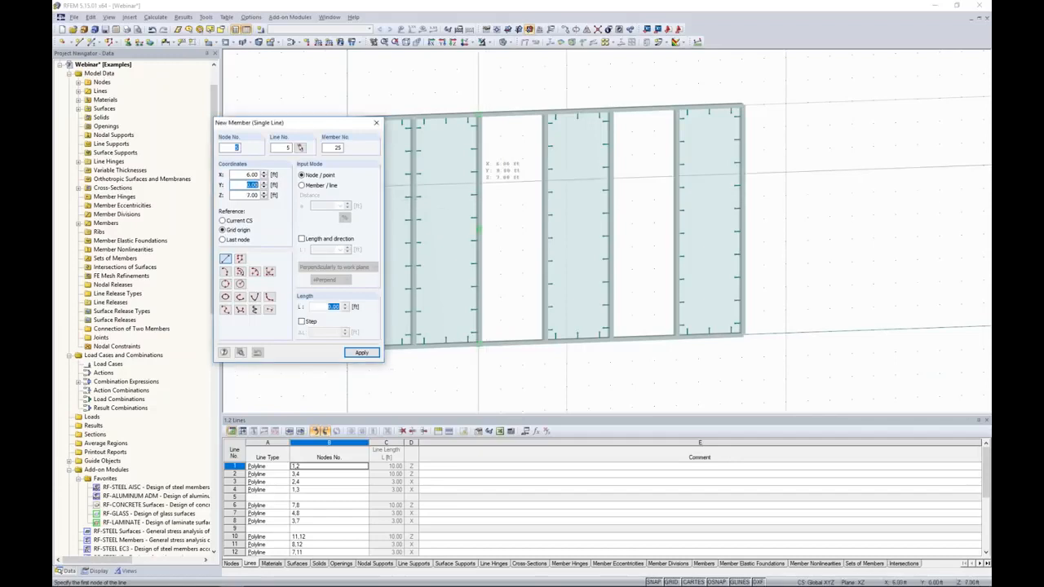
left_click(541, 179)
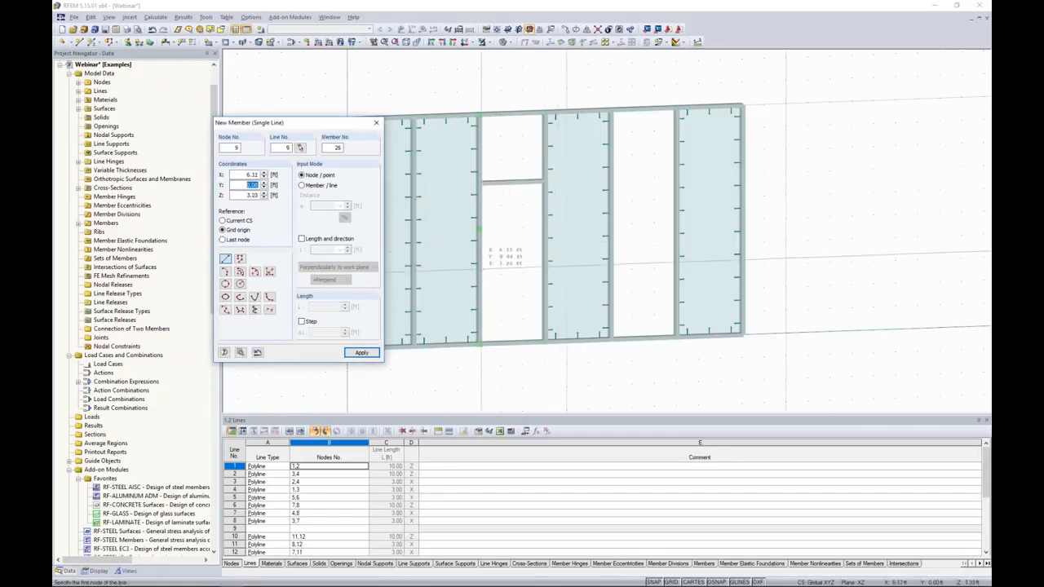
left_click(479, 274)
left_click(544, 273)
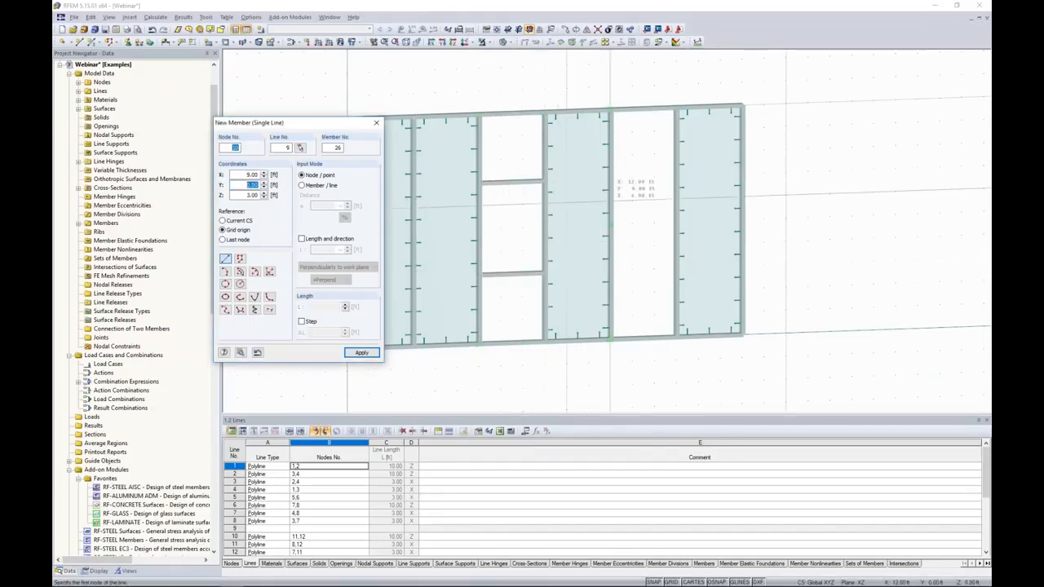
Step: Add a horizontal member across the fifth bay at Z = 5 ft and connect the lines and members around the open bays
left_click(610, 228)
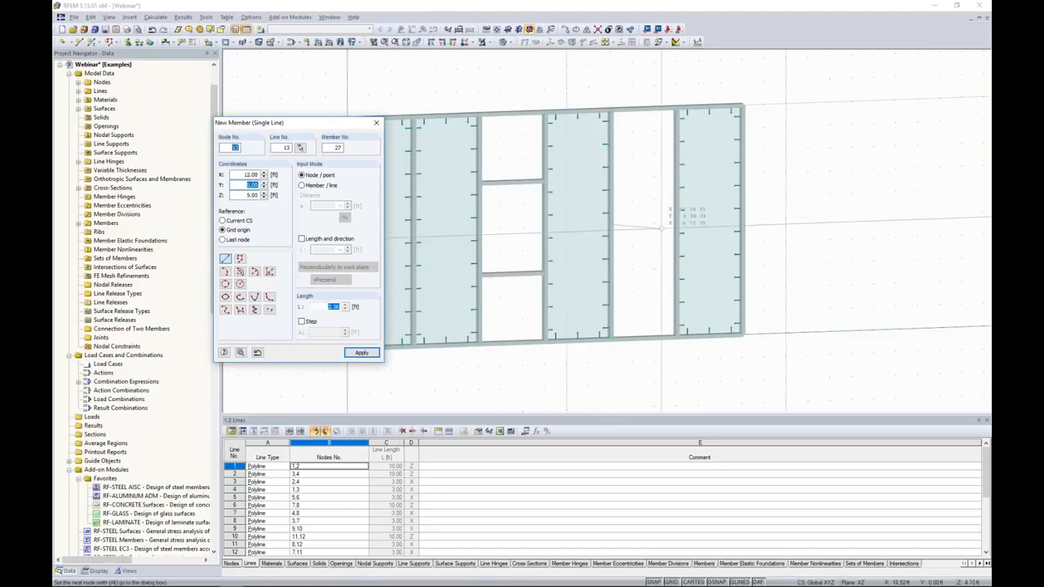
left_click(661, 227)
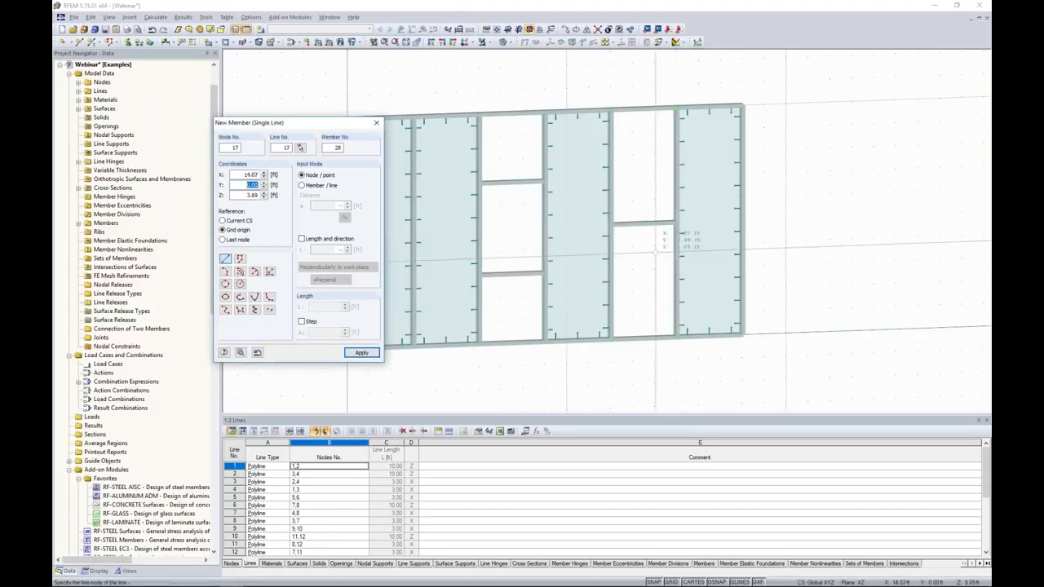
key("Escape")
left_click(597, 29)
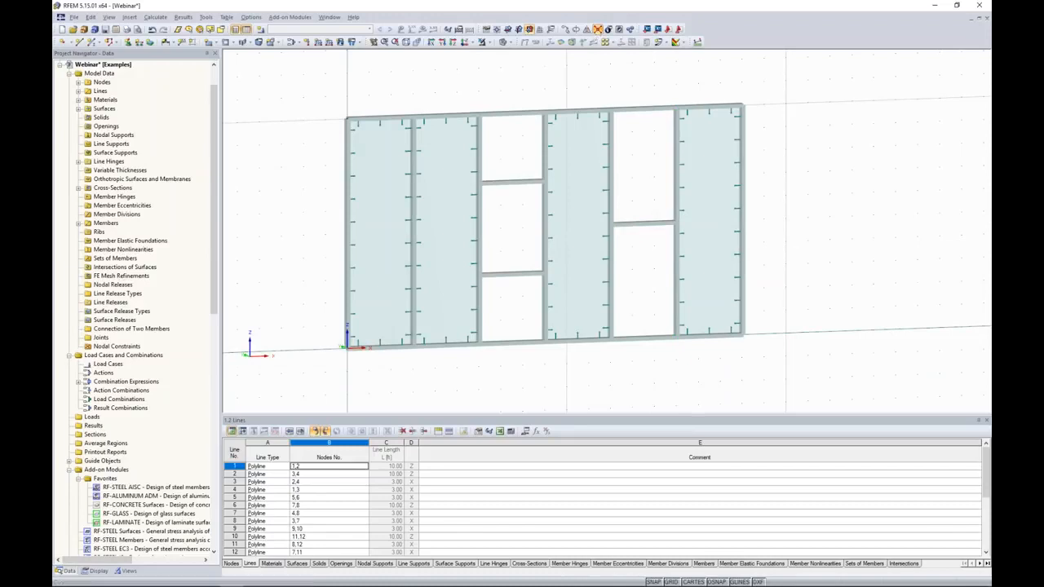
left_click_drag(446, 80, 722, 388)
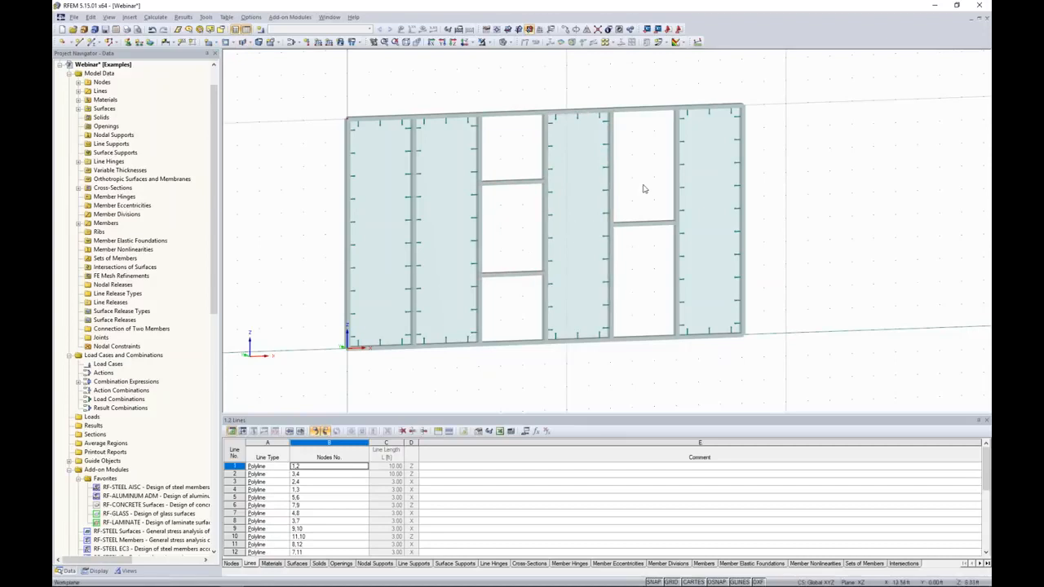
Step: Fill the three openings of the third bay with rectangular surfaces of Glass stiffness
left_click(209, 44)
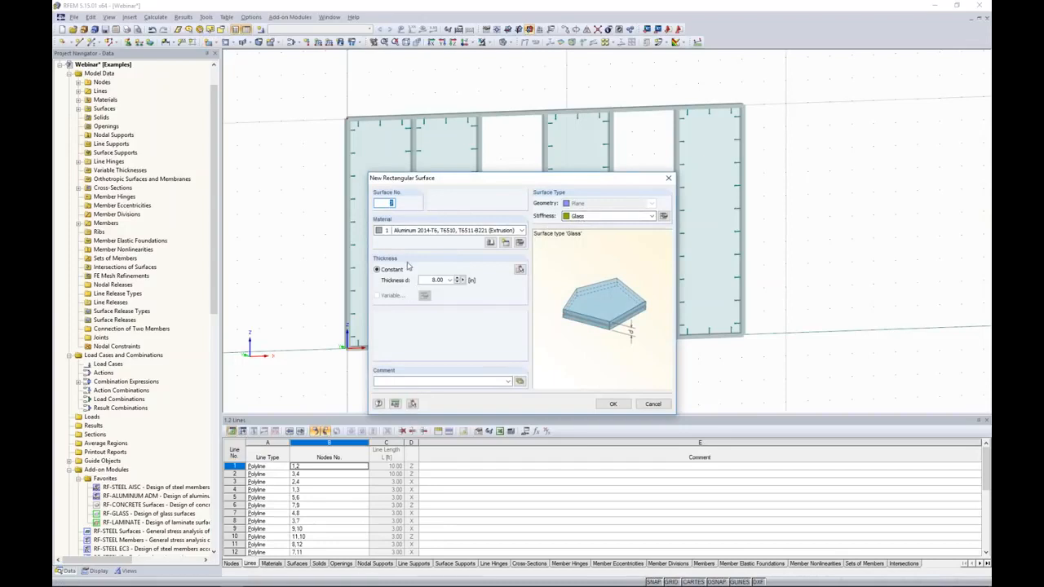
left_click(610, 404)
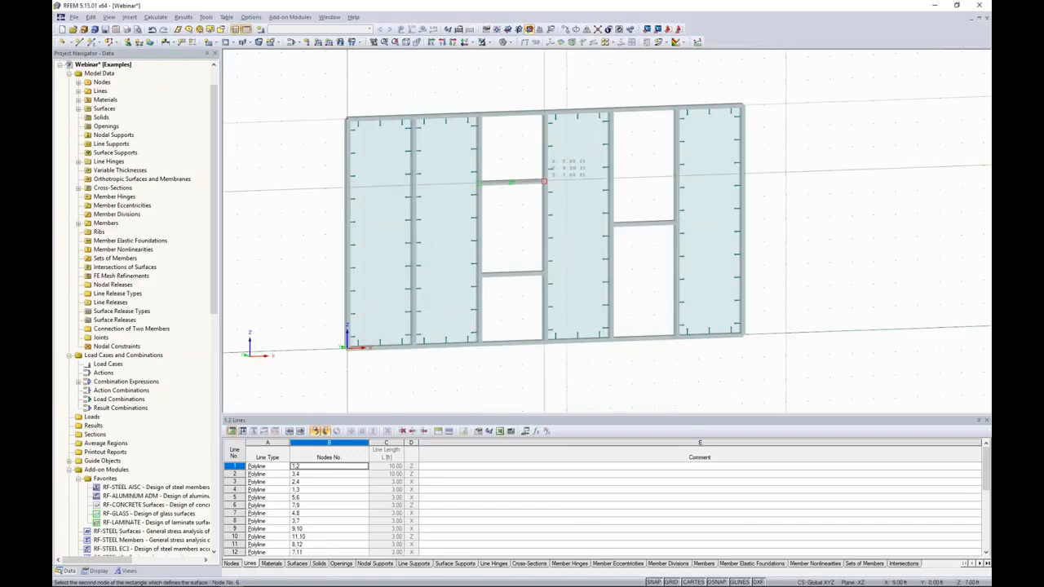
left_click(543, 181)
left_click(482, 182)
left_click(544, 272)
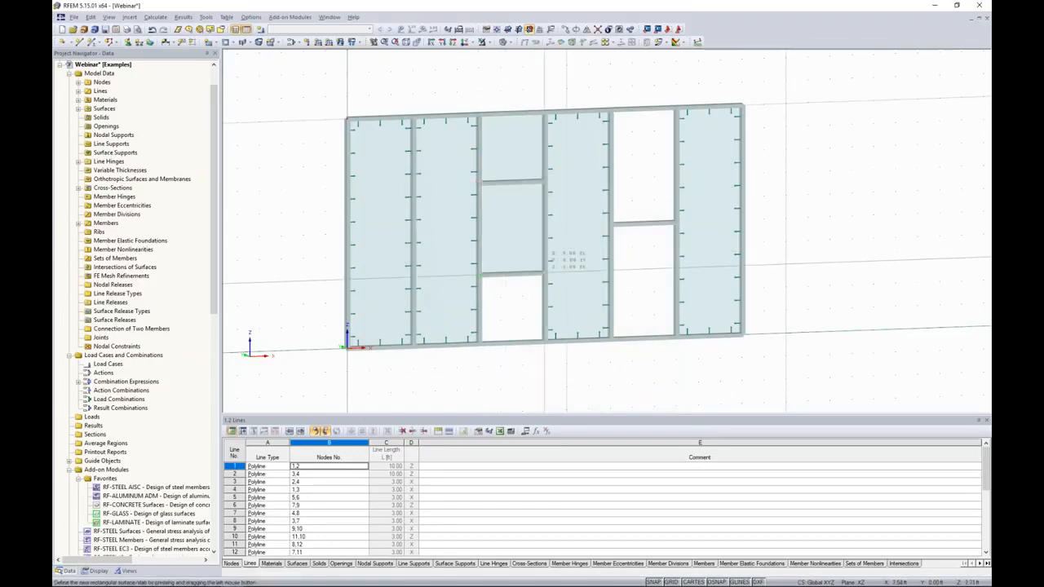
left_click(480, 274)
left_click(542, 340)
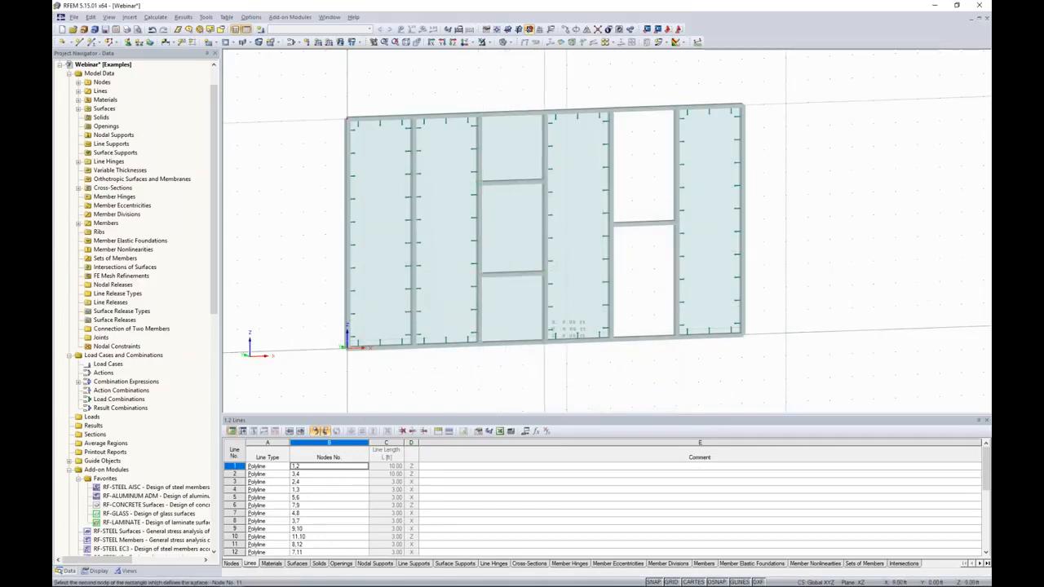
Step: Fill the two openings of the fifth bay, above and below its crossbar, with rectangular Glass surfaces
left_click(610, 108)
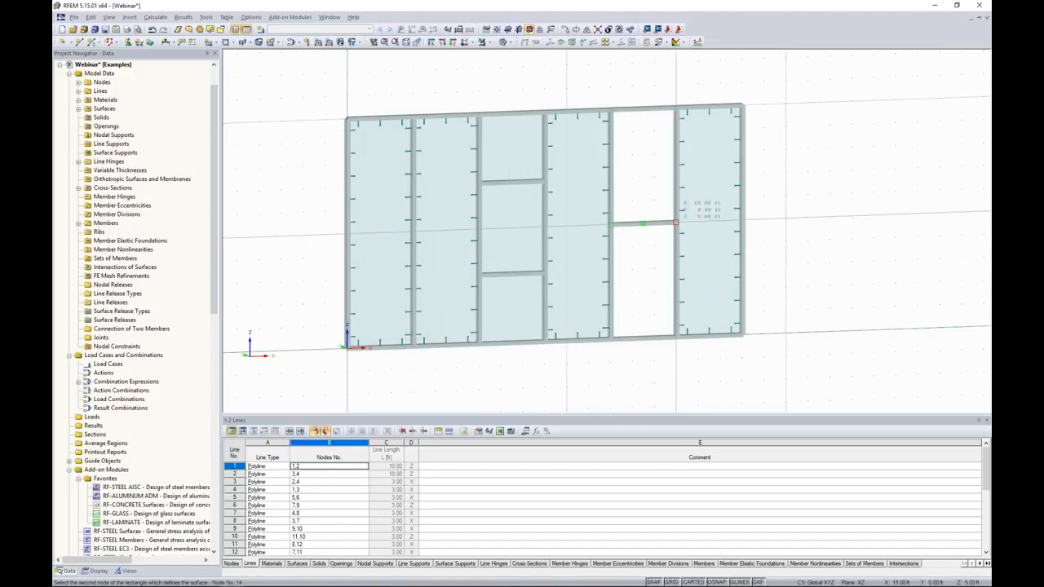
left_click(674, 222)
left_click(610, 222)
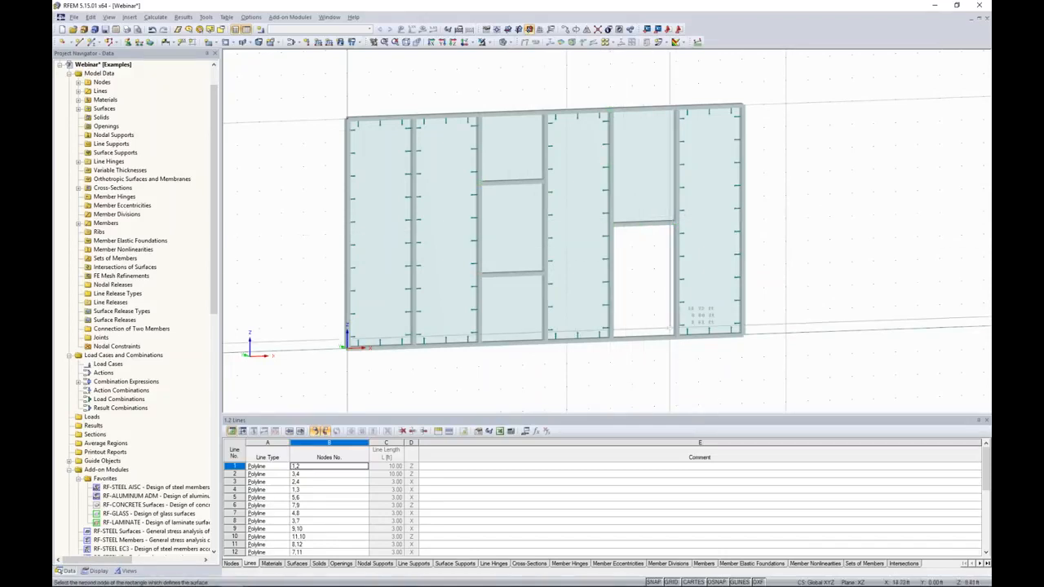
left_click(674, 335)
key("Escape")
middle_click_drag(798, 237, 716, 221)
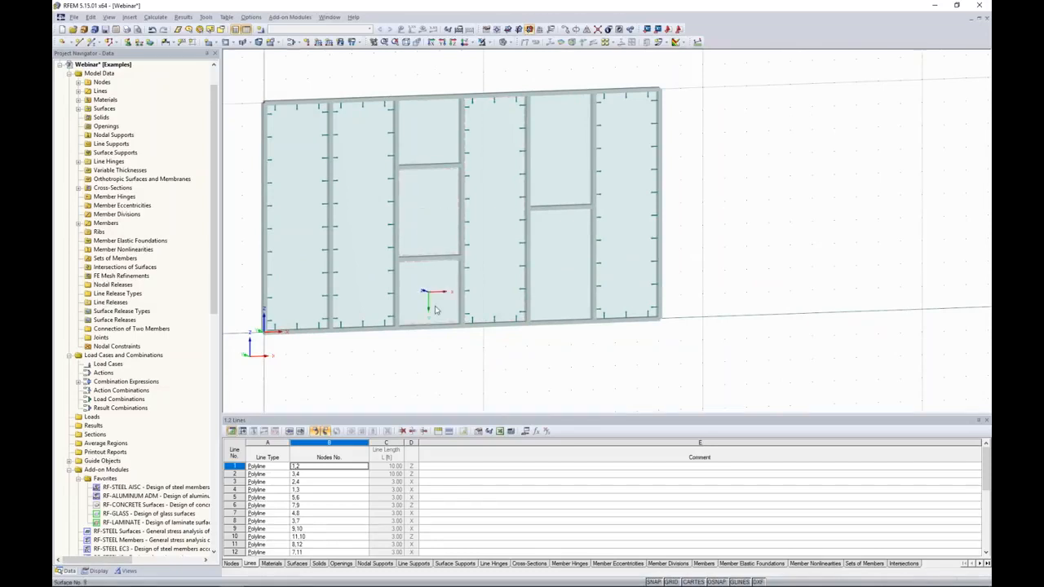
Step: Assign the existing line hinge to the four boundary lines of the third bay's upper glass pane, selecting the surface and several lines
left_click(129, 16)
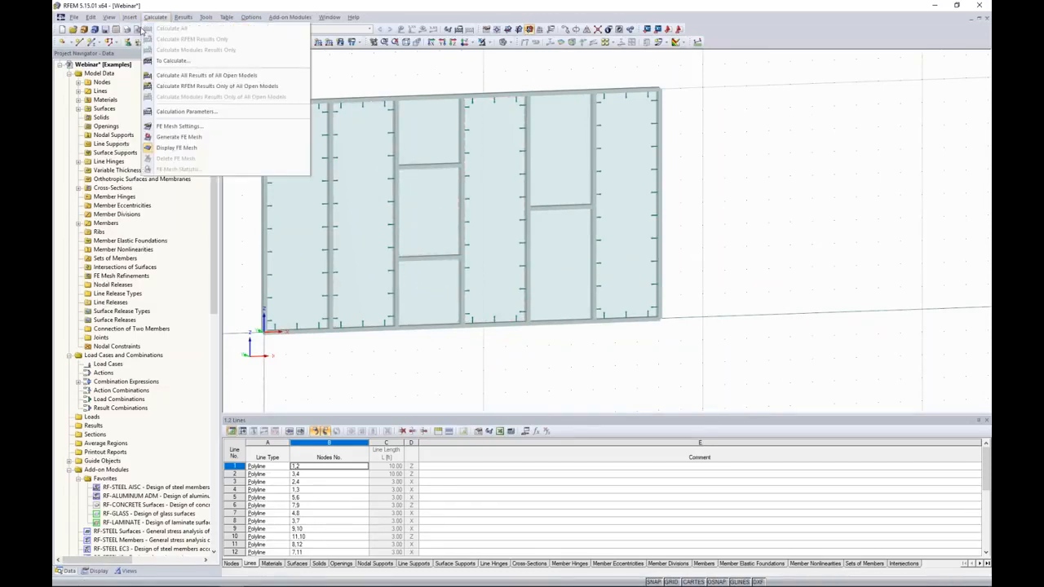
mouse_move(143, 29)
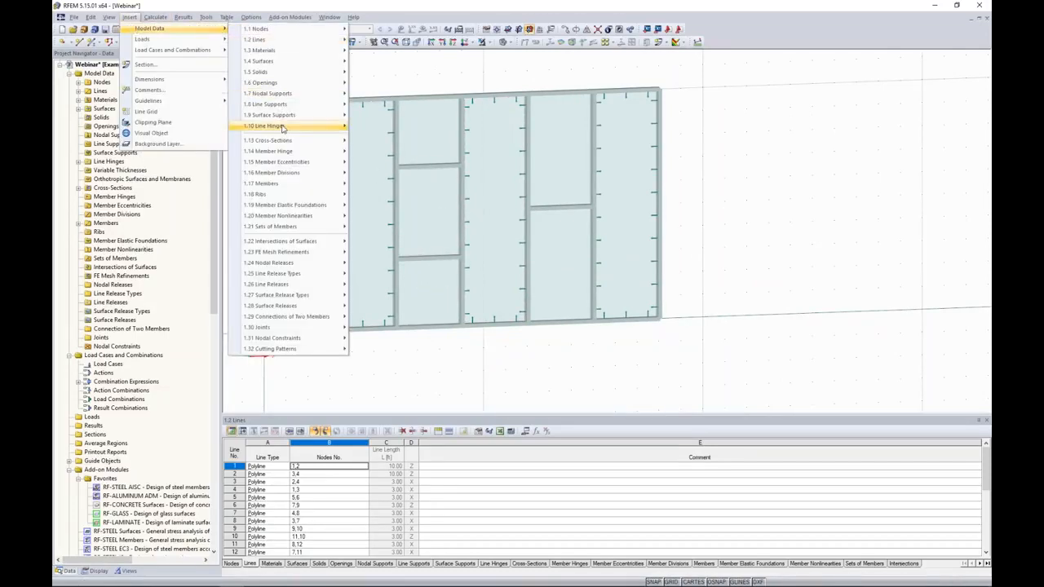
mouse_move(293, 129)
left_click(398, 152)
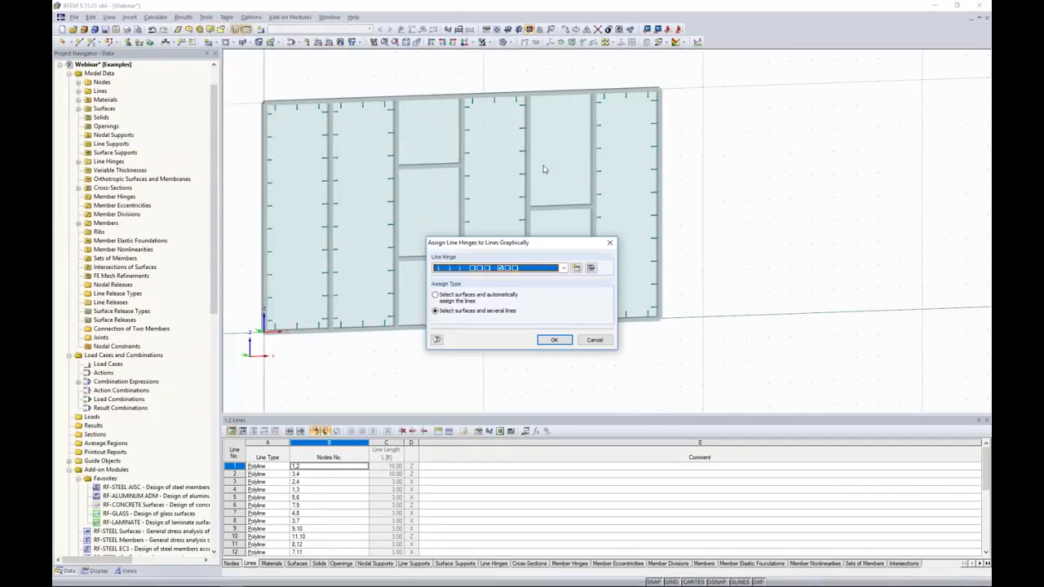
left_click_drag(540, 247, 773, 182)
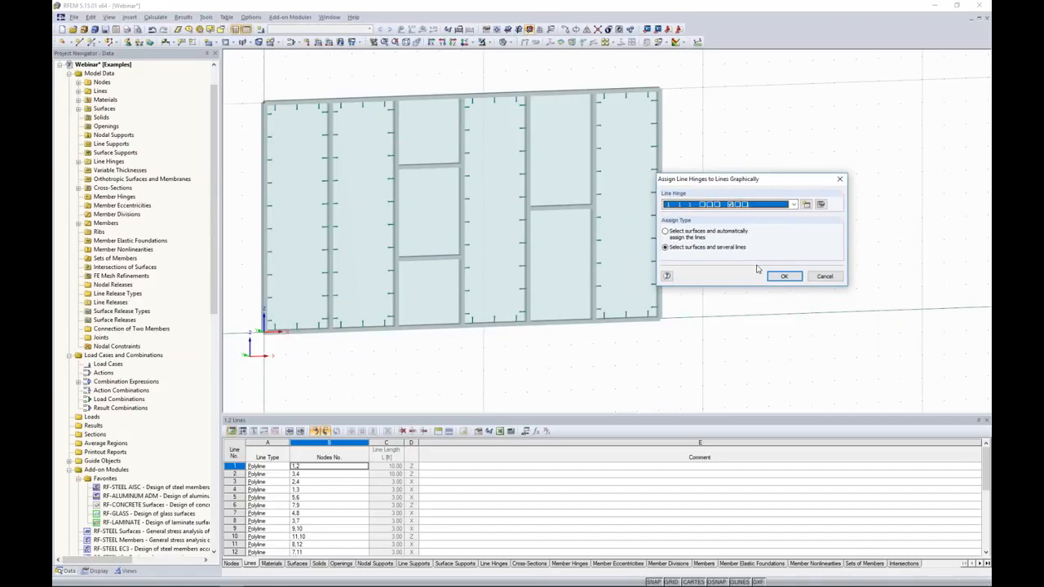
left_click(783, 277)
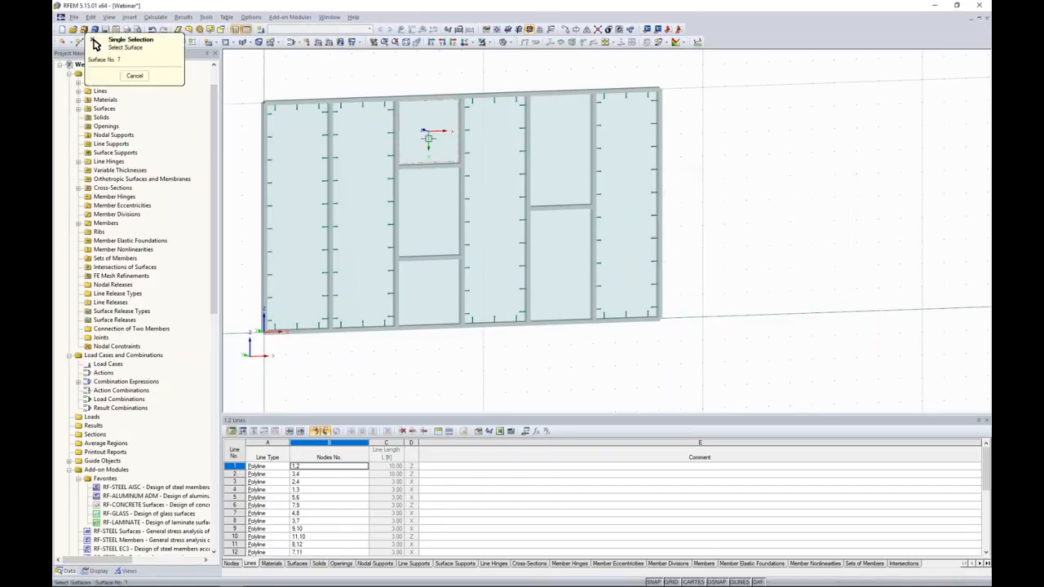
left_click(426, 167)
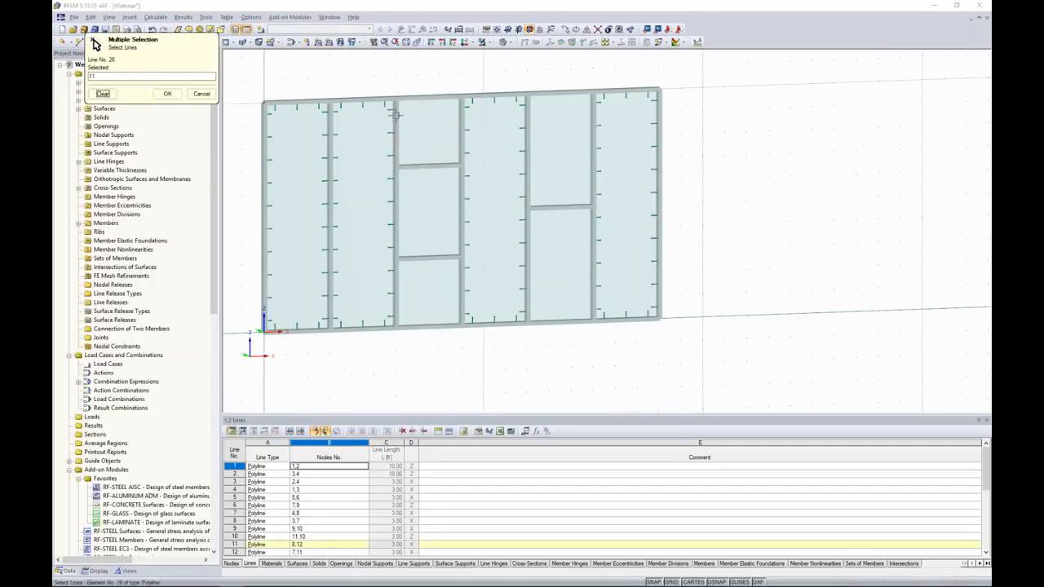
left_click(461, 151)
left_click(168, 94)
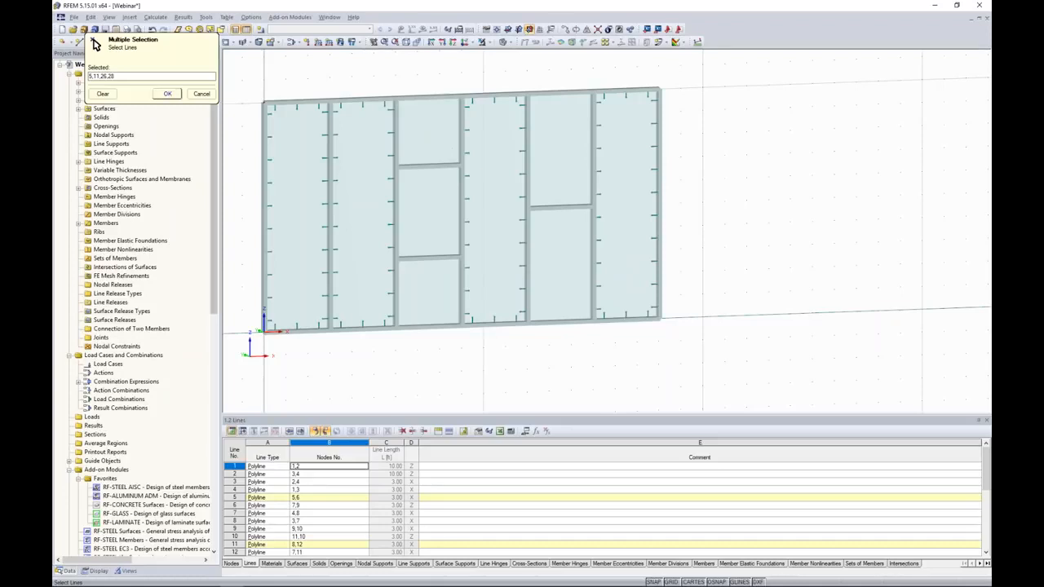
Step: Assign the same line hinge to the four boundary lines of the third bay's middle glass pane
left_click(784, 277)
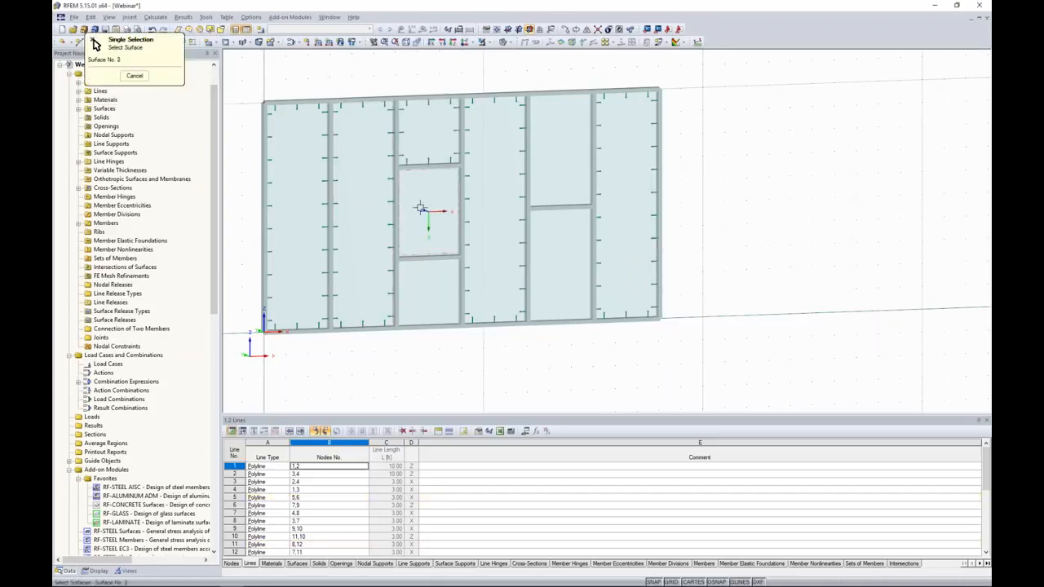
left_click(429, 166)
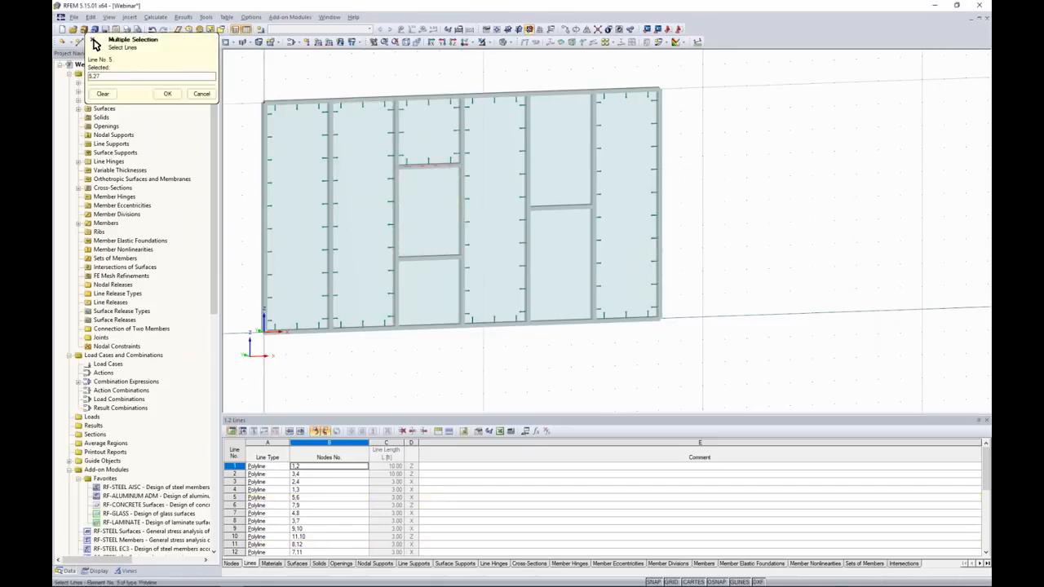
left_click(397, 179)
left_click(427, 258)
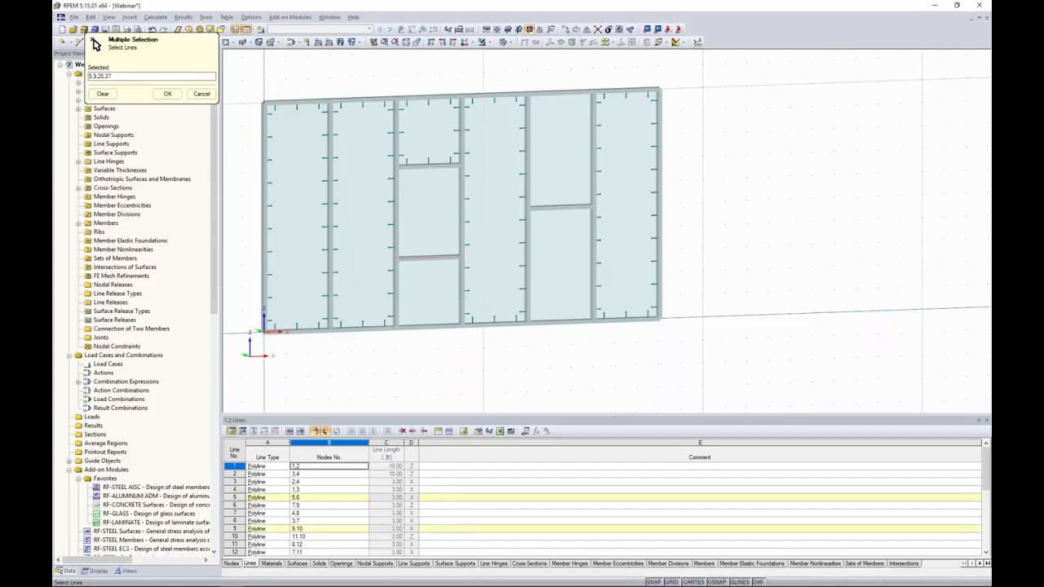
left_click(167, 93)
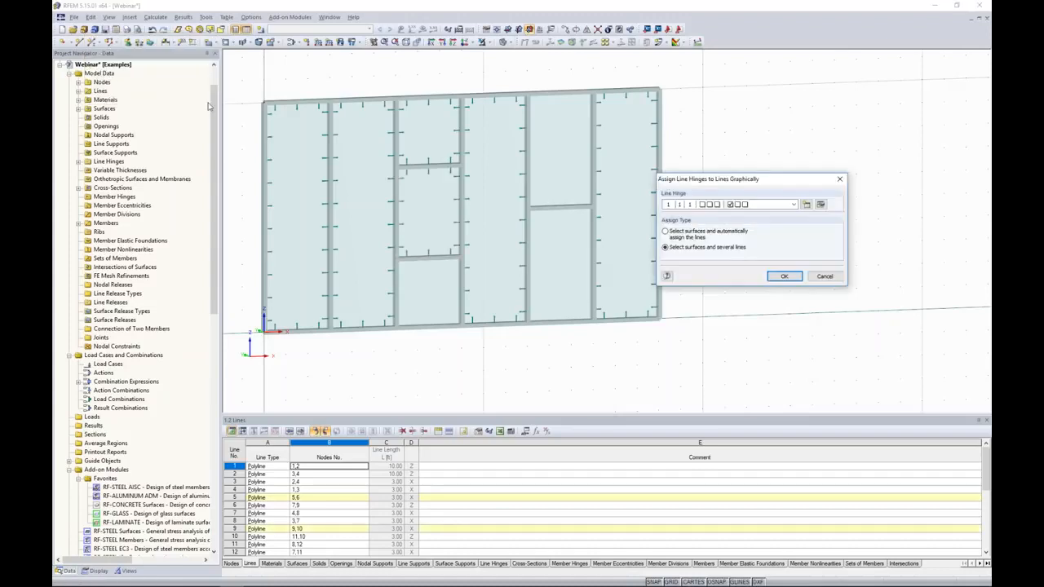
Step: Assign the line hinge to all four edges of the third bay's lower glass pane
left_click(784, 276)
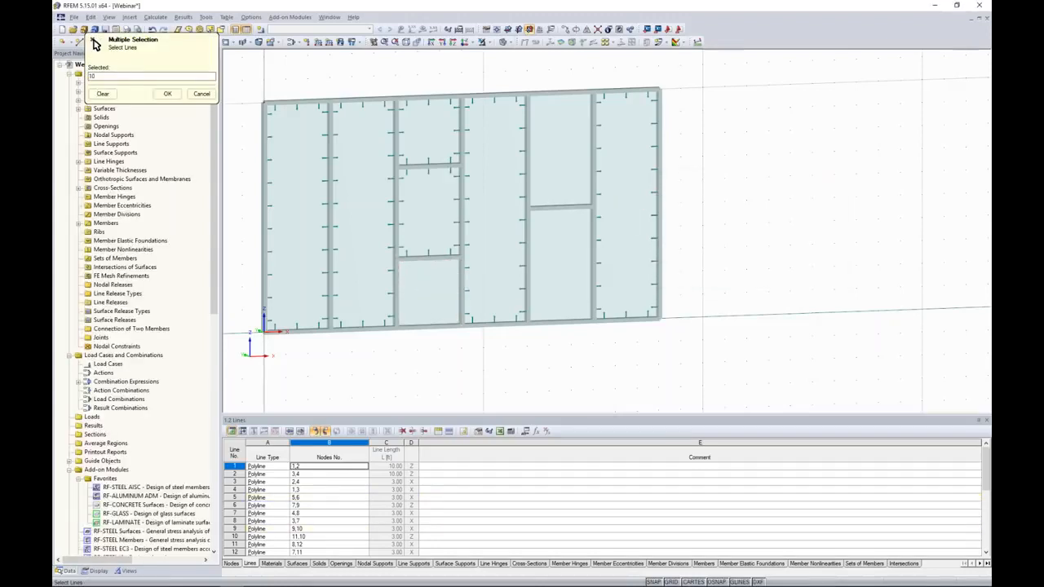
left_click(430, 258)
left_click(395, 293)
left_click(426, 325)
left_click(167, 93)
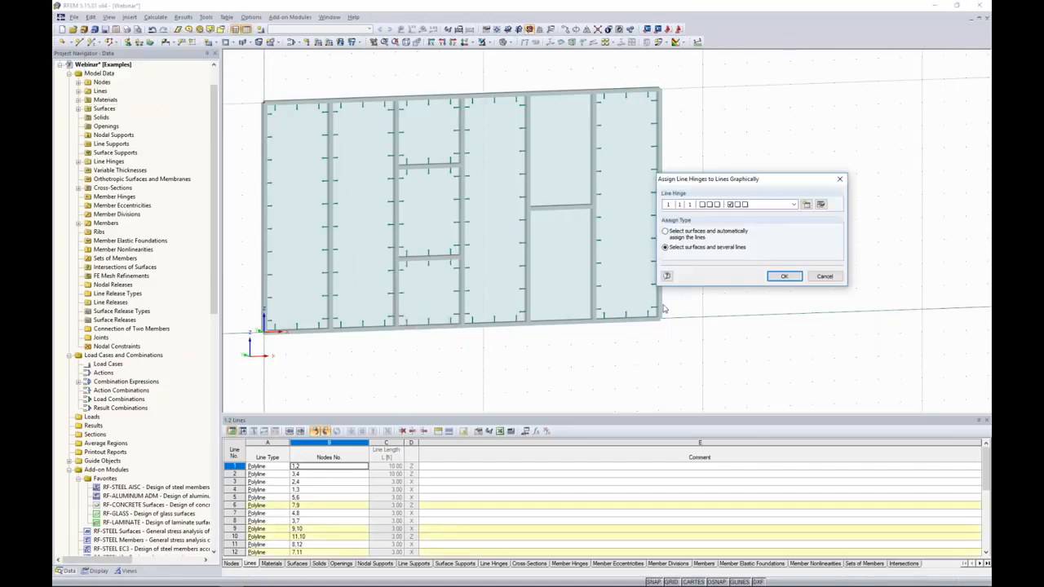
Step: Assign the line hinge to all four edges of the fifth bay's upper glass pane
left_click(784, 277)
left_click(561, 151)
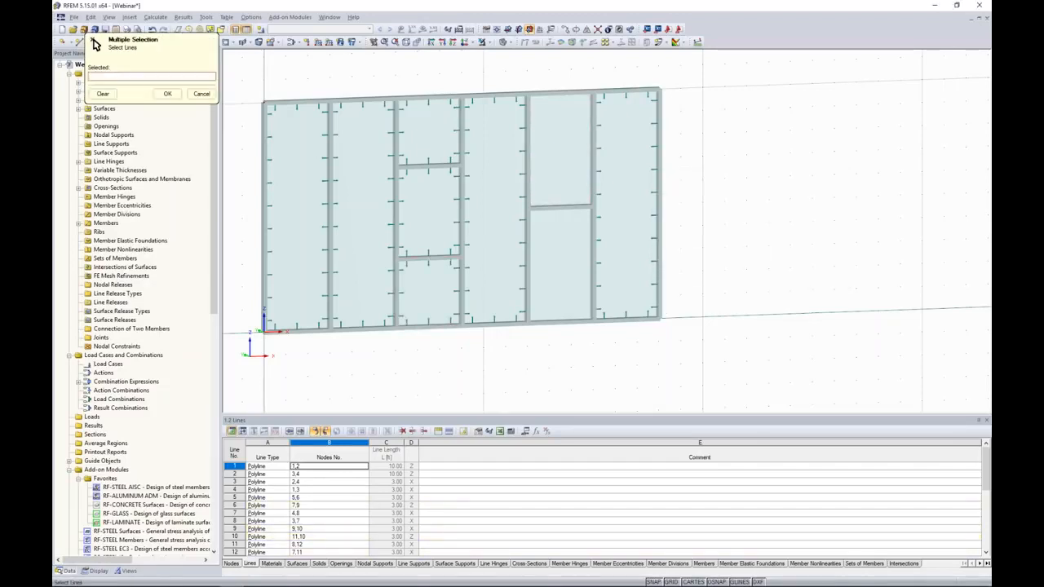
left_click(593, 158)
left_click(565, 96)
left_click(527, 128)
left_click(565, 205)
key("Return")
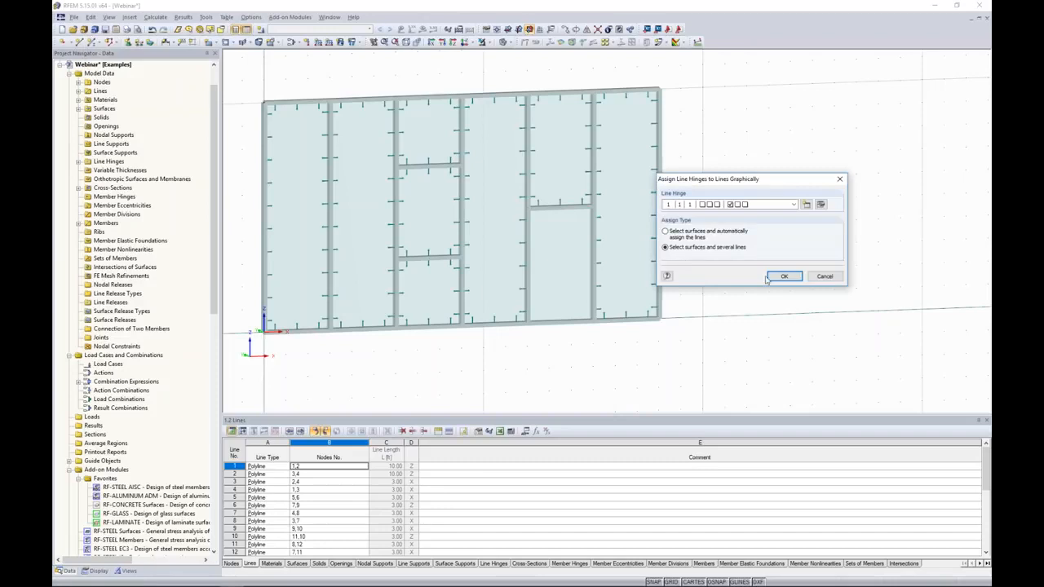
Step: Assign the line hinge to all four edges of the fifth bay's lower glass pane and end the hinge assignment
left_click(784, 276)
left_click(593, 262)
left_click(529, 245)
left_click(562, 208)
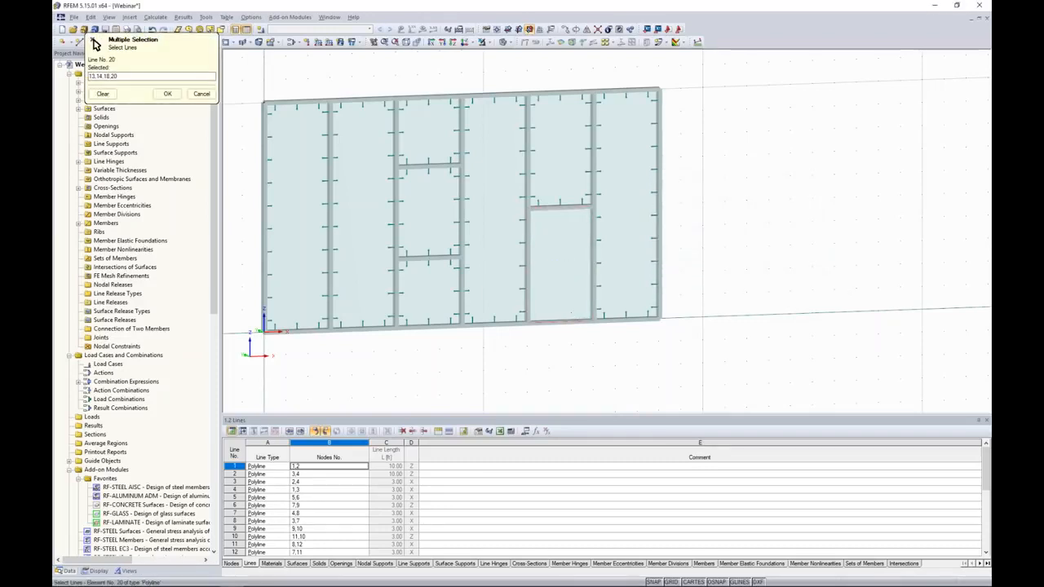
key("Return")
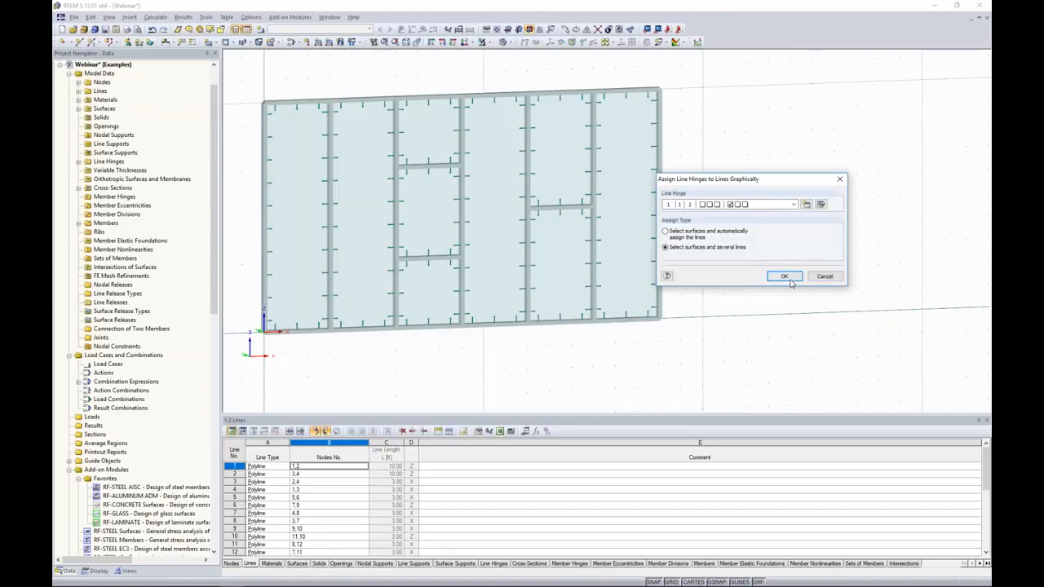
left_click(810, 276)
Step: Isolate the vertical member between the first and second bays and examine the orientation of its SHAPE-THIN cross-section
middle_click_drag(739, 241, 816, 269)
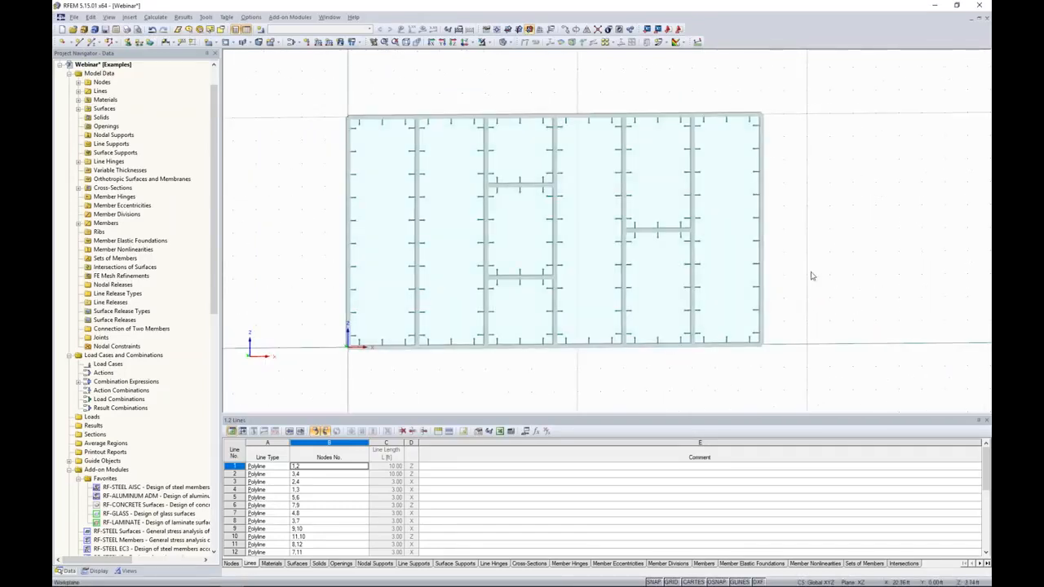
middle_click_drag(338, 168, 408, 187)
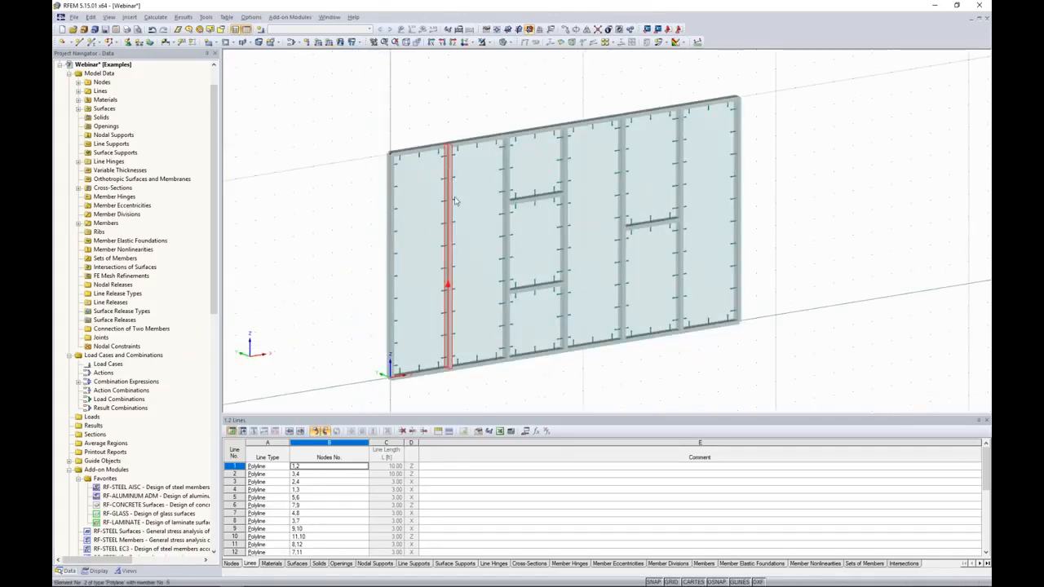
left_click(482, 41)
left_click(492, 60)
scroll(447, 147, "up", 5)
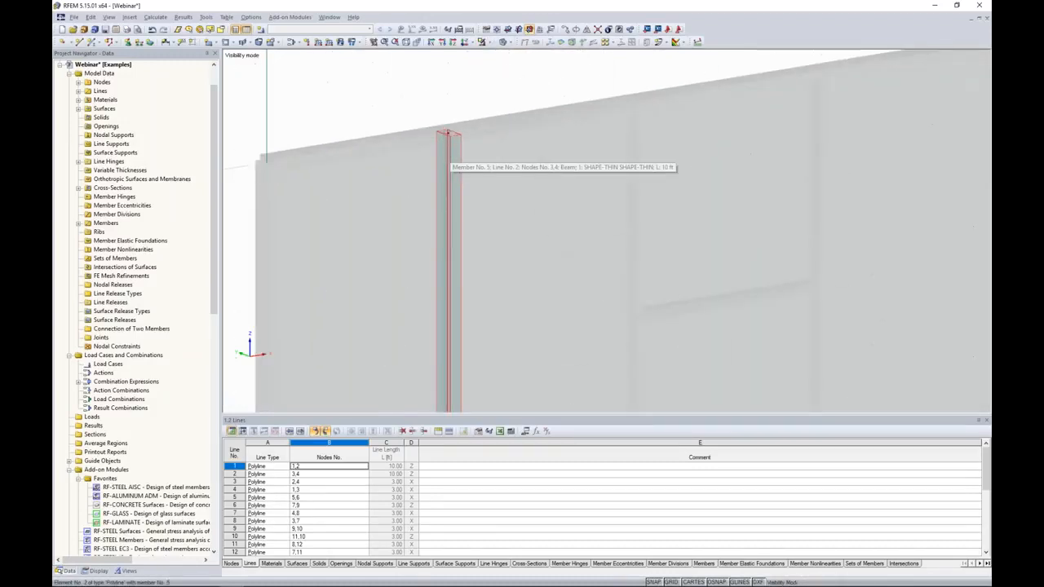
scroll(454, 156, "up", 5)
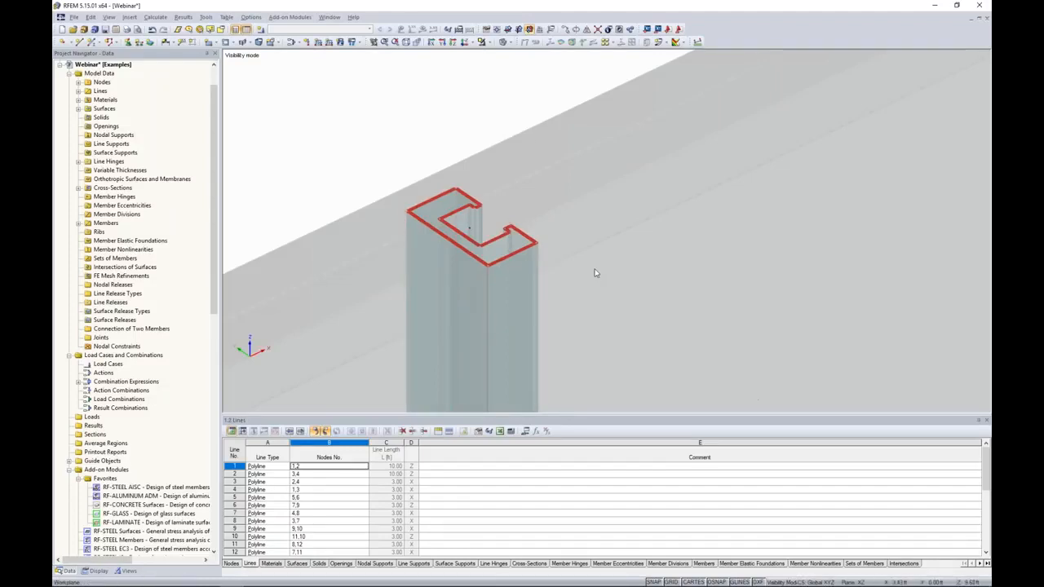
scroll(595, 273, "down", 5)
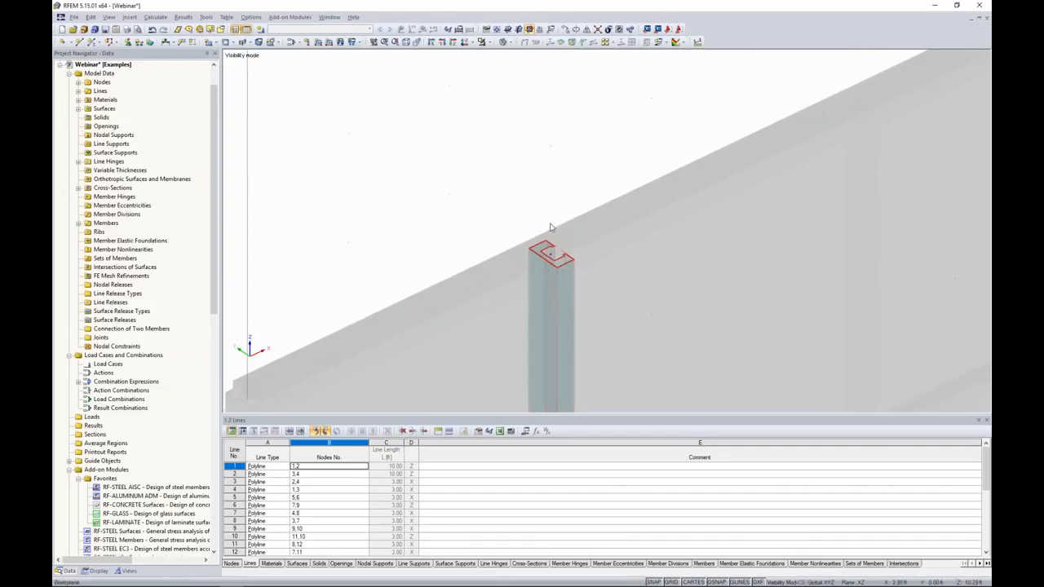
scroll(637, 294, "down", 3)
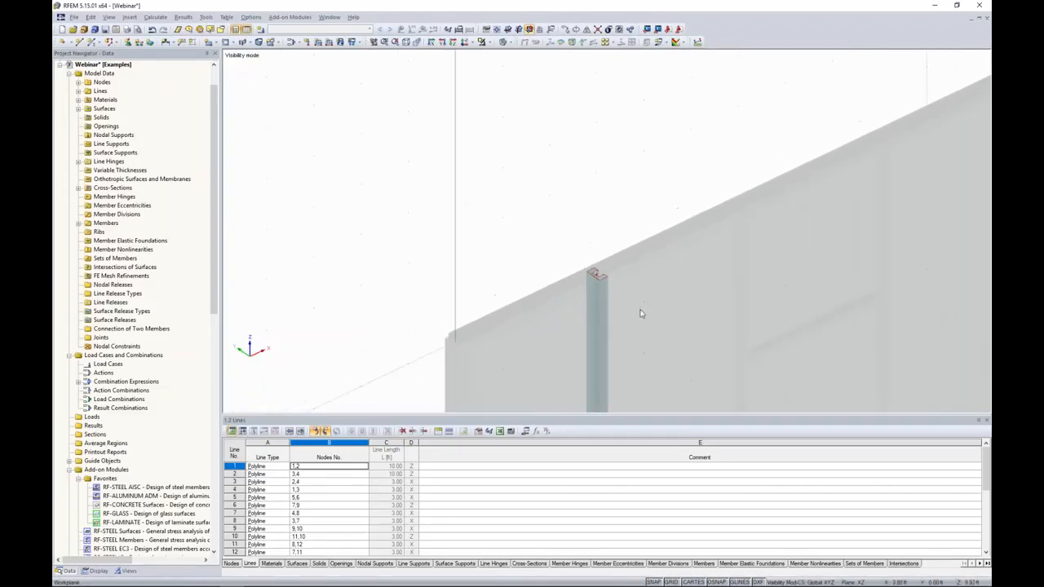
scroll(641, 314, "down", 4)
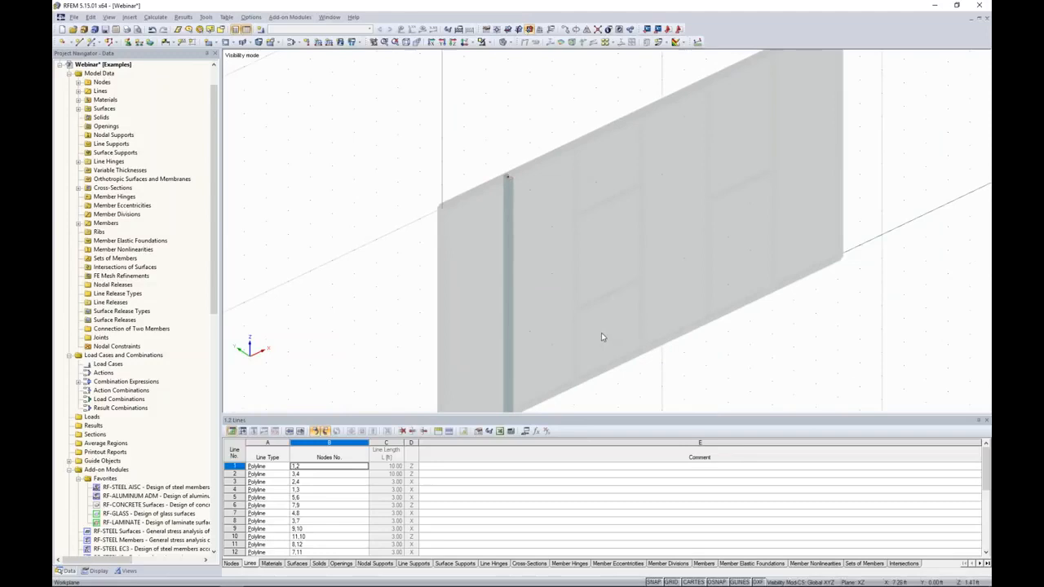
Step: Cancel the visibility mode to show the whole facade again
left_click(484, 42)
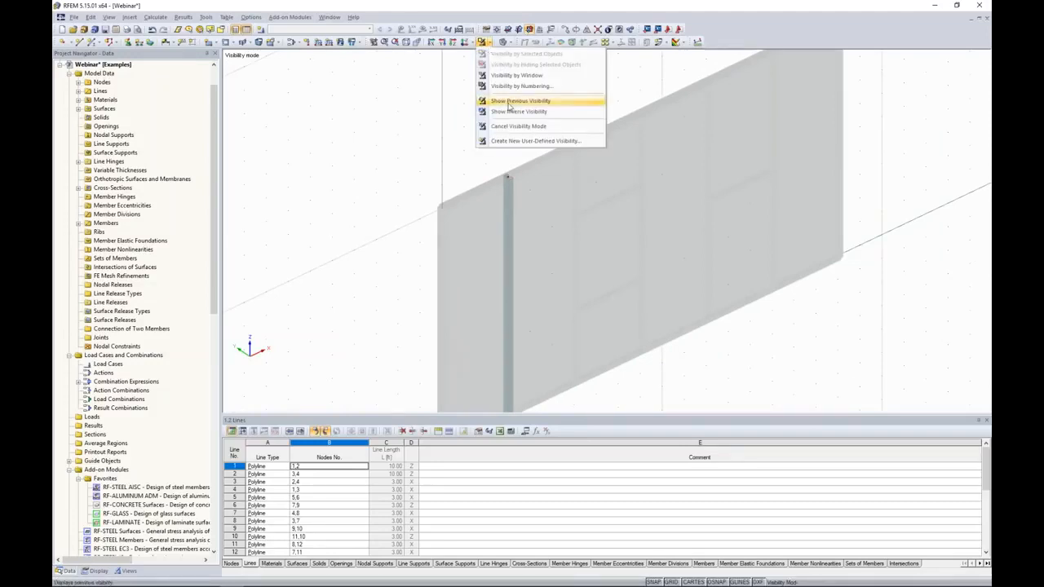
left_click(509, 129)
middle_click_drag(585, 305, 416, 235, "ctrl")
Step: In wireframe display, select the interior frame members and set their member rotation angle to 90°
left_click(503, 42)
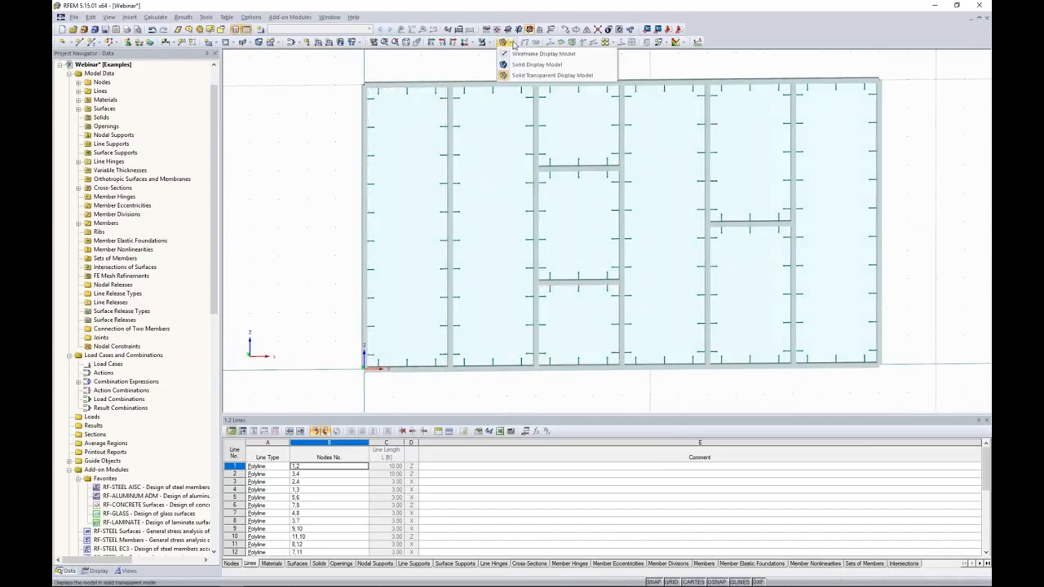
left_click(512, 55)
left_click_drag(827, 344, 416, 132)
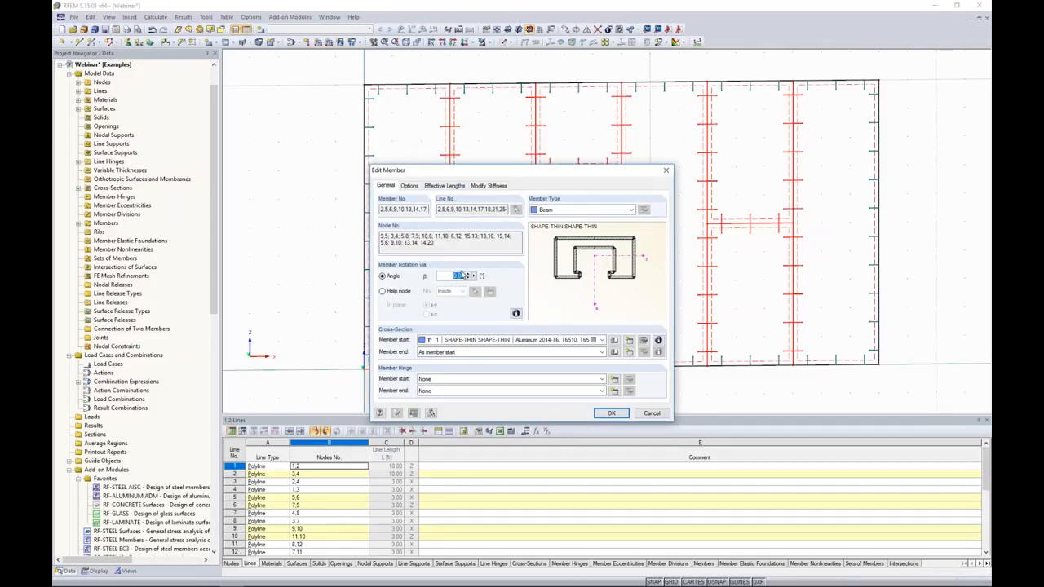
type("90")
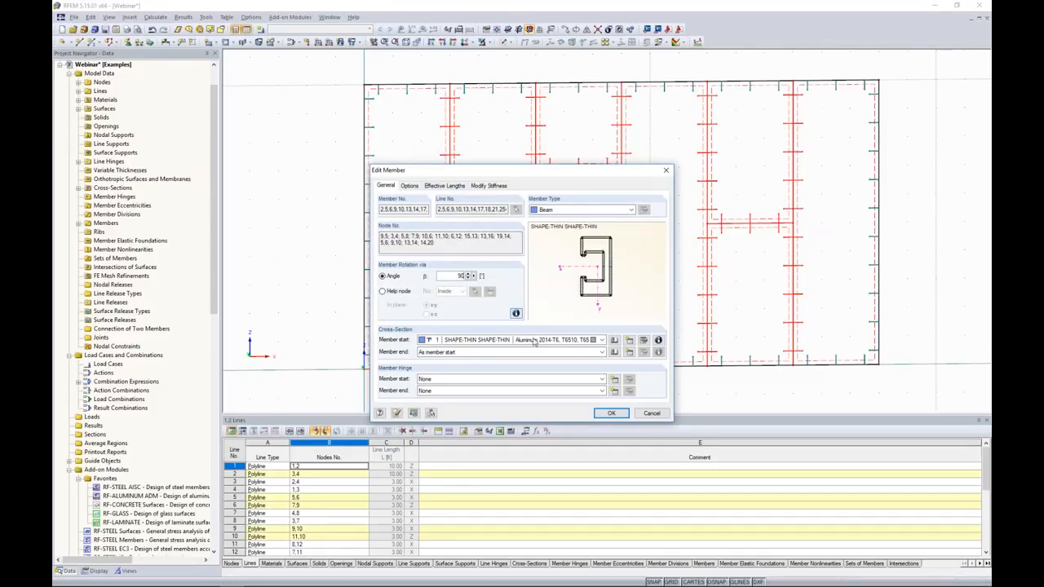
left_click(610, 413)
left_click(479, 72)
Step: Switch back to a solid display and inspect the orientation of the rotated interior members across the facade
left_click(504, 42)
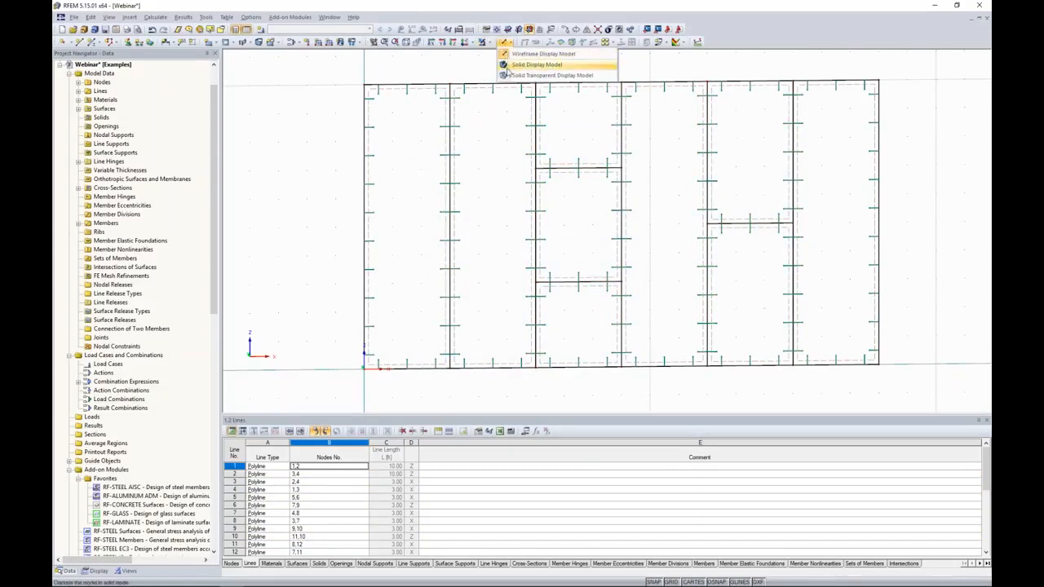
left_click(506, 67)
middle_click_drag(380, 145, 471, 160, "ctrl")
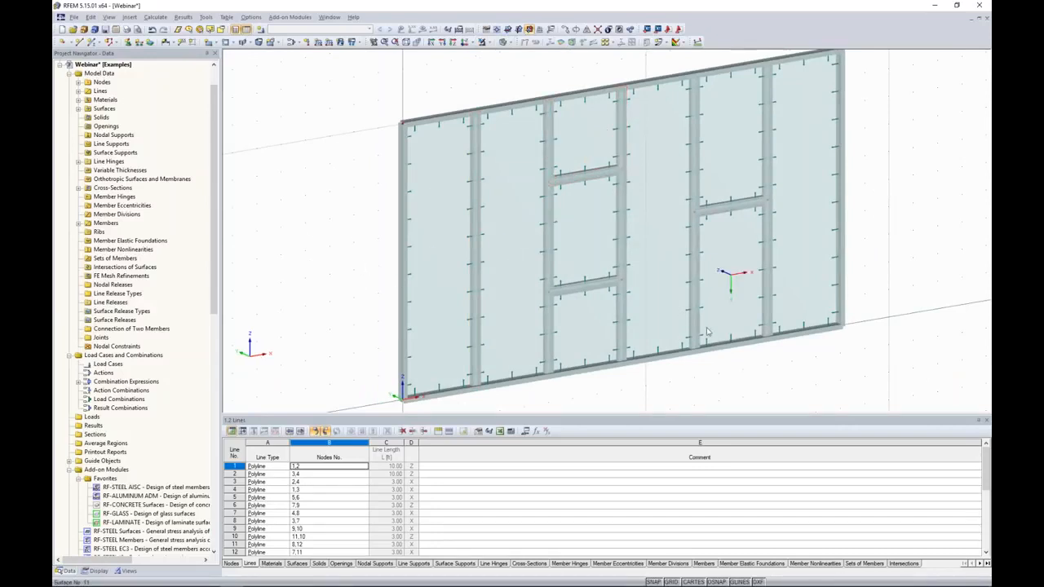
middle_click_drag(741, 372, 620, 338, "ctrl")
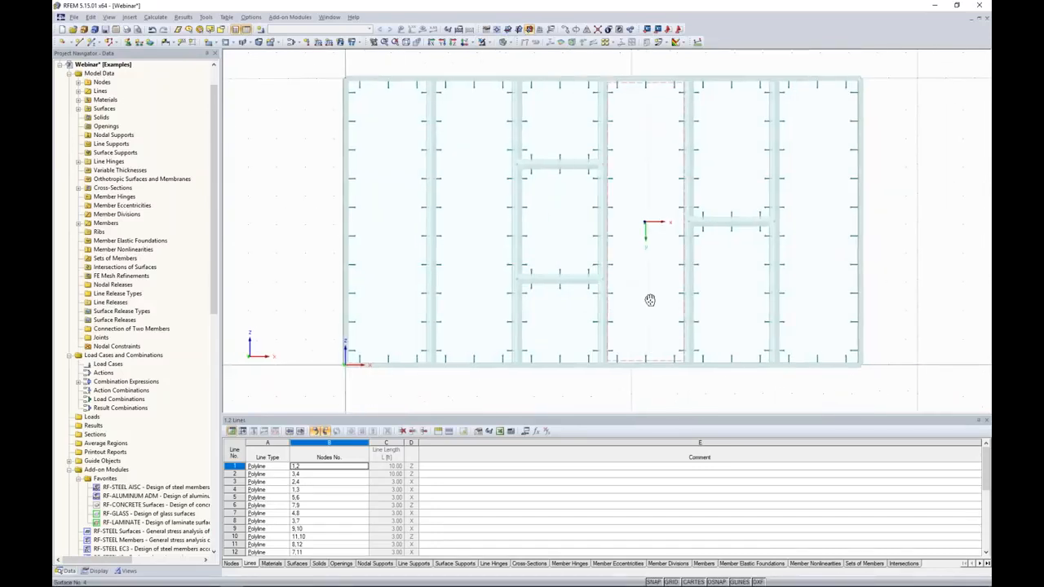
scroll(652, 299, "down", 3)
scroll(655, 357, "down", 1)
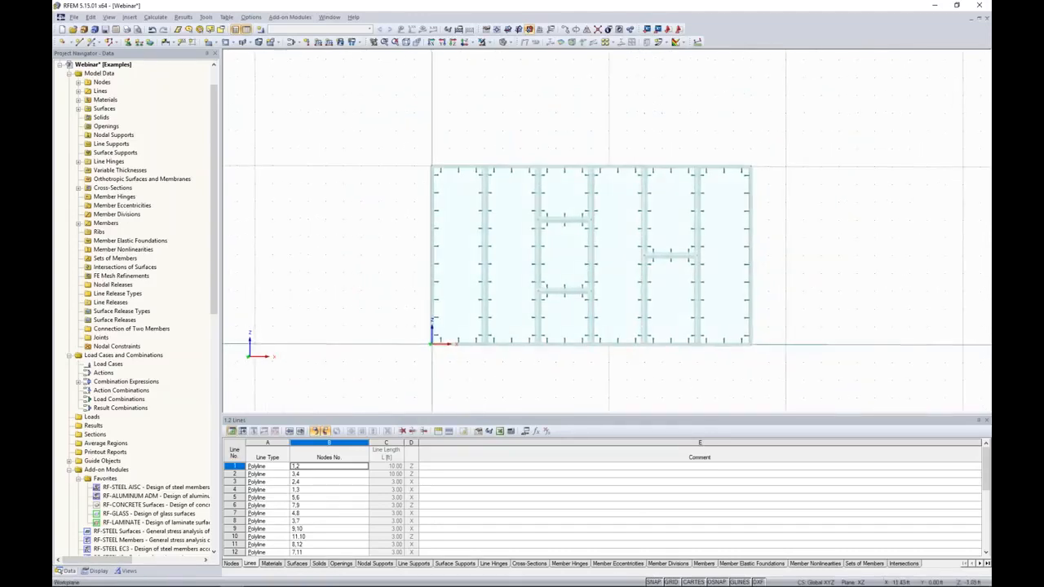
Step: Try to place hinged nodal supports on all nodes along the bottom edge of the facade
middle_click_drag(619, 356, 579, 335)
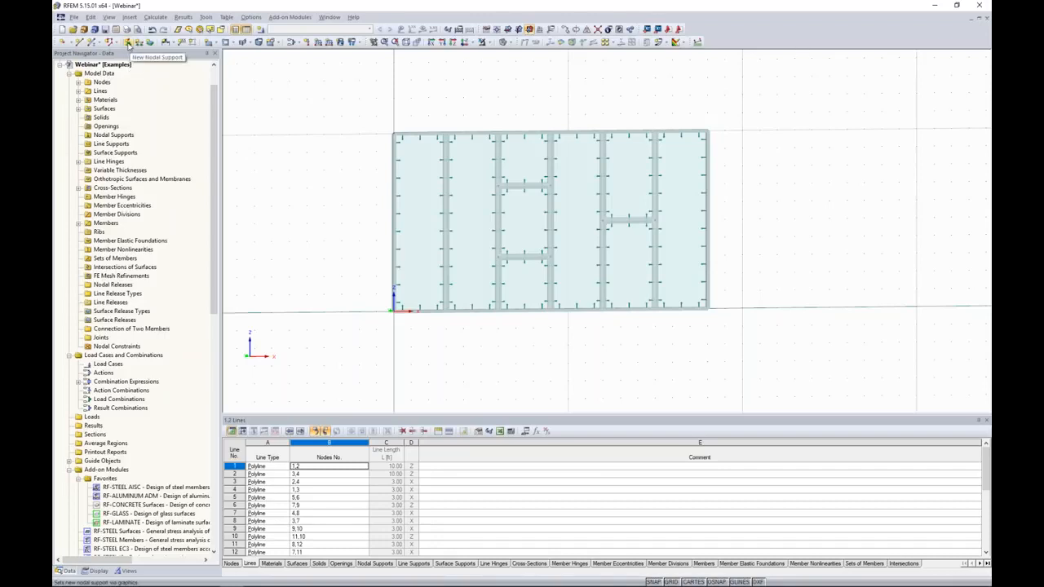
left_click(128, 42)
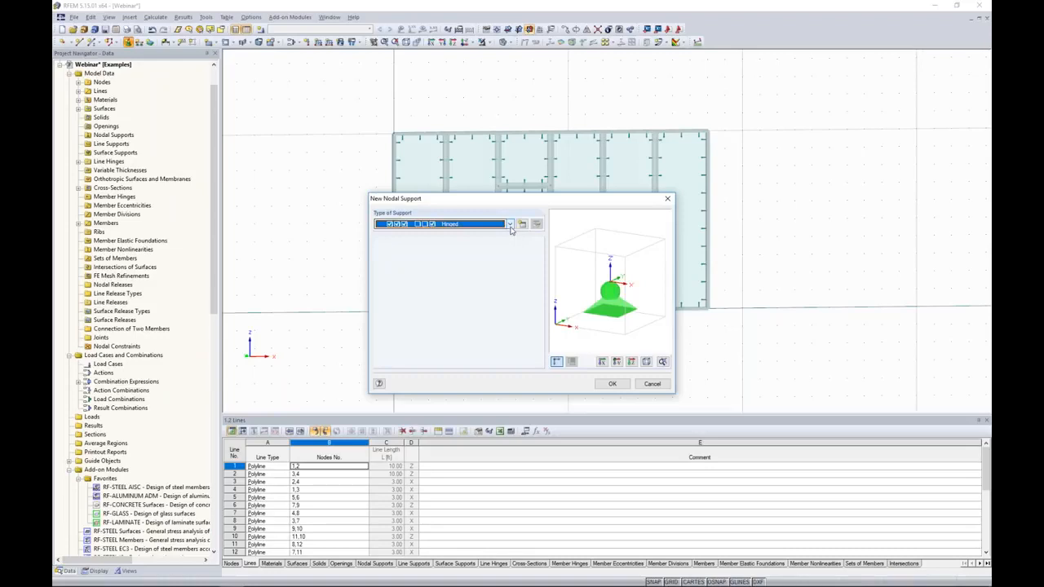
left_click(510, 226)
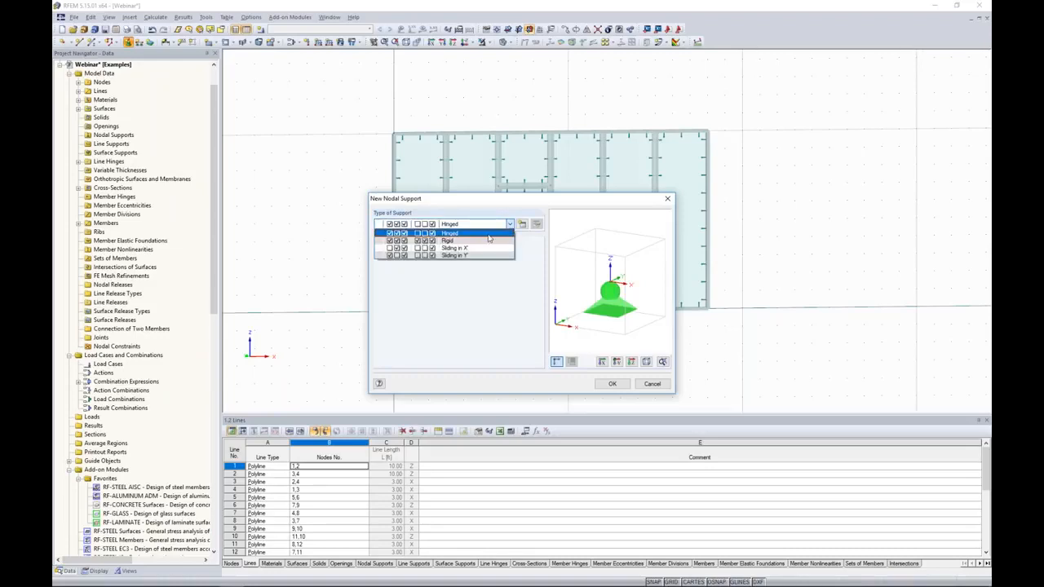
left_click(456, 242)
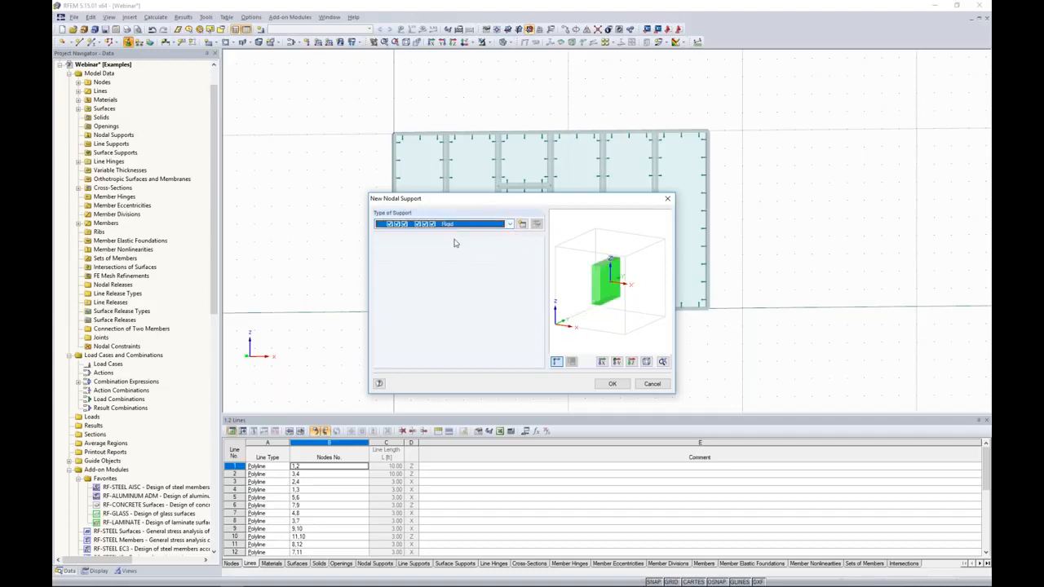
left_click(509, 225)
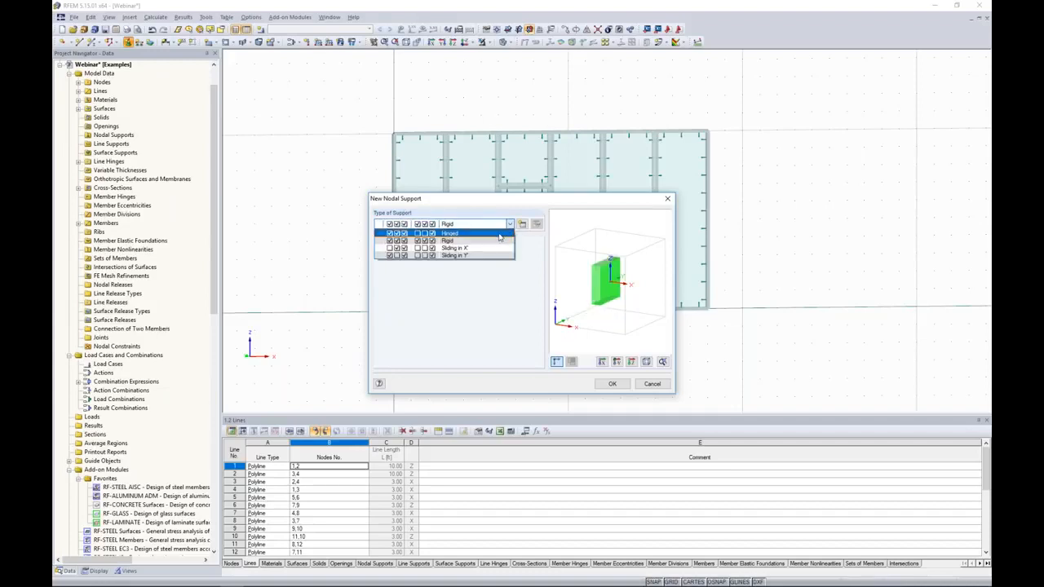
left_click(498, 234)
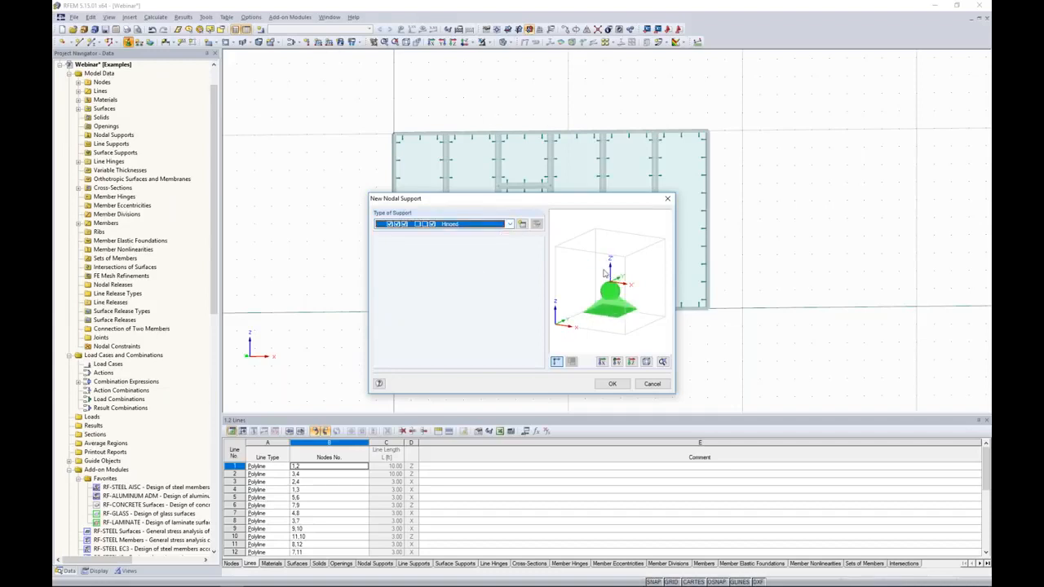
left_click(611, 383)
left_click_drag(371, 298, 743, 368)
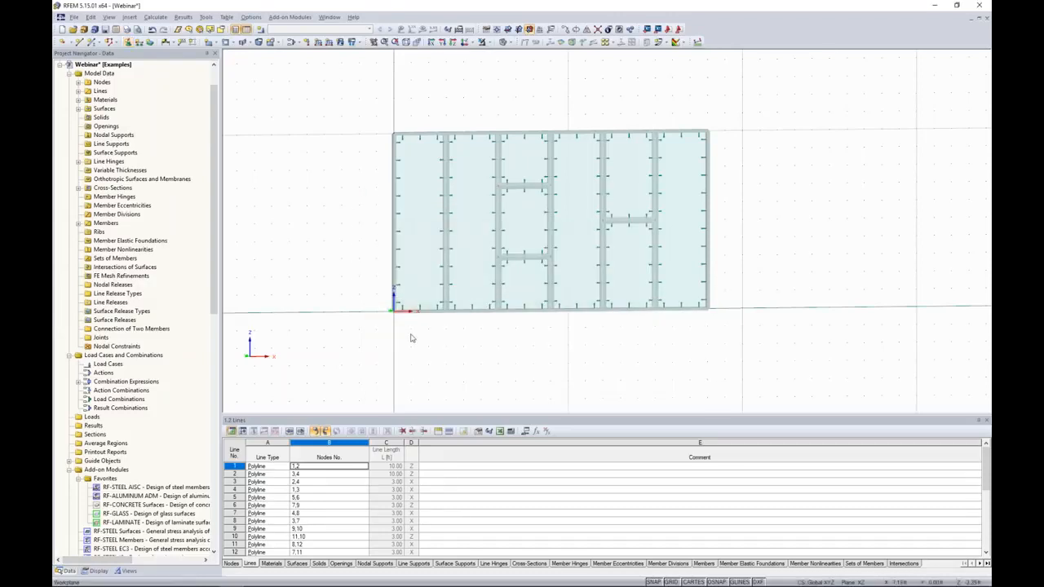
Step: Place Hinged nodal supports on the seven nodes along the facade's bottom edge
left_click(128, 41)
left_click(611, 384)
left_click_drag(372, 287, 773, 359)
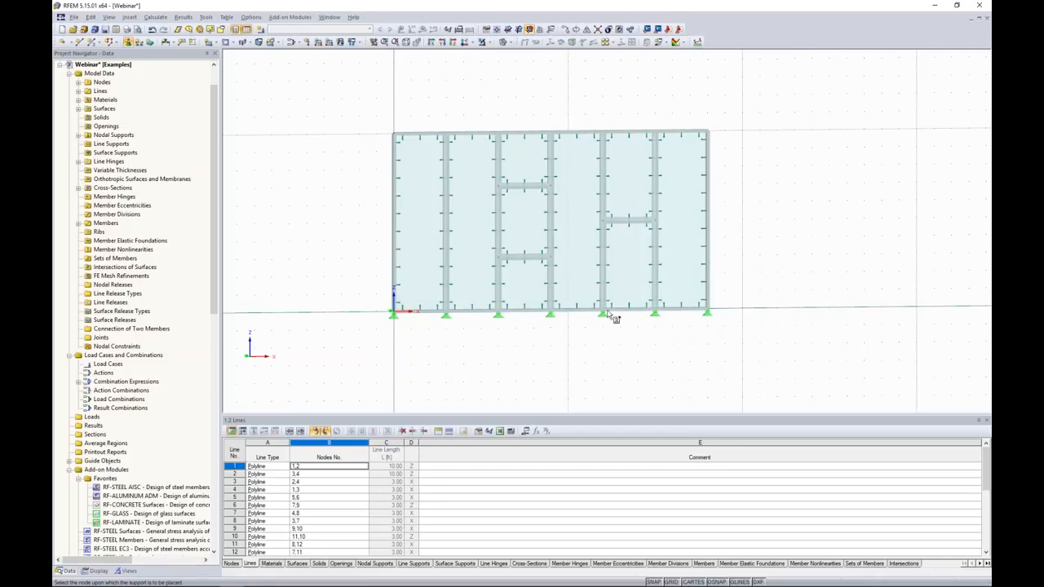
key("Escape")
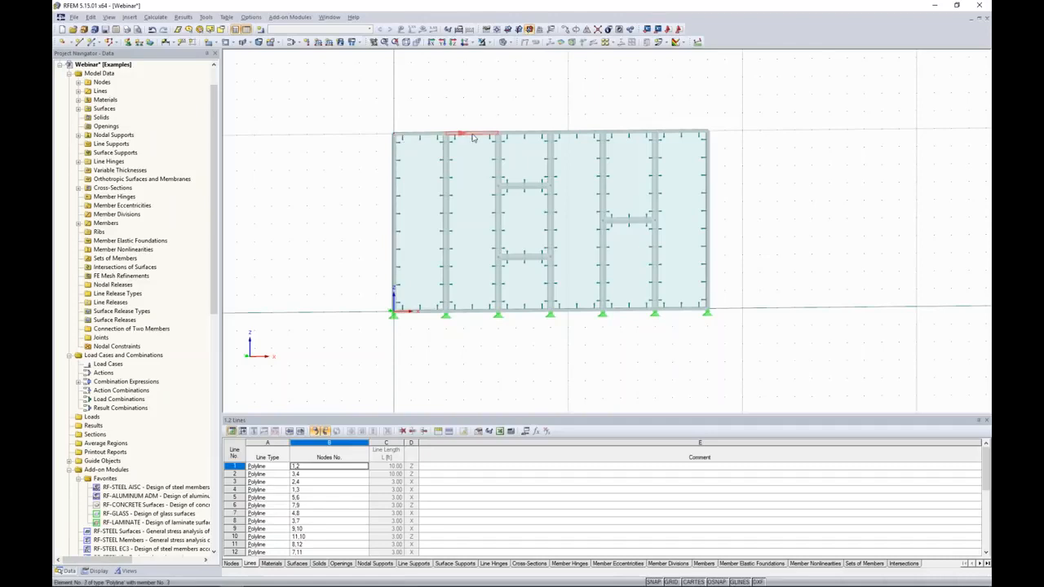
Step: Define a new nodal support type with uX, uY and the rotation about Z restrained and uZ released
left_click(128, 42)
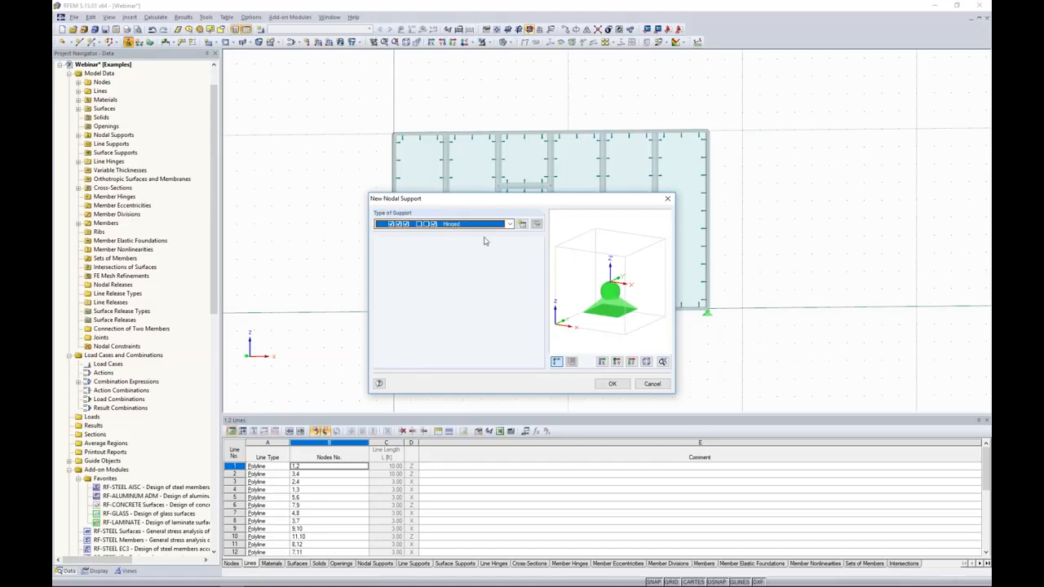
left_click(521, 224)
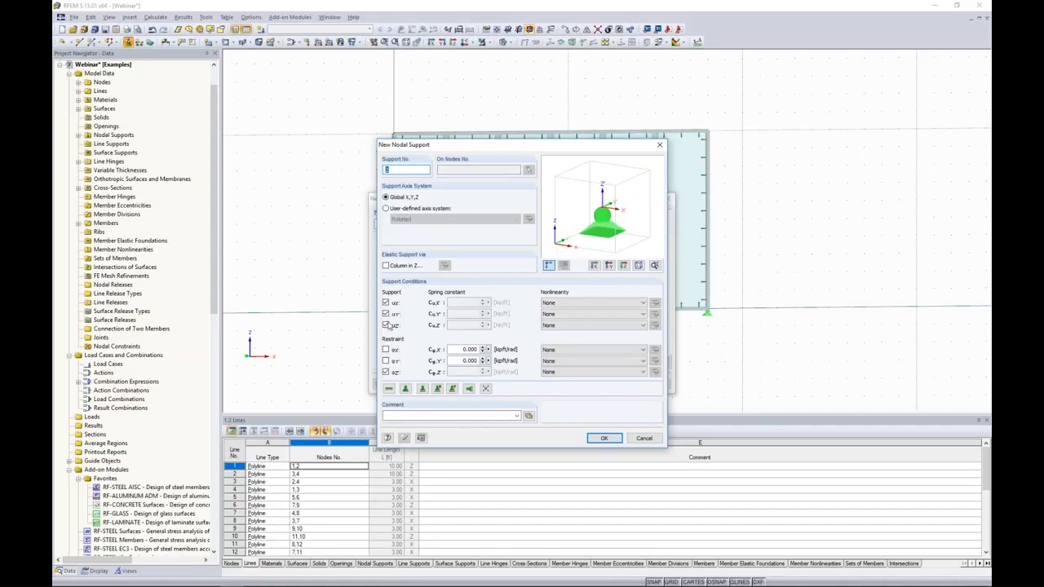
left_click(386, 372)
left_click(386, 326)
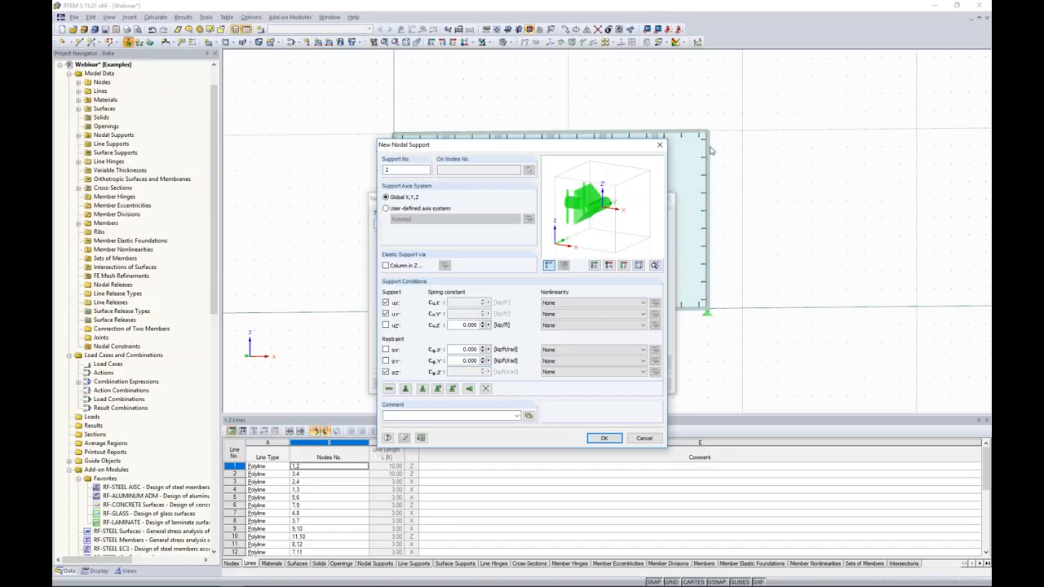
left_click(602, 439)
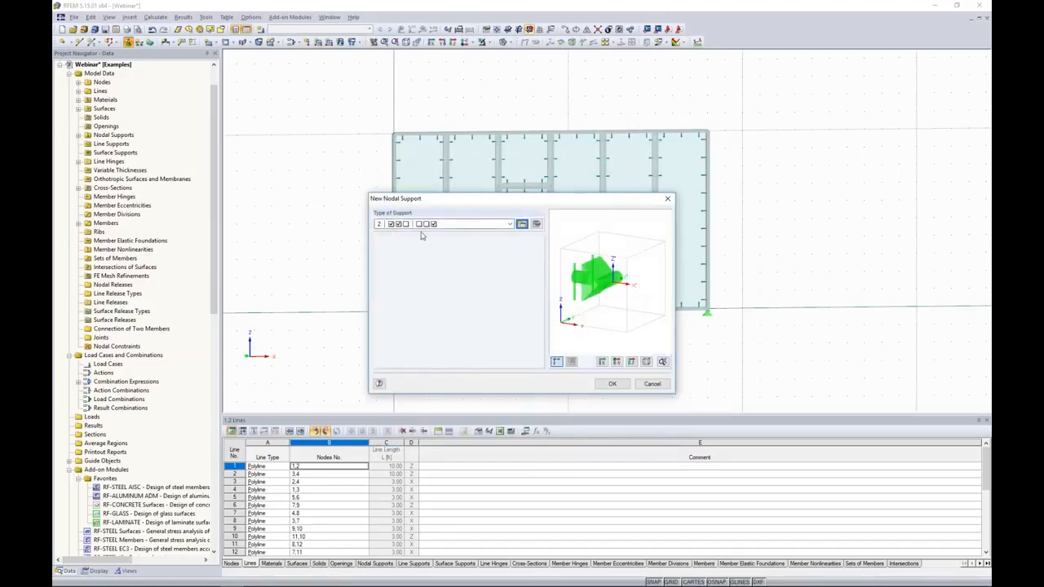
Step: Assign the vertically free support type to the seven nodes along the facade's top edge
left_click(612, 384)
left_click_drag(367, 104, 726, 153)
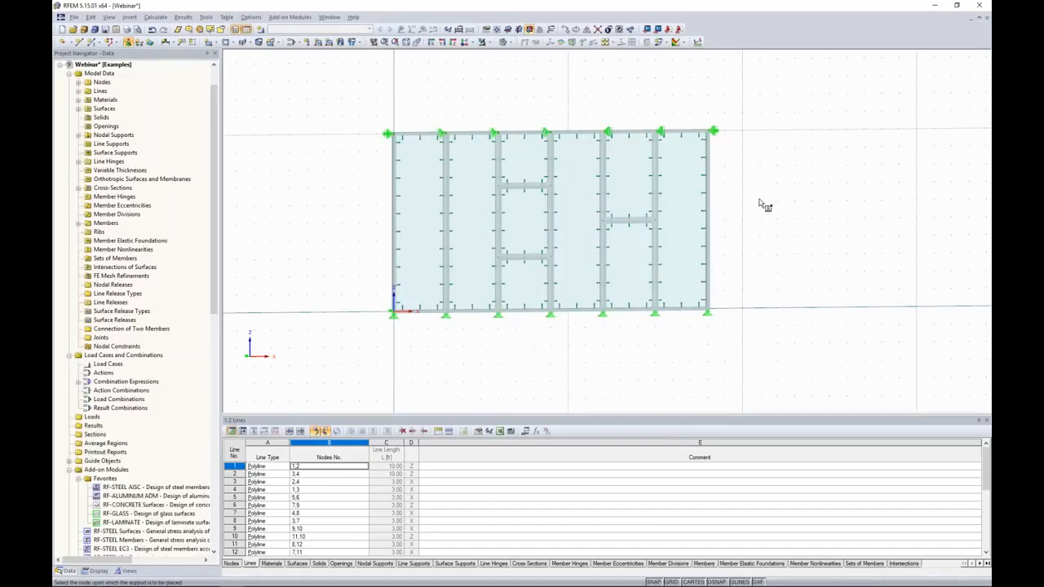
middle_click_drag(767, 209, 748, 220)
key("Escape")
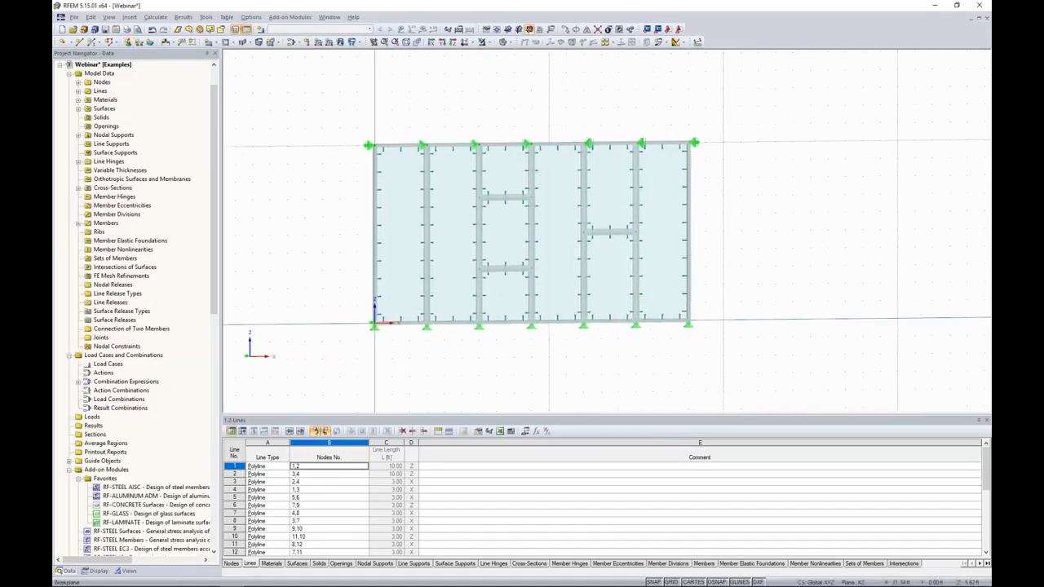
Step: Set up load case LC1 with the description Dead and the Dead action category, keeping self-weight active
middle_click_drag(744, 221, 727, 242)
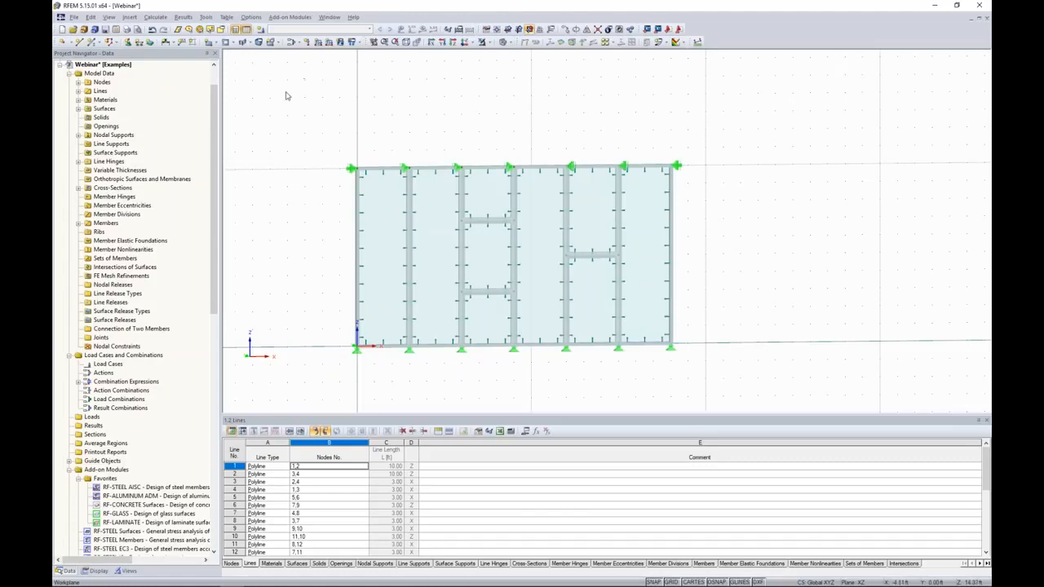
left_click(261, 31)
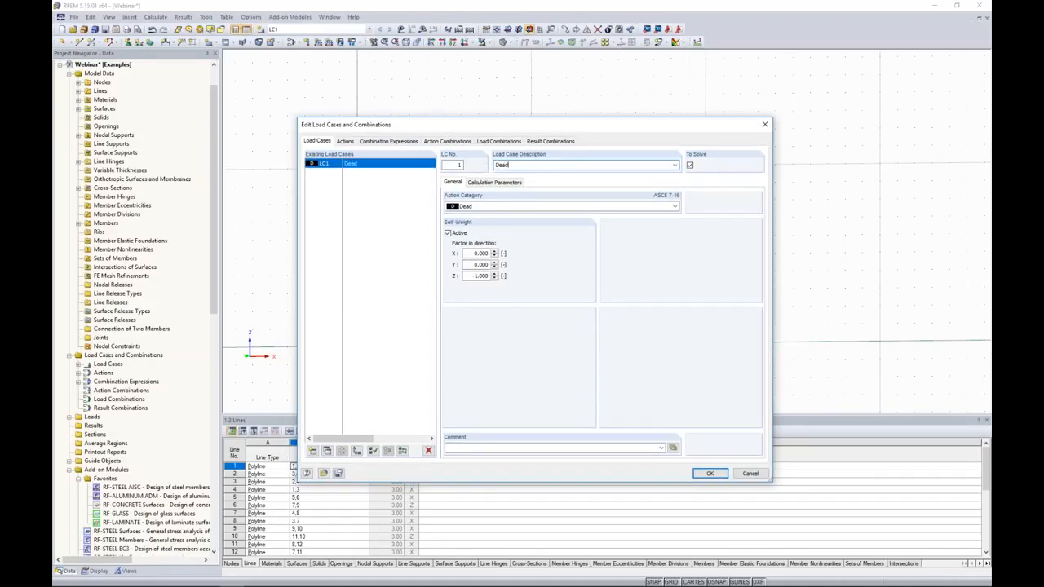
left_click(476, 208)
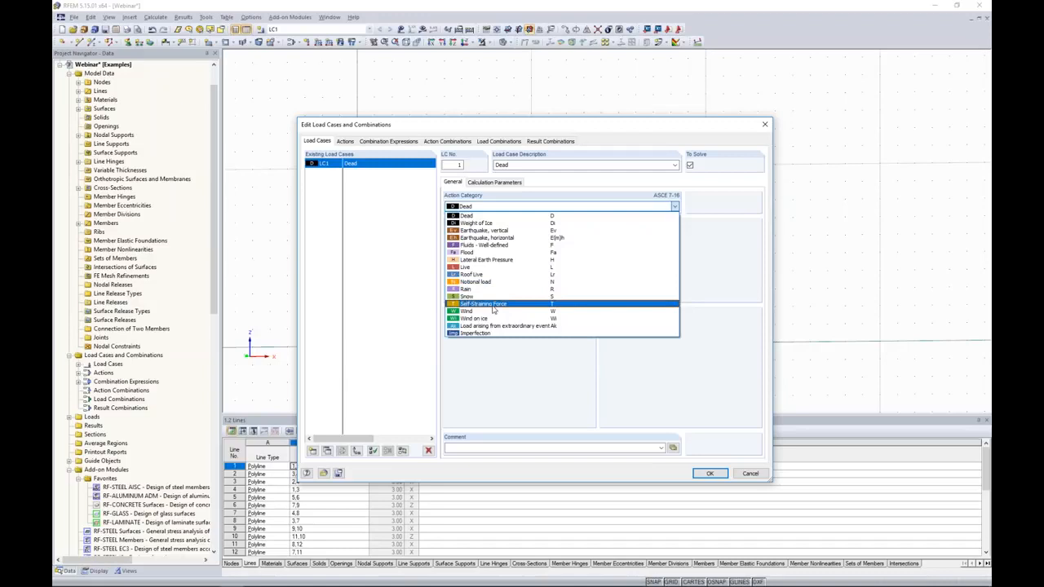
left_click(473, 216)
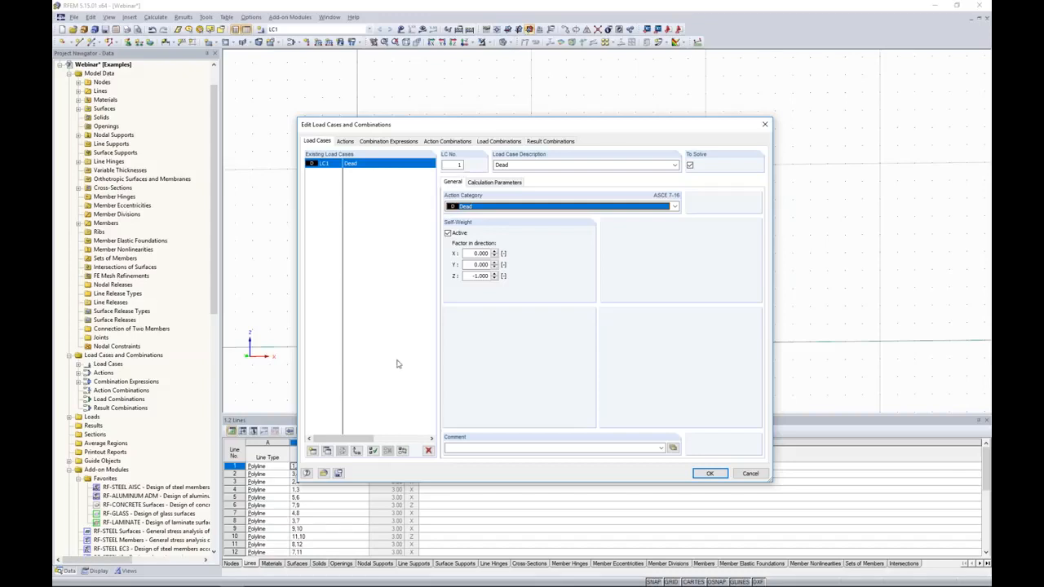
Step: Add a second load case described as Wind and assign it the Wind action category
left_click(313, 450)
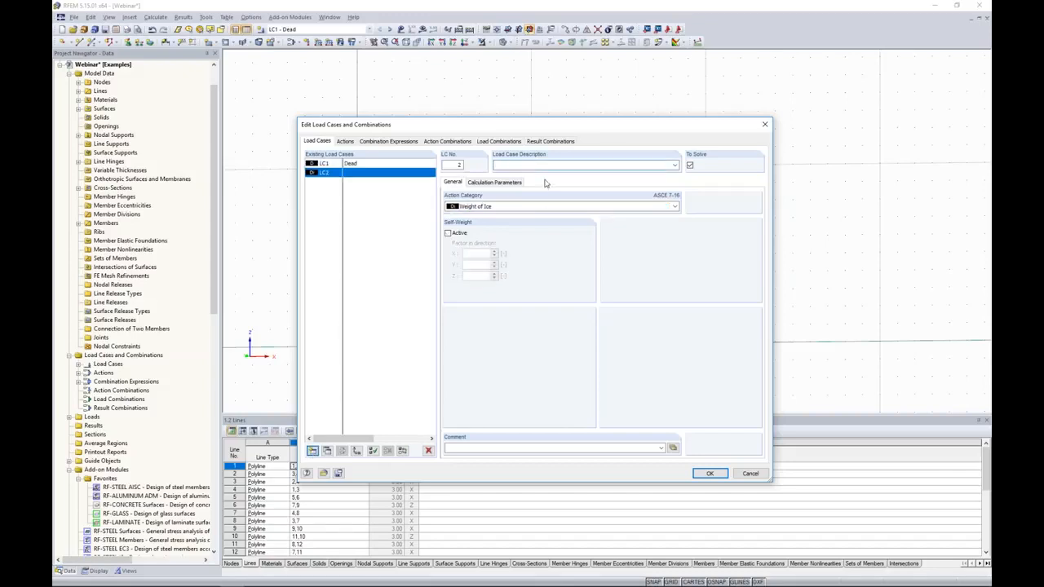
type("Wind")
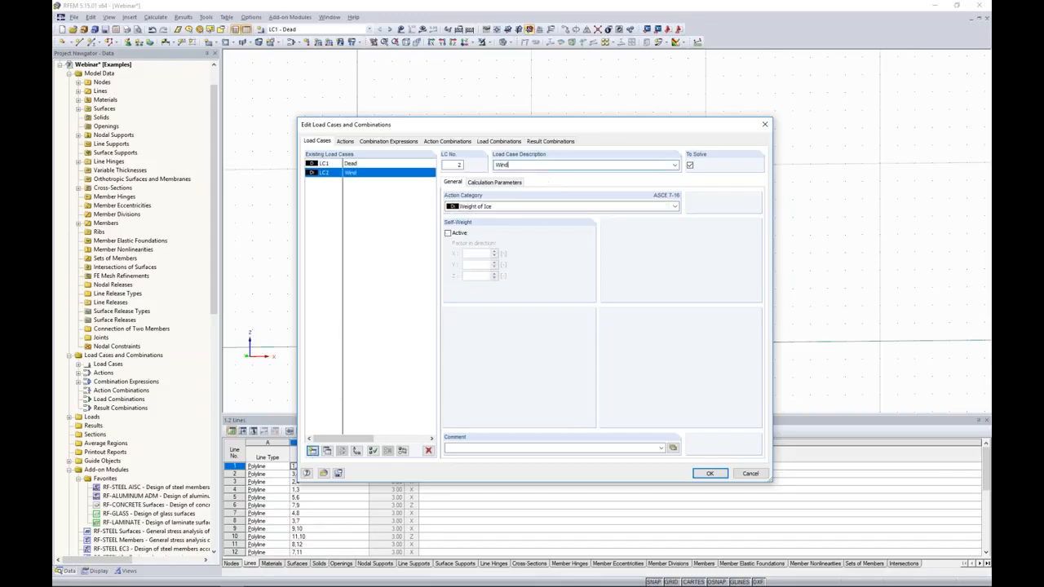
left_click(493, 209)
left_click(478, 313)
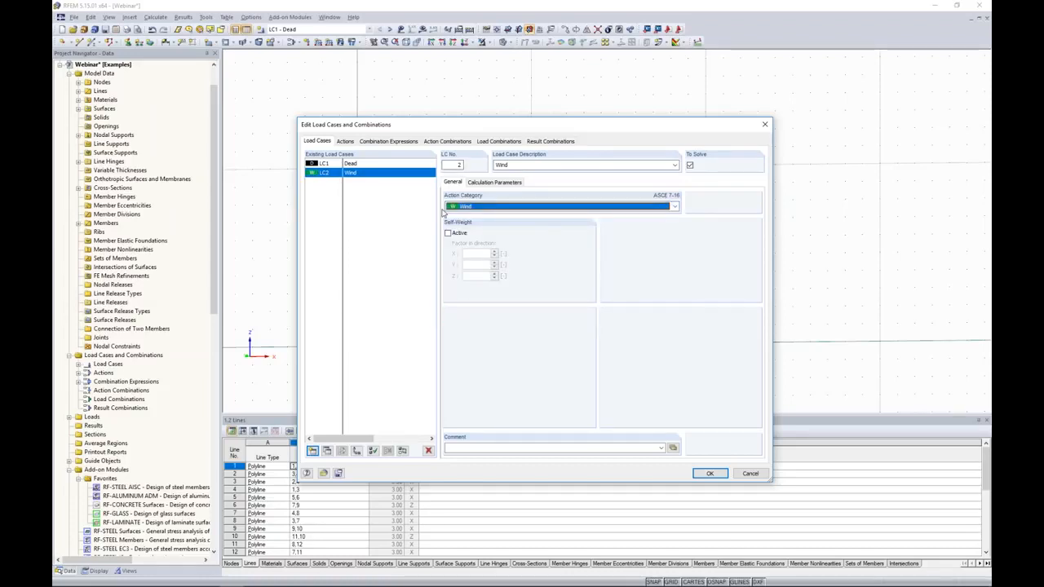
Step: Review the Section 2.3 (LRFD) and Section 2.4 (ASD) combination expressions, generate the load combinations and accept the load case setup
left_click(401, 143)
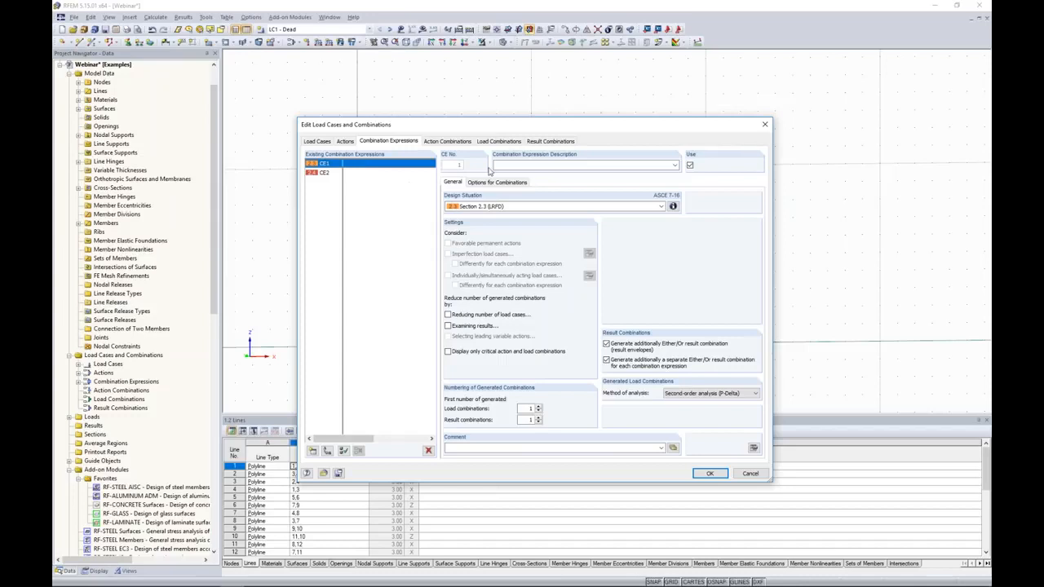
left_click(333, 173)
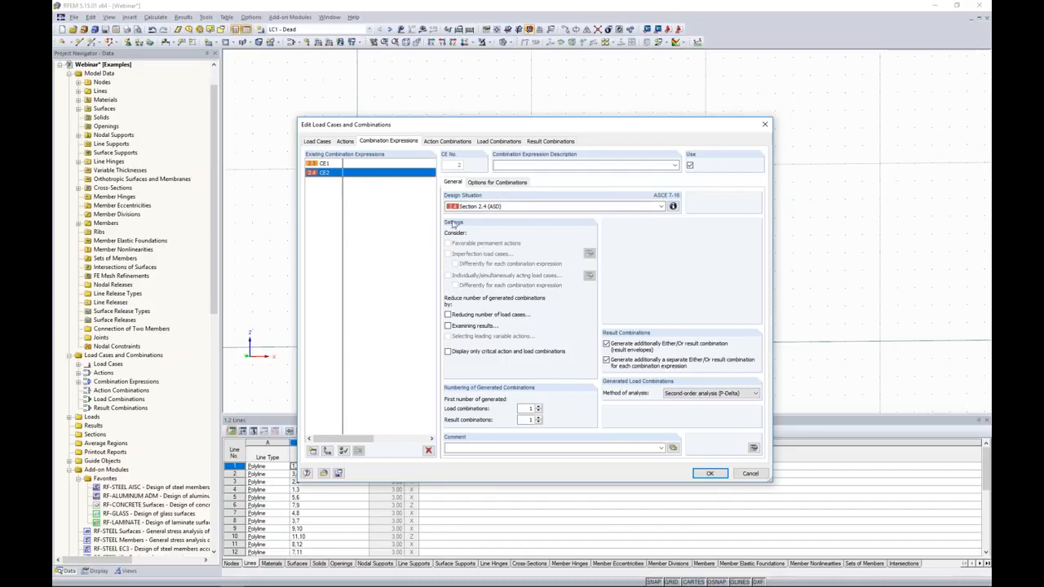
left_click(488, 142)
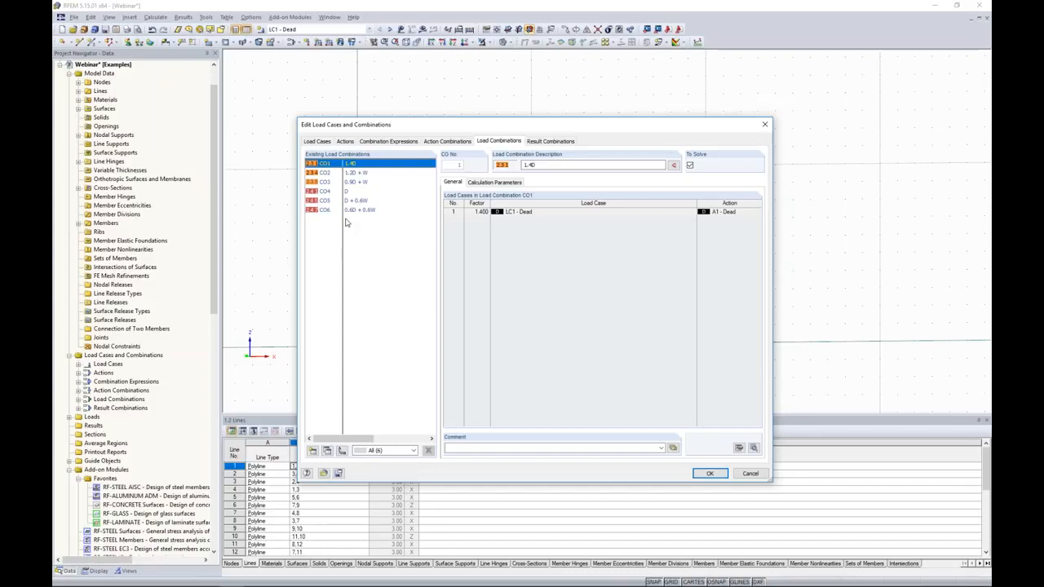
left_click(709, 473)
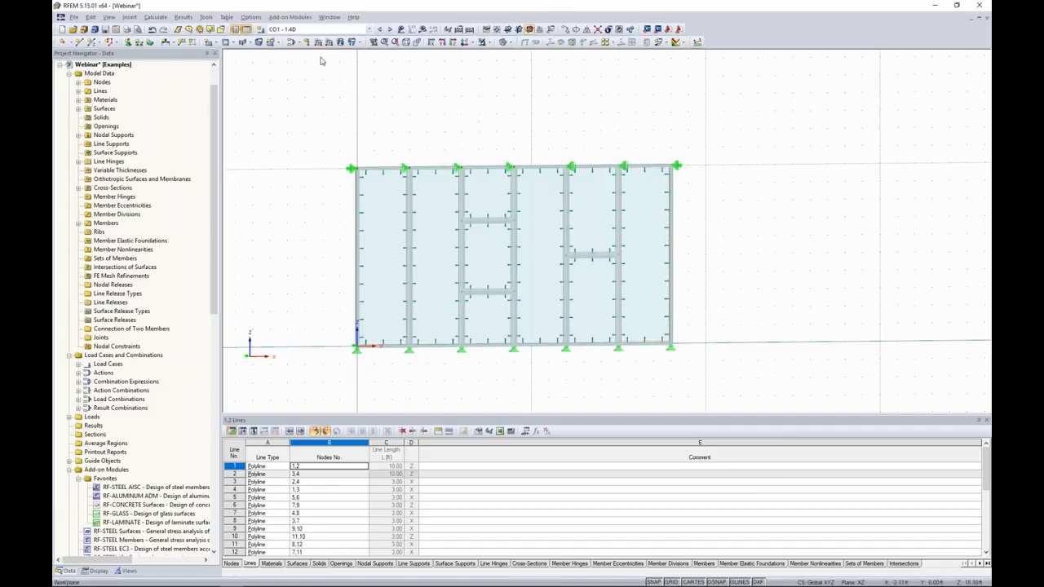
Step: Show load case LC1 - Dead in the model and advance to LC2 - Wind as the current load case
left_click(320, 30)
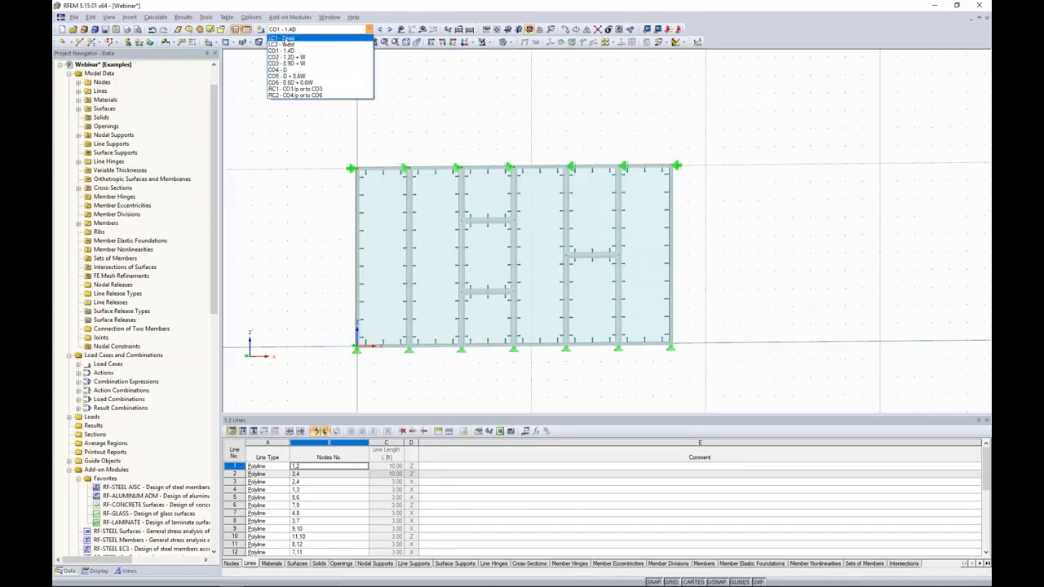
left_click(283, 38)
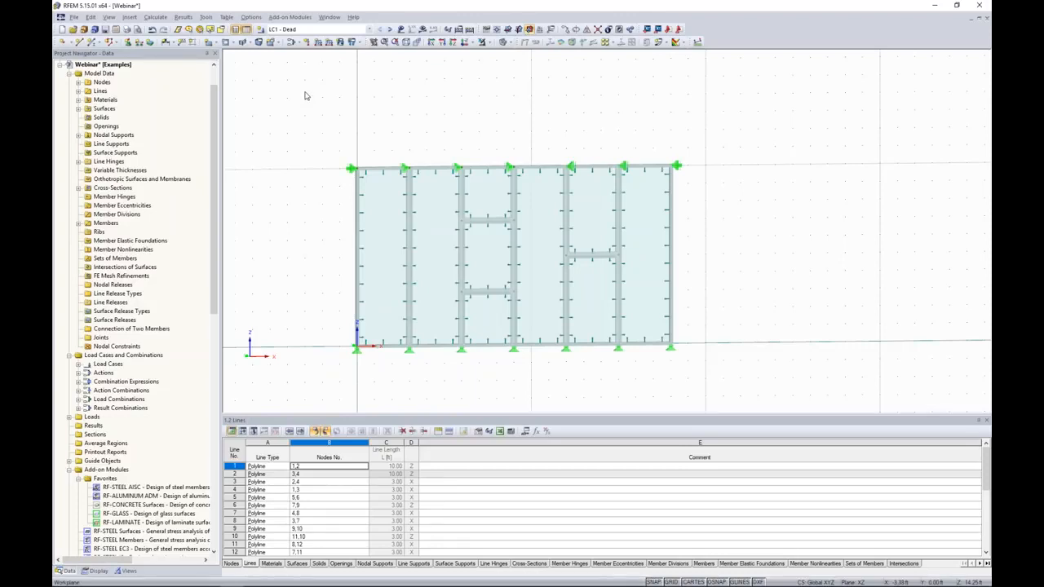
left_click(390, 29)
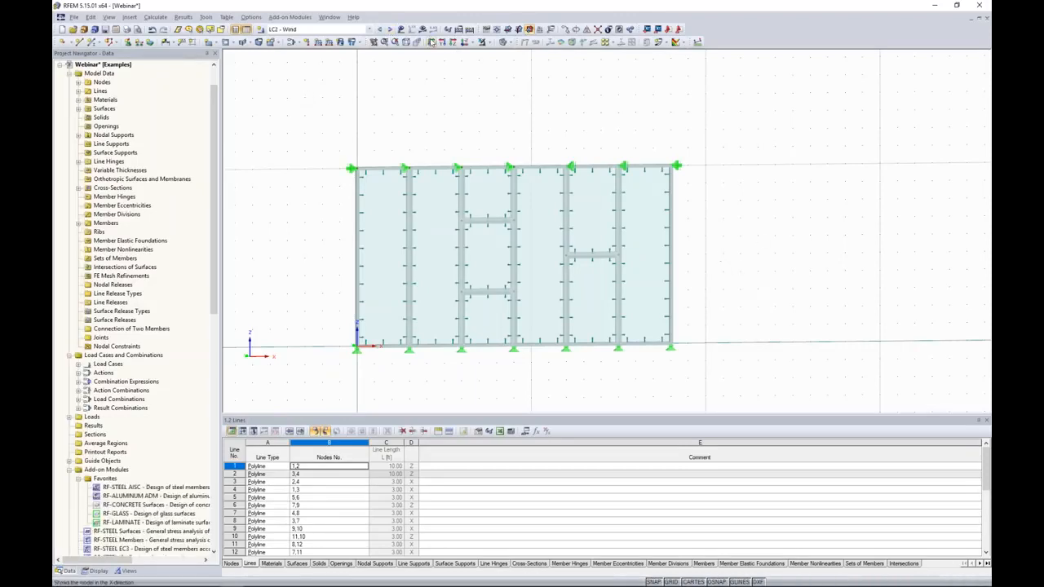
Step: Start a new surface force load in the global YL direction with a Linear in Z distribution
middle_click_drag(694, 181, 812, 224, "ctrl")
scroll(754, 262, "up", 2)
middle_click_drag(744, 266, 764, 286)
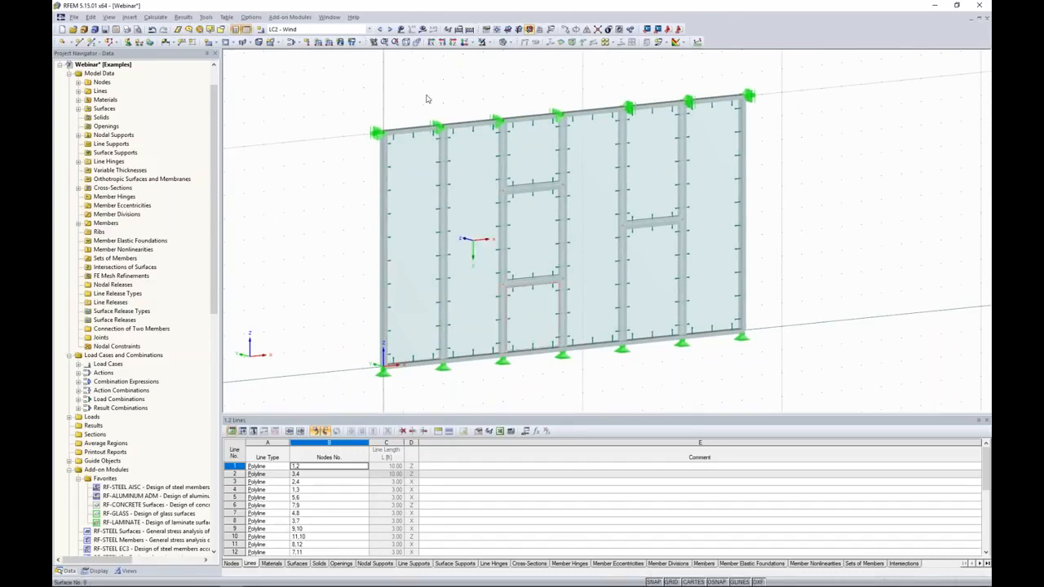
left_click(341, 42)
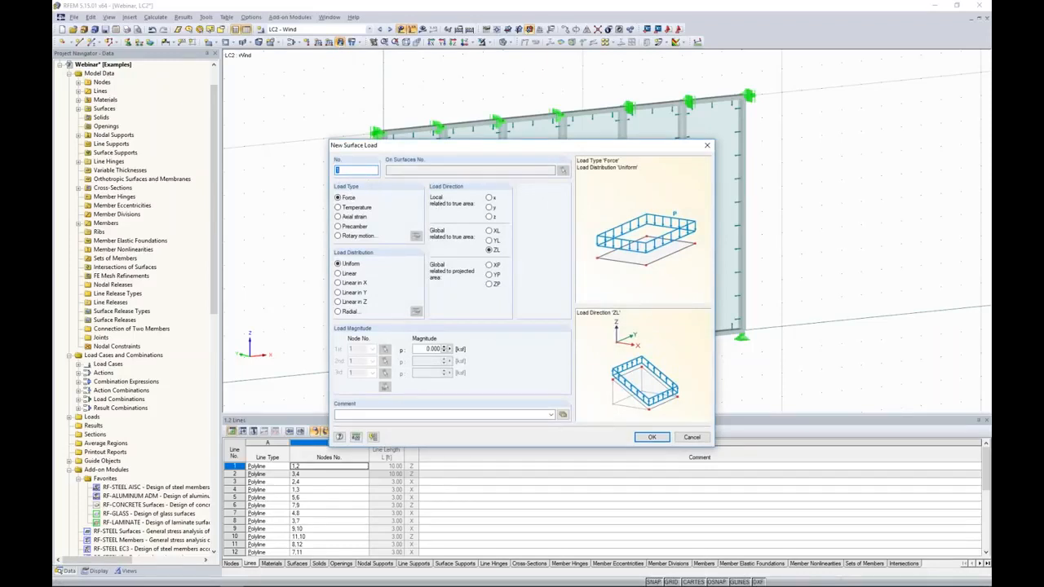
left_click_drag(451, 145, 510, 133)
left_click(548, 228)
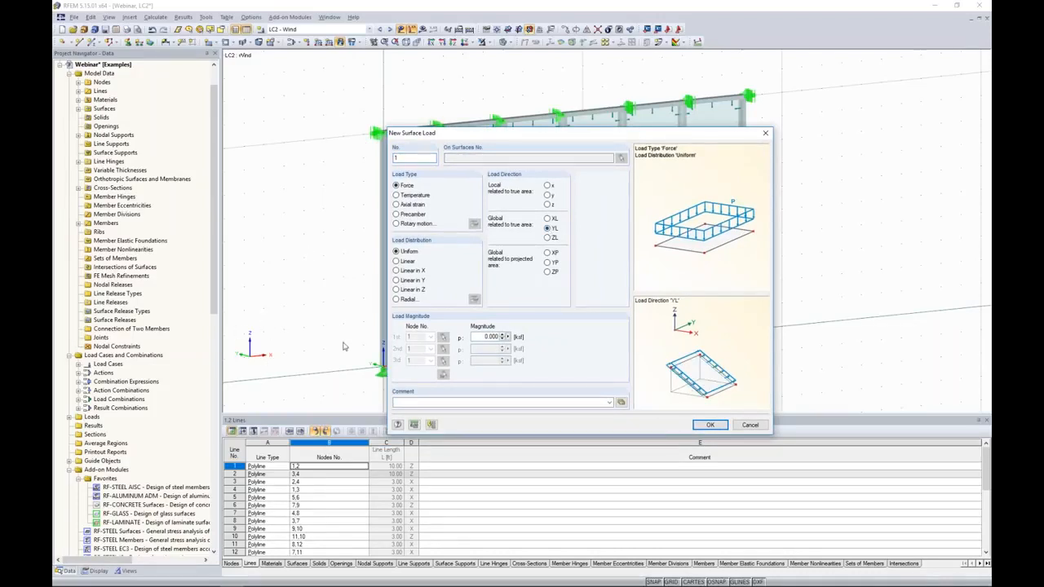
left_click_drag(505, 135, 626, 124)
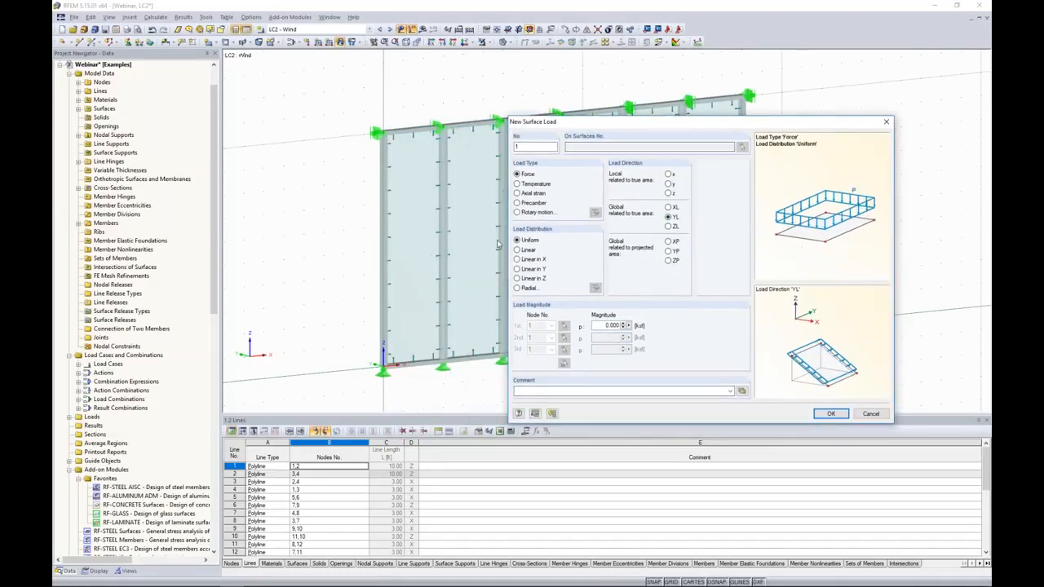
left_click(517, 279)
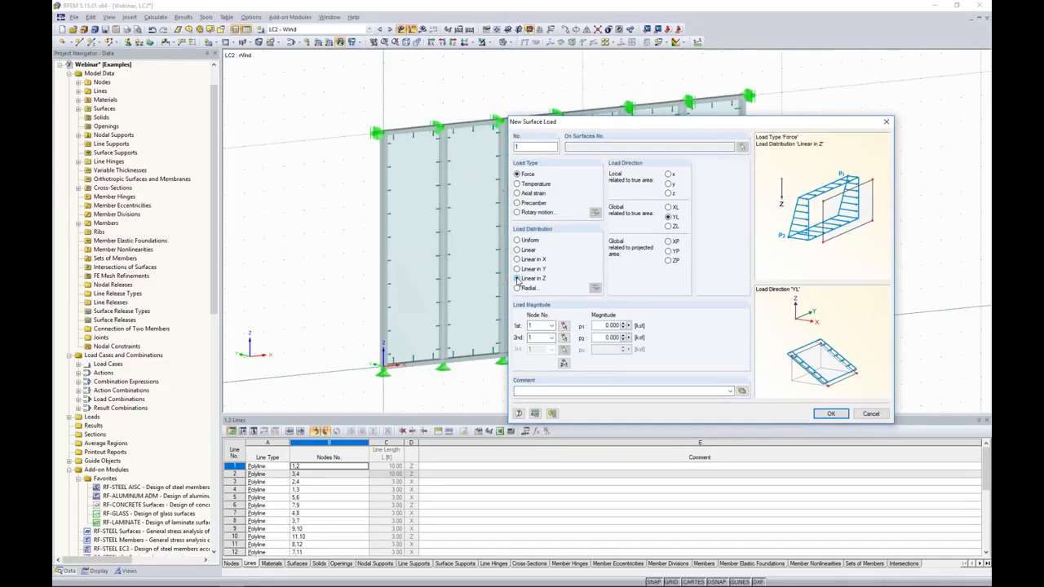
Step: Set the surface load to 0.025 ksf at the upper corner node 2 and 0.020 ksf at the lower corner node 1
left_click_drag(602, 324, 632, 324)
type("0.0")
left_click_drag(603, 337, 642, 343)
type("0.02")
left_click(563, 364)
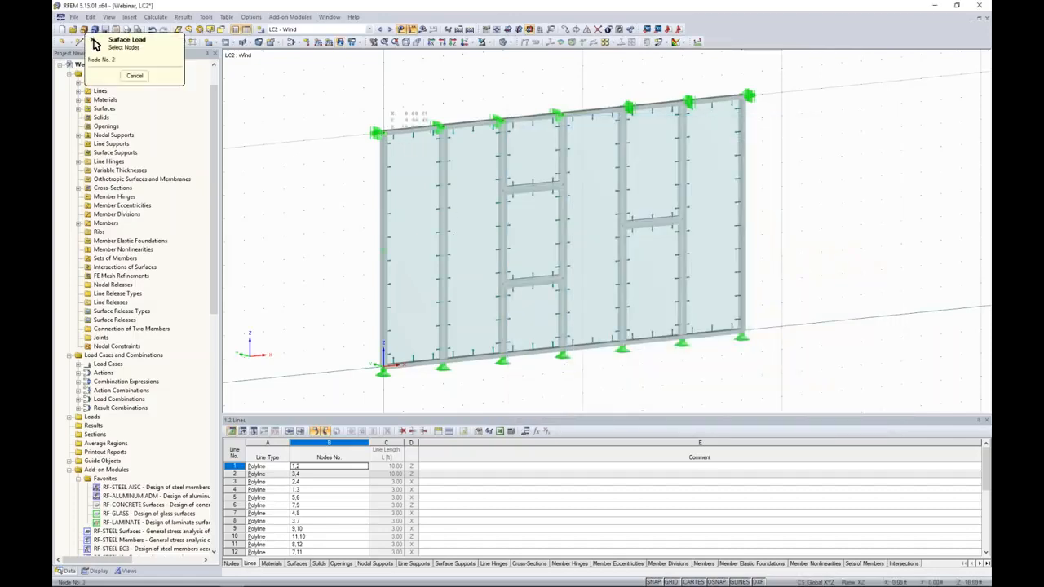
left_click(384, 131)
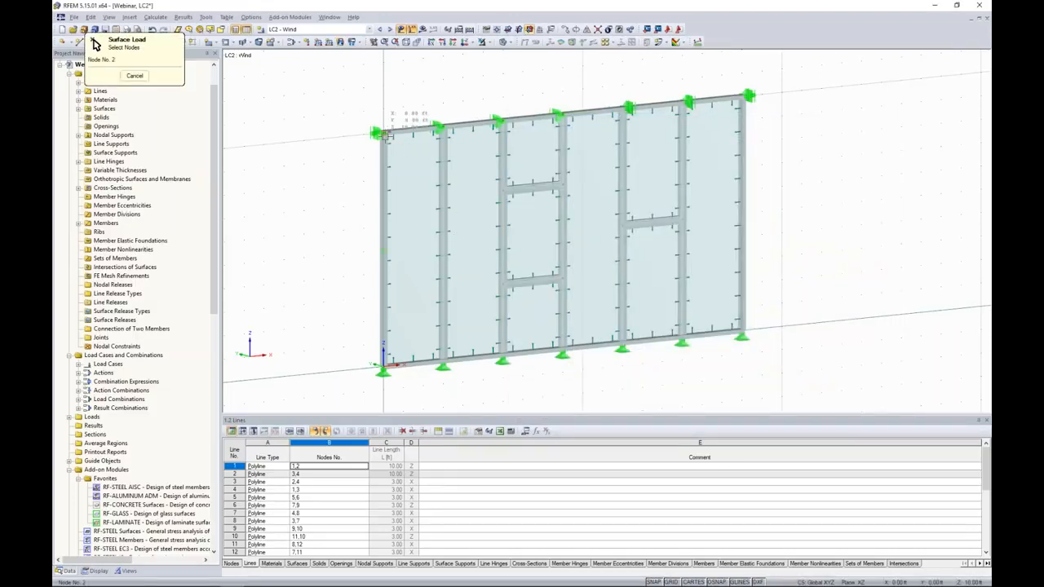
left_click(384, 366)
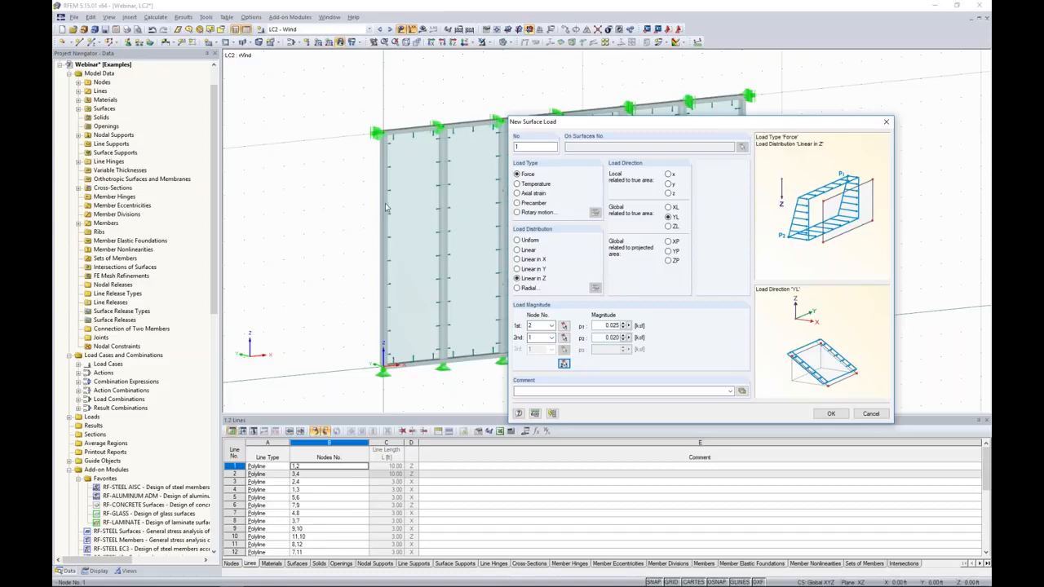
Step: Apply the linear wind load to all glass surfaces of the facade and end the load placement
left_click(831, 413)
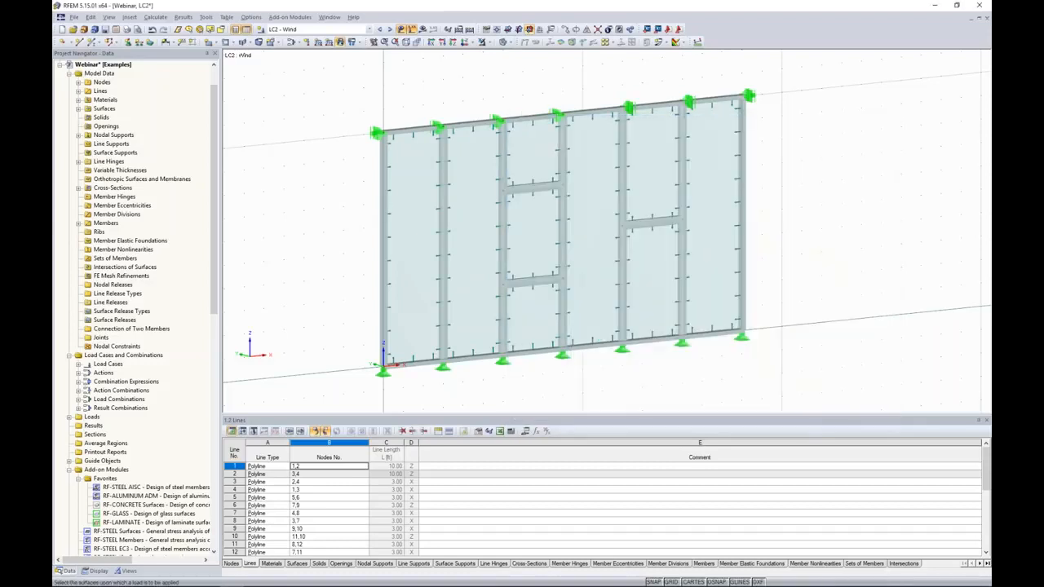
left_click_drag(682, 332, 356, 85)
key("Escape")
mouse_move(356, 104)
middle_mouse_down("ctrl")
mouse_move(548, 122)
mouse_move(573, 110)
mouse_move(333, 159)
middle_mouse_up("ctrl")
scroll(333, 159, "down", 2)
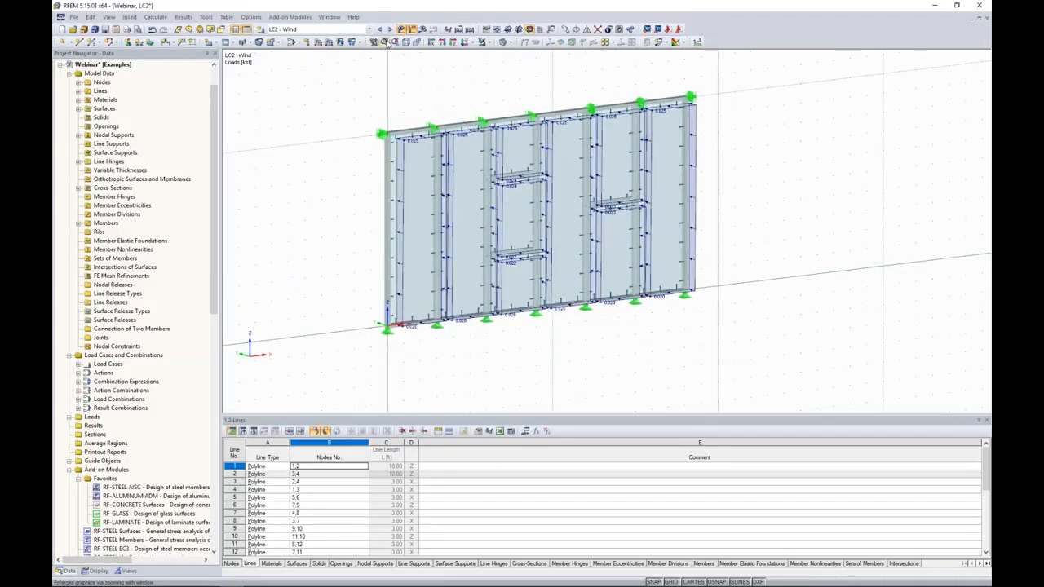
Step: Advance to load combination CO2 - 1.2D + W and view its loads on the facade
left_click(389, 28)
left_click(389, 28)
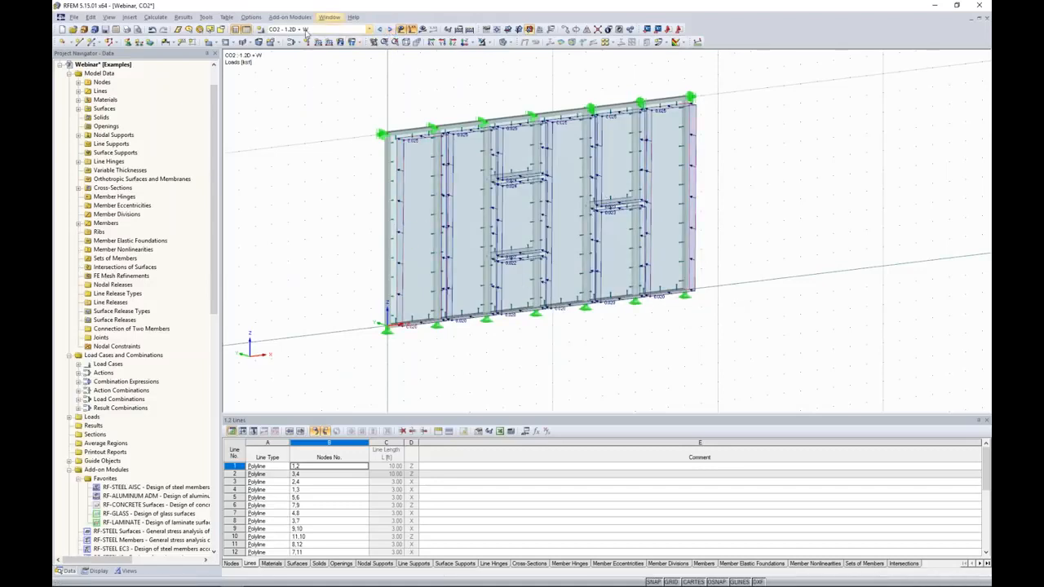
middle_click_drag(734, 296, 602, 340, "ctrl")
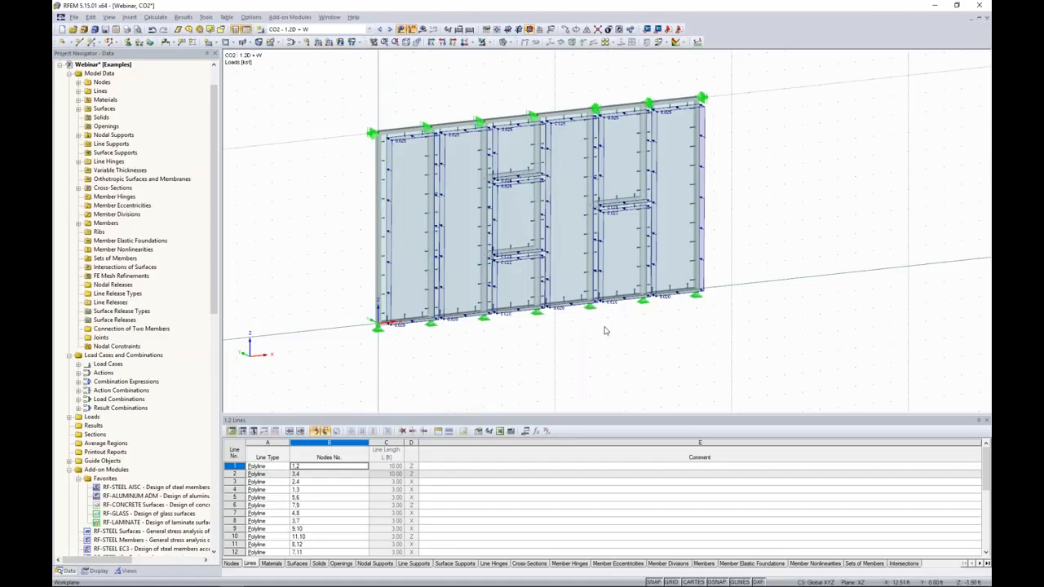
Step: Hide the loads on the model and turn off the work plane grid
left_click(401, 29)
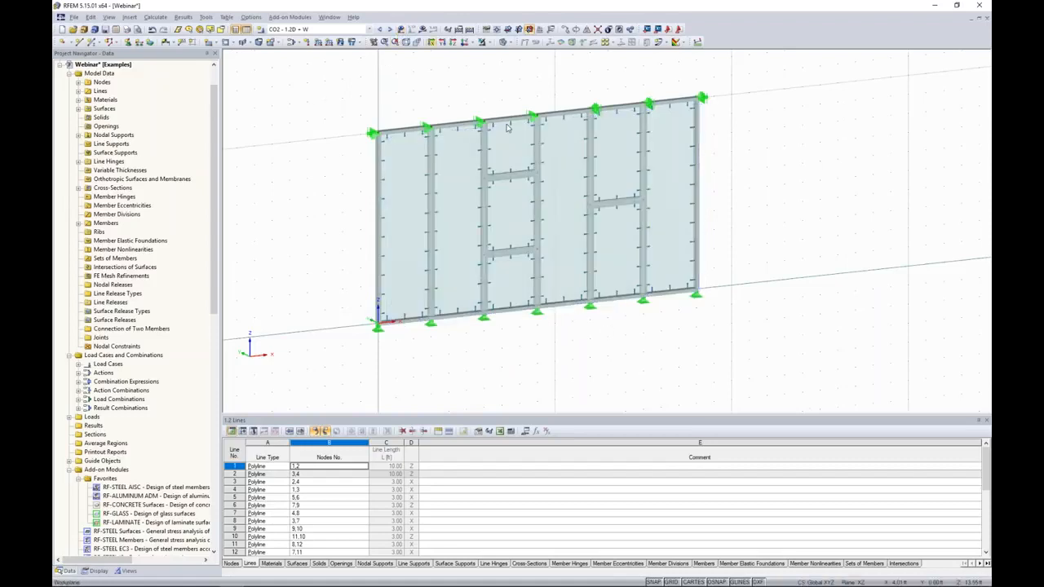
middle_click_drag(765, 285, 692, 247, "ctrl")
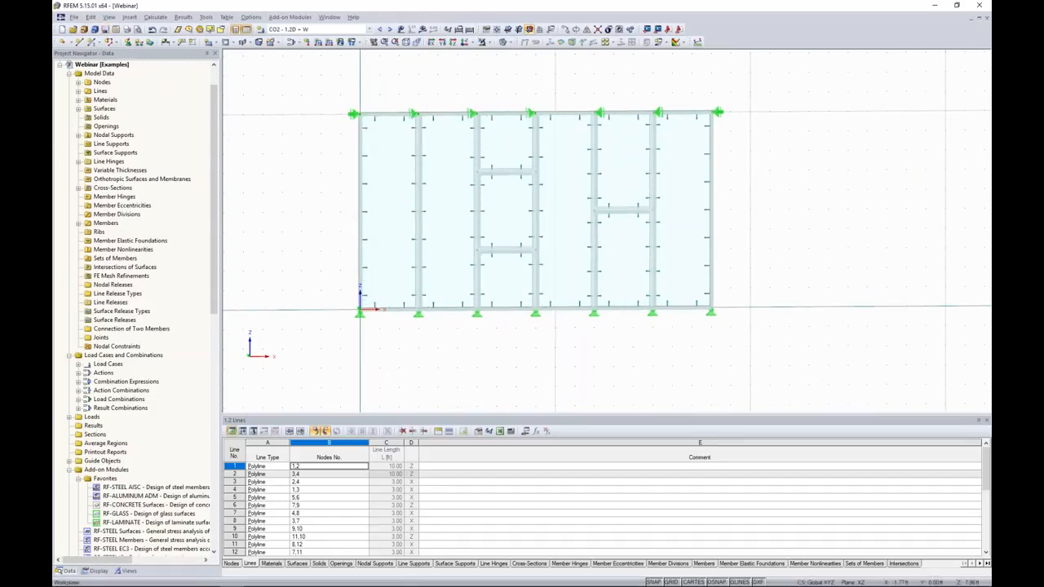
left_click(669, 582)
middle_click_drag(380, 160, 402, 167)
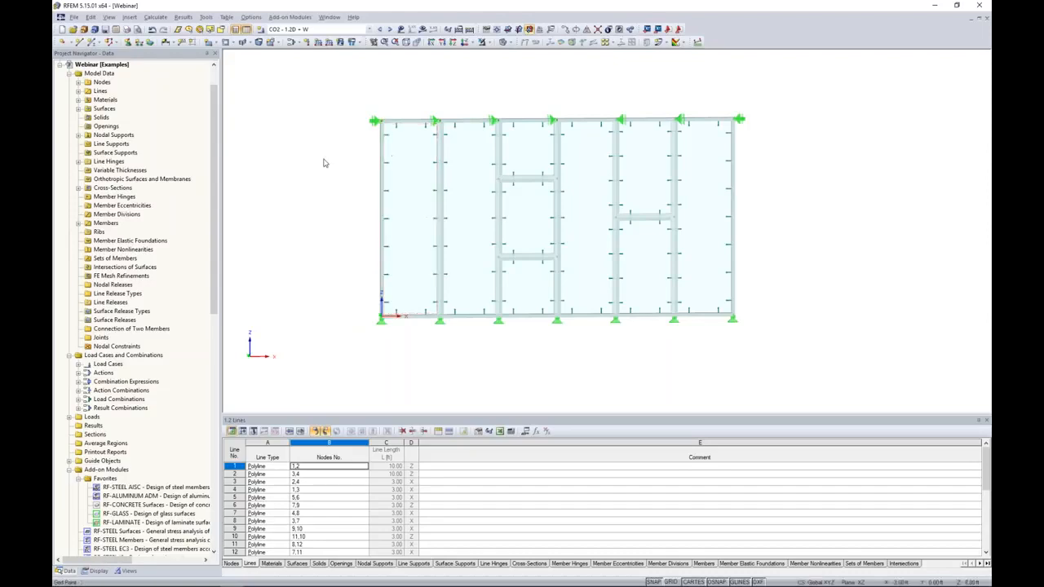
Step: Generate the FE mesh with a 1.00 ft target element length, with mesh regeneration on confirmation enabled
left_click(155, 17)
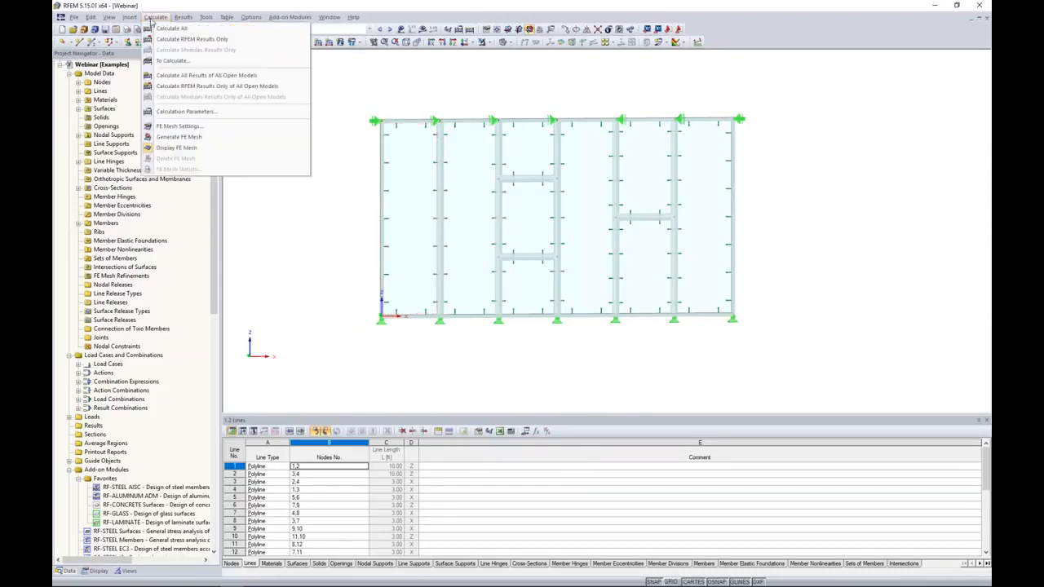
left_click(173, 127)
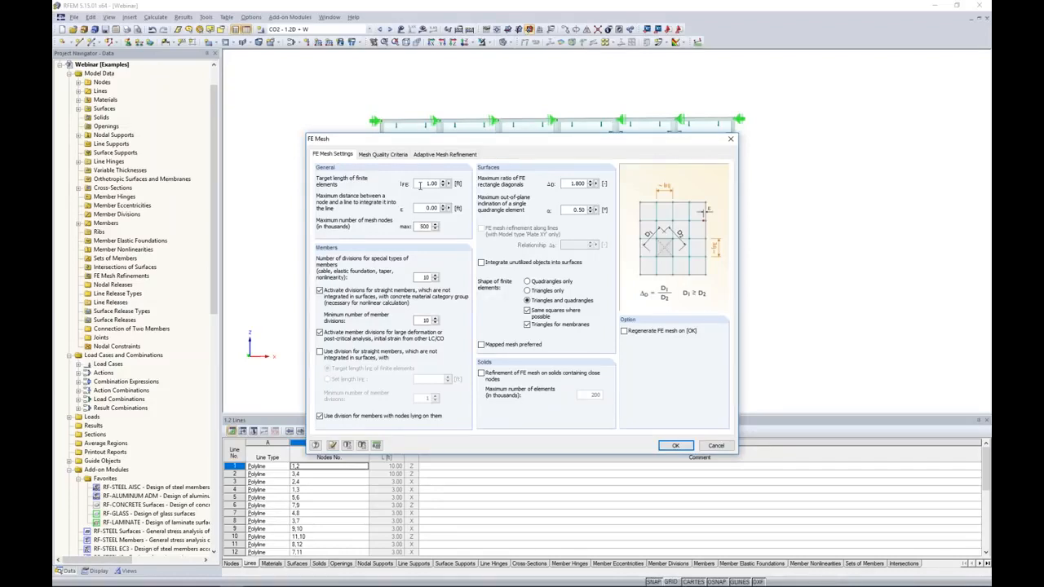
left_click(624, 331)
left_click(676, 447)
scroll(563, 333, "down", 2)
scroll(568, 343, "up", 4)
middle_click_drag(565, 342, 547, 385)
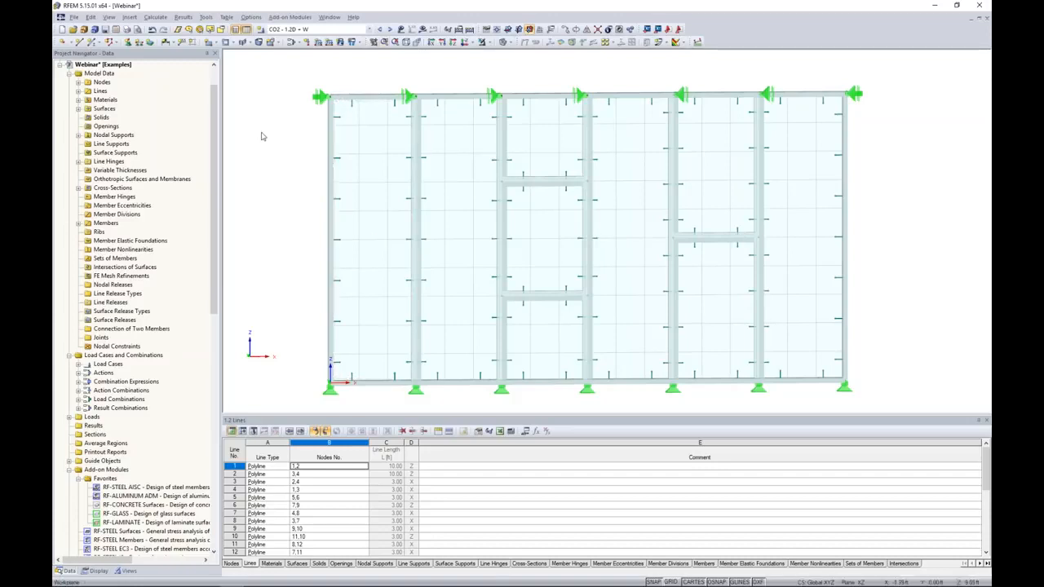
Step: Refine the FE mesh to a target element length of 0.25 ft and regenerate it
left_click(148, 18)
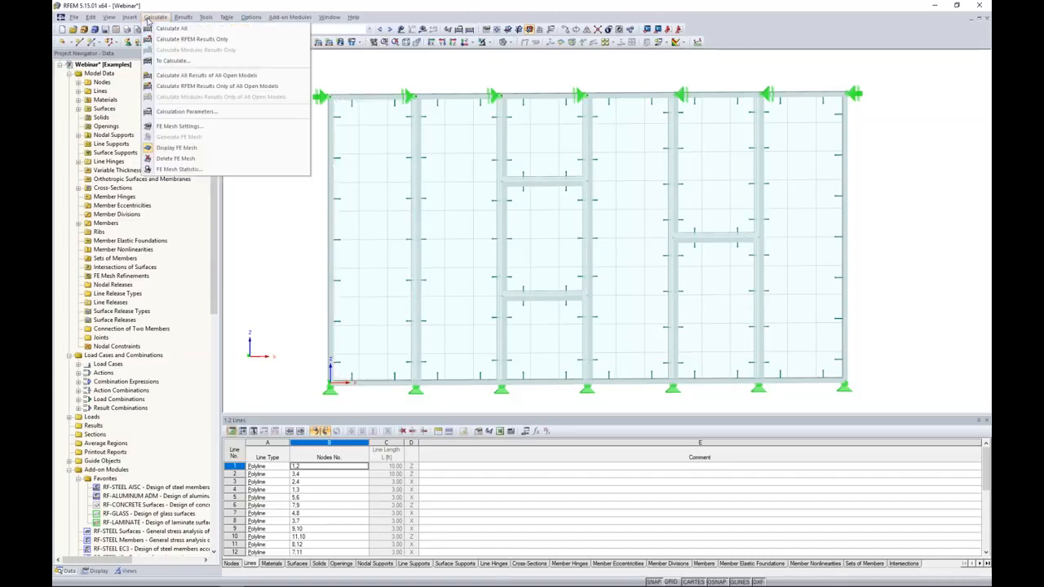
left_click(173, 128)
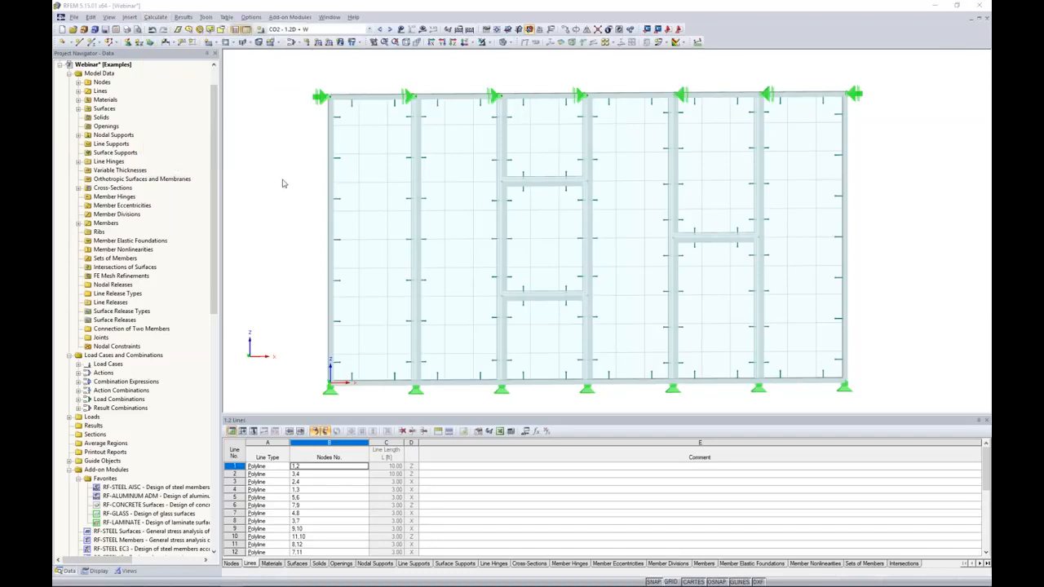
type("0.25")
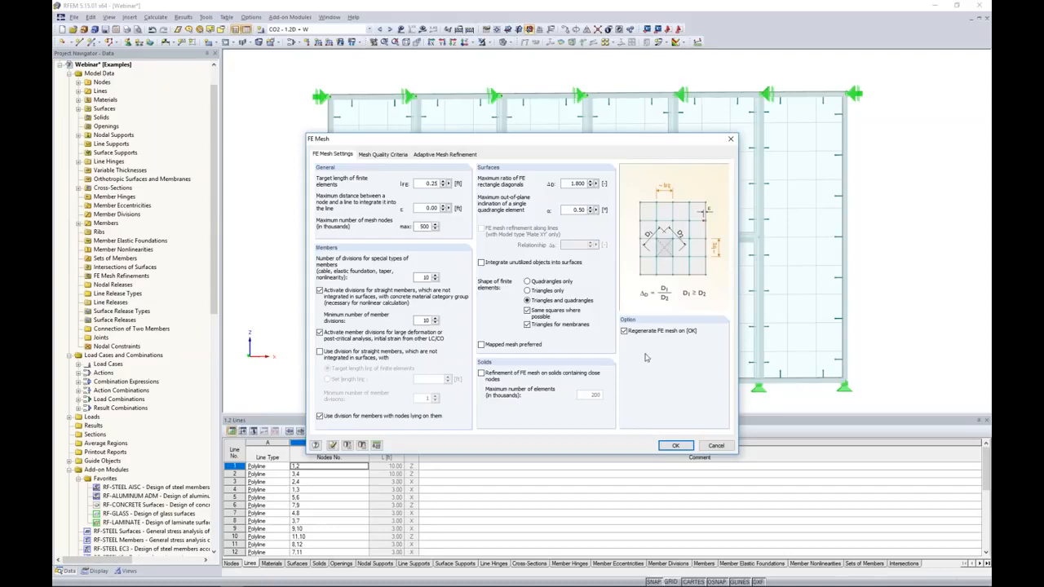
left_click(675, 445)
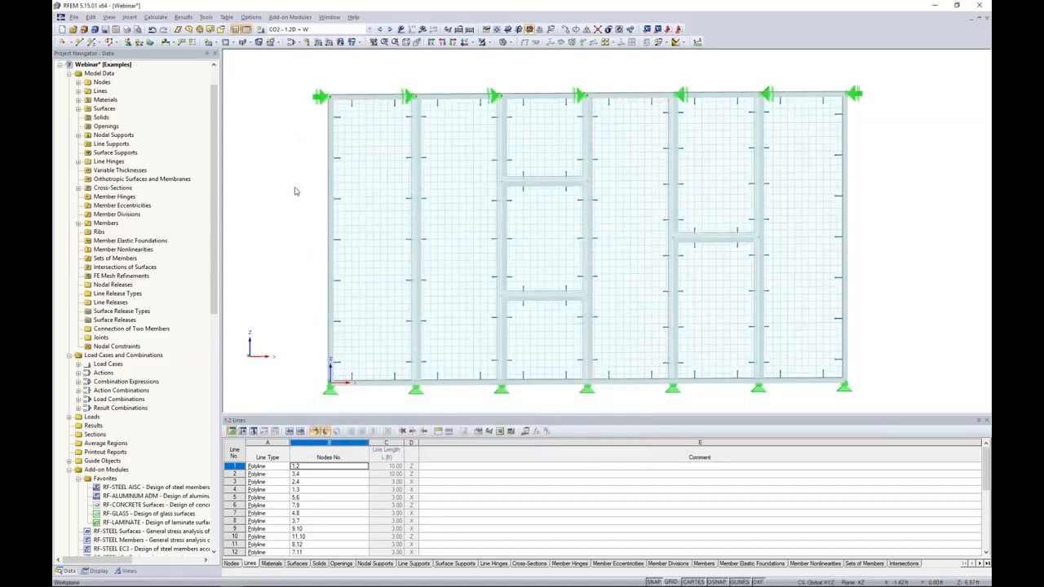
Step: Examine the refined FE mesh up close in the wireframe display, and return to the solid transparent display
scroll(358, 147, "up", 5)
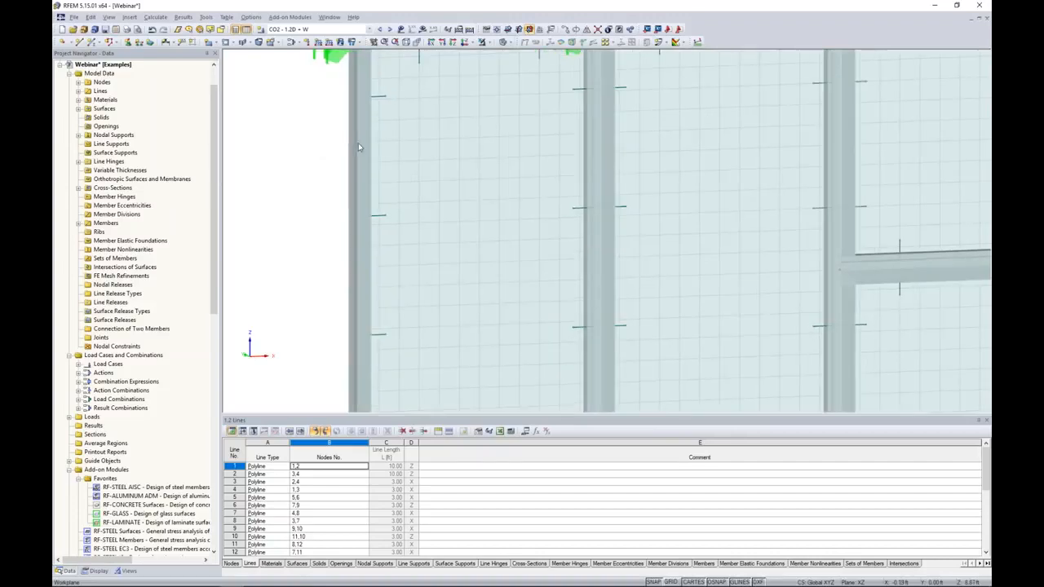
scroll(358, 147, "down", 5)
left_click(507, 43)
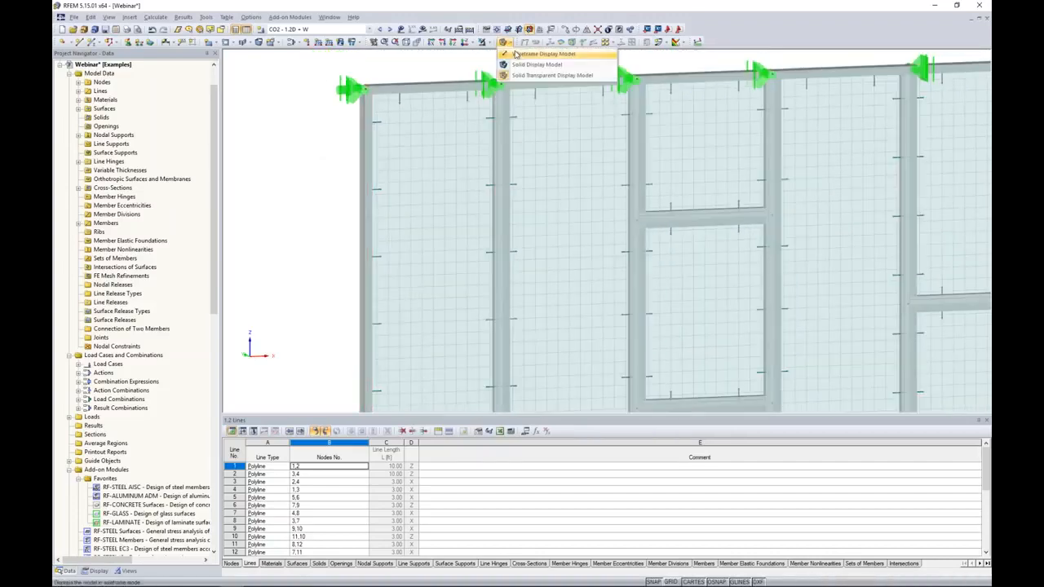
left_click(516, 53)
scroll(429, 145, "up", 3)
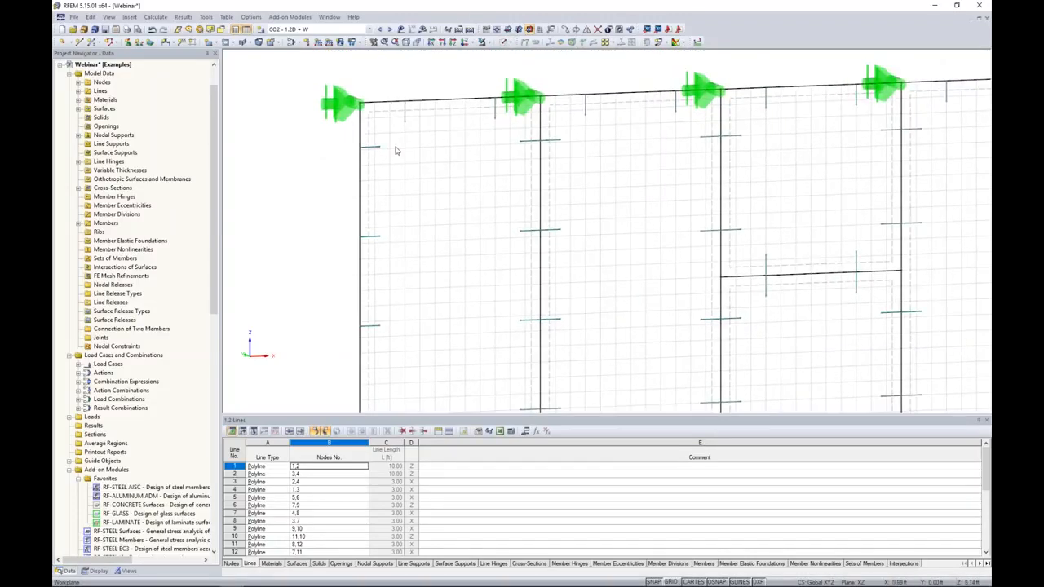
scroll(532, 212, "down", 5)
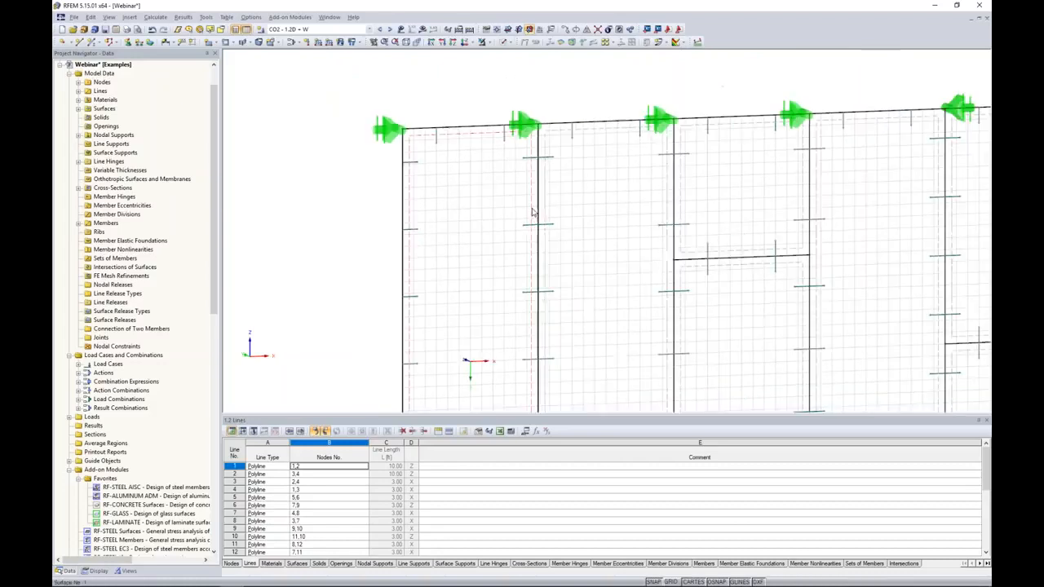
middle_click_drag(540, 229, 511, 240)
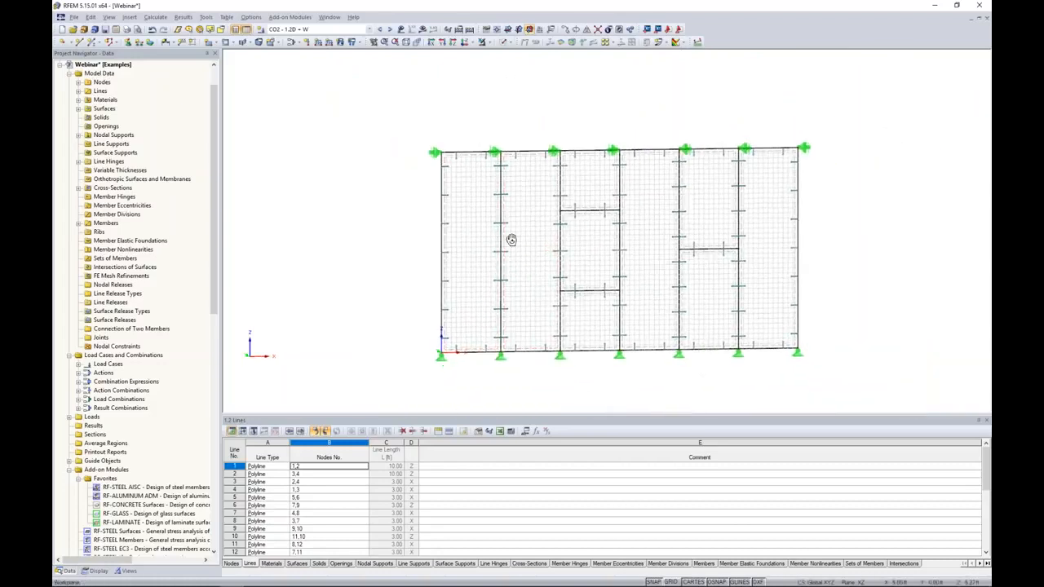
left_click(502, 41)
left_click(511, 77)
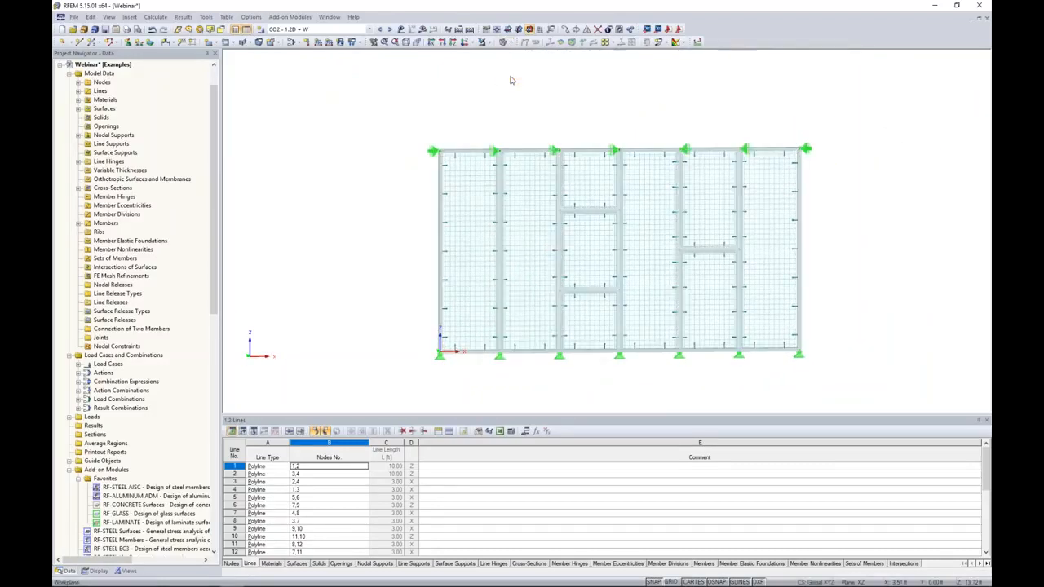
middle_click_drag(659, 114, 613, 108)
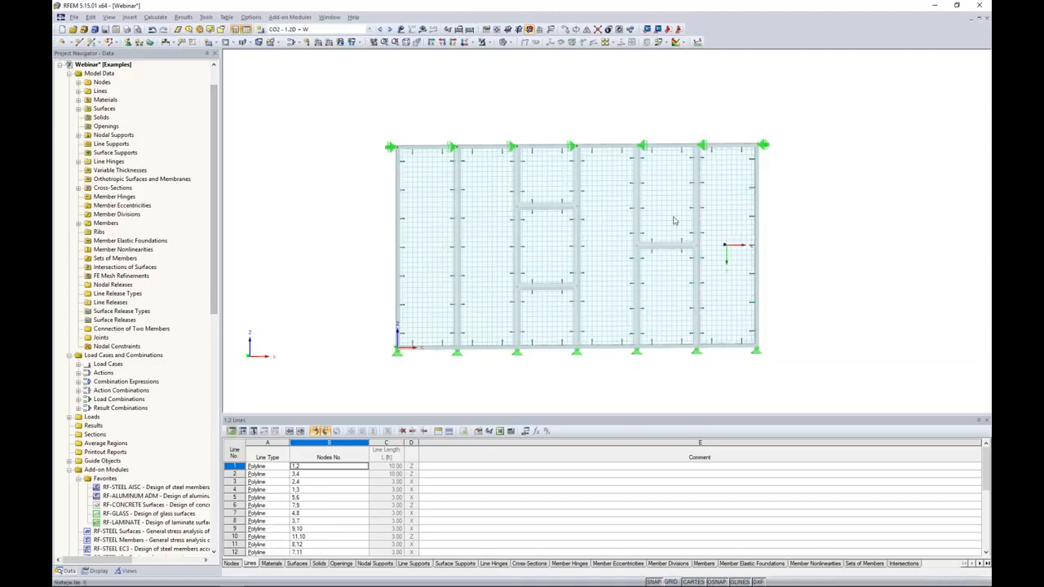
Step: Open the RF-GLASS add-on module and set the calculation type to Global - Whole model in RFEM
left_click_drag(216, 168, 224, 245)
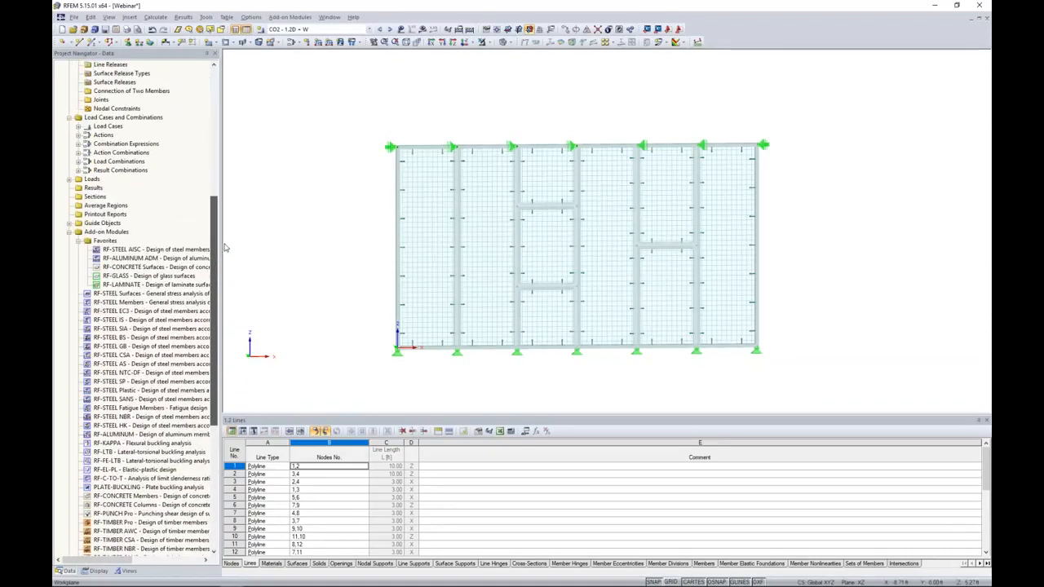
double_click(130, 277)
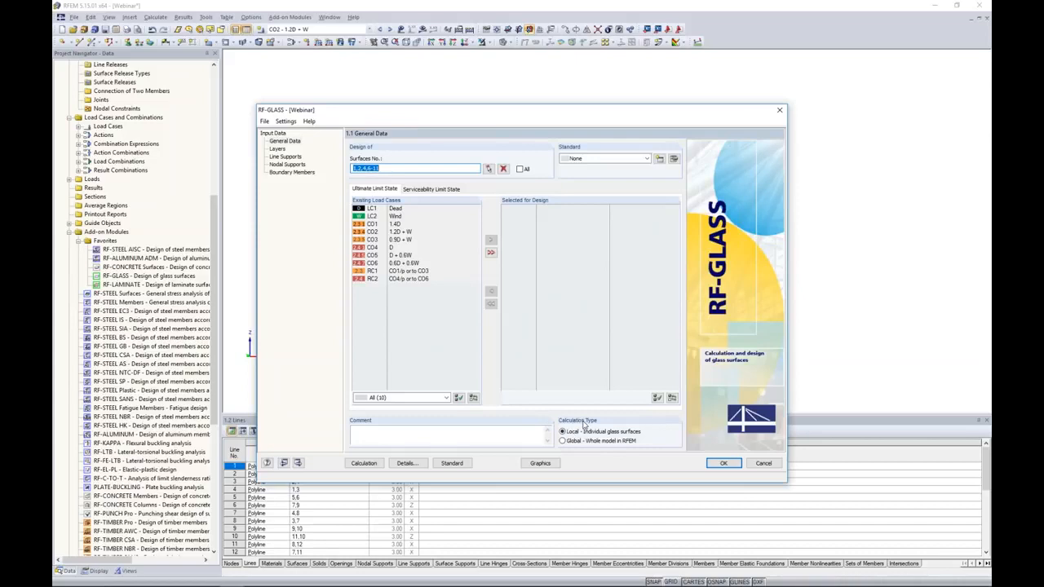
left_click(564, 442)
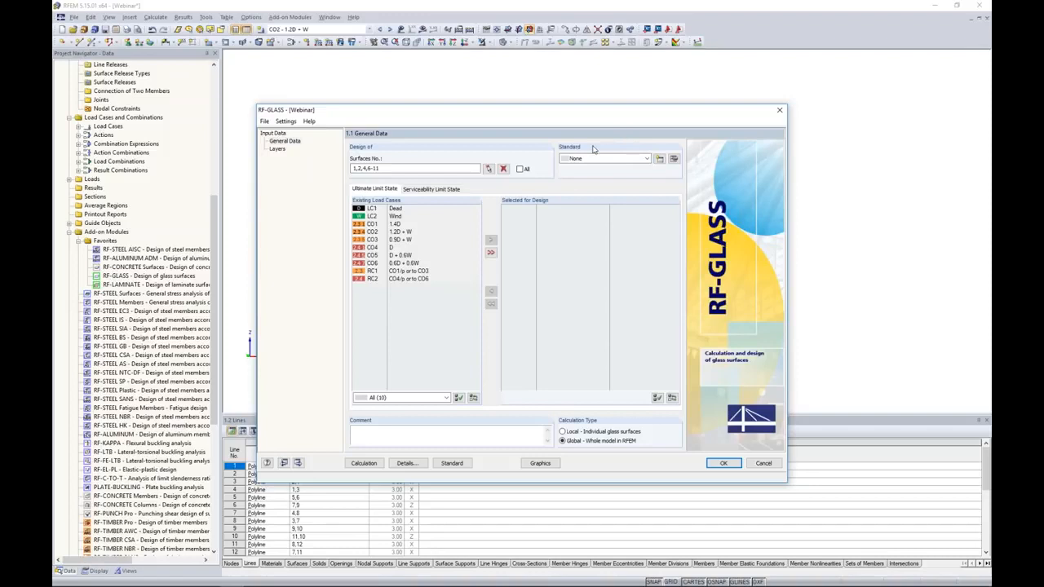
Step: Check in the model which glass surfaces are covered by the RF-GLASS design surface list
left_click_drag(392, 114, 393, 240)
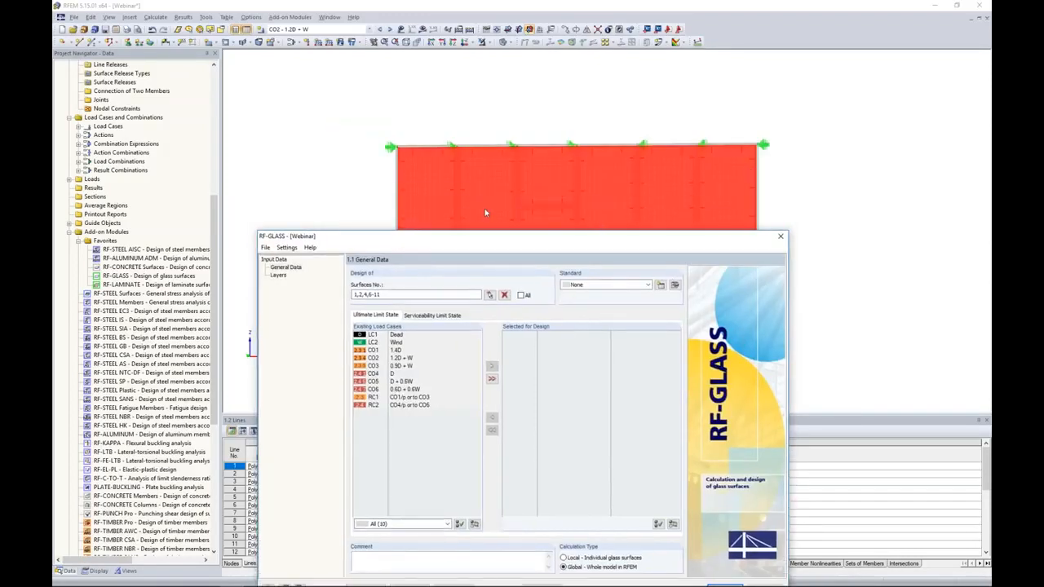
left_click(391, 295)
left_click_drag(371, 294, 384, 294)
left_click(377, 295)
left_click_drag(405, 242, 428, 133)
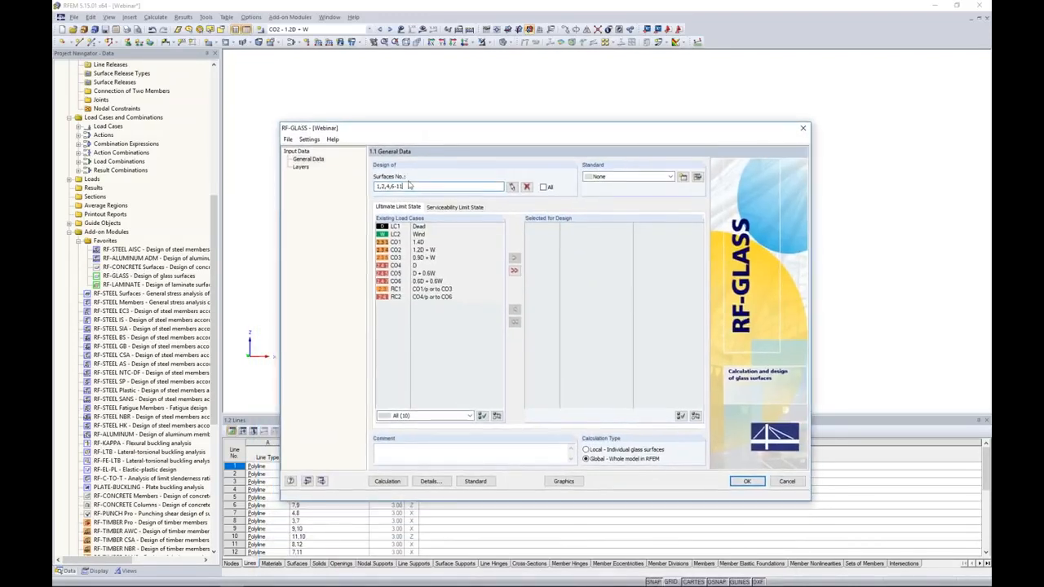
Step: Select load combinations CO1, CO2 and CO3 for the ultimate limit state design
left_click(420, 242)
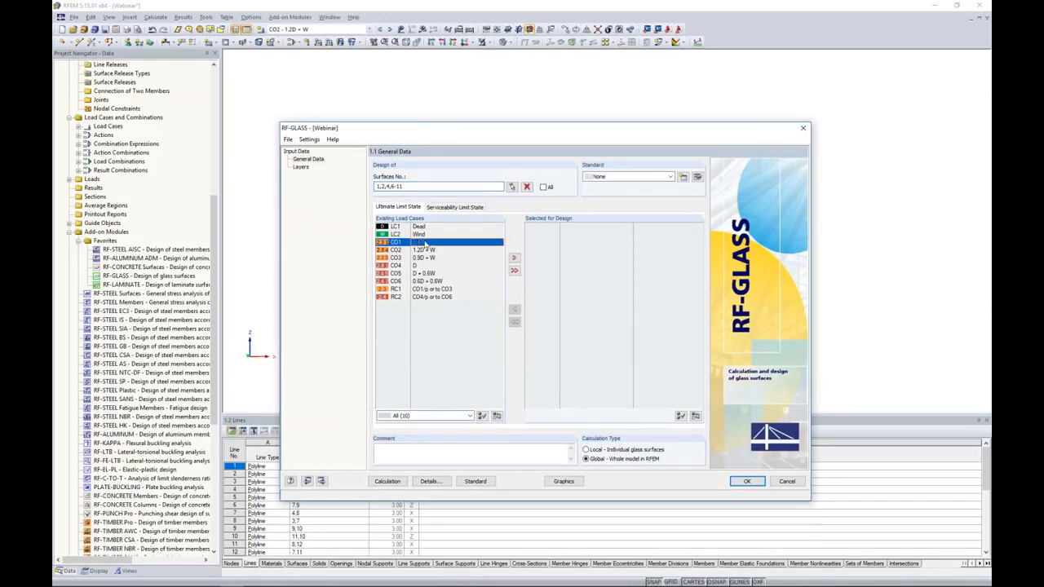
left_click(420, 258, "shift")
left_click(514, 257)
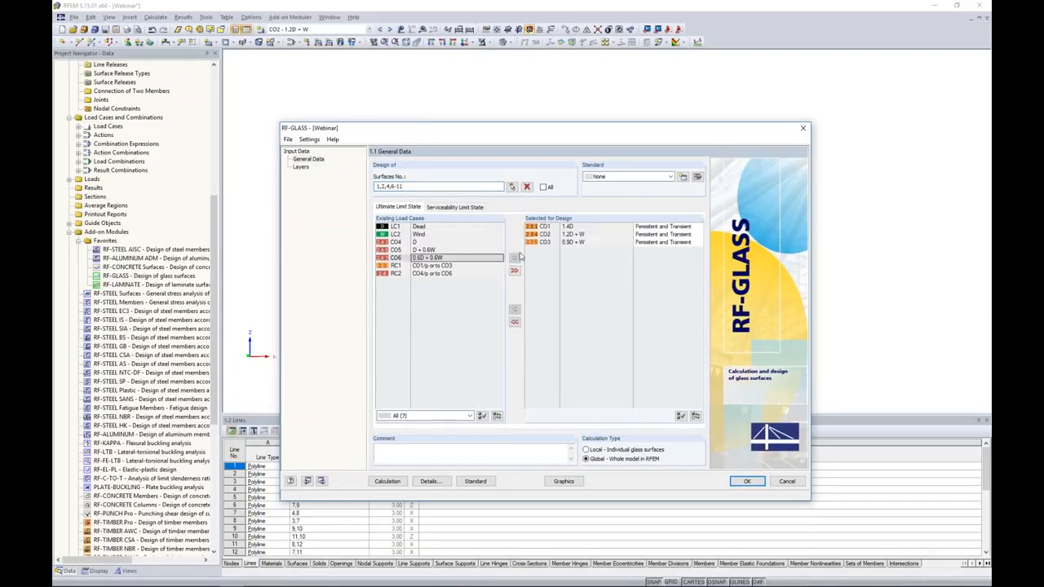
Step: Select load combinations CO4, CO5 and CO6 for the serviceability limit state design and open the glass layers input
left_click(454, 207)
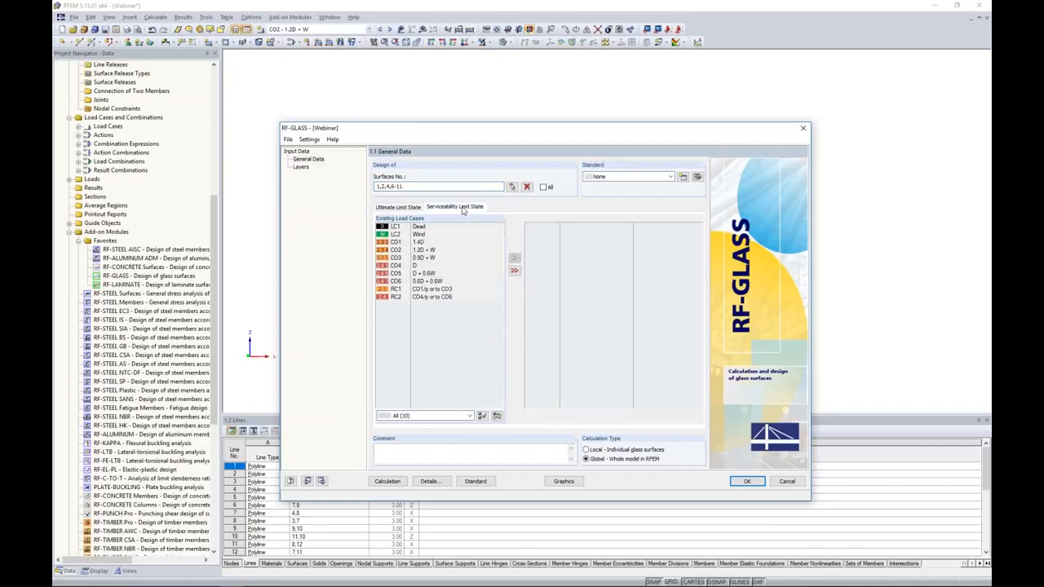
left_click(414, 265)
left_click(420, 280, "shift")
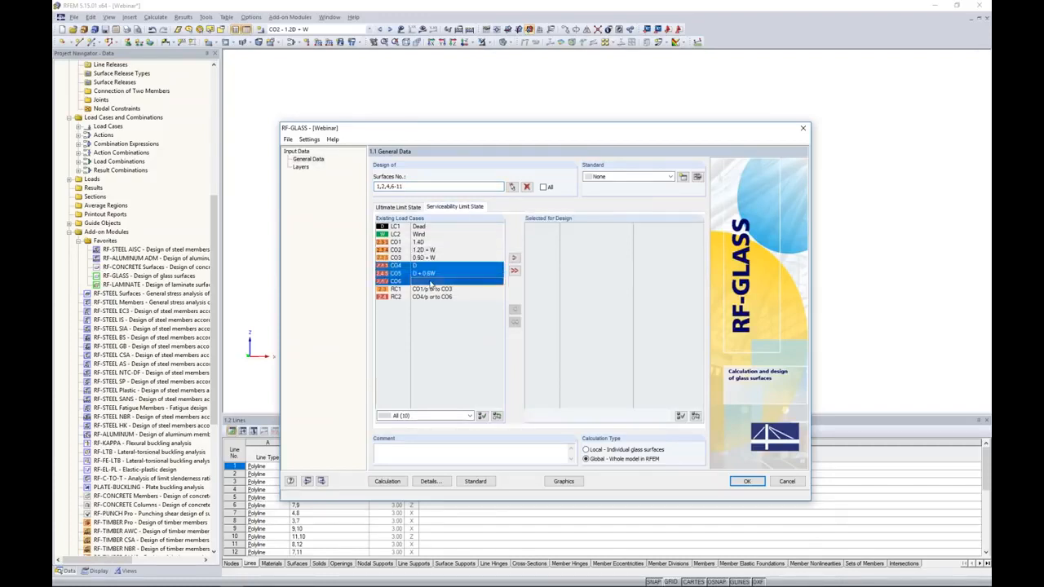
left_click(513, 257)
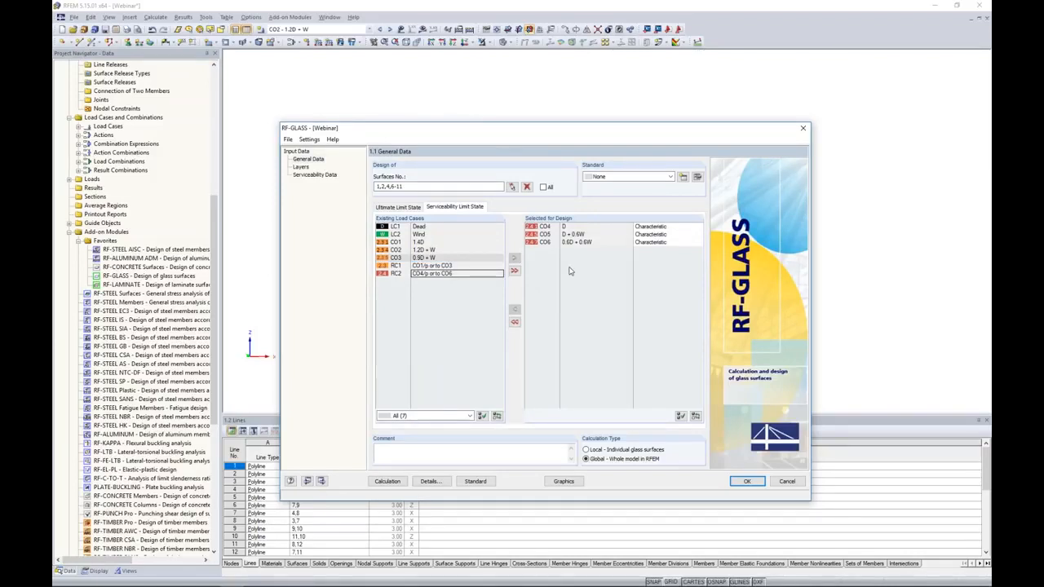
left_click(301, 168)
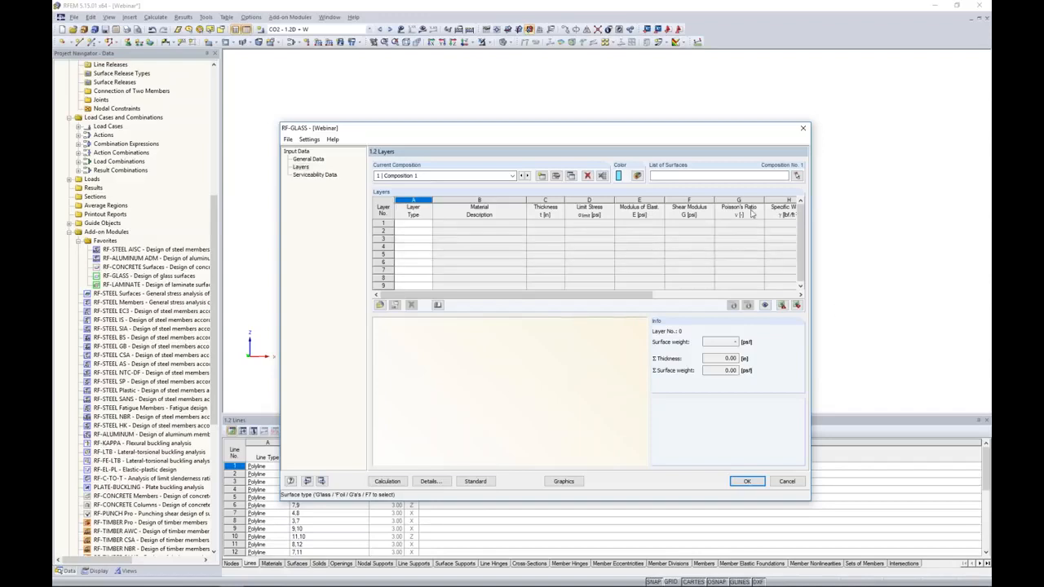
Step: Assign surfaces 1,2,4,6-11 to Composition 1 by selecting the whole facade in the model
left_click(797, 176)
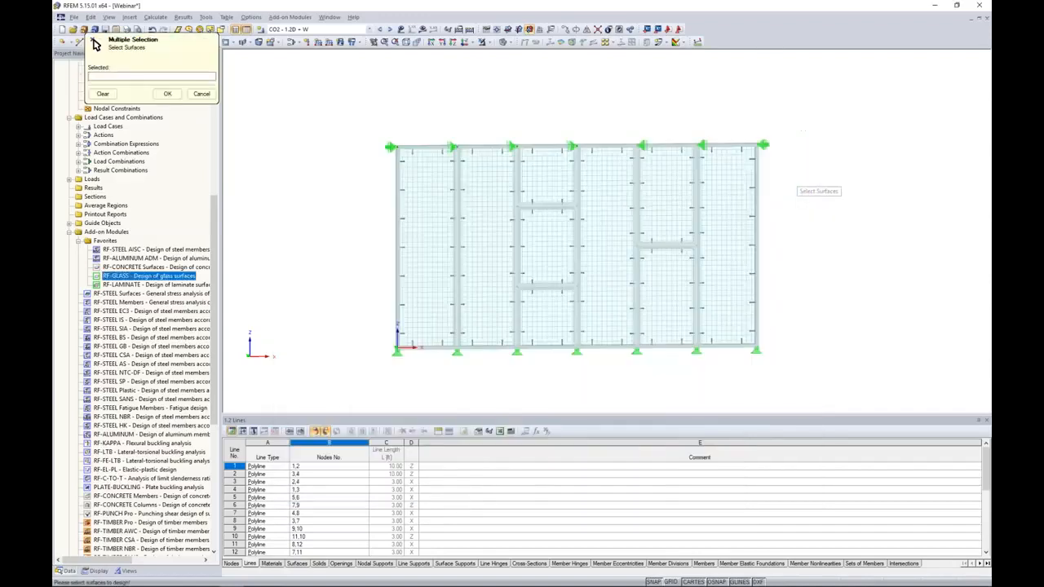
left_click_drag(798, 391, 380, 95)
left_click(167, 95)
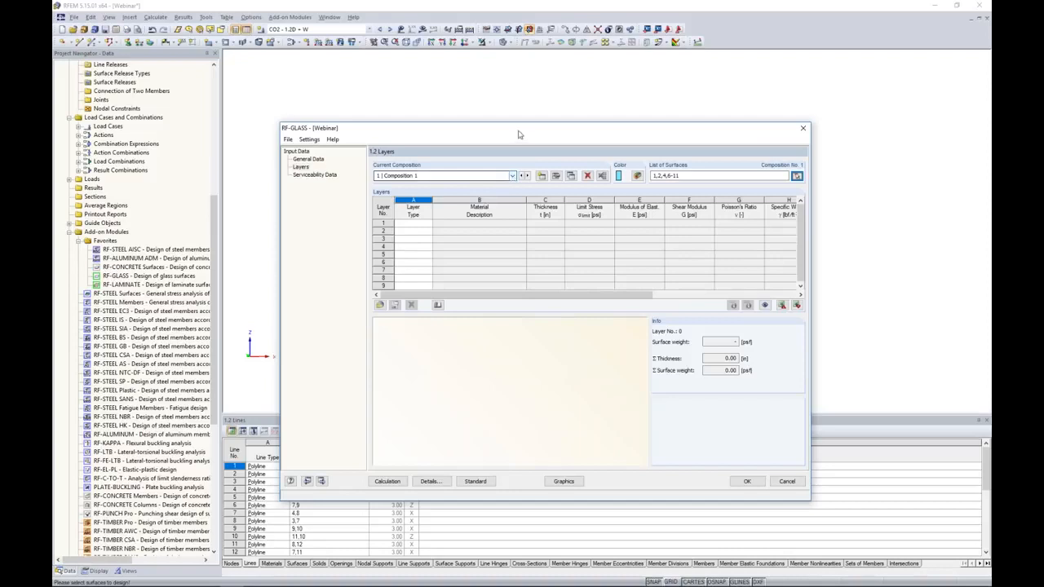
left_click_drag(522, 132, 522, 276)
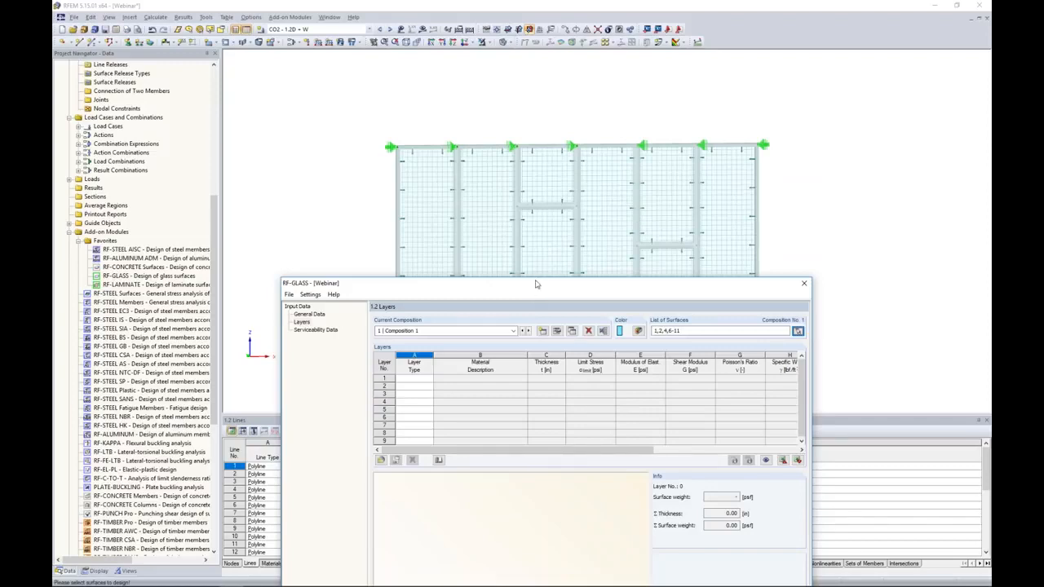
left_click_drag(534, 283, 539, 141)
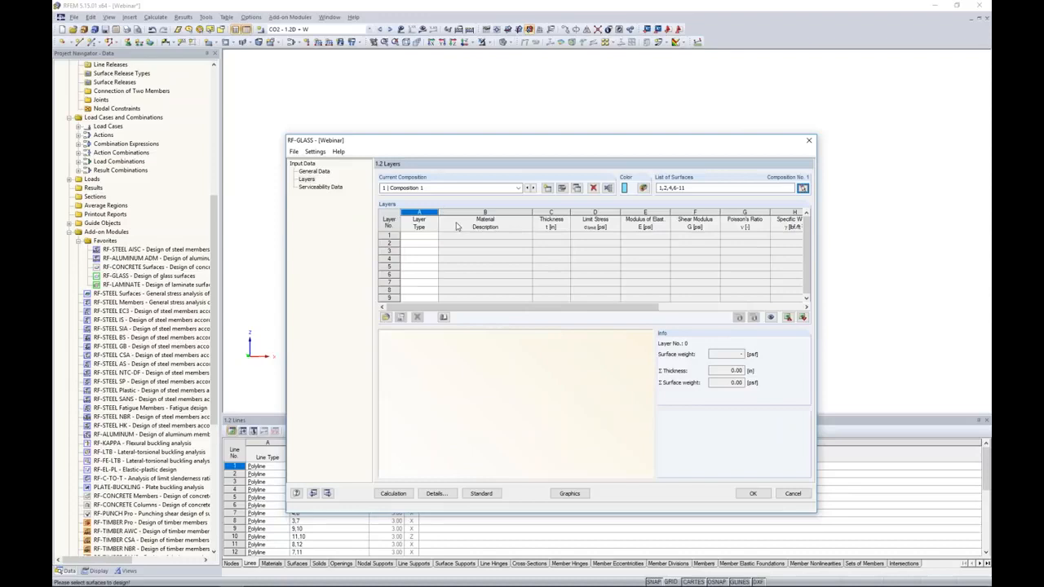
left_click_drag(480, 149, 492, 118)
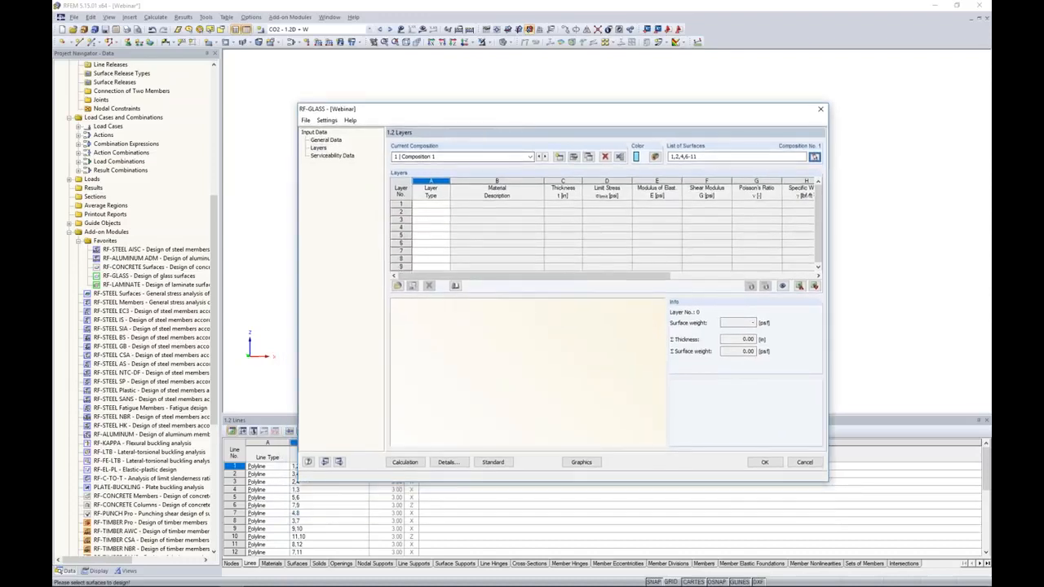
Step: Define layer 1 of Composition 1 as a glass layer
left_click(429, 206)
left_click(446, 205)
left_click(435, 214)
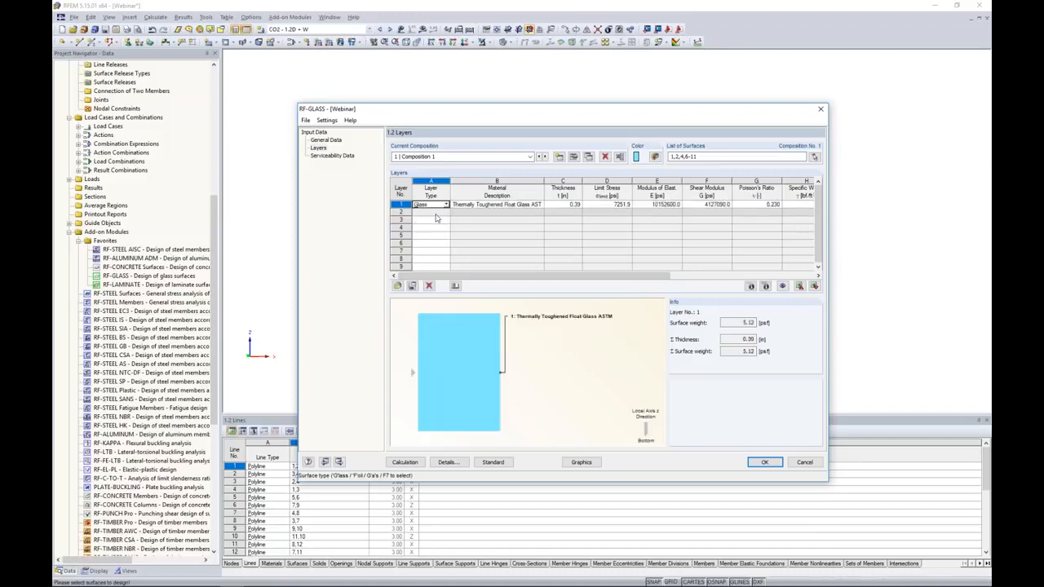
Step: Browse the material library for layer 1 with glass materials of all standards listed
left_click(460, 205)
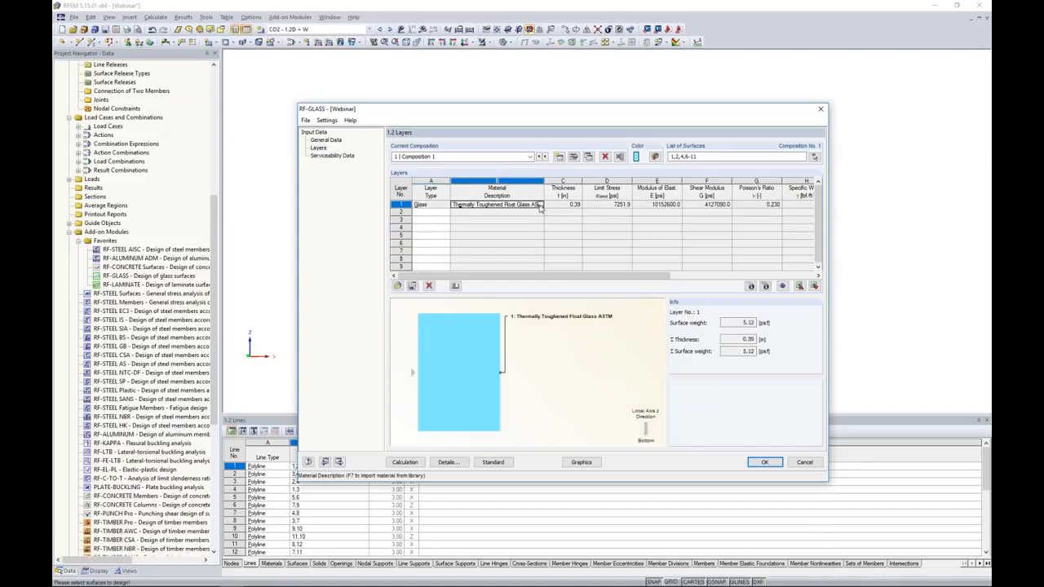
left_click(539, 208)
left_click(453, 179)
left_click(454, 187)
left_click(445, 204)
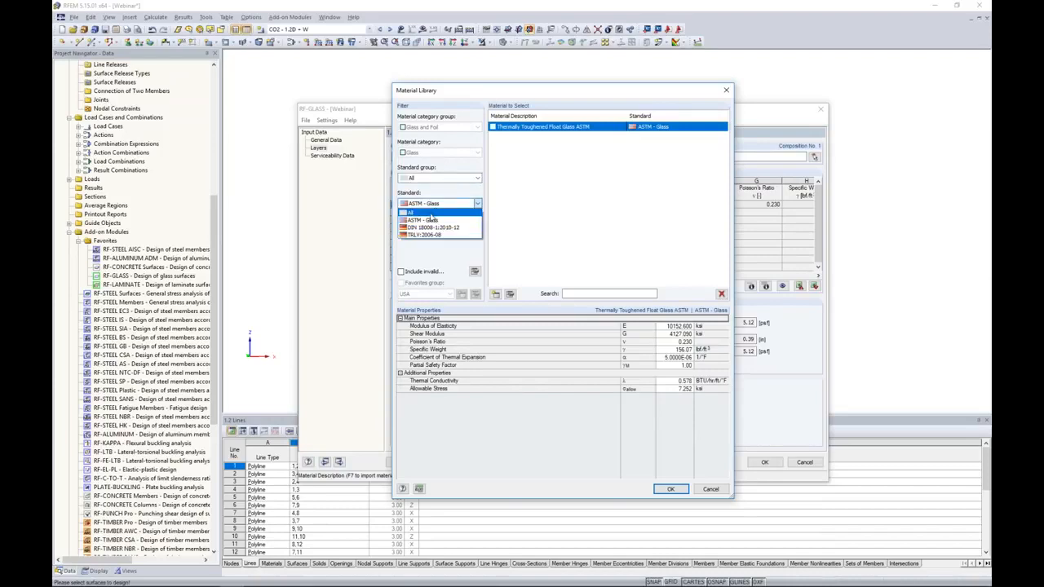
left_click(431, 217)
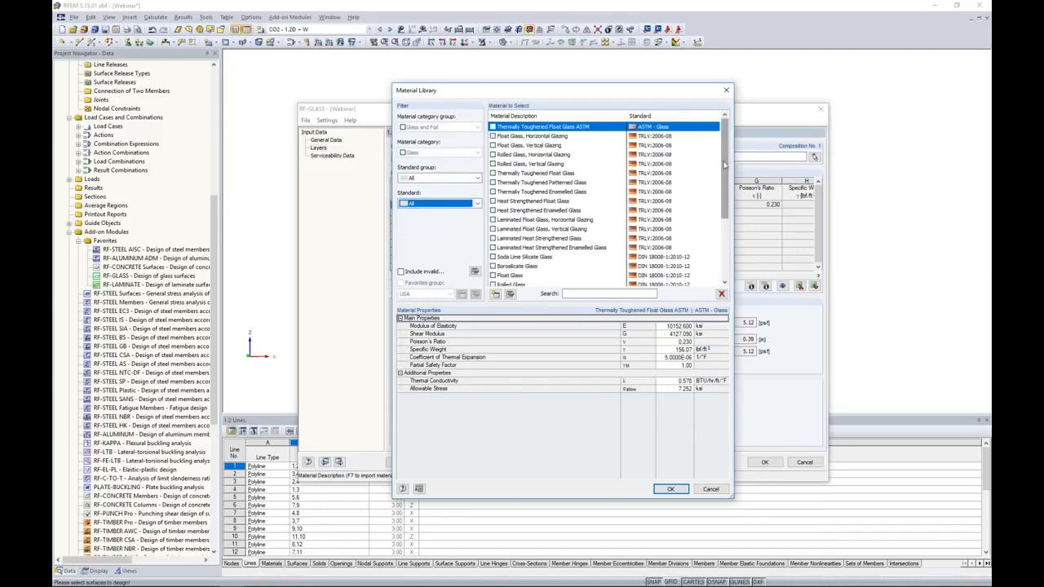
scroll(723, 159, "down", 3)
scroll(723, 159, "up", 3)
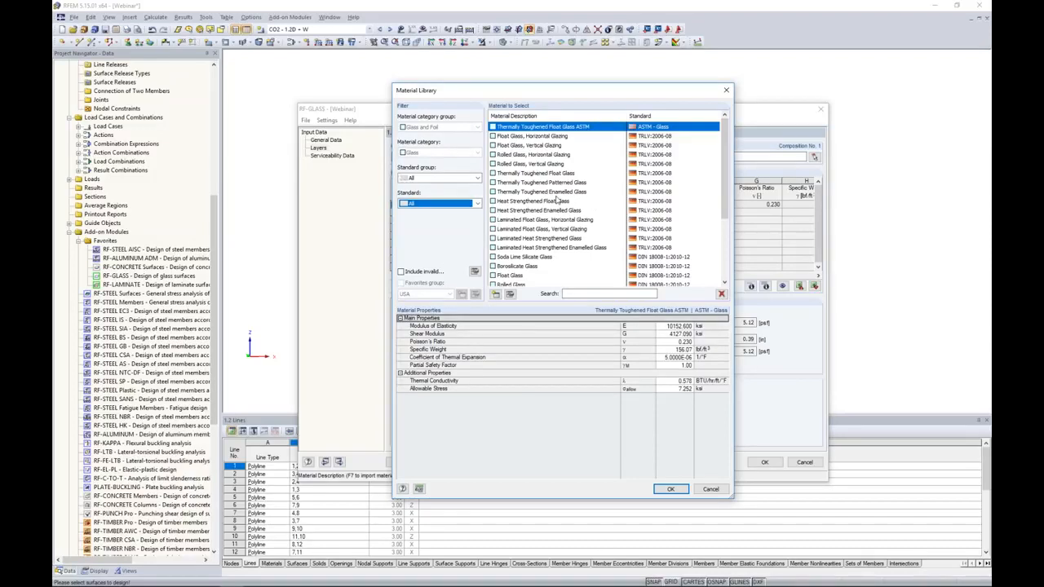
Step: Assign Thermally Toughened Float Glass ASTM from the ASTM - Glass standard to layer 1 and set its thickness to 0.12 in
left_click(437, 181)
left_click(431, 198)
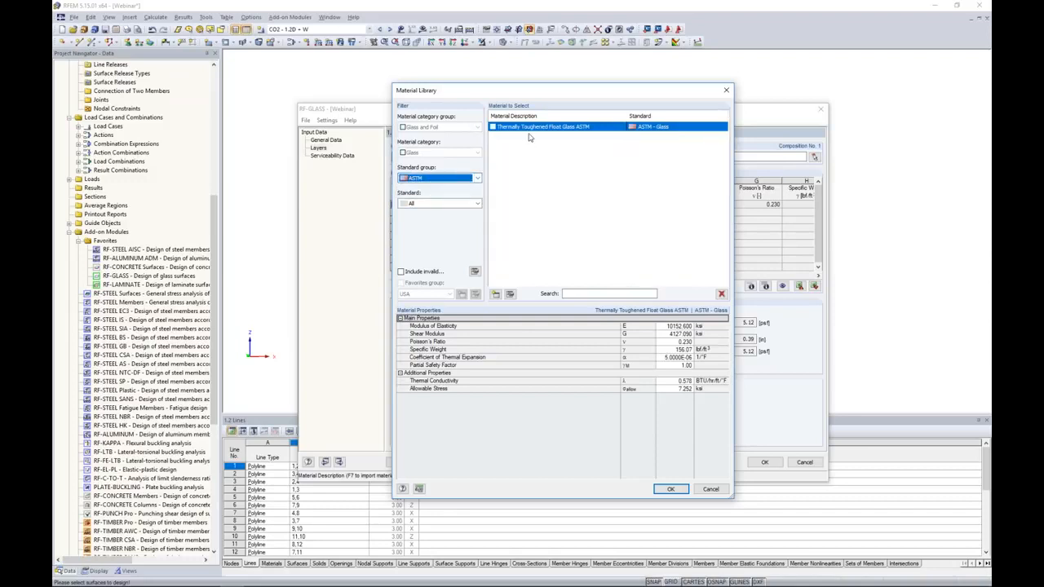
left_click(447, 203)
left_click(438, 224)
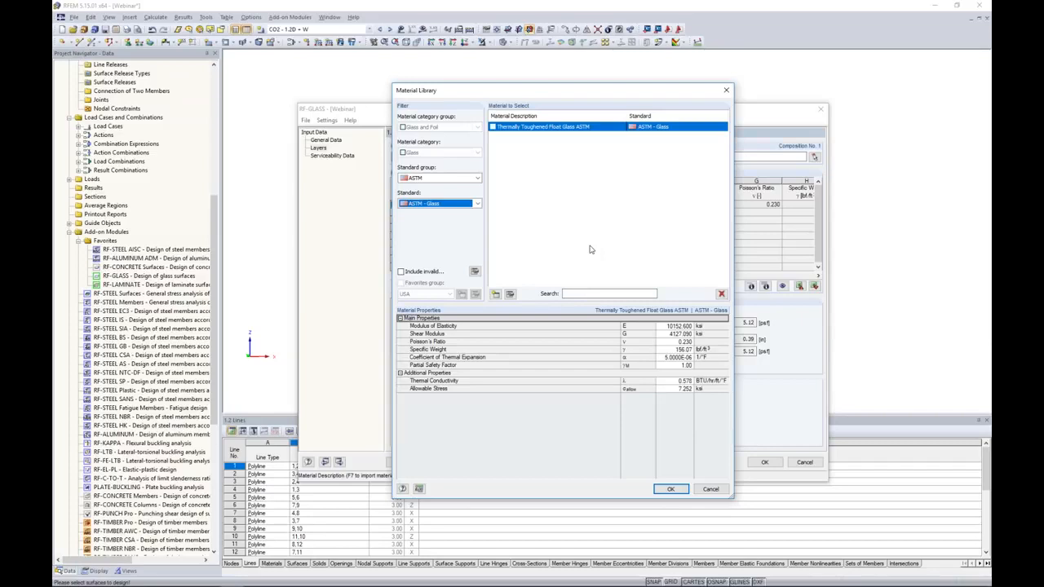
left_click(668, 489)
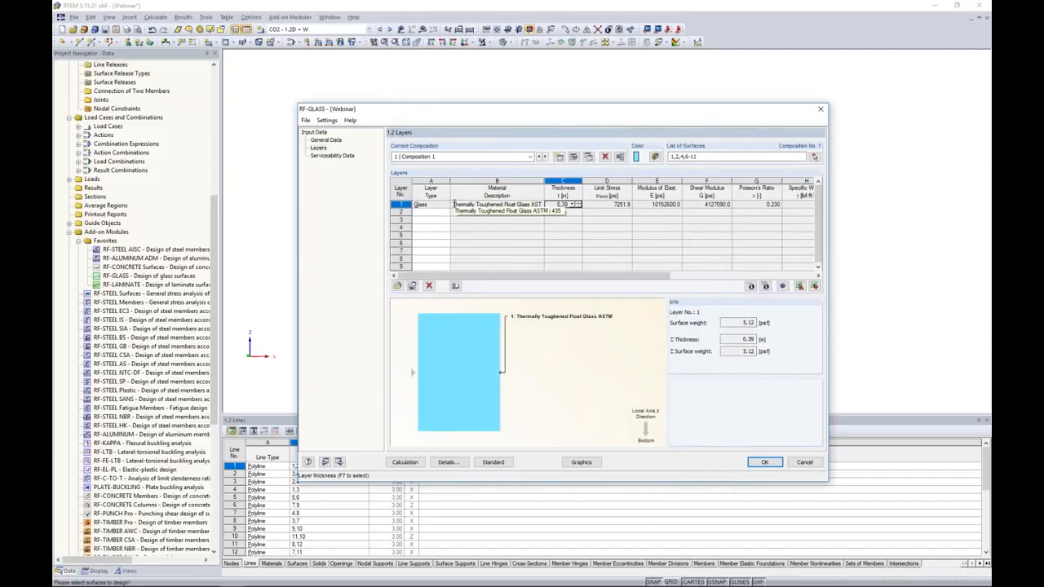
type("0.12")
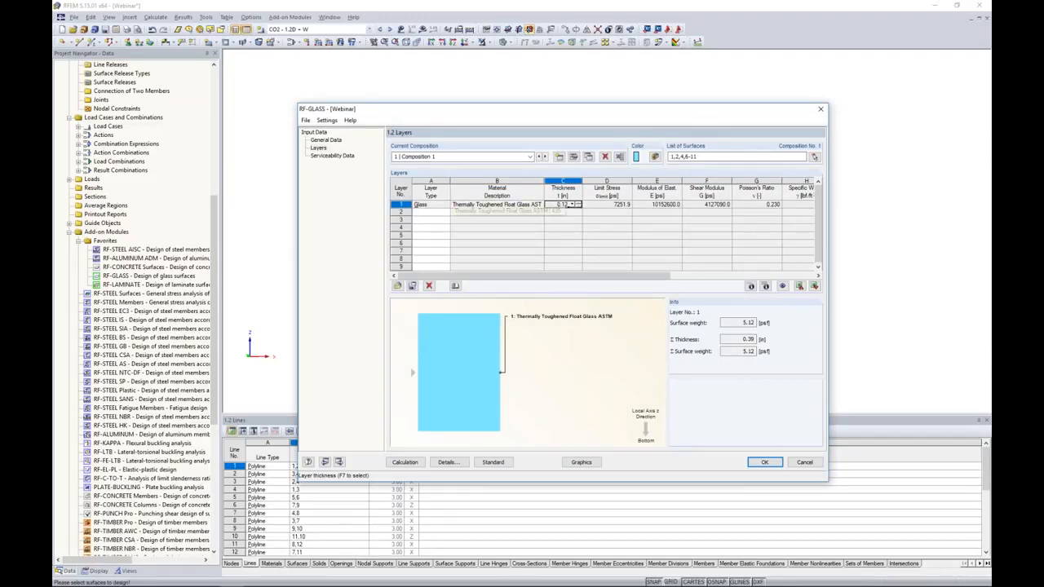
key("Tab")
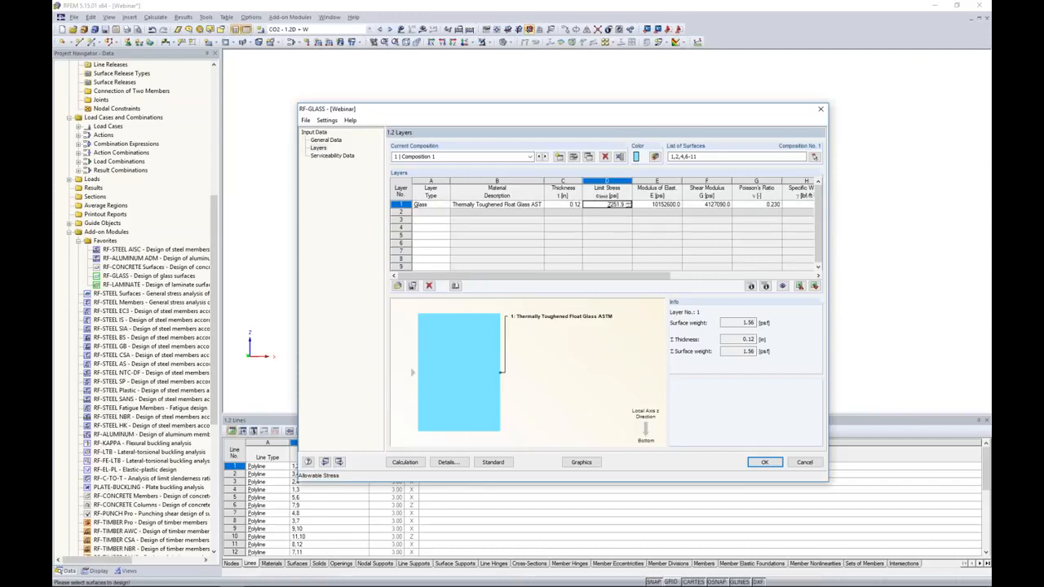
Step: Add a foil as layer 2 using the ASTM material Polymer Interlayer SentryGlas Plus 20 °C / 1 hr
left_click(436, 213)
left_click(446, 212)
left_click(418, 227)
left_click(497, 214)
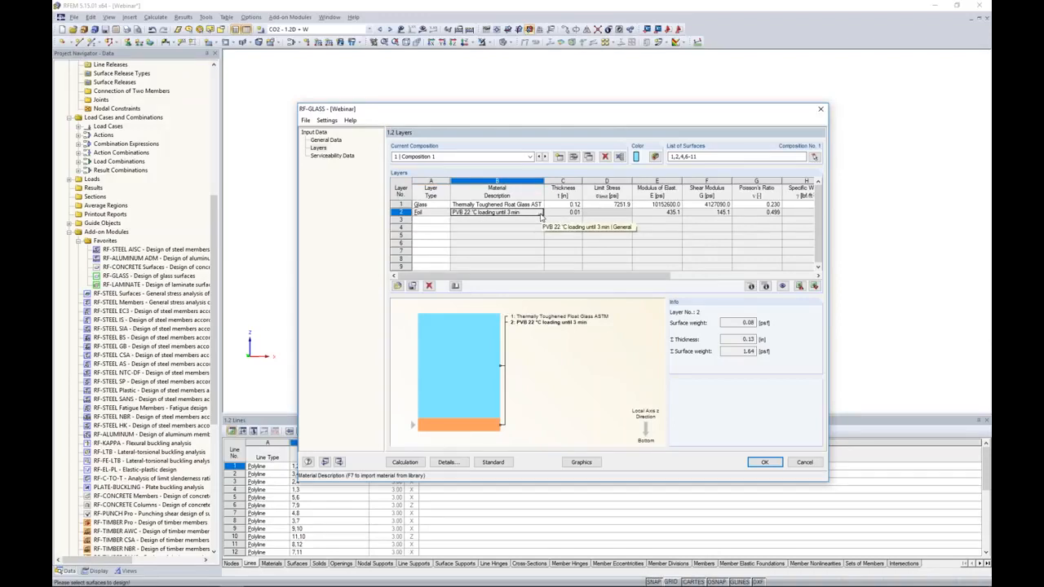
left_click(539, 213)
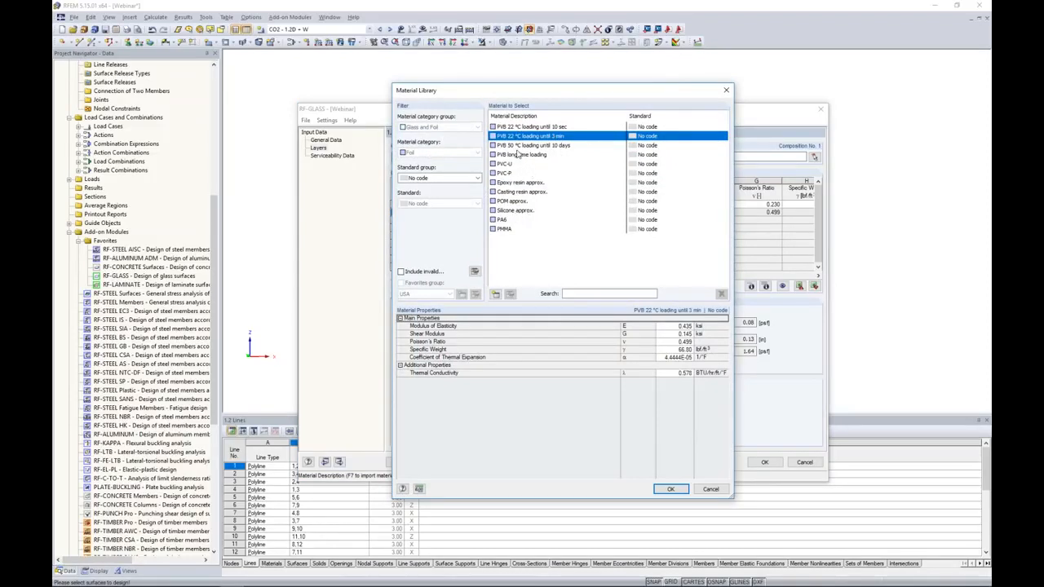
left_click(434, 177)
left_click(414, 200)
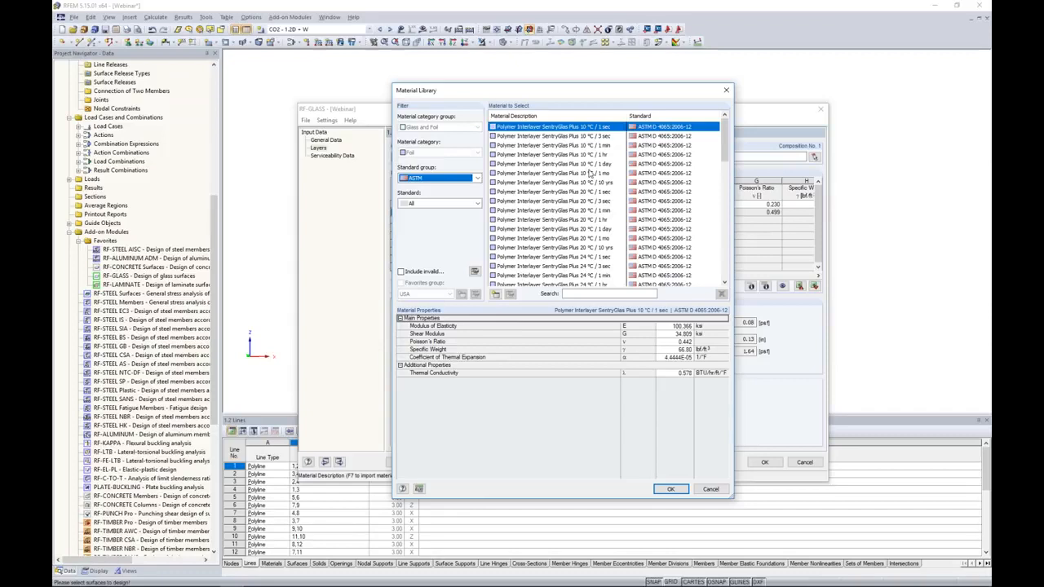
left_click(559, 220)
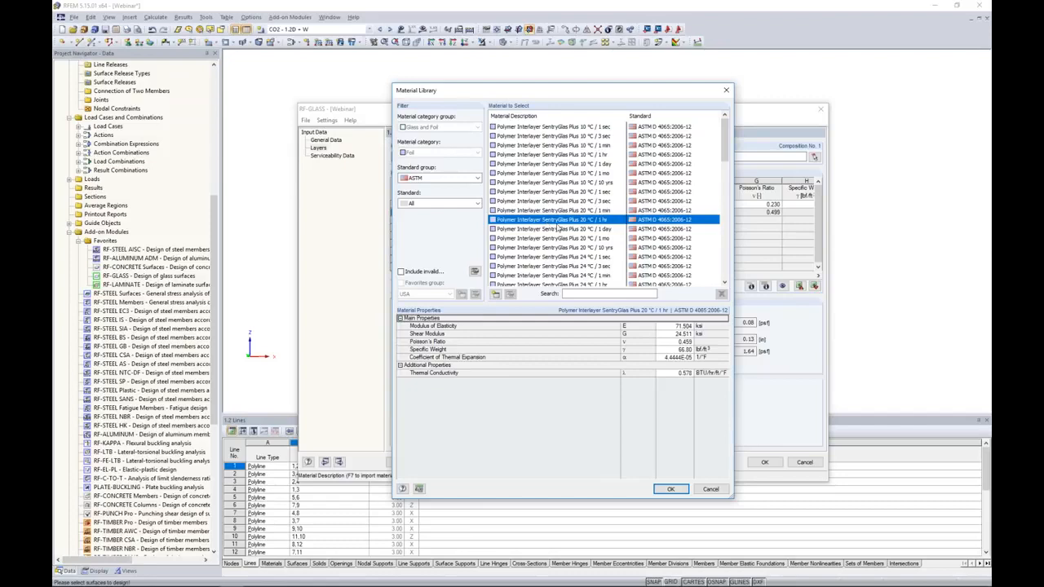
left_click(668, 490)
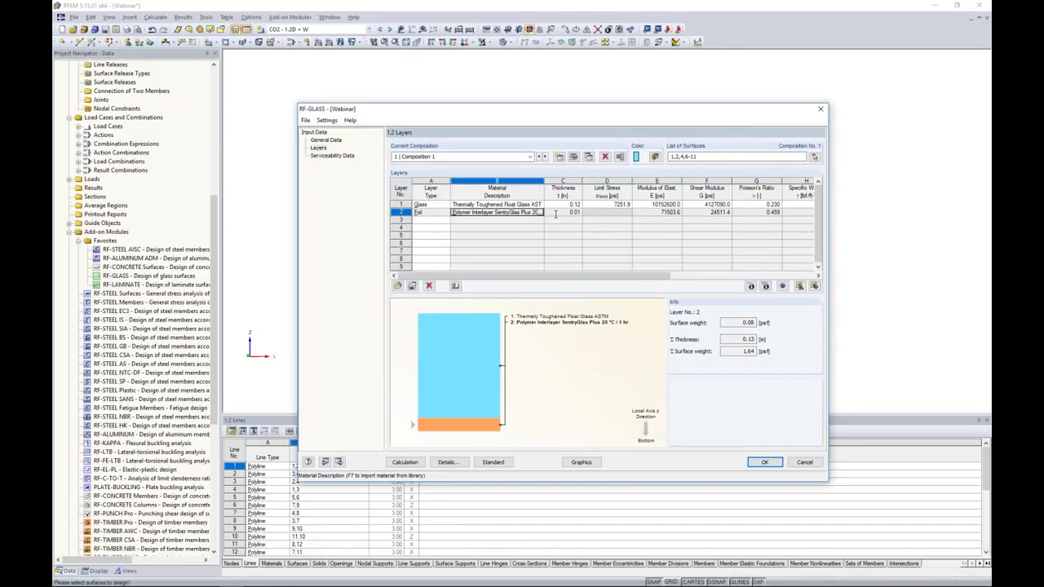
Step: Add a second glass layer as layer 3 below the foil and compare the composition with the facade model
left_click(436, 220)
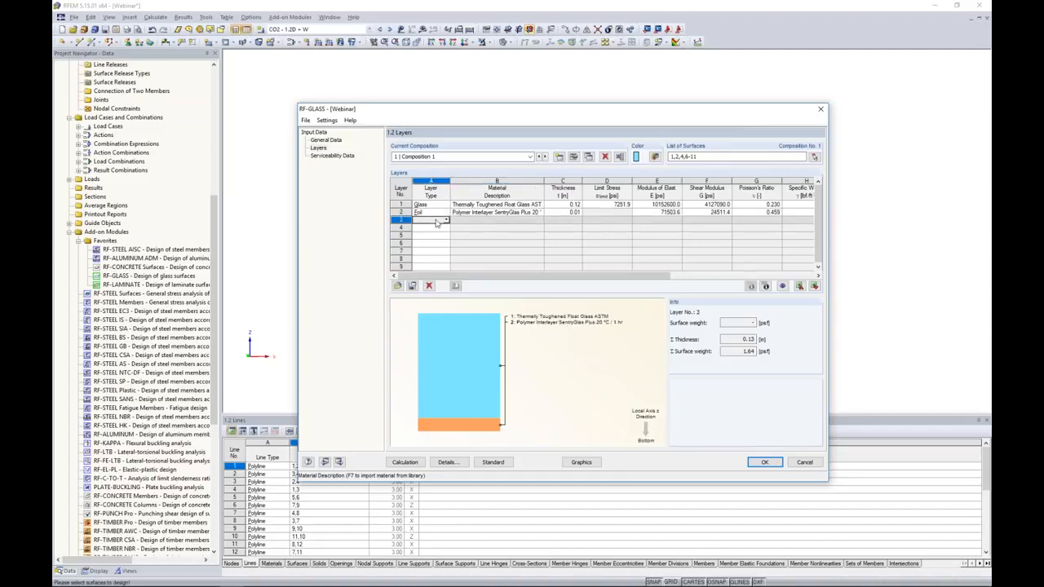
left_click(446, 220)
left_click(430, 227)
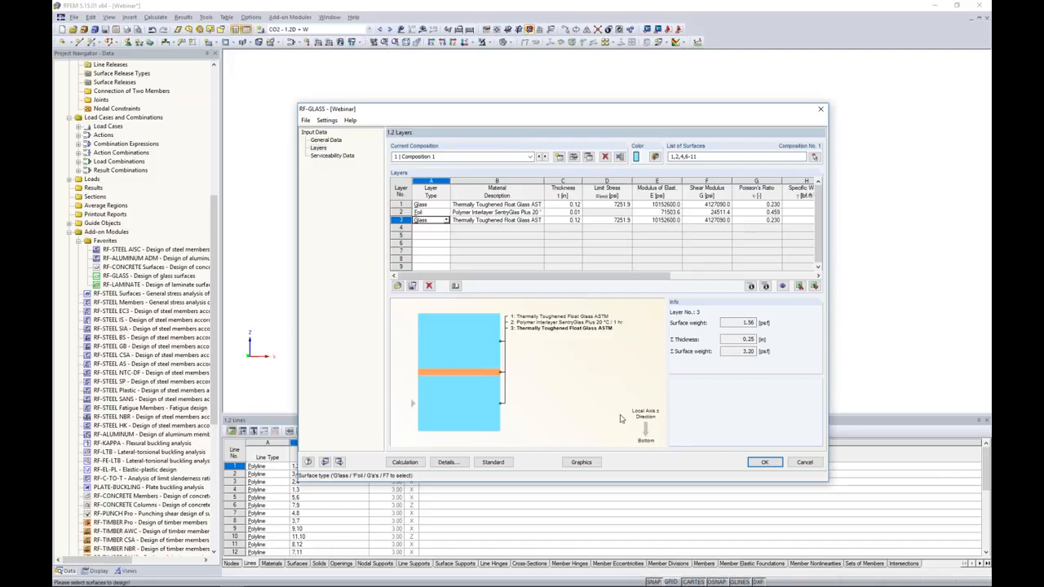
left_click_drag(590, 118, 781, 117)
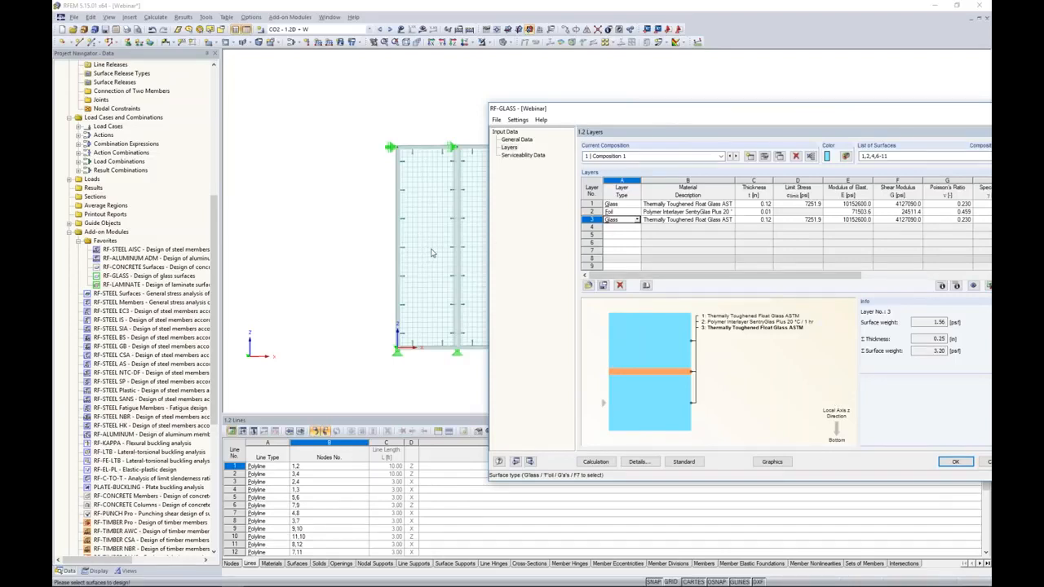
left_click_drag(739, 111, 575, 85)
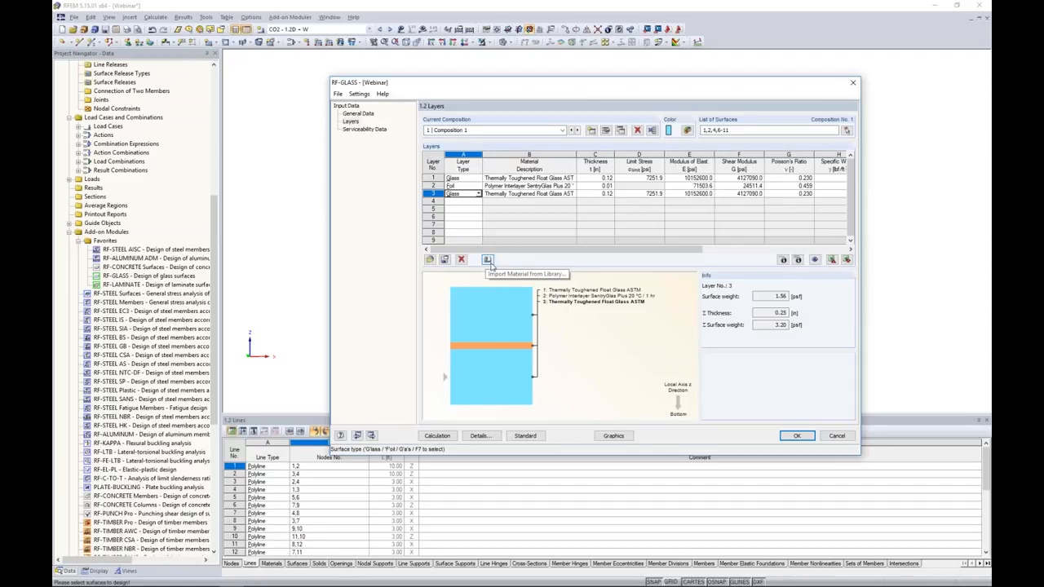
Step: Examine the partial stiffness matrix elements of glass layer 1 and open the extended stiffness matrix elements
left_click(569, 178)
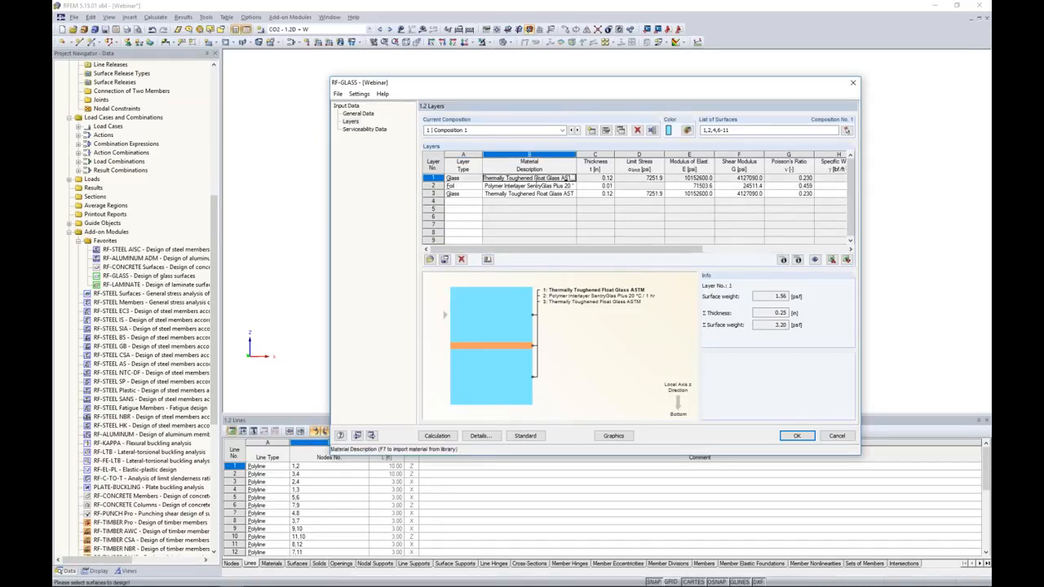
left_click(782, 260)
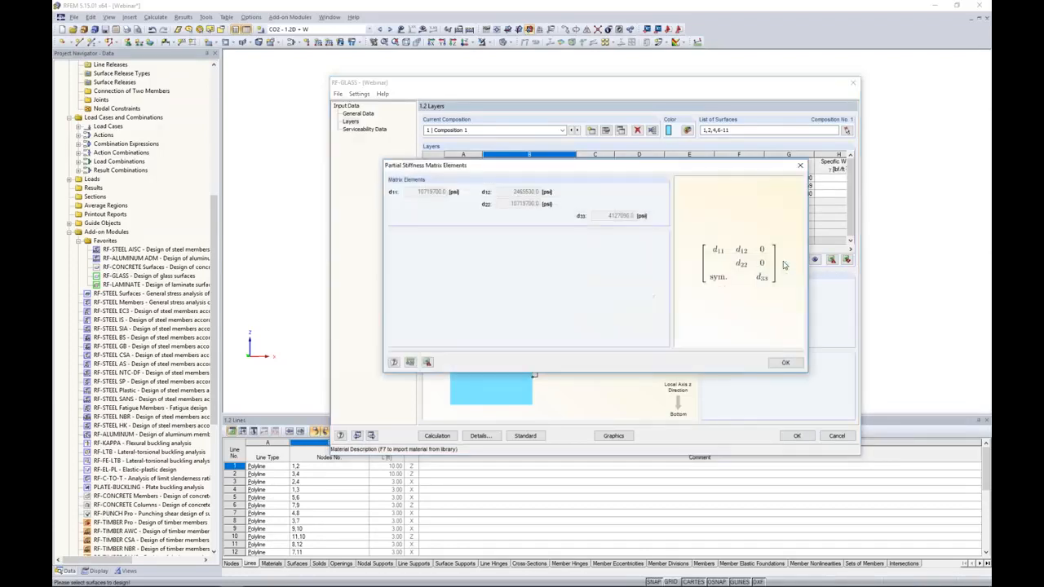
left_click_drag(662, 177, 624, 246)
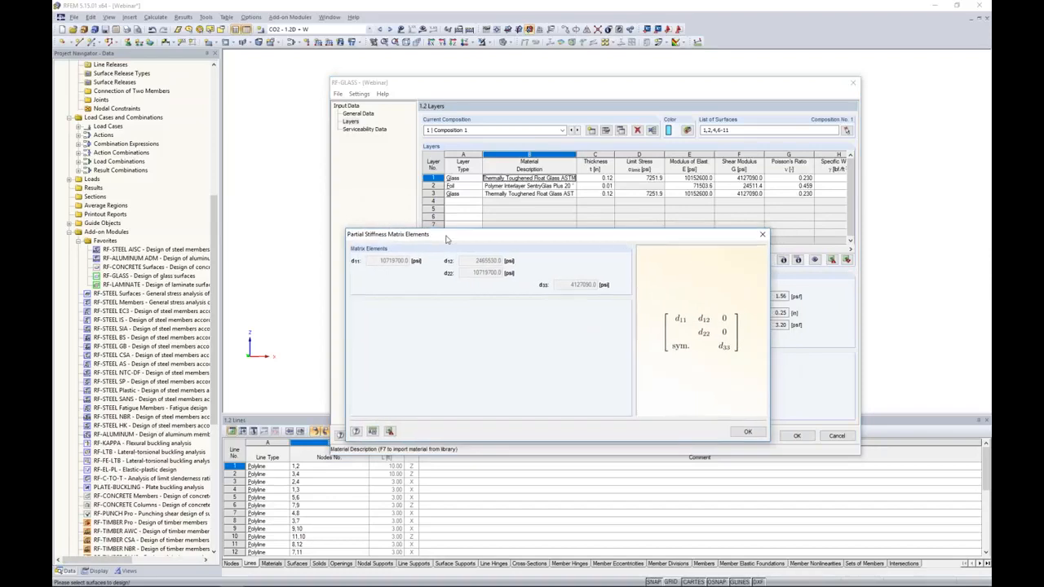
left_click(762, 234)
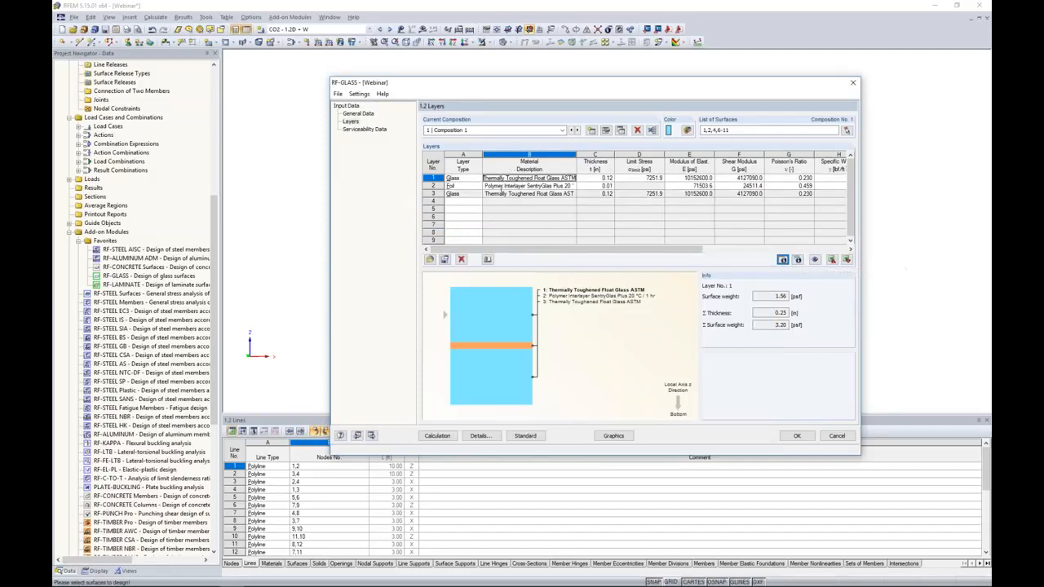
left_click(797, 261)
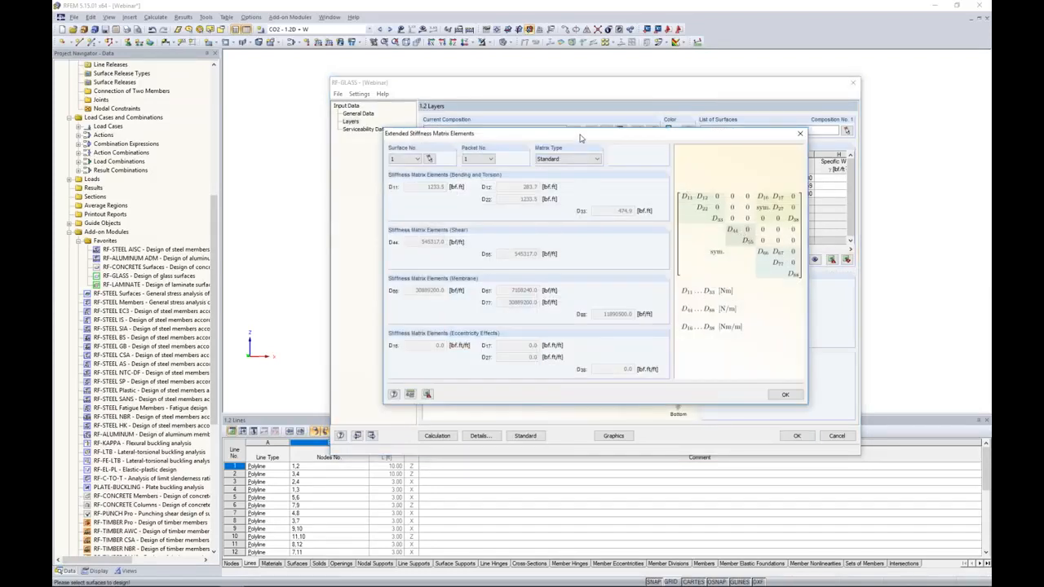
Step: Review the extended stiffness matrix elements and the calculation details of Composition 1, with Consider coupling enabled
left_click_drag(532, 168, 522, 195)
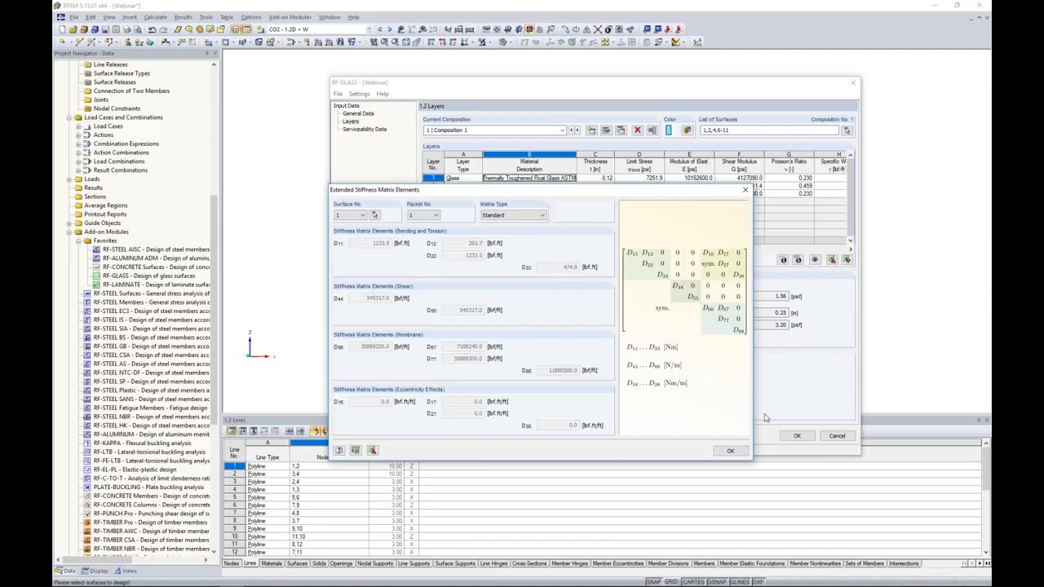
left_click(729, 451)
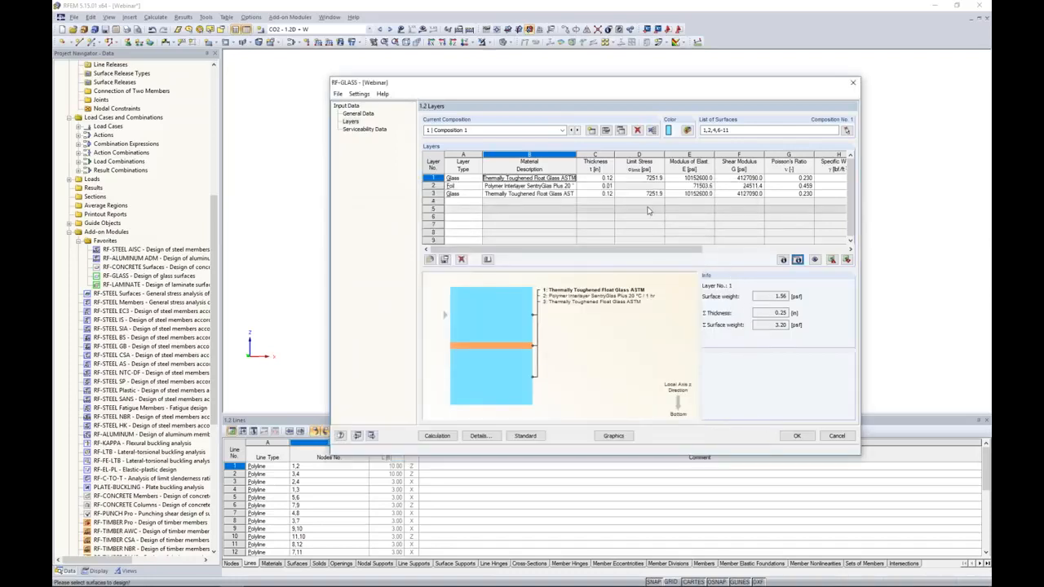
left_click(607, 131)
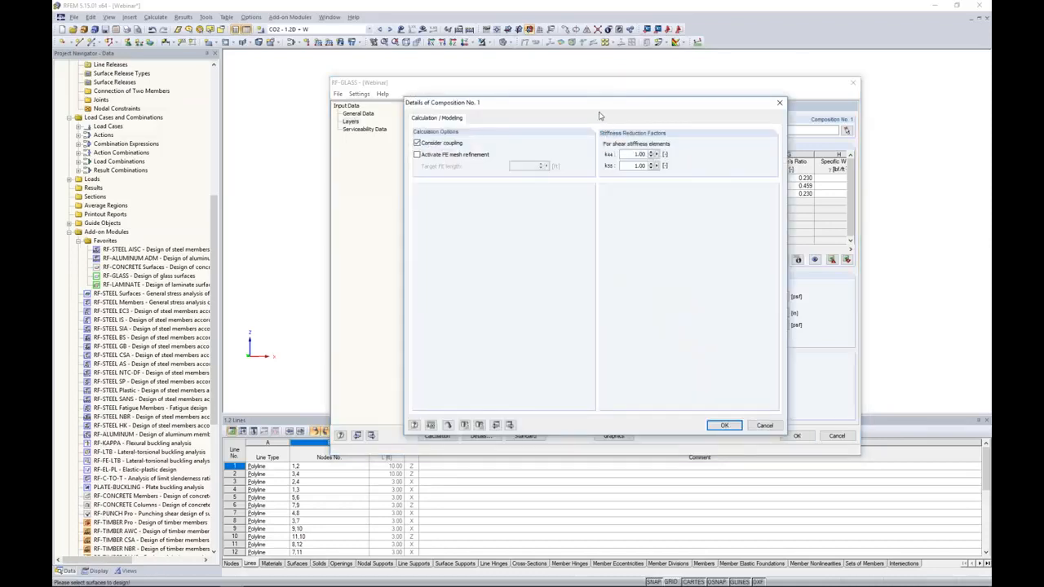
left_click_drag(596, 112, 592, 163)
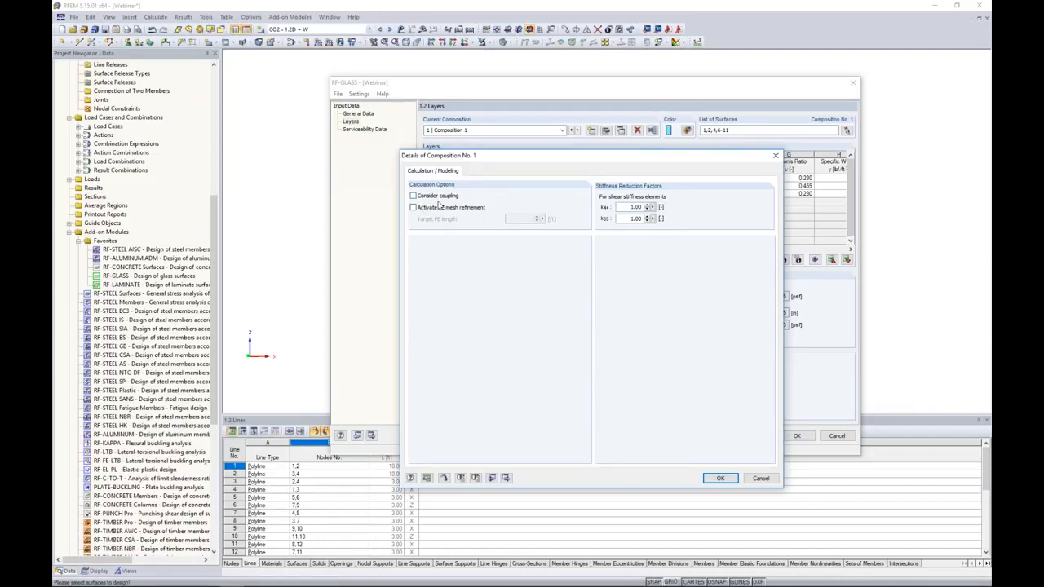
left_click(414, 197)
left_click(720, 478)
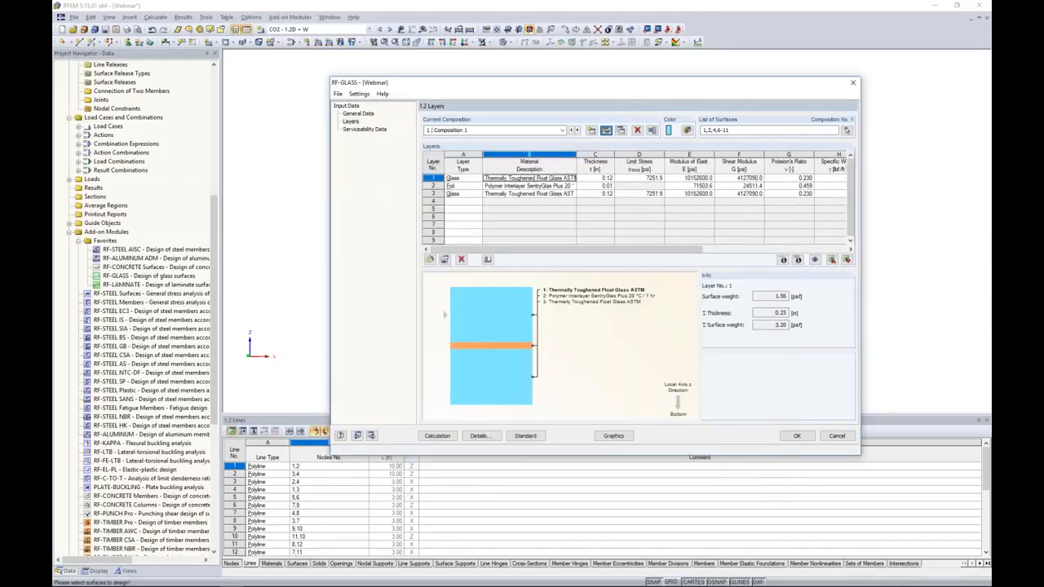
Step: Assign all glass surfaces (1,2,4,6-11) to the first row of the serviceability data by selecting them in the model
left_click(363, 129)
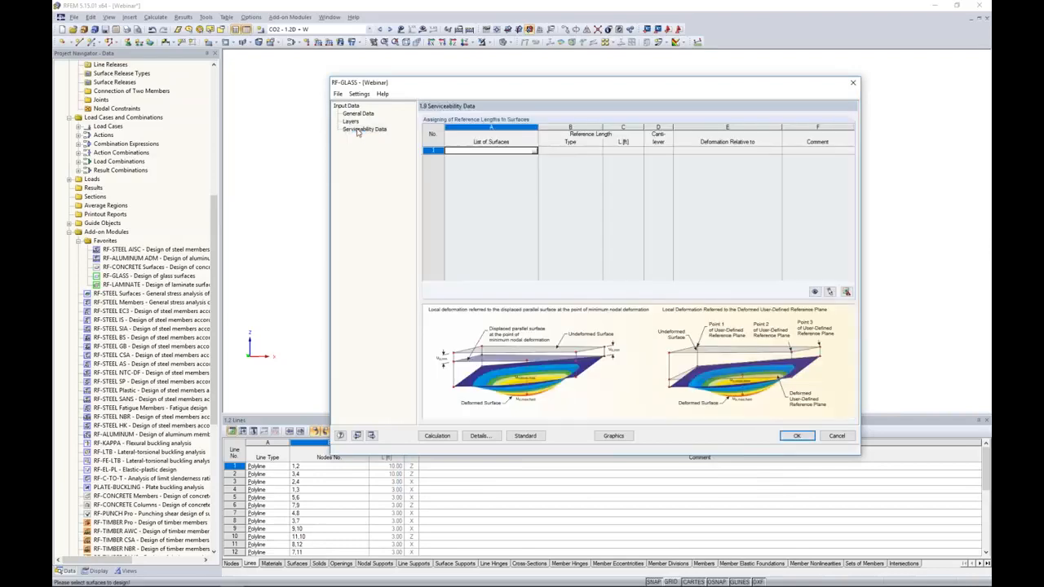
left_click(535, 152)
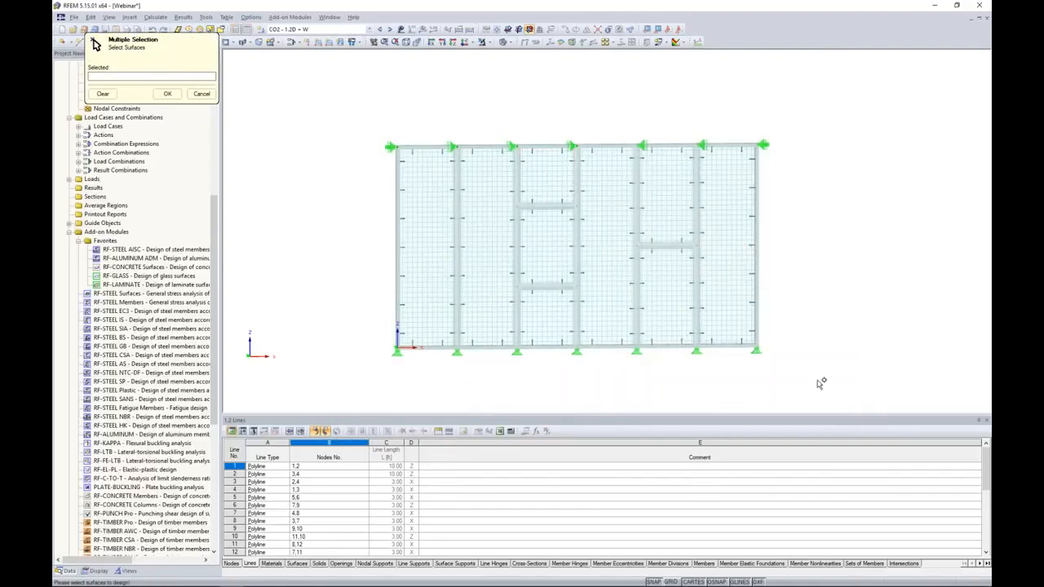
left_click_drag(790, 374, 375, 122)
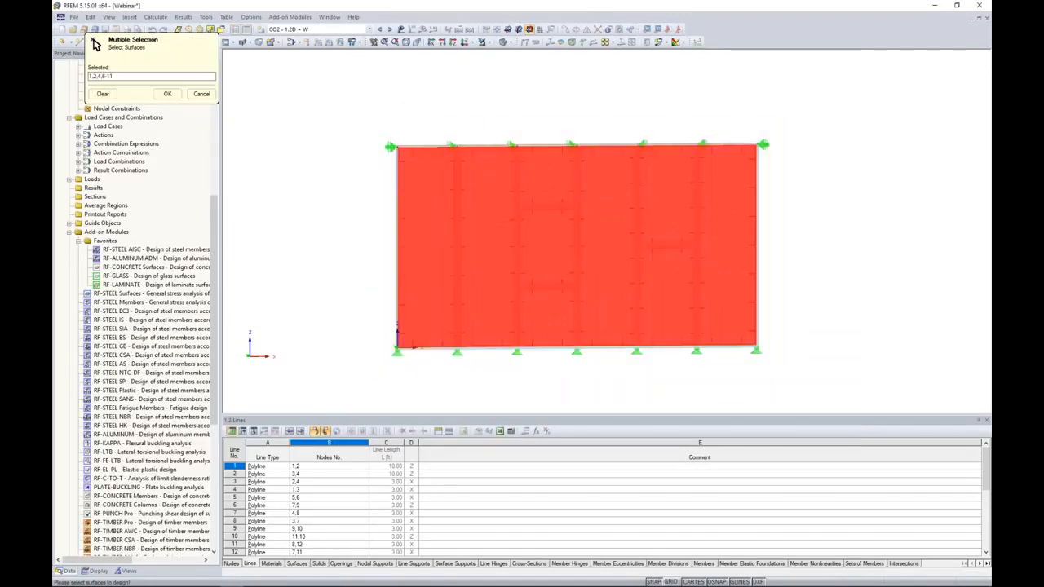
left_click(168, 94)
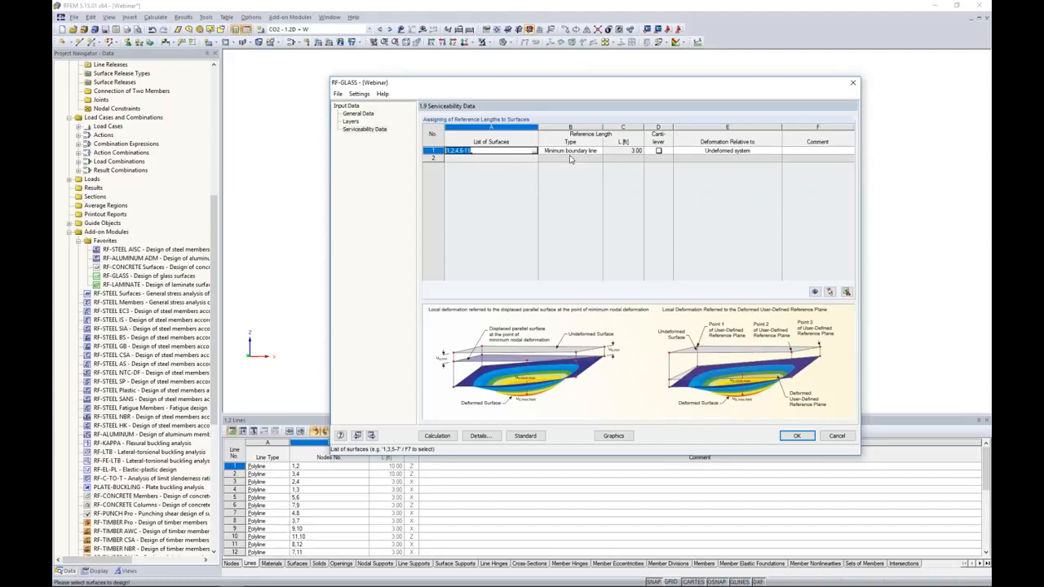
Step: Set the surfaces' reference length type to Maximum boundary line and their deformation relative to Undeformed system
left_click(571, 151)
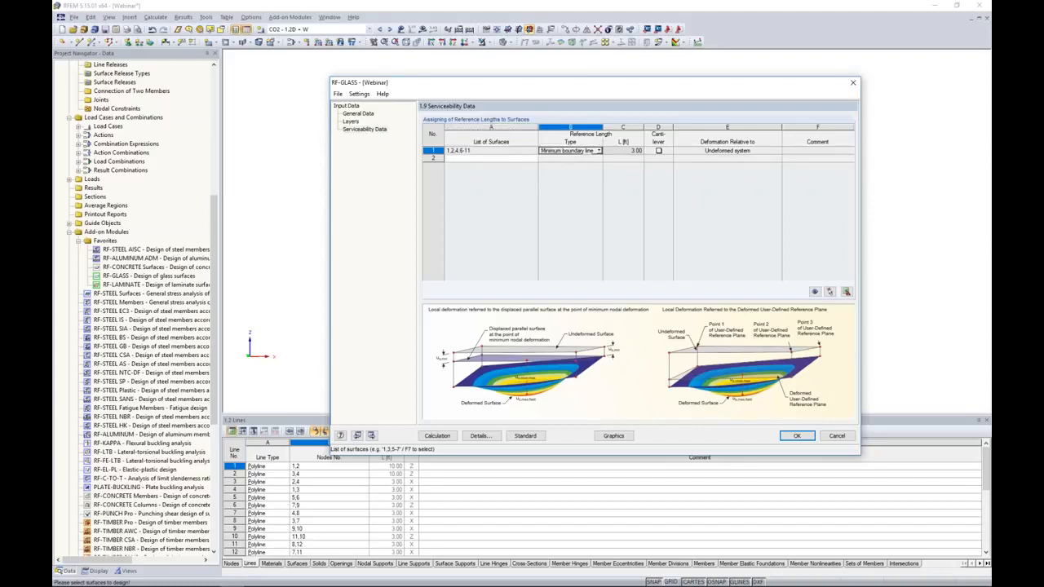
left_click(600, 152)
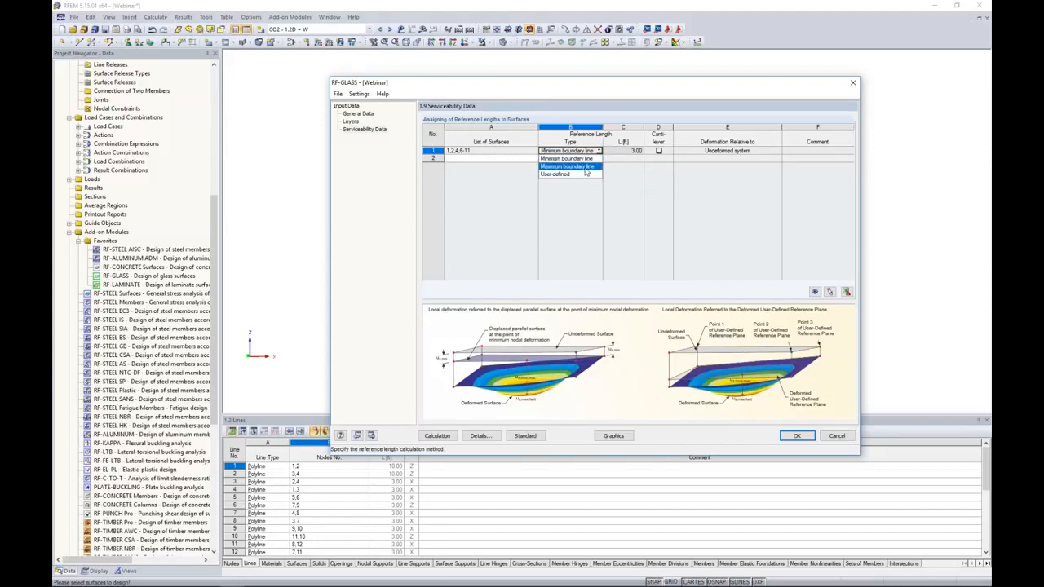
left_click(579, 168)
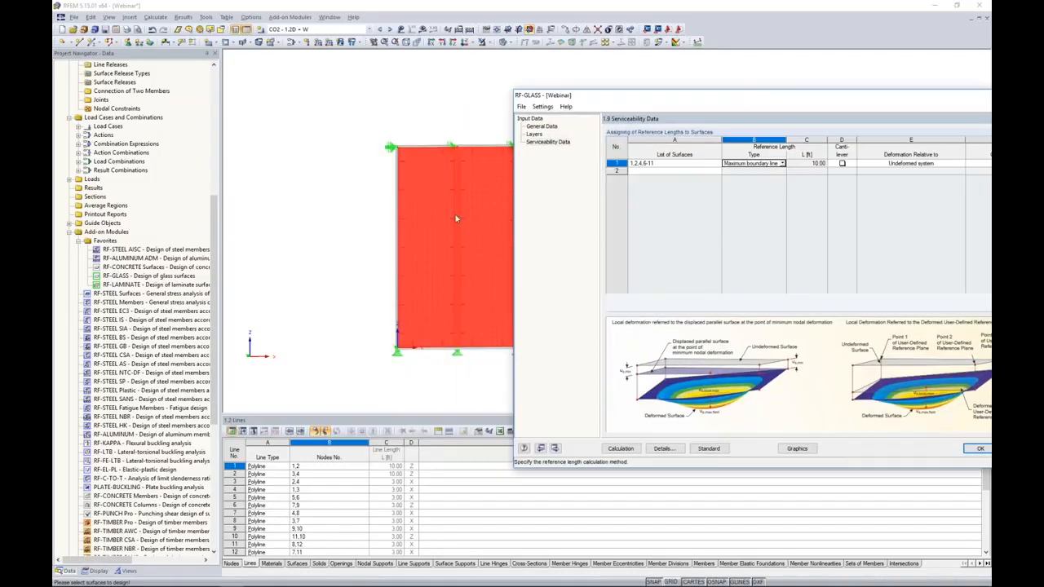
left_click_drag(738, 101, 546, 98)
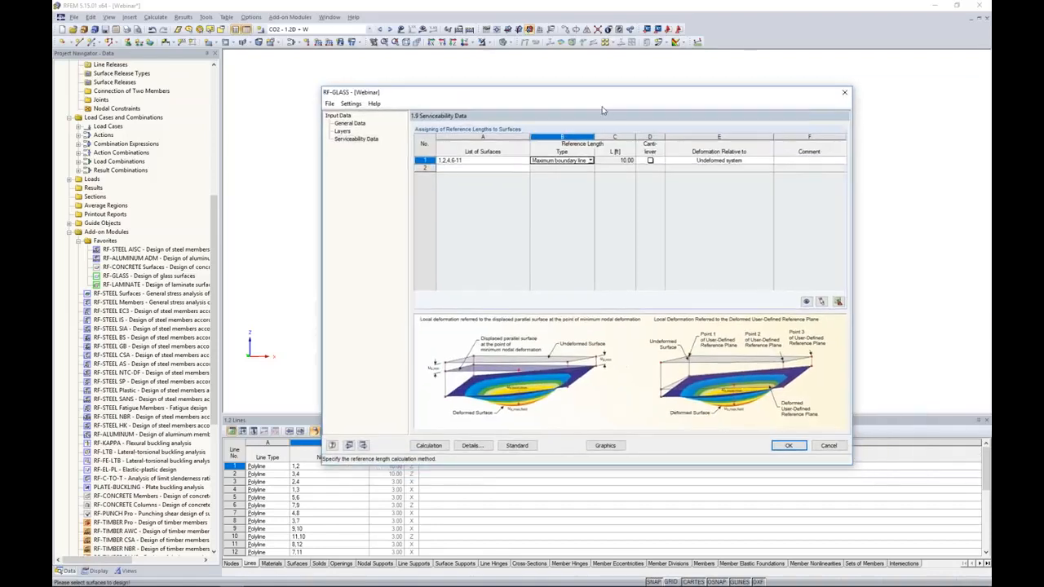
left_click(706, 163)
left_click(708, 161)
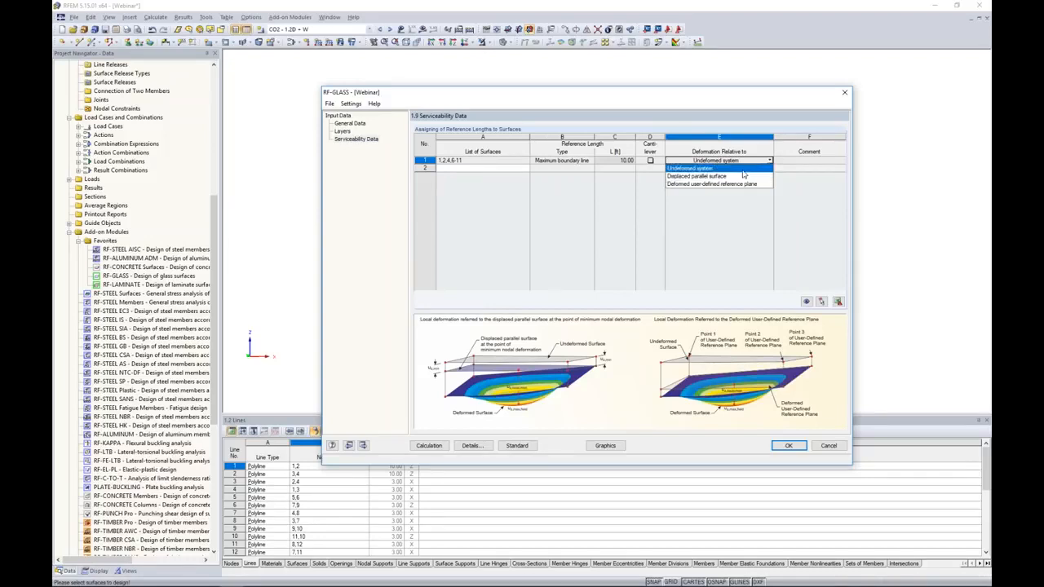
left_click(741, 169)
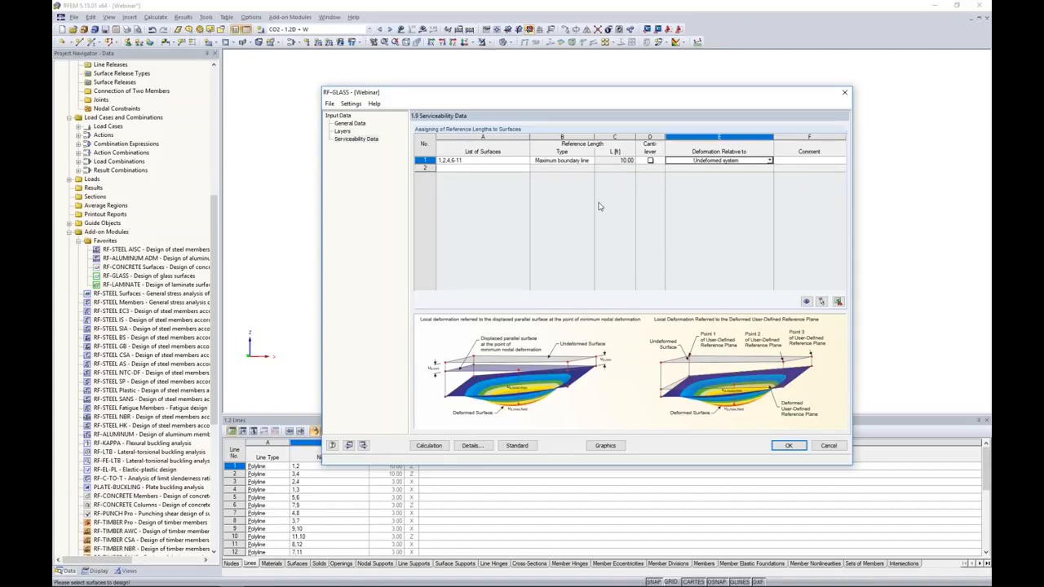
Step: Check the standard's serviceability deflection limits and run the glass design calculation
left_click(516, 447)
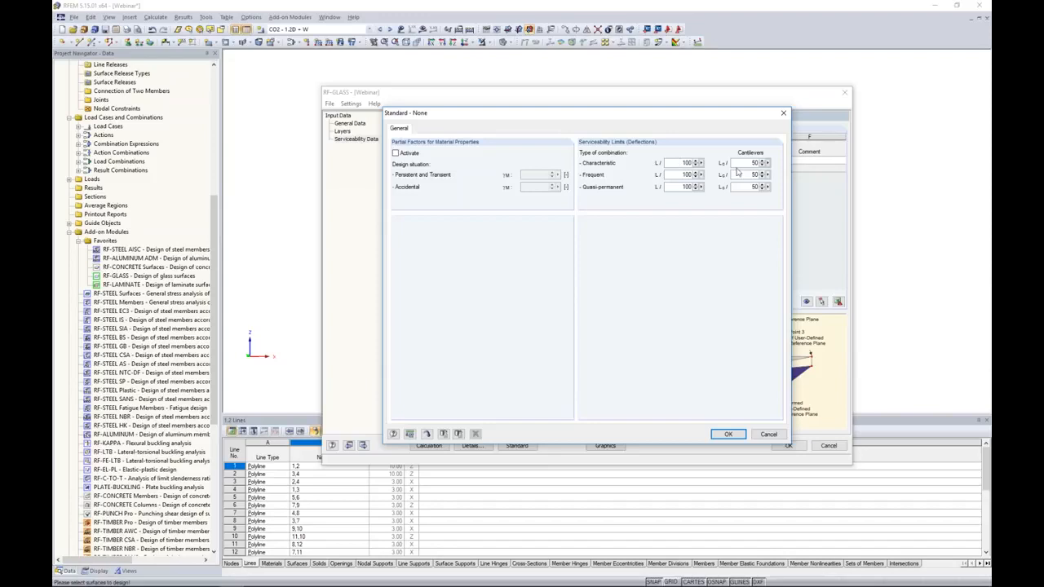
left_click(730, 434)
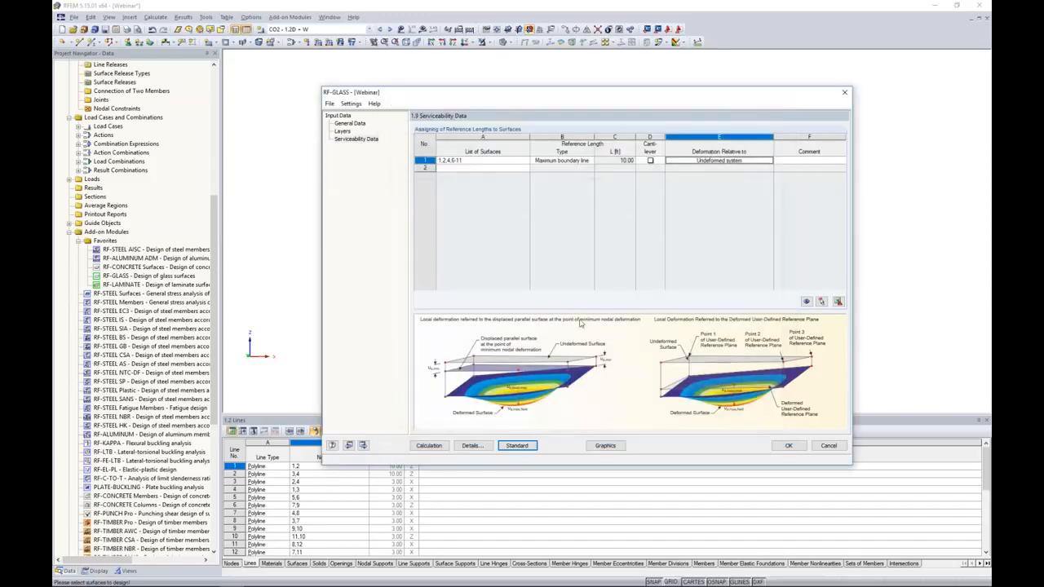
left_click(426, 447)
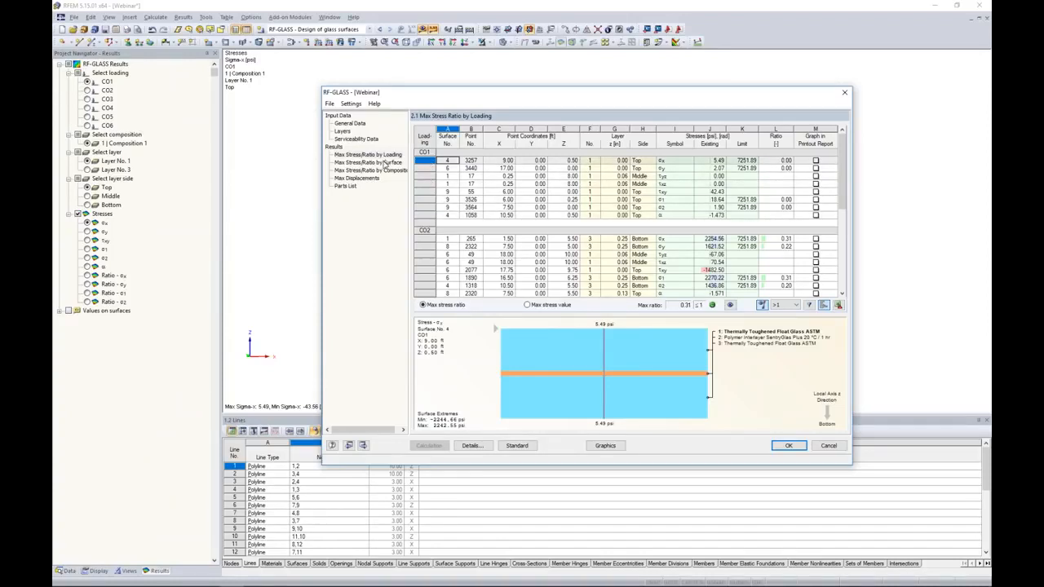
Step: Review the maximum stress ratio results by loading and by surface
left_click(349, 156)
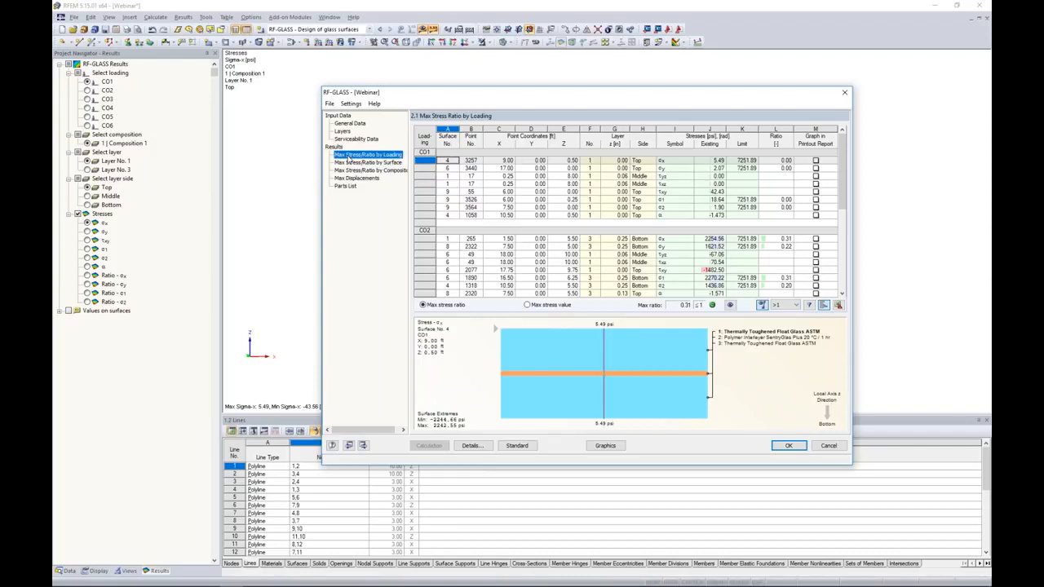
left_click(353, 162)
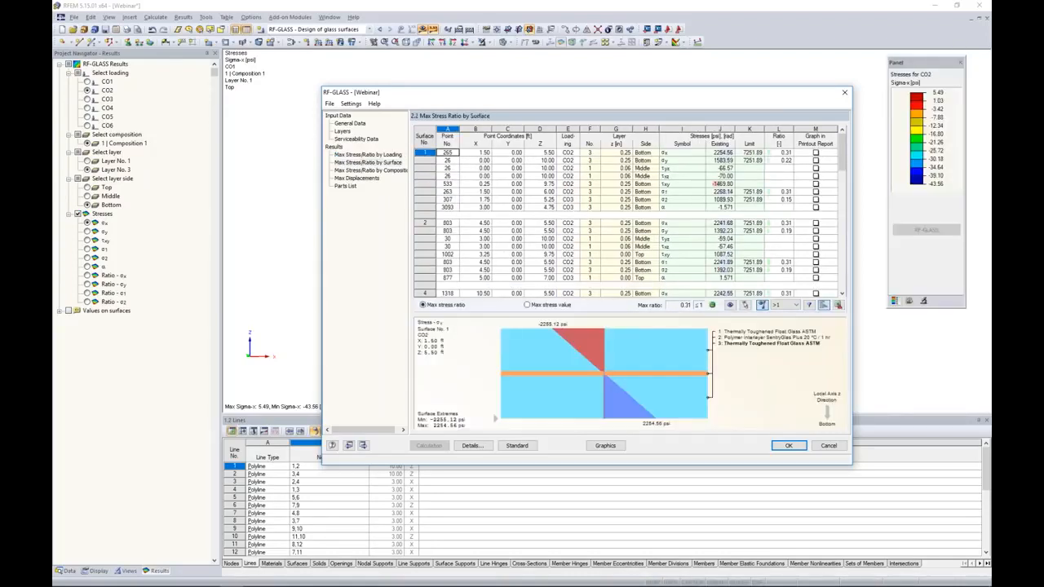
scroll(844, 172, "down", 6)
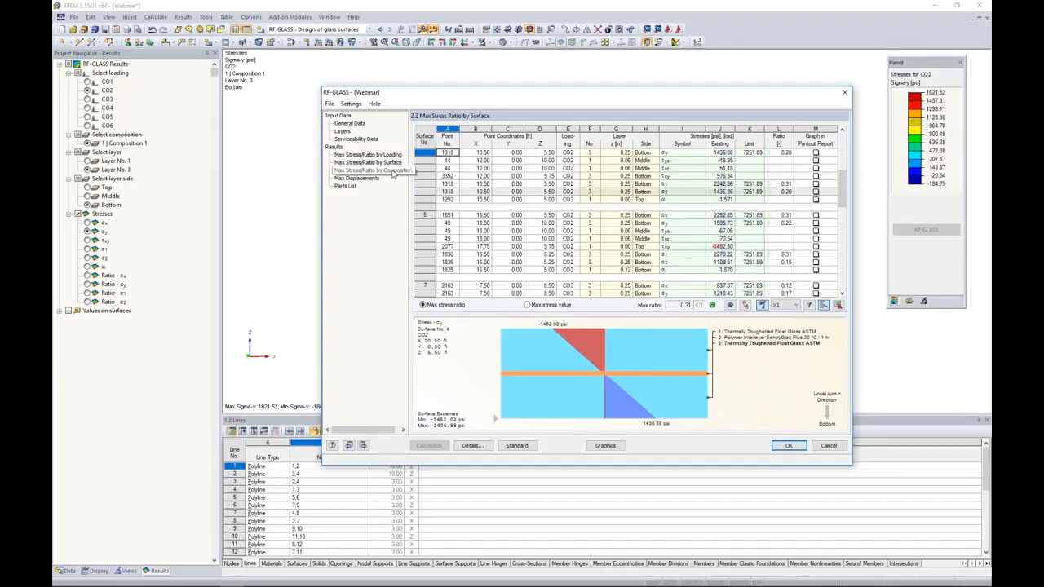
Step: Inspect the τyz, σ2 and σx stress results of surface 6 in the by-surface table, with their plots on the model
left_click_drag(475, 100, 420, 274)
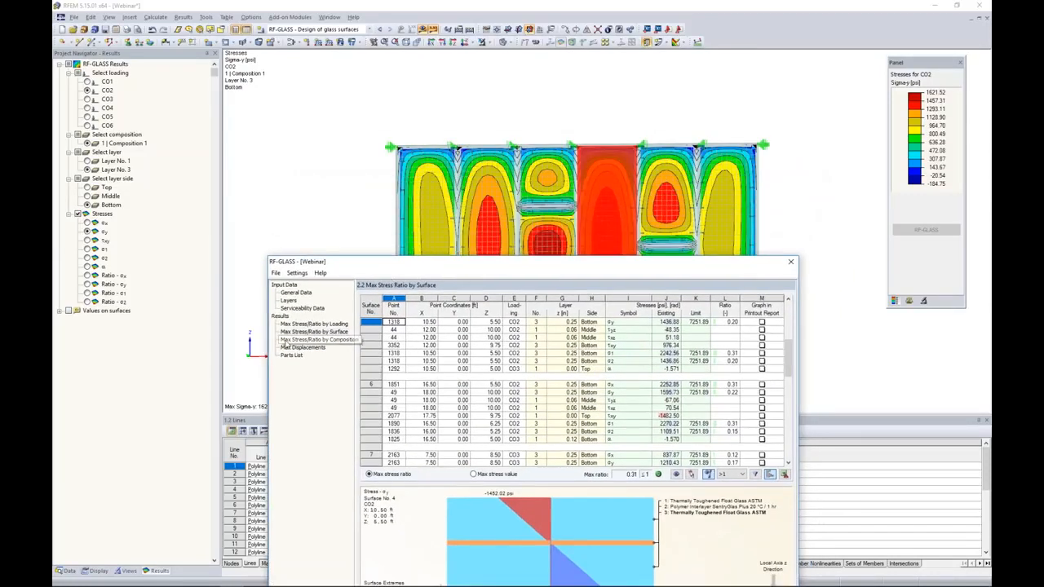
left_click(435, 353)
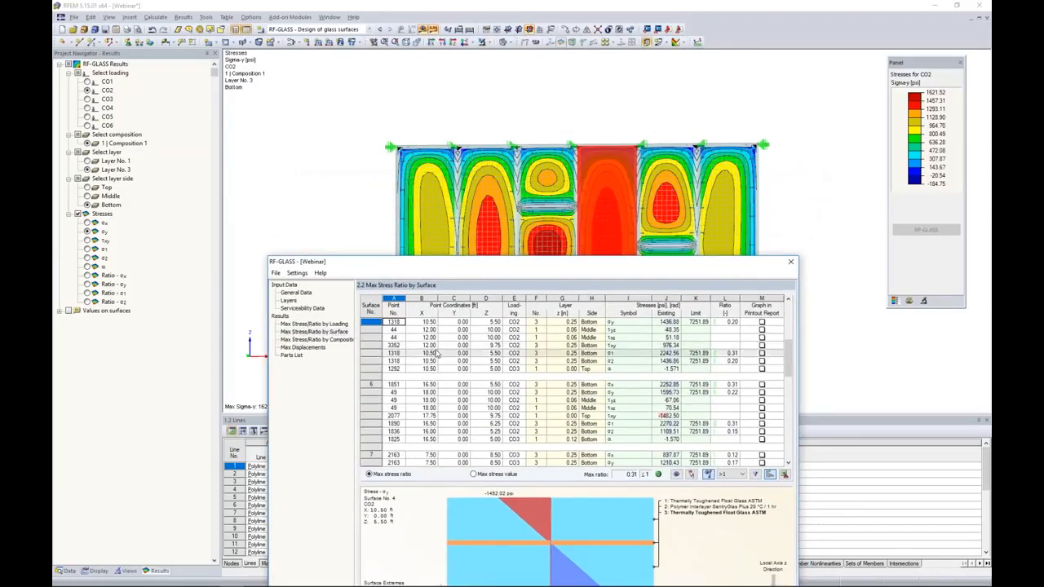
left_click_drag(470, 264, 473, 317)
left_click(492, 454)
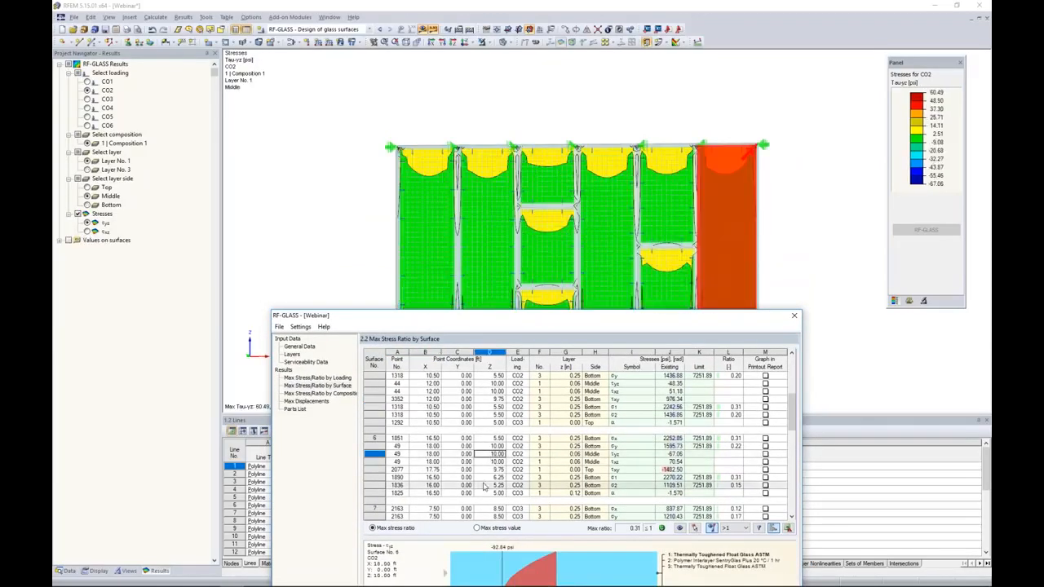
left_click(485, 486)
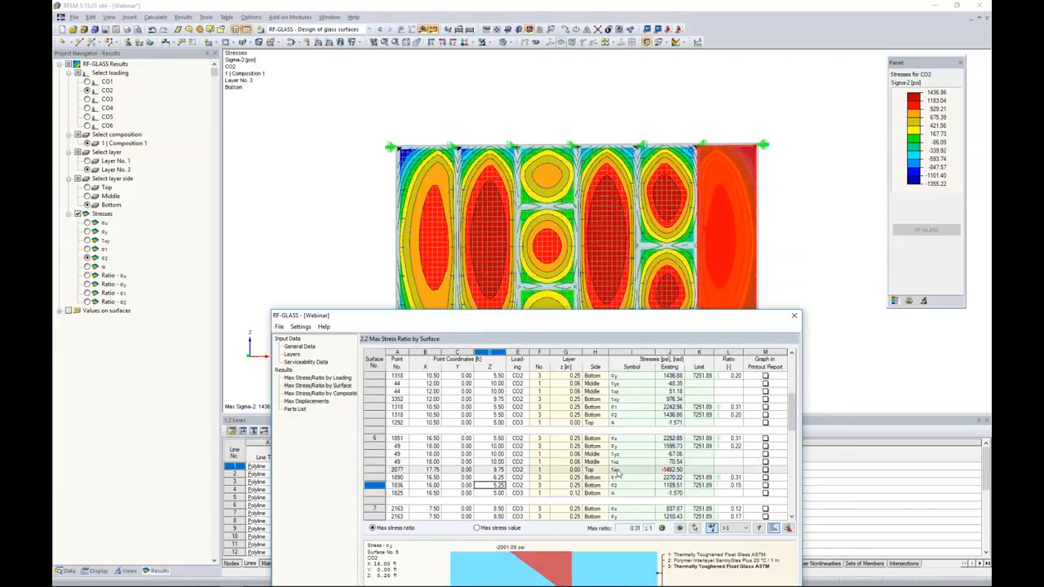
left_click(629, 440)
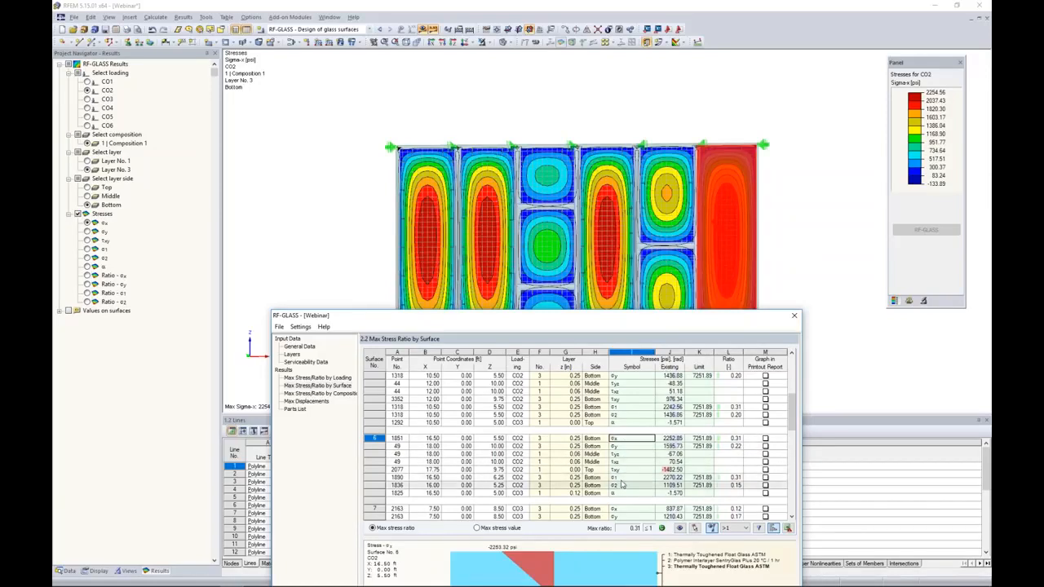
left_click_drag(620, 314, 618, 150)
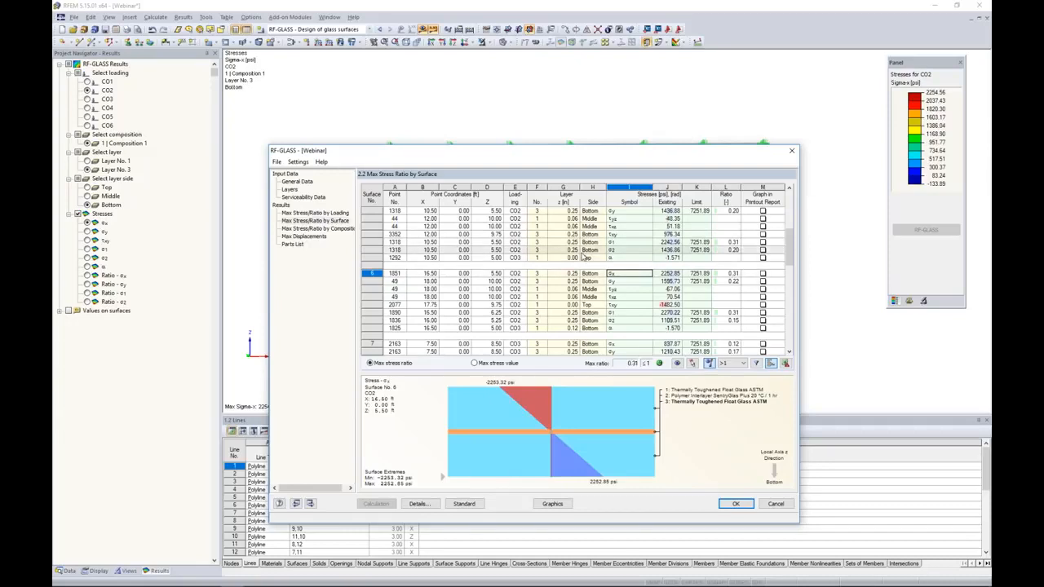
scroll(732, 254, "down", 2)
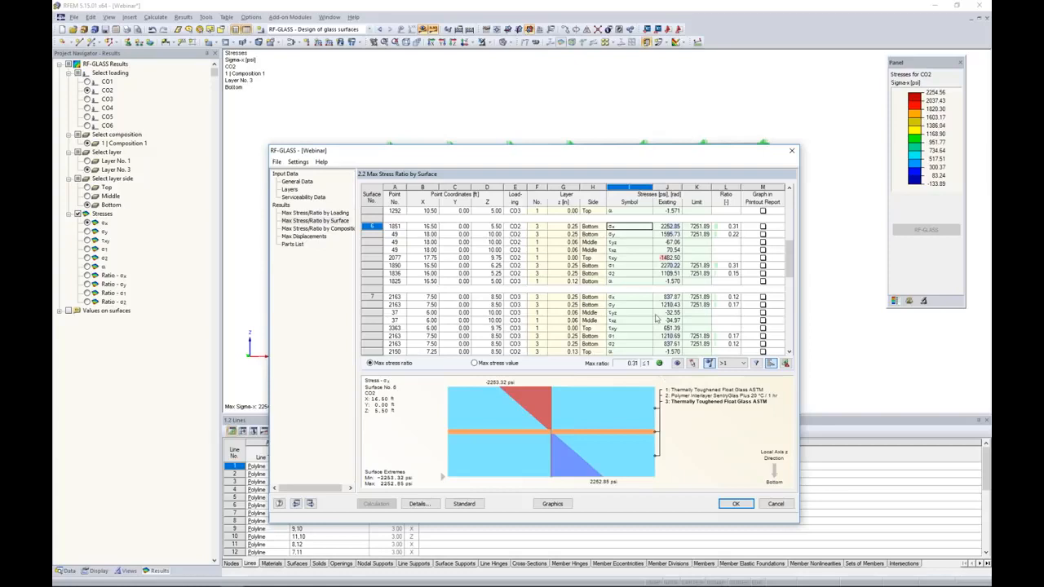
Step: Review the maximum displacements of the glass surfaces and the parts list
left_click(306, 236)
left_click_drag(575, 153, 592, 88)
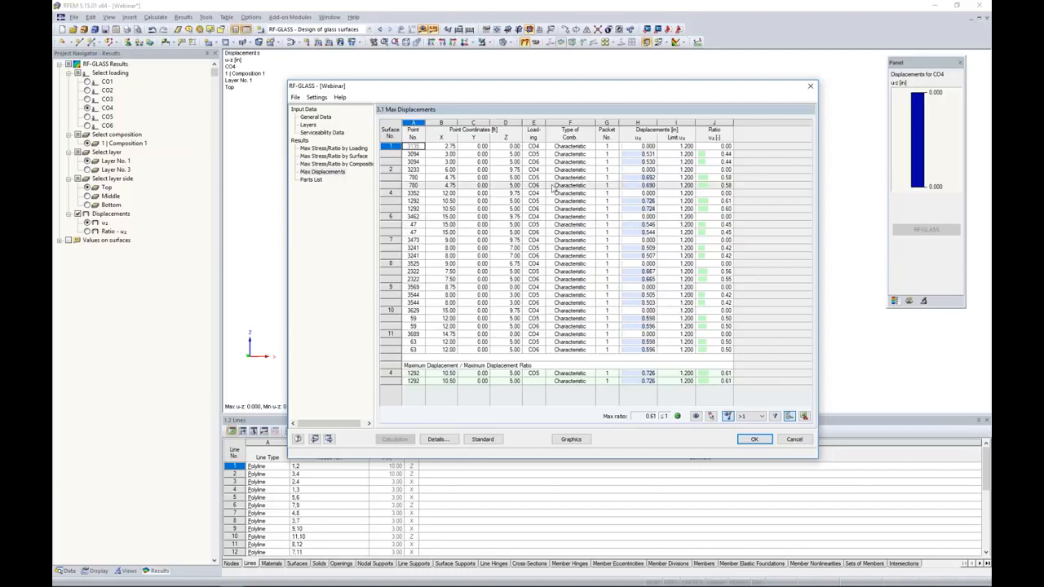
left_click(311, 181)
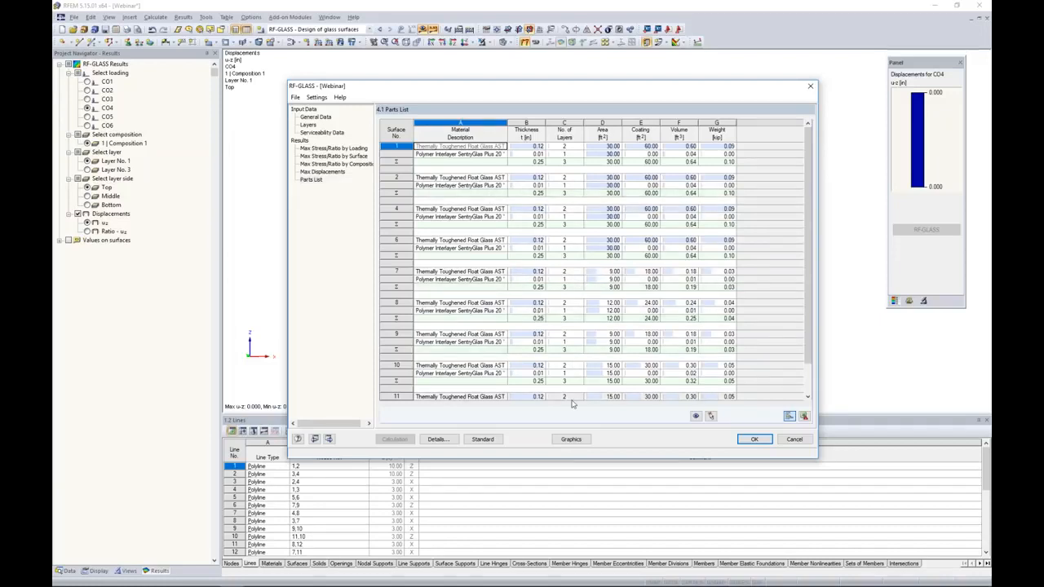
Step: Display the glass design results graphically on the model, showing top-side σx stresses for CO1 in Layer No. 3
left_click(571, 440)
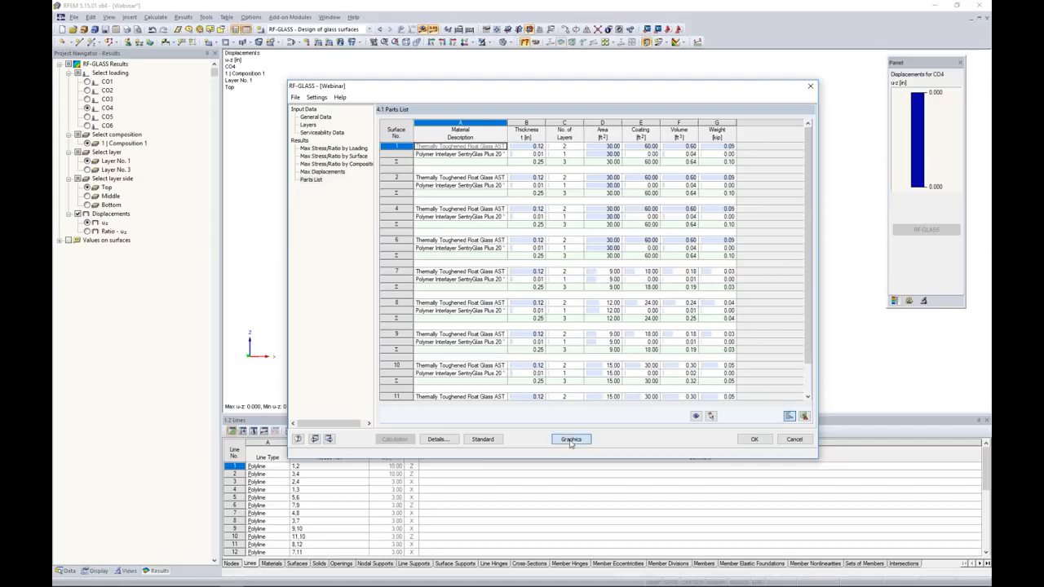
left_click(87, 81)
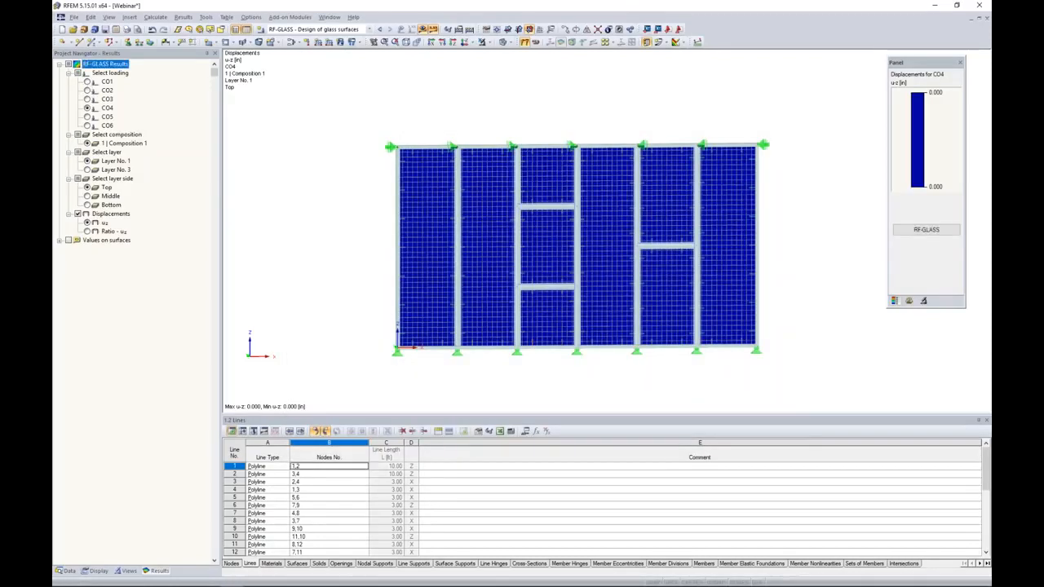
middle_click_drag(385, 249, 333, 232, "ctrl")
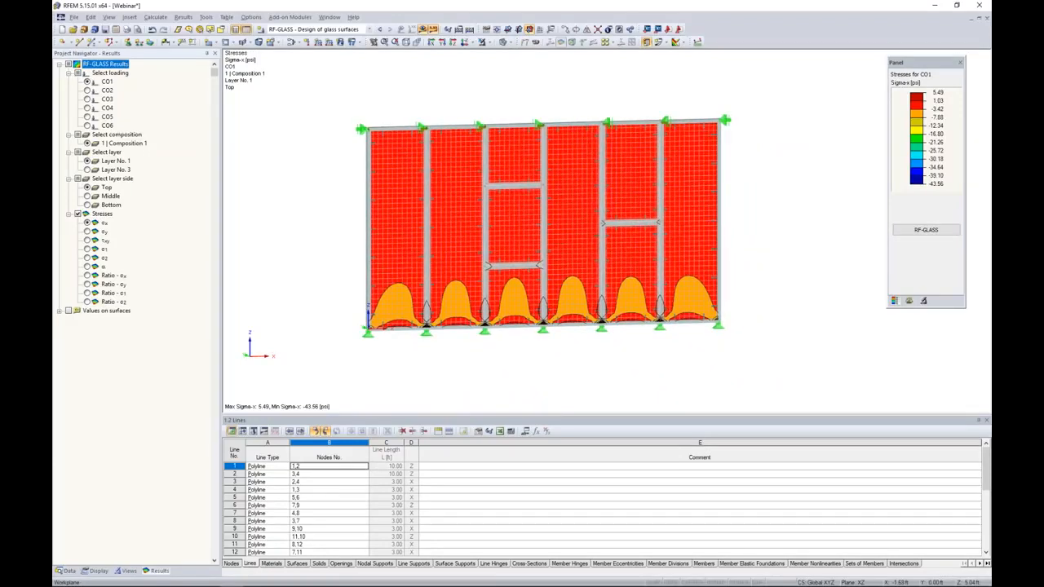
left_click(302, 28)
left_click(292, 102)
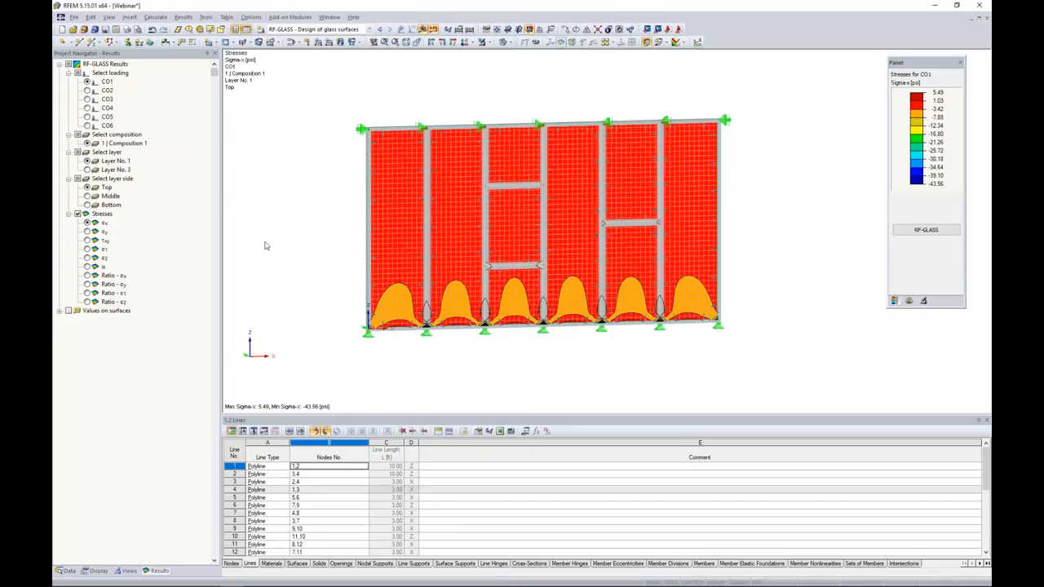
left_click(88, 170)
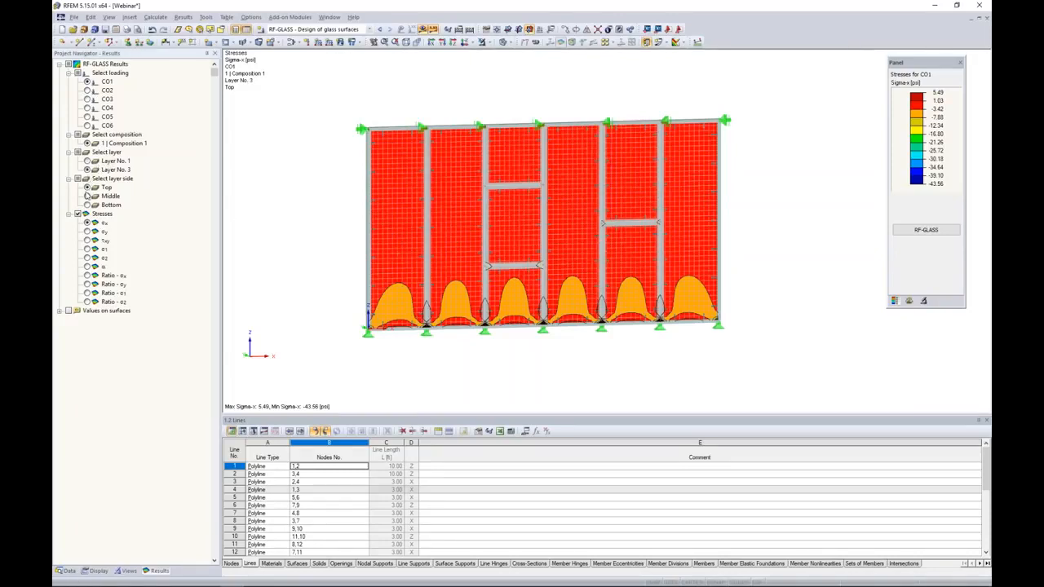
Step: Examine the bottom-side σx, σy and τxy stresses and the σx and σy ratios of Layer No. 3 for CO1 on the model
left_click(87, 205)
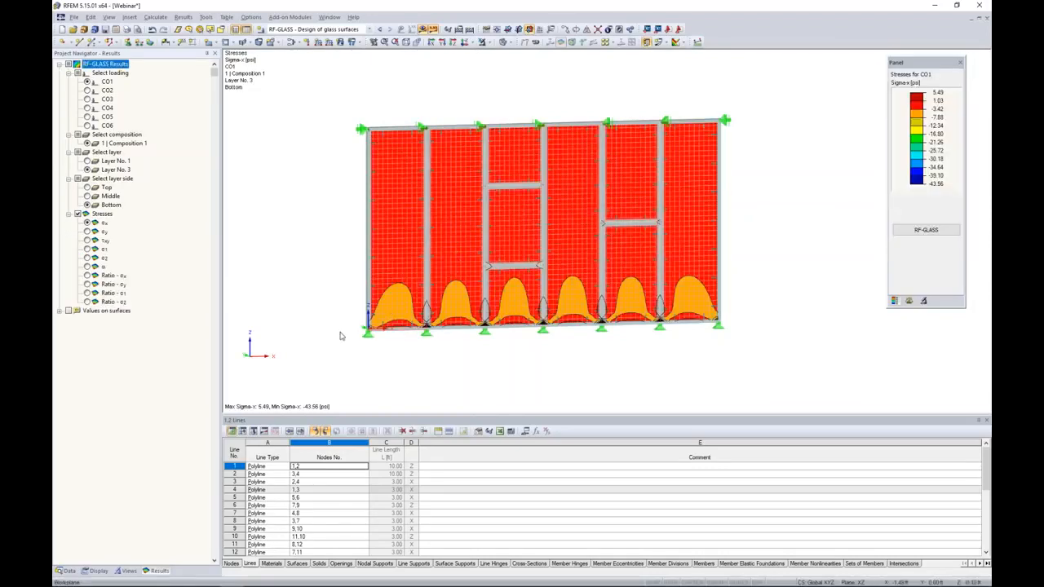
left_click(87, 232)
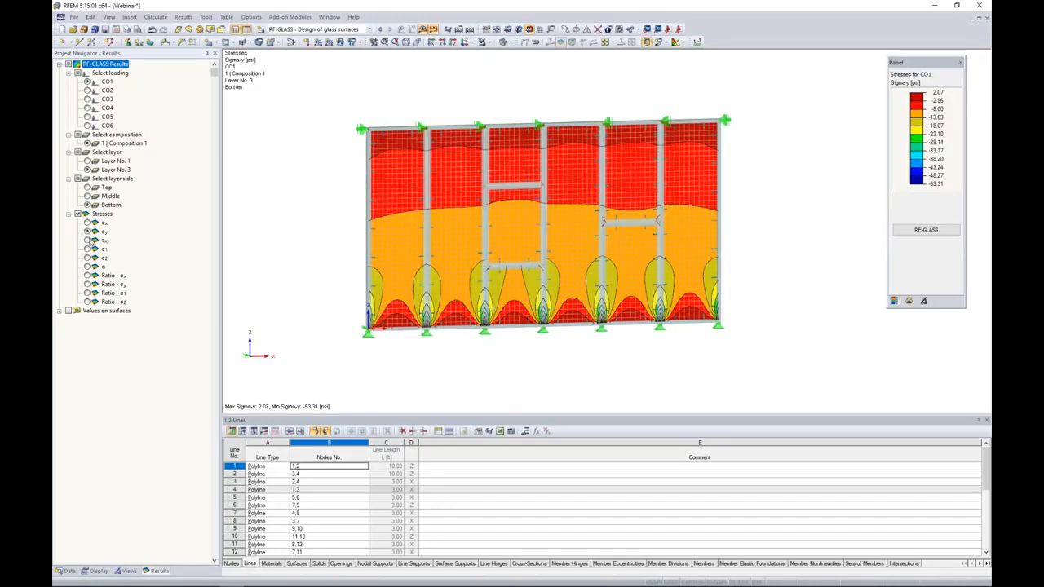
left_click(87, 240)
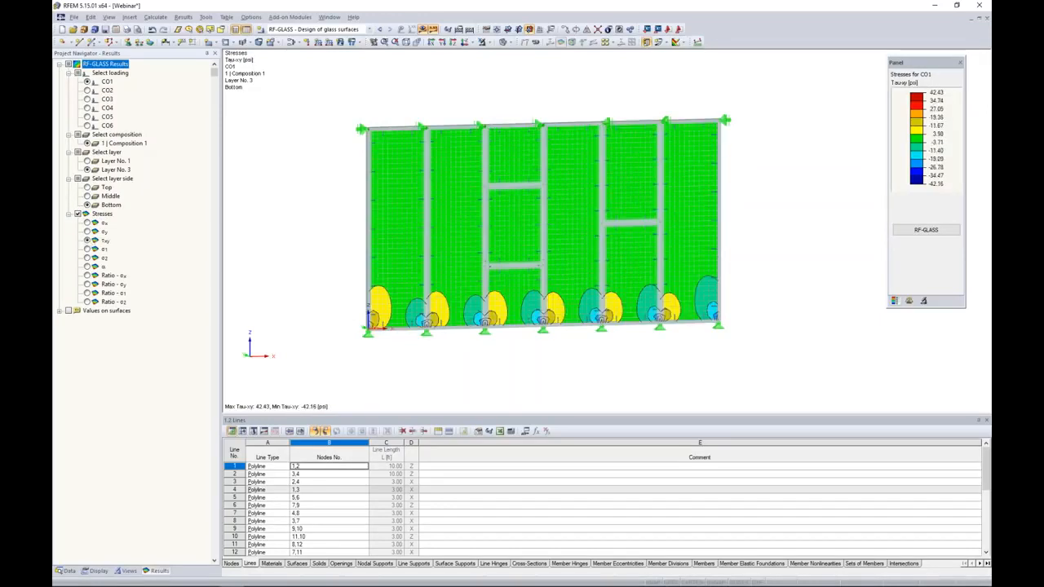
left_click(87, 276)
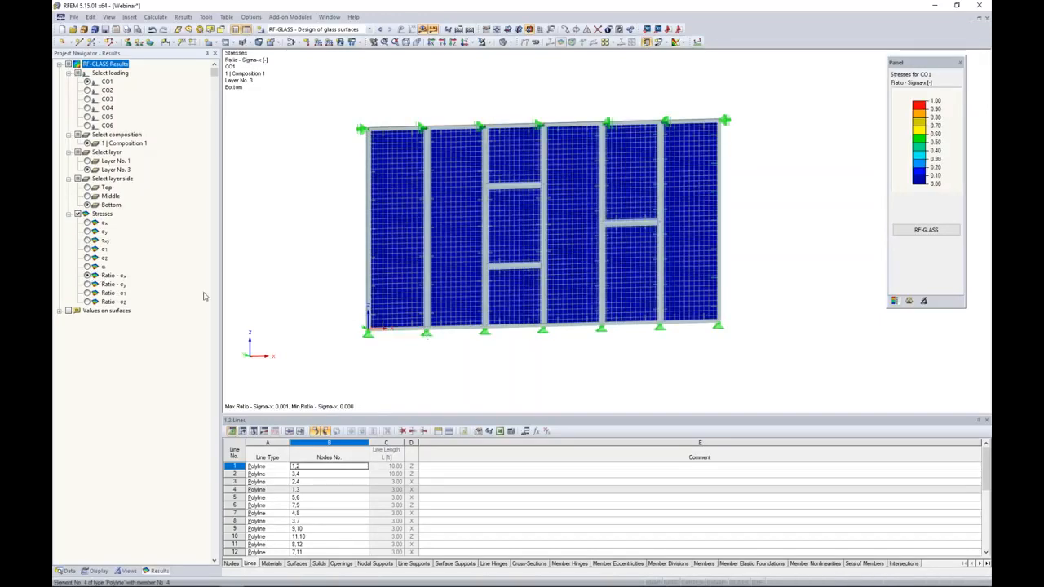
left_click(87, 284)
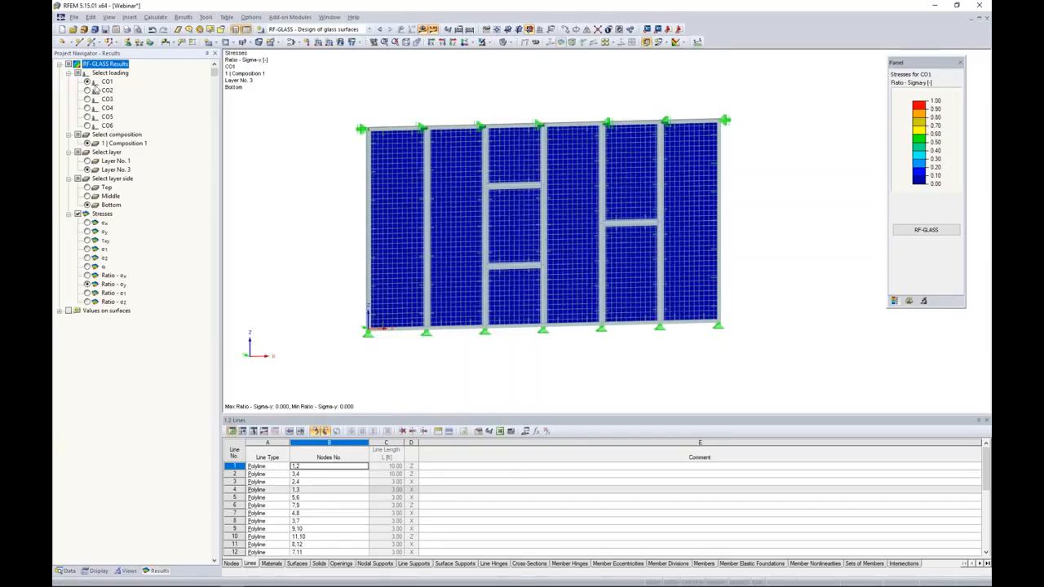
left_click(88, 222)
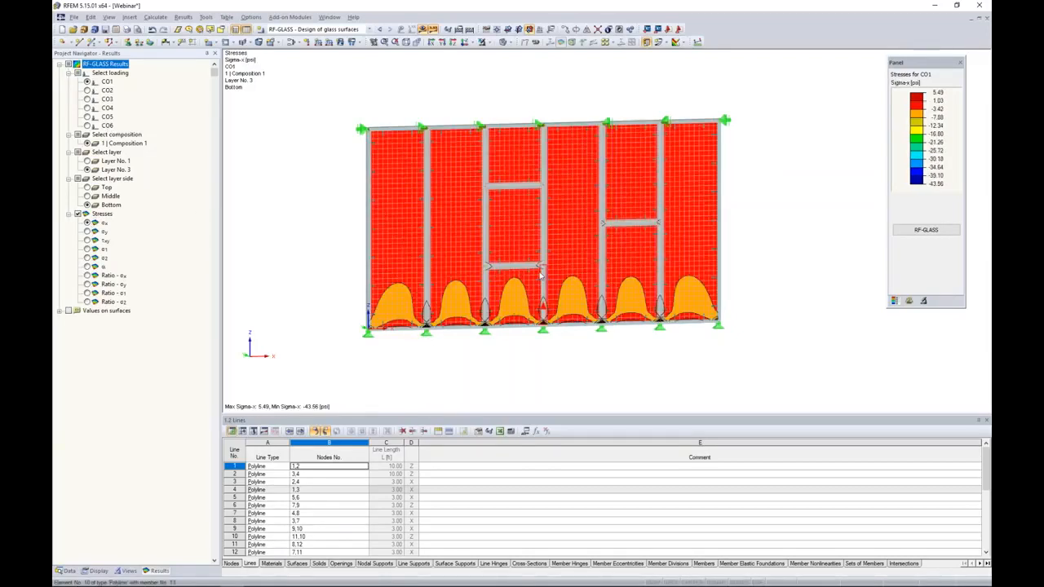
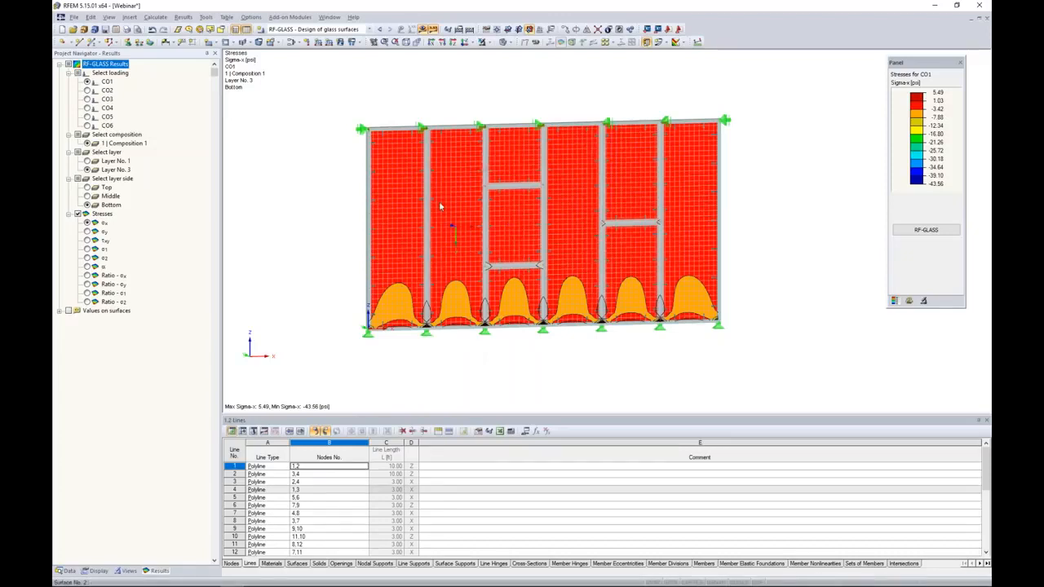
Step: Switch to the Webinar Facade - Local_START model and check the LC2 wind load on the single glass panel
left_click(327, 17)
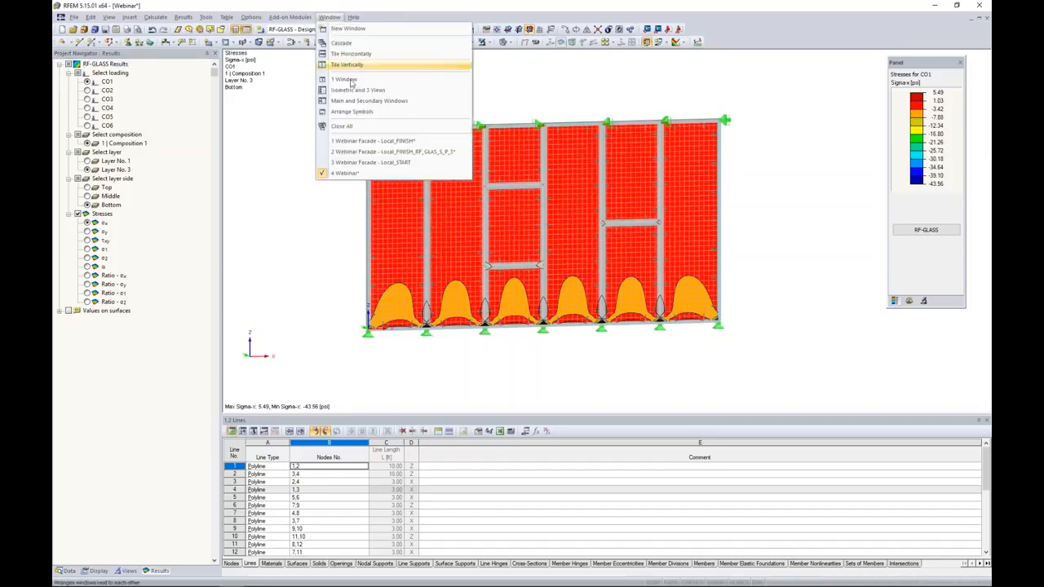
left_click(363, 163)
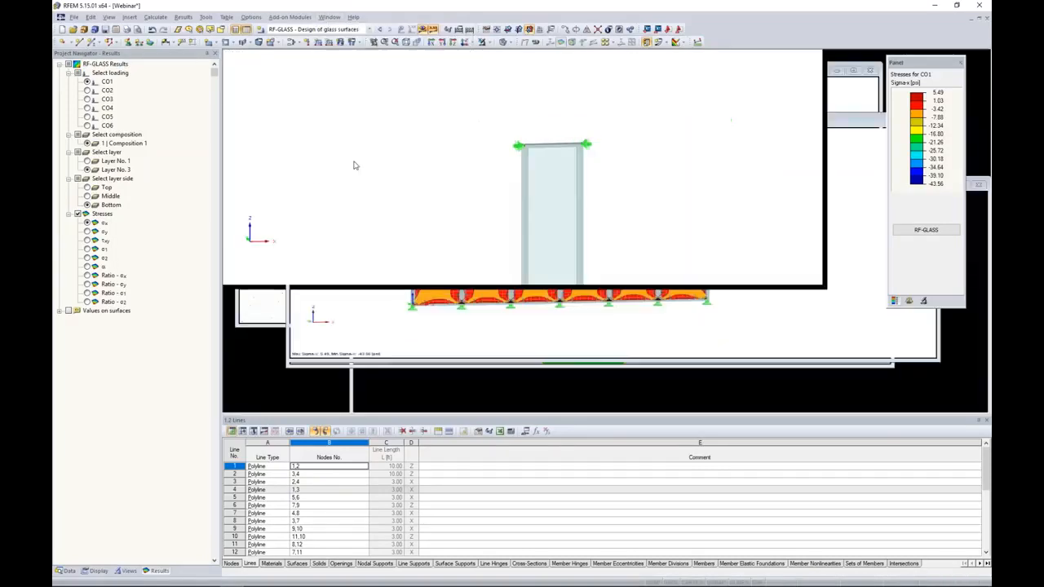
scroll(484, 246, "up", 3)
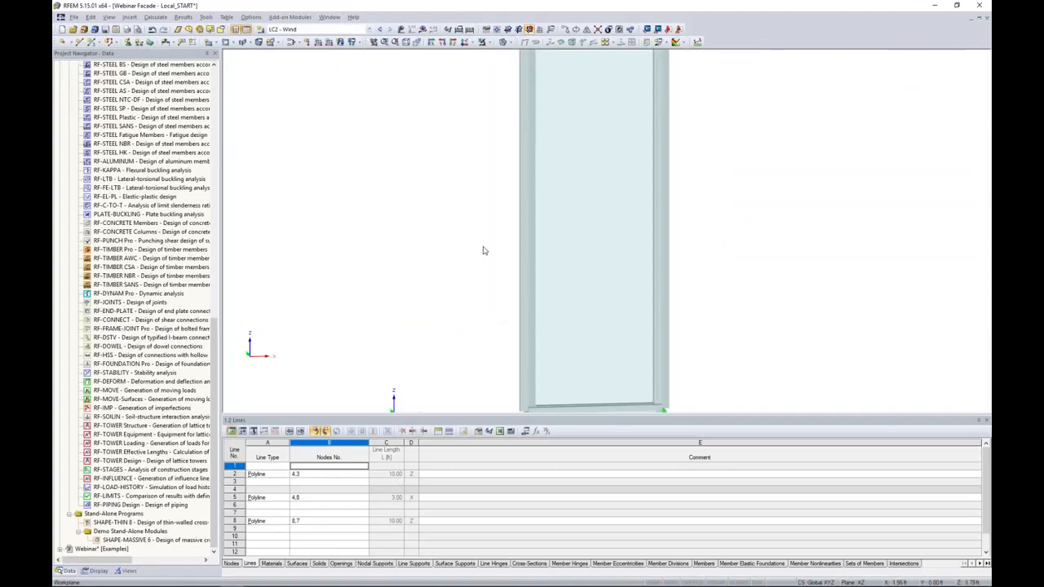
scroll(473, 236, "down", 4)
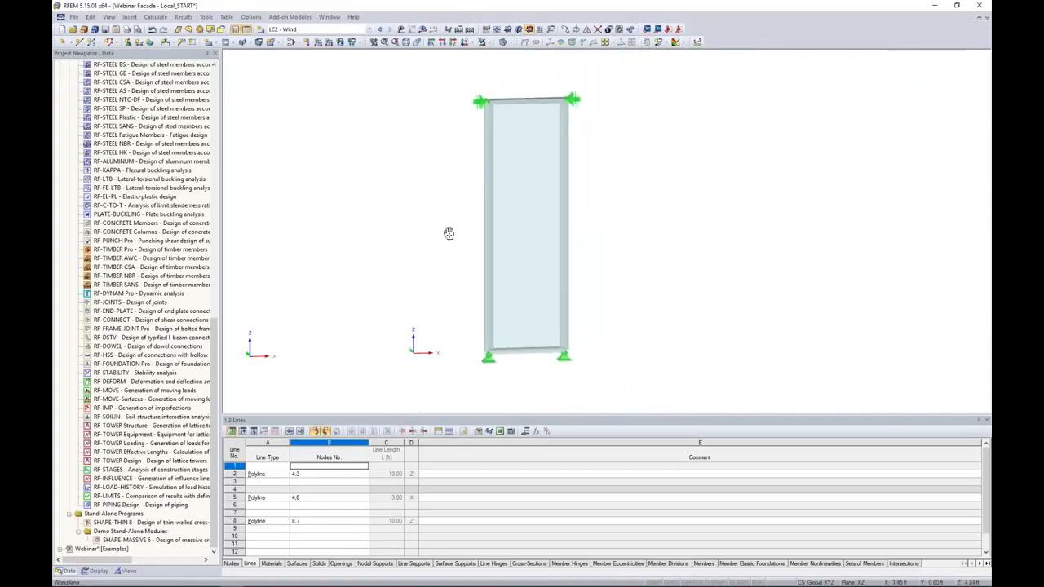
middle_click_drag(408, 170, 375, 107, "ctrl")
left_click(400, 28)
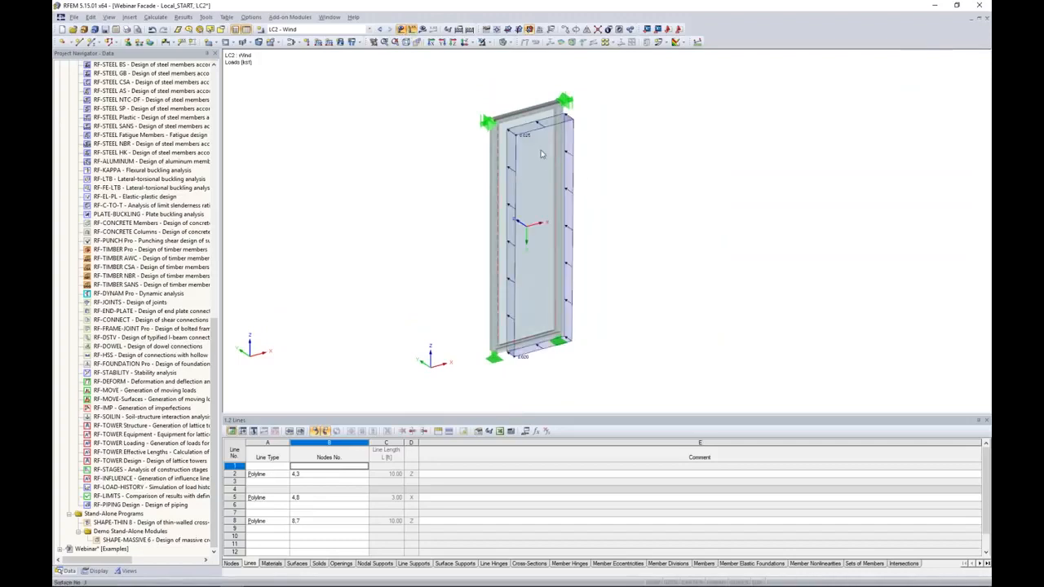
left_click(400, 29)
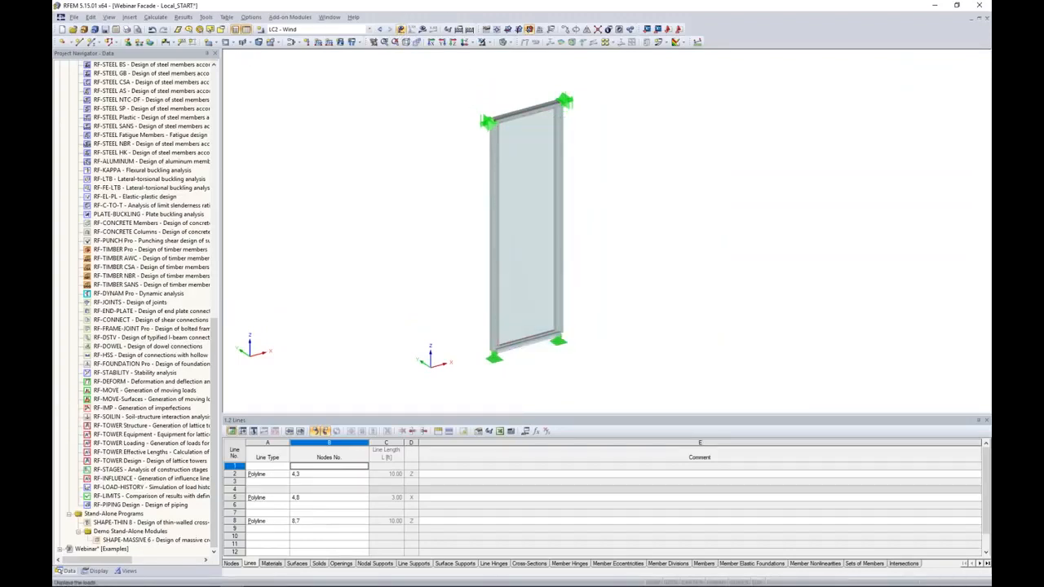
middle_click_drag(568, 262, 589, 237, "ctrl")
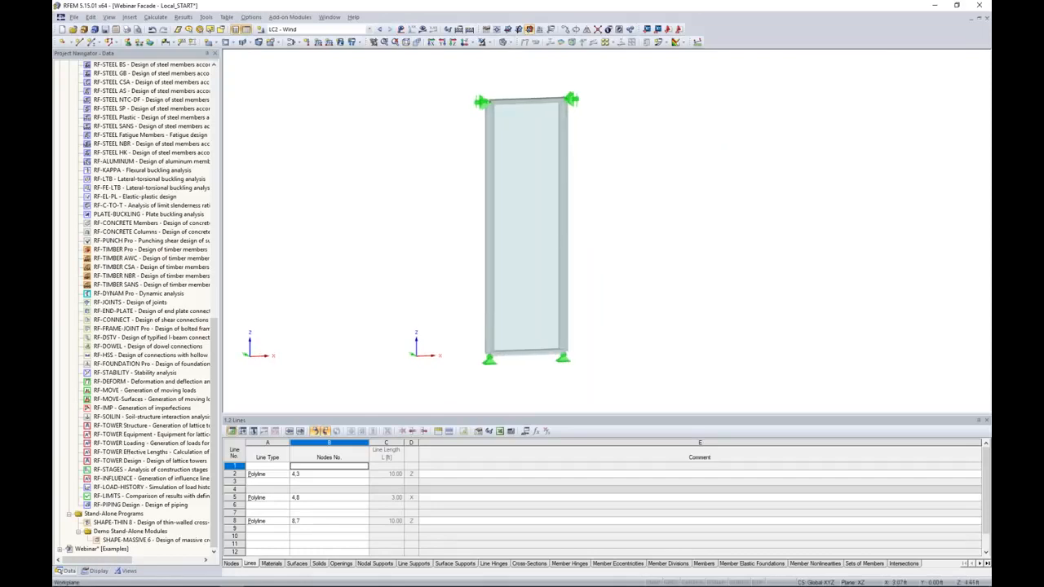
Step: Open the RF-GLASS module, choose glass surface 3 for design and add load combination CO1 to the ultimate limit state
scroll(147, 300, "up", 11)
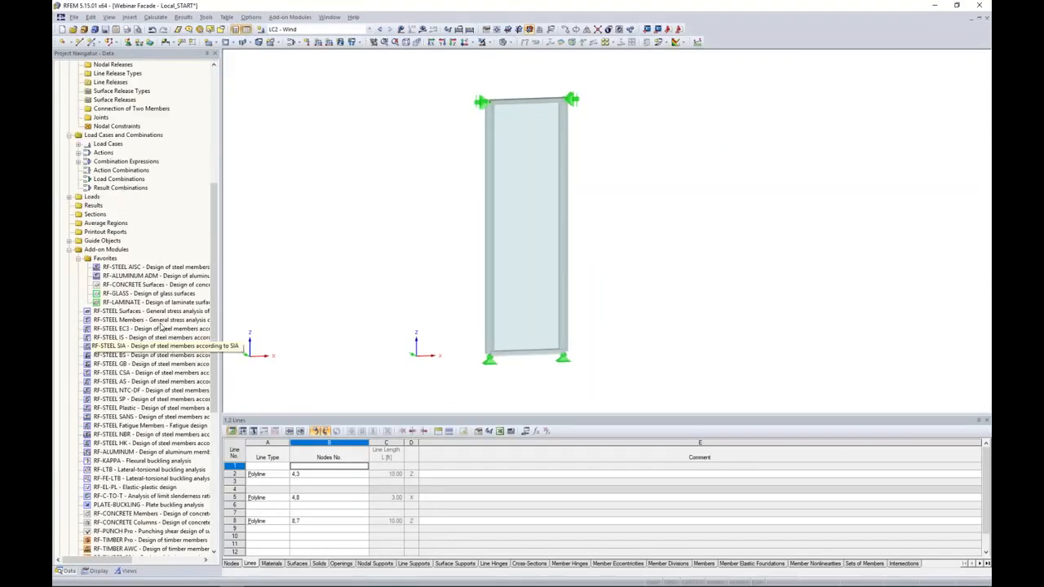
double_click(147, 294)
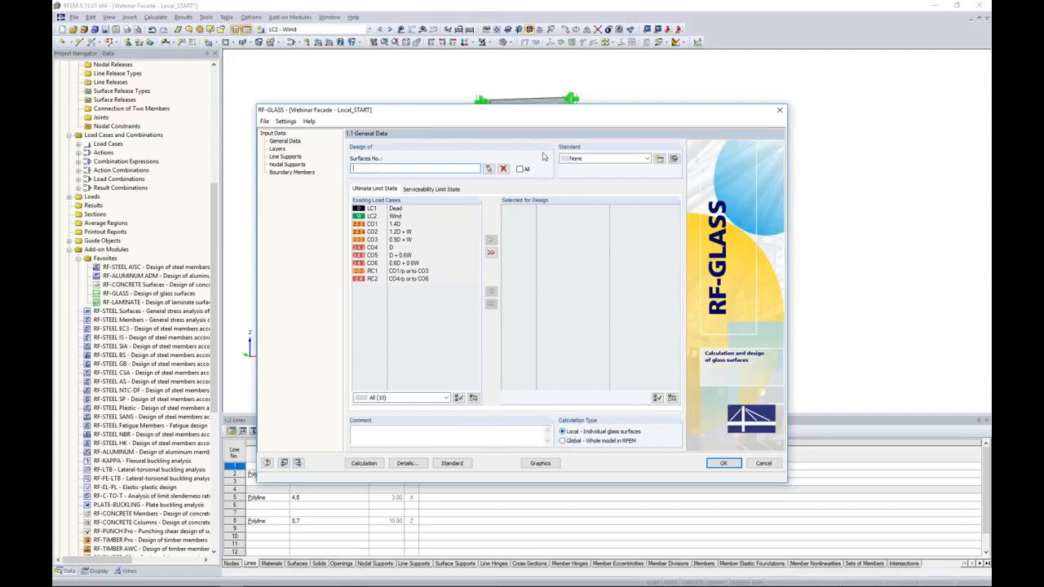
left_click(487, 168)
left_click(519, 172)
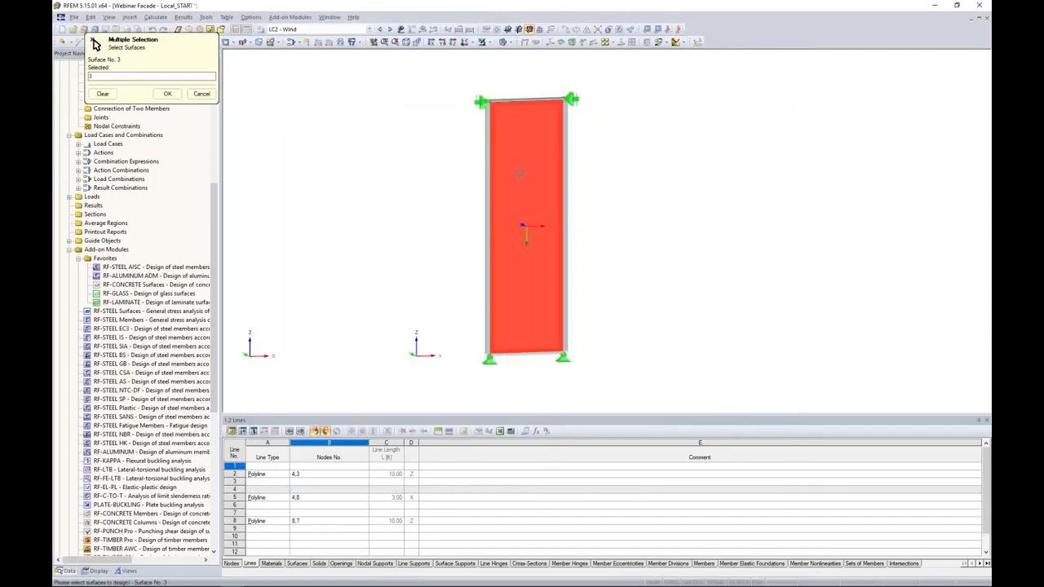
left_click(167, 93)
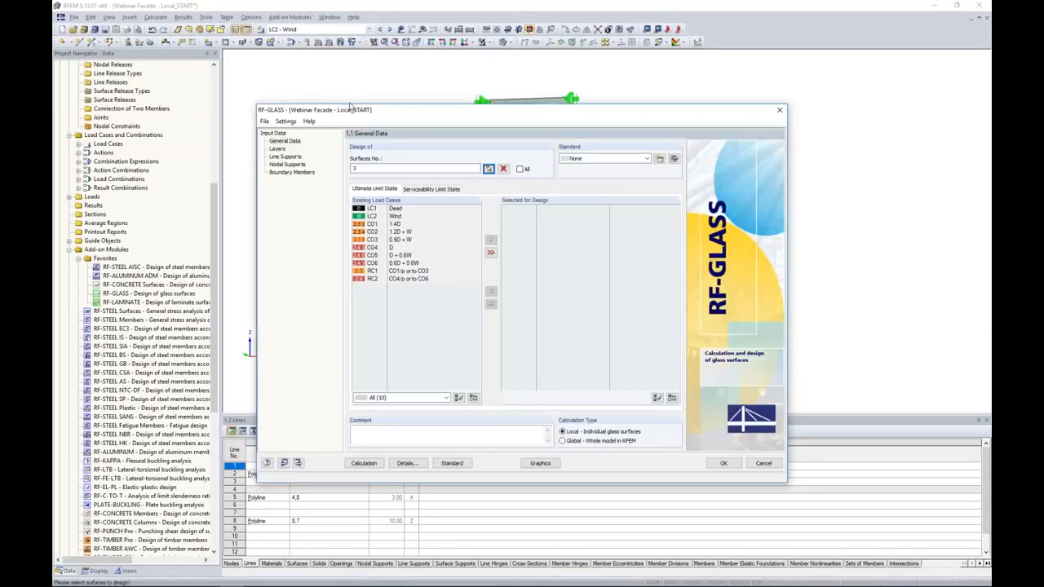
double_click(380, 224)
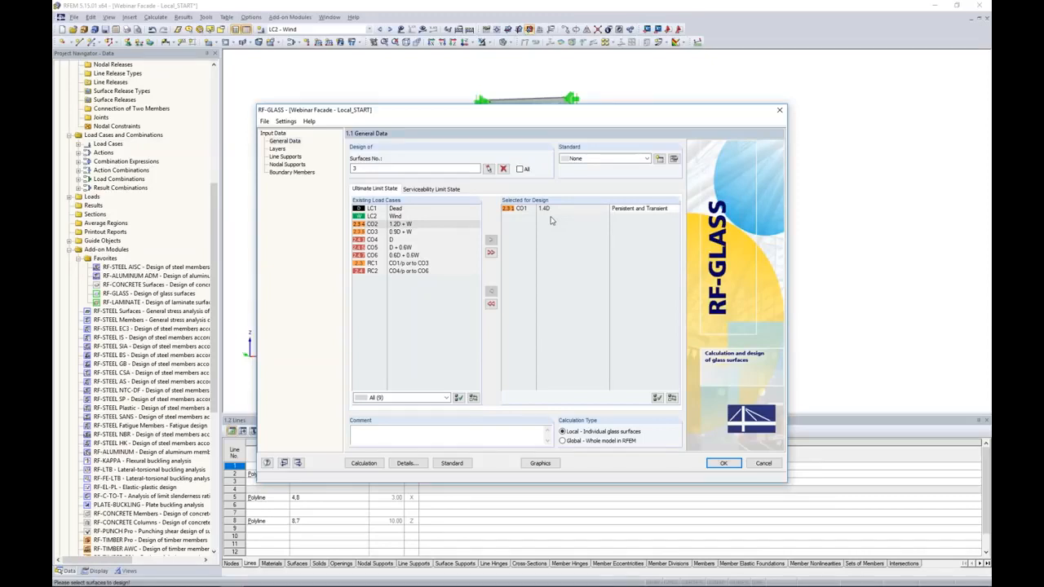
Step: Assign surface 3 to Composition 1 in the layer data
left_click(277, 149)
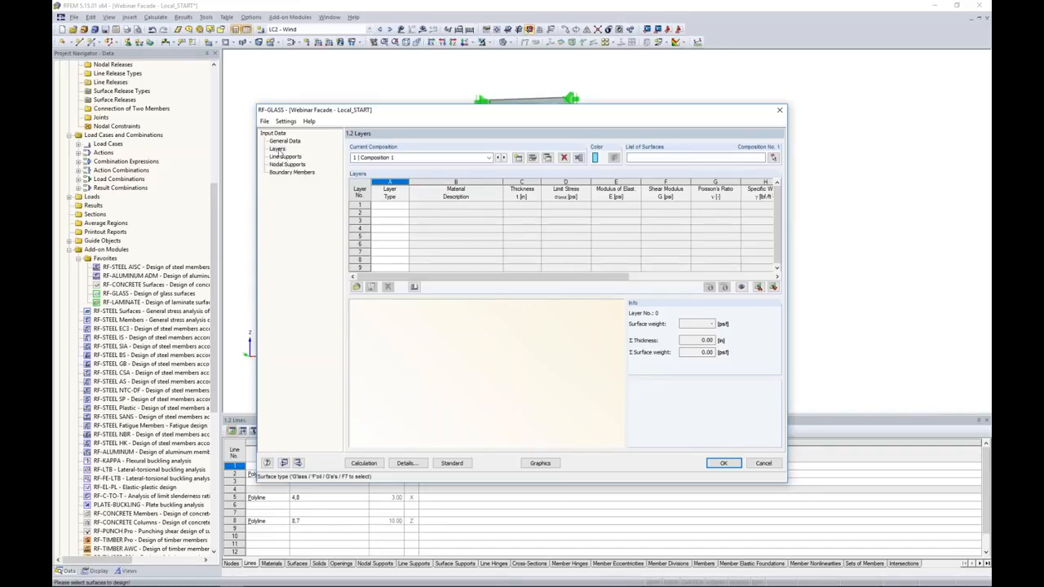
left_click(773, 159)
left_click(514, 194)
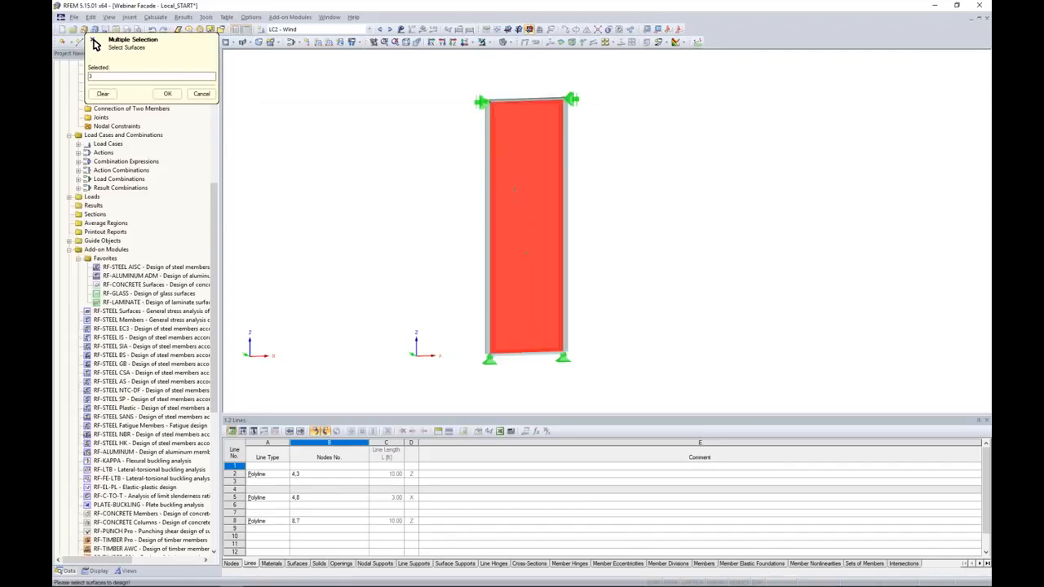
left_click(167, 94)
Step: Define layer 1 as Thermally Toughened Float Glass ASTM with a thickness of 0.22 in
left_click(385, 205)
left_click(405, 207)
left_click(396, 216)
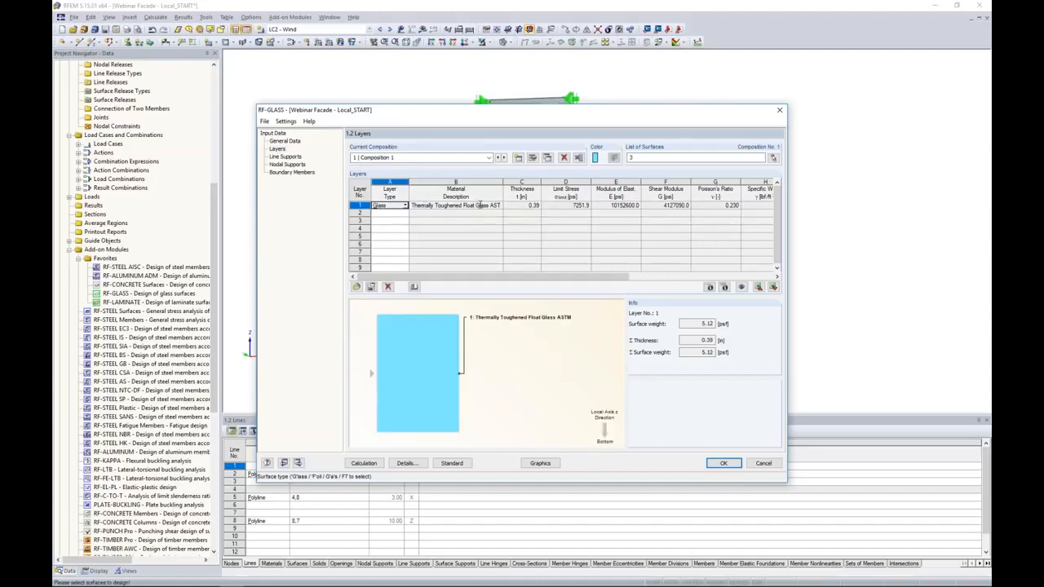
left_click(521, 205)
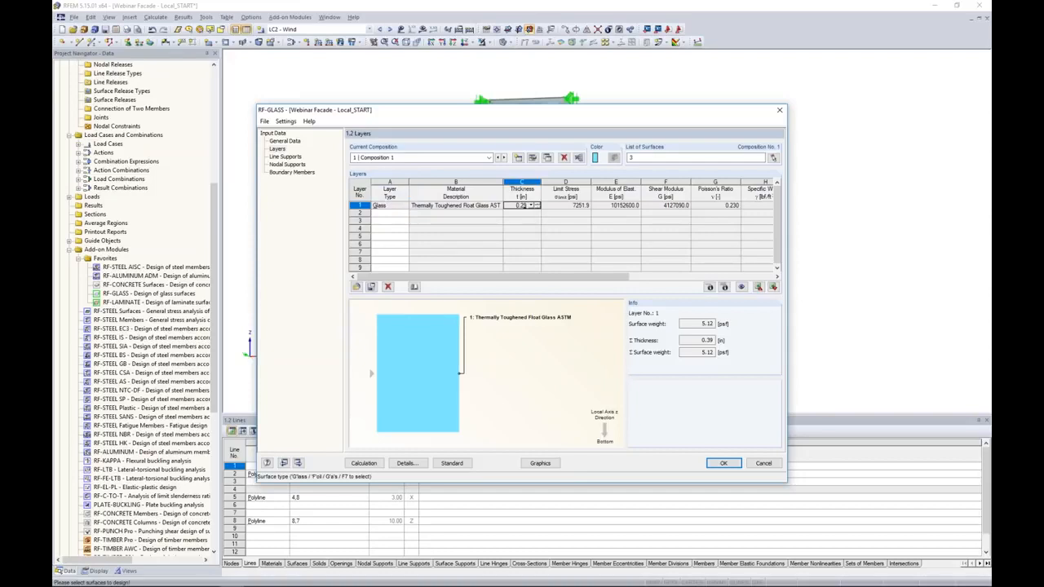
Step: Add a gas layer as layer 2 and set its material to Argon from the material library
left_click(390, 213)
left_click(405, 213)
left_click(397, 238)
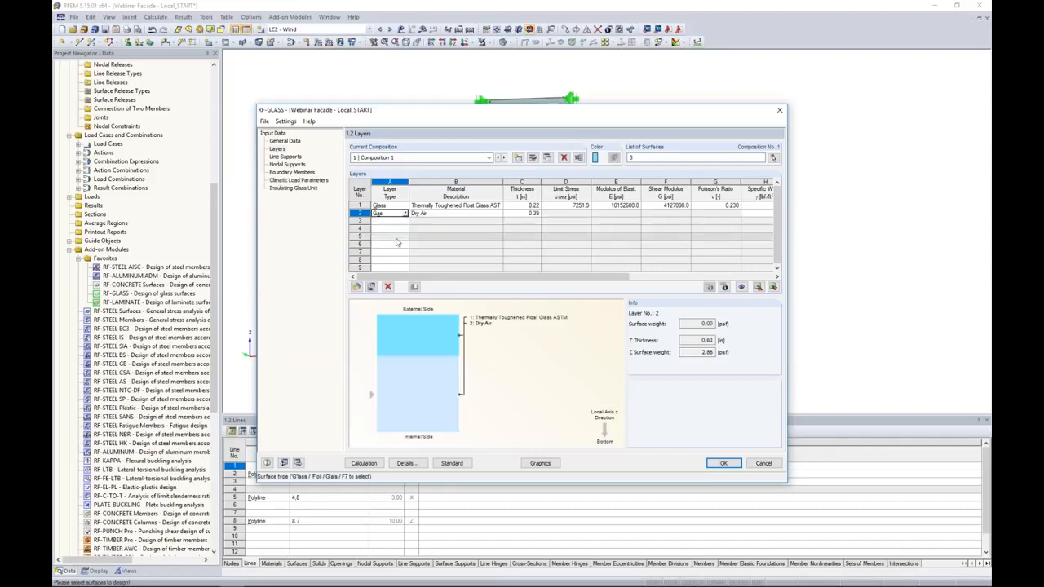
left_click(430, 214)
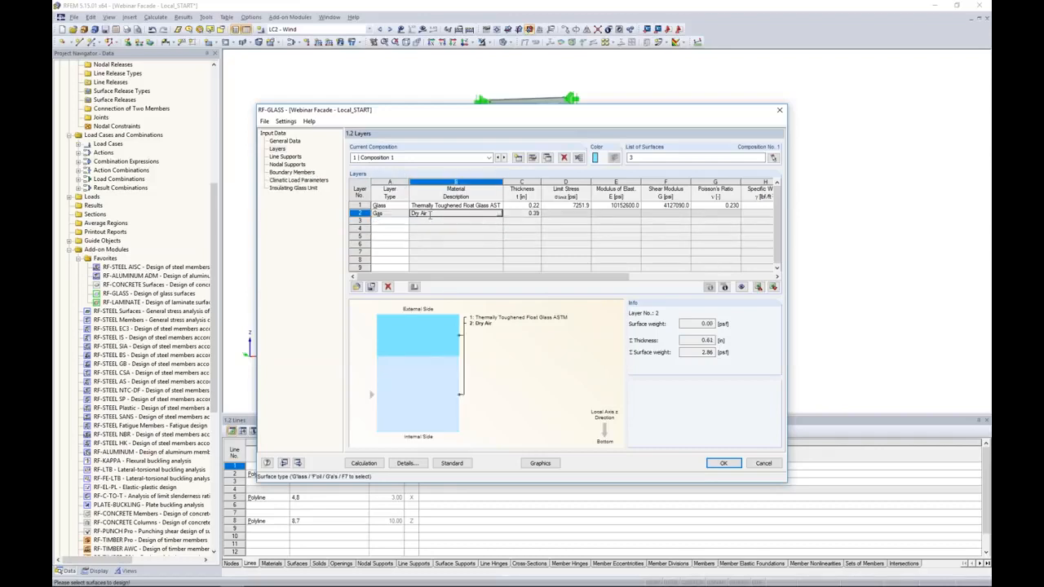
left_click(500, 214)
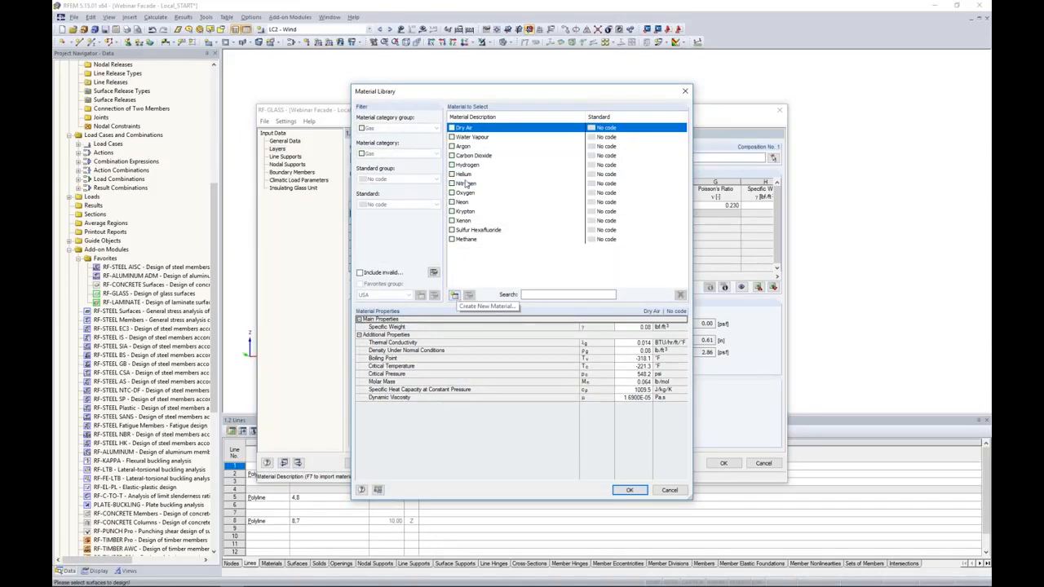
left_click(463, 146)
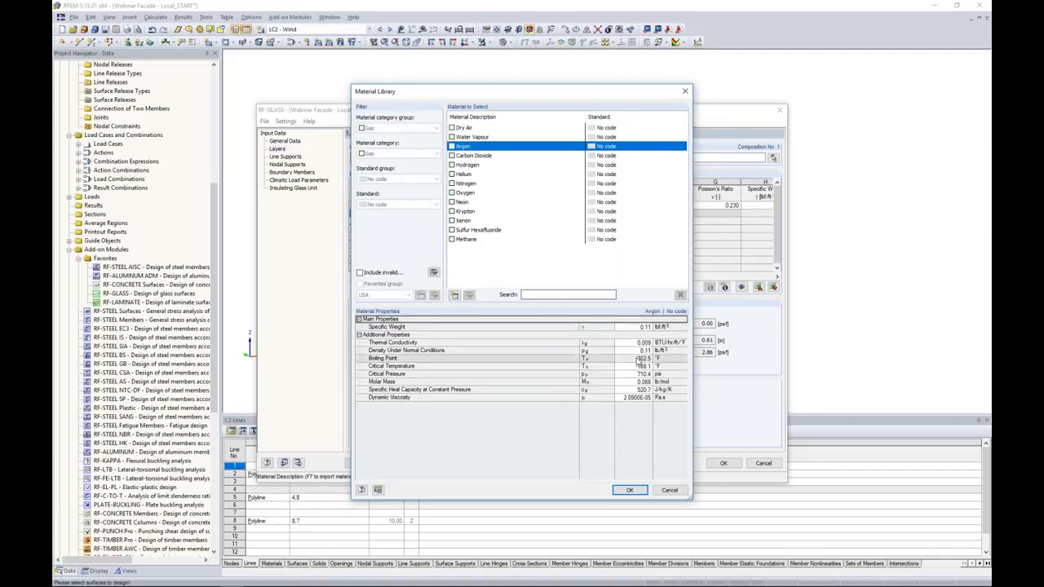
left_click(625, 490)
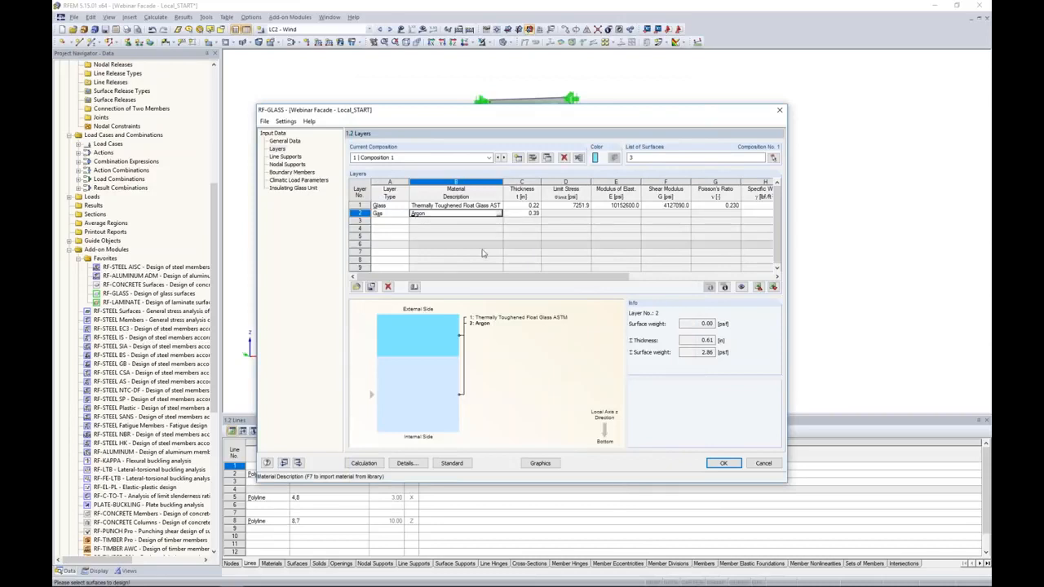
Step: Add a glass layer 3 and a foil layer 4, giving the foil the ASTM material Polymer Interlayer SentryGlas Plus 20 °C / 1 hr
left_click(404, 222)
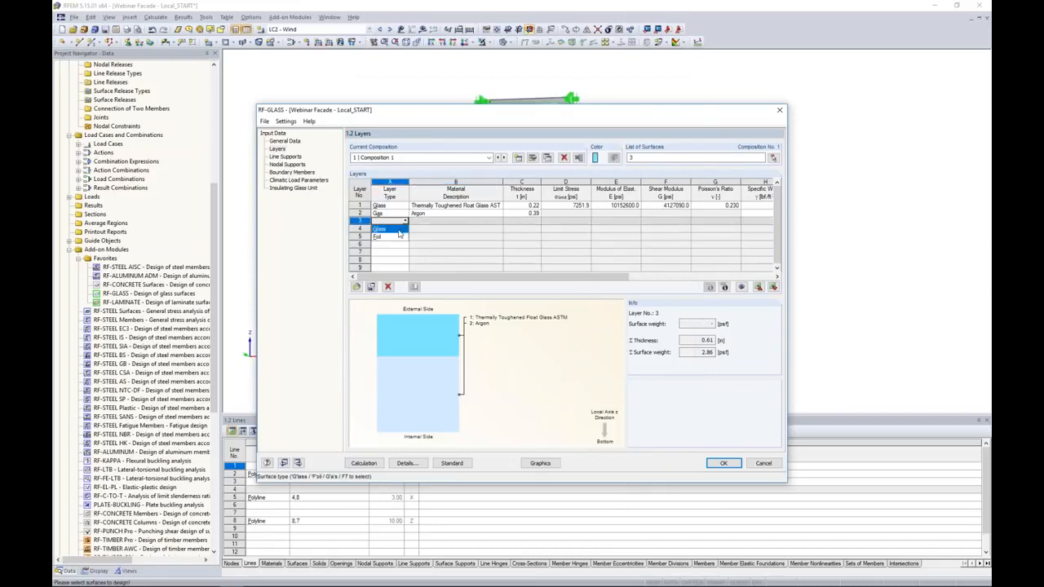
left_click(401, 230)
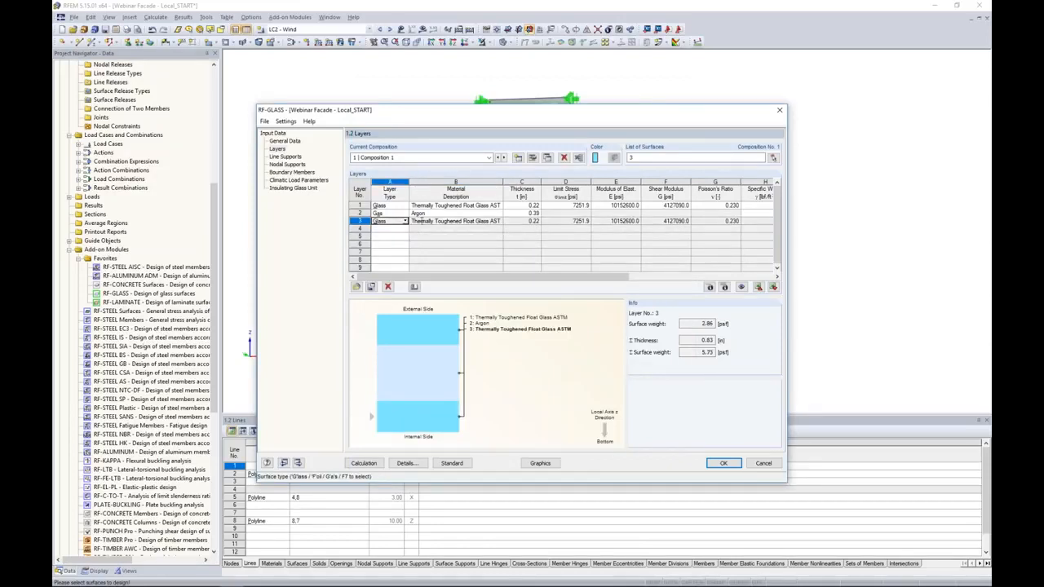
left_click(403, 229)
left_click(397, 244)
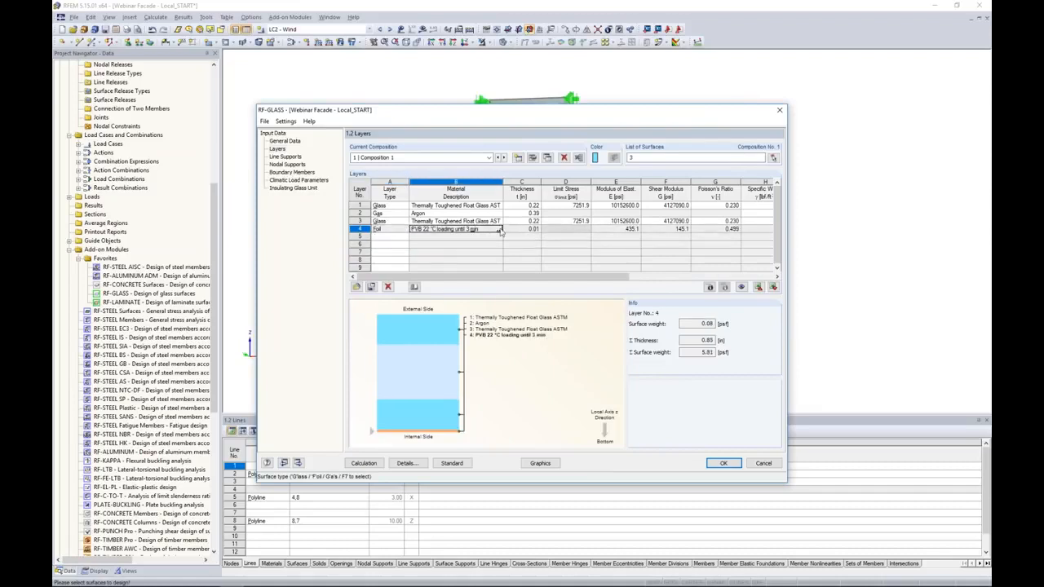
left_click(499, 229)
left_click(400, 180)
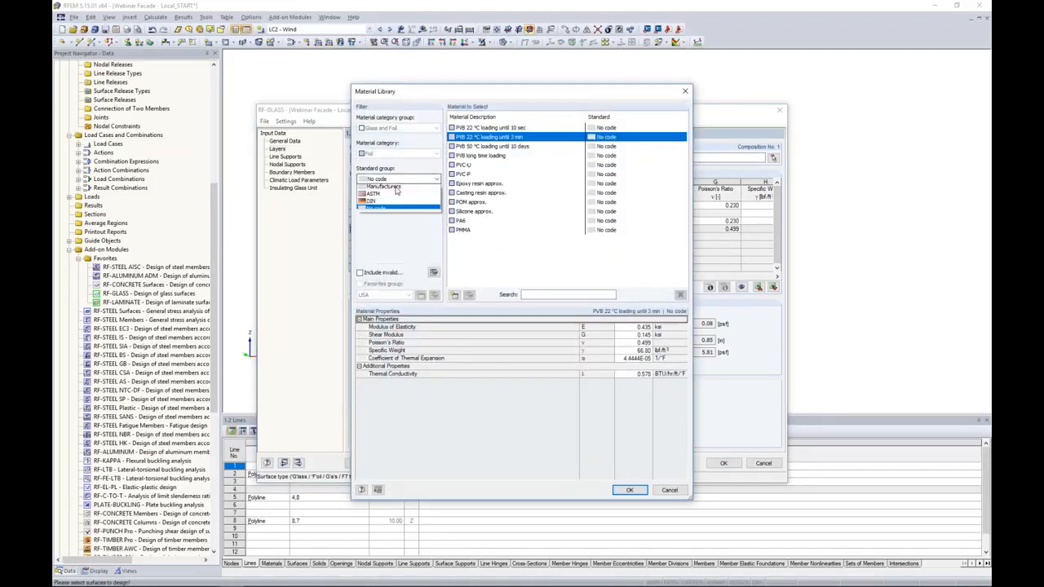
left_click(388, 204)
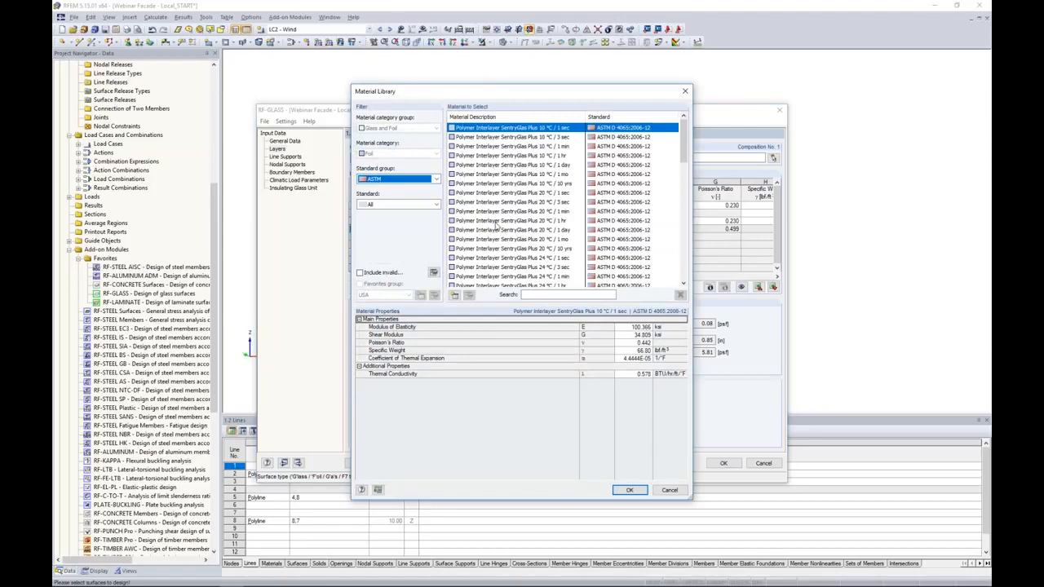
left_click(496, 221)
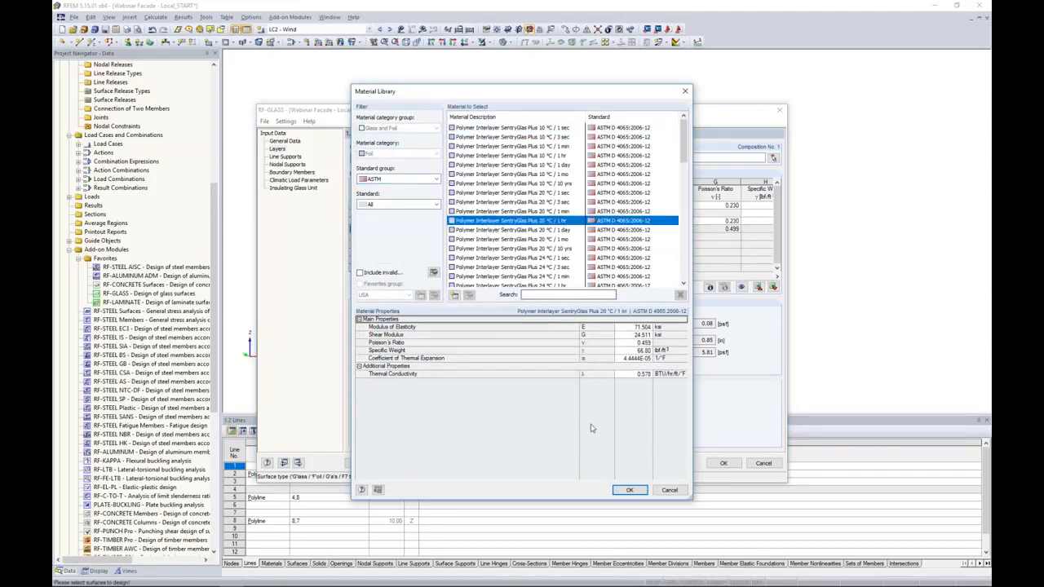
left_click(629, 490)
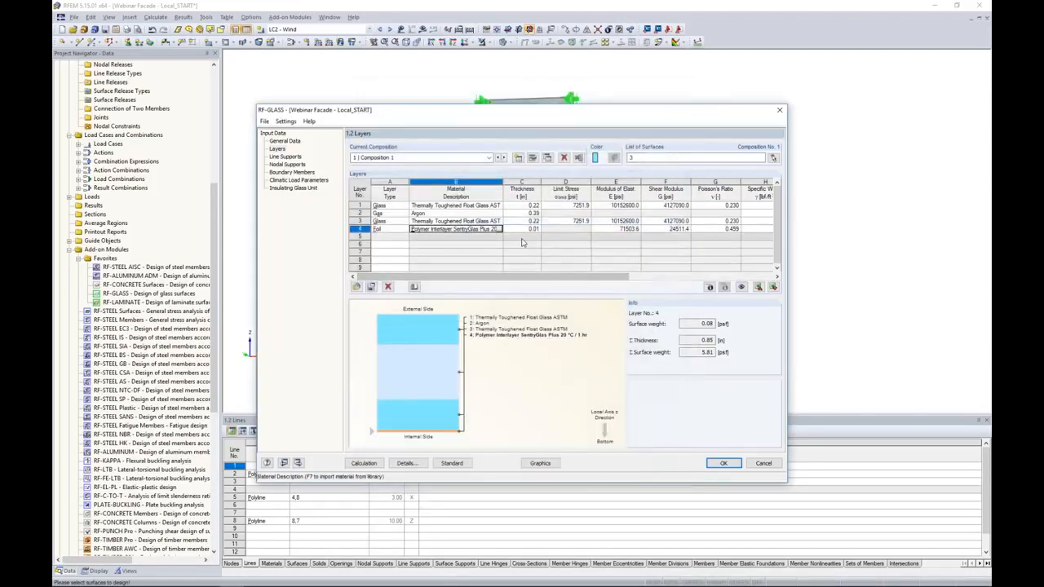
Step: Add a glass layer as layer 5 beneath the foil in Composition 1
left_click(389, 237)
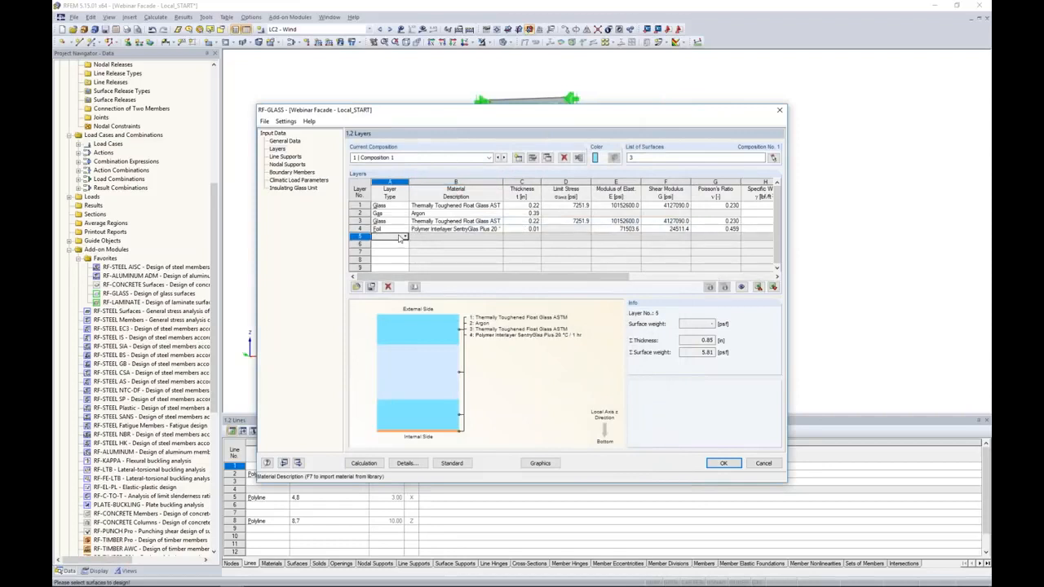
left_click(404, 237)
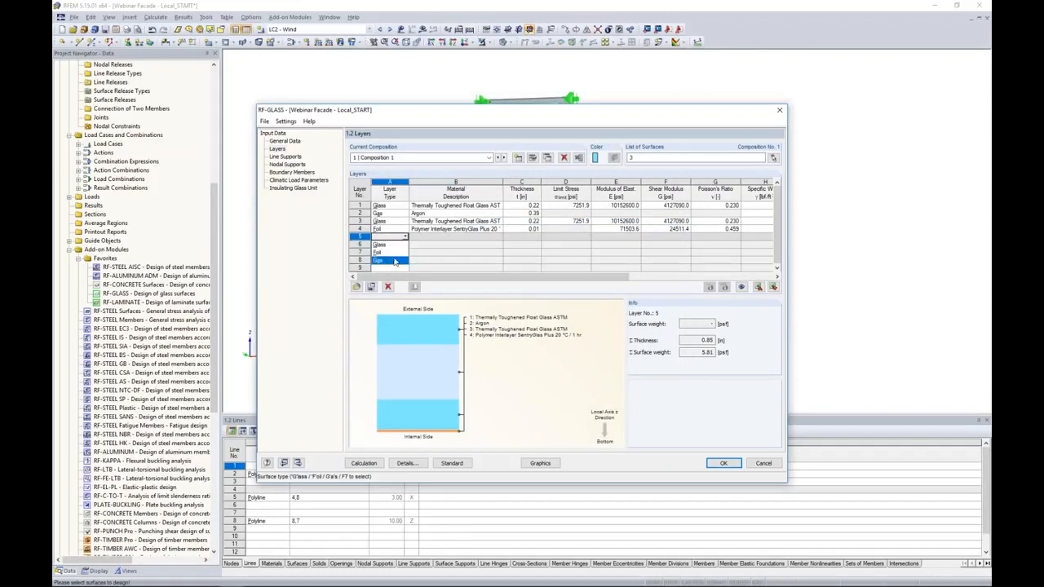
left_click(395, 244)
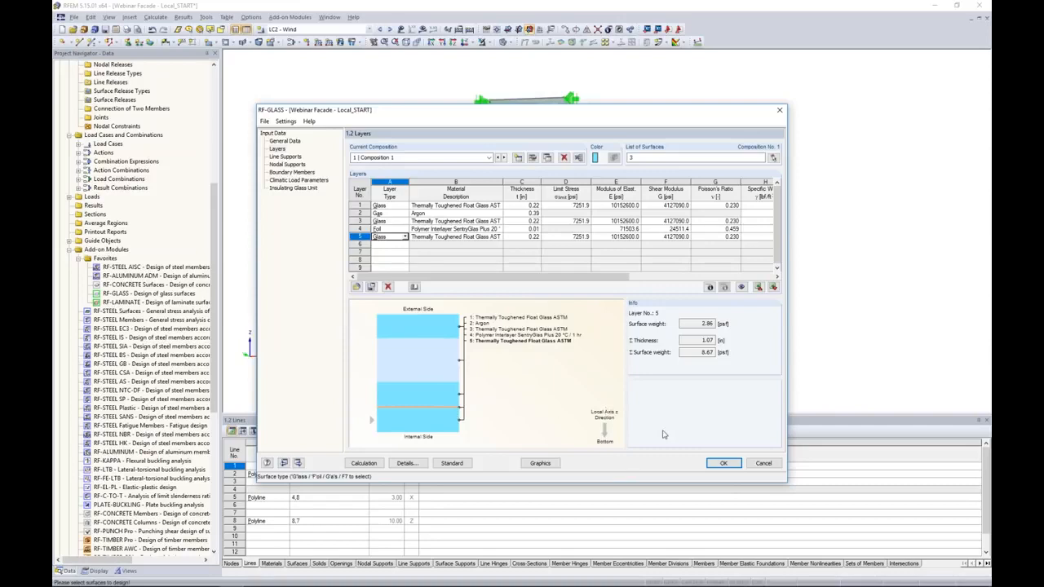
left_click_drag(548, 115, 600, 98)
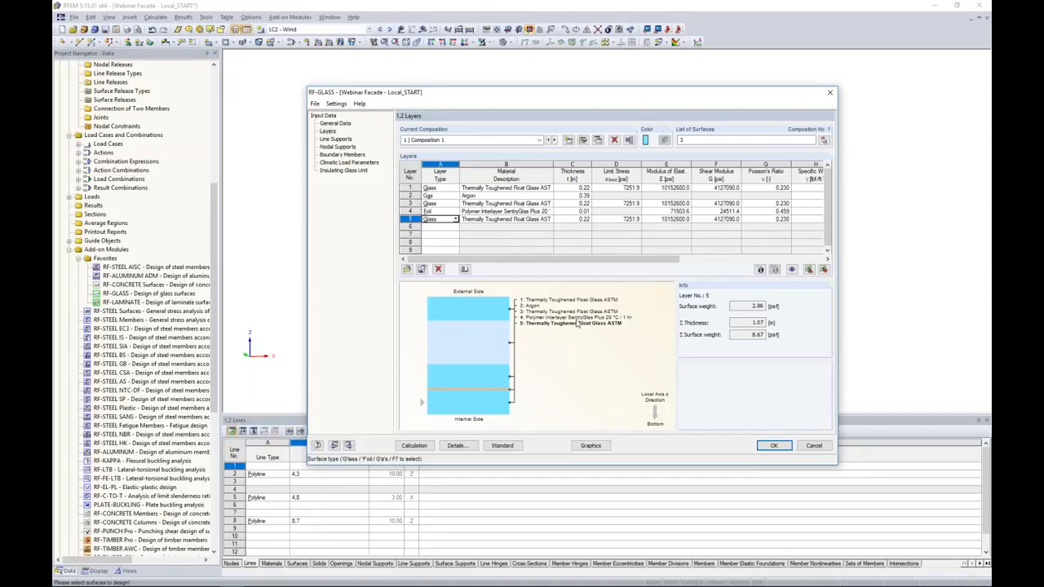
Step: Toggle Consider coupling off and back on in Composition 1's details, and enable saving of created temporary models
left_click(583, 141)
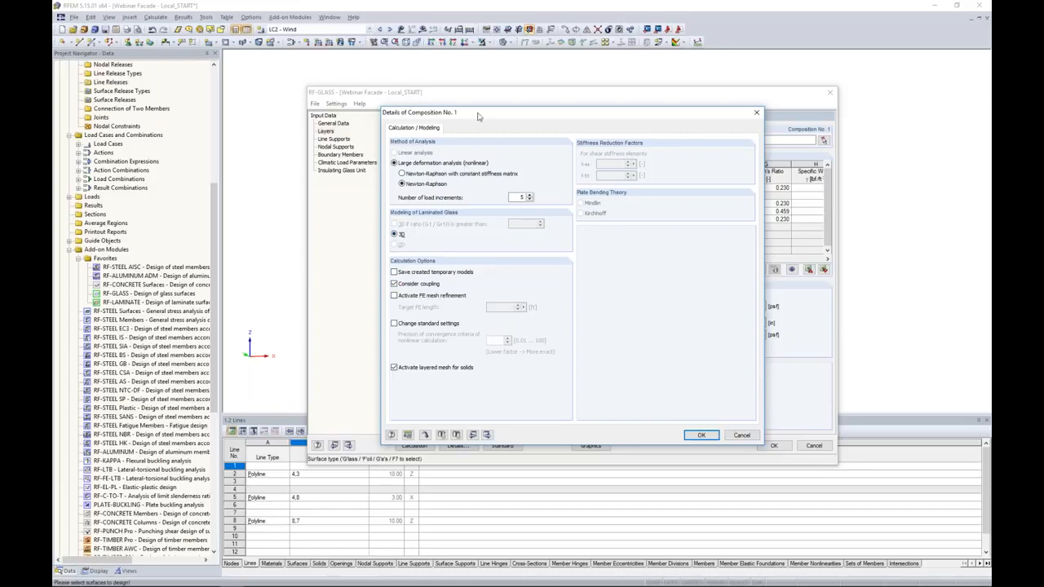
left_click(395, 283)
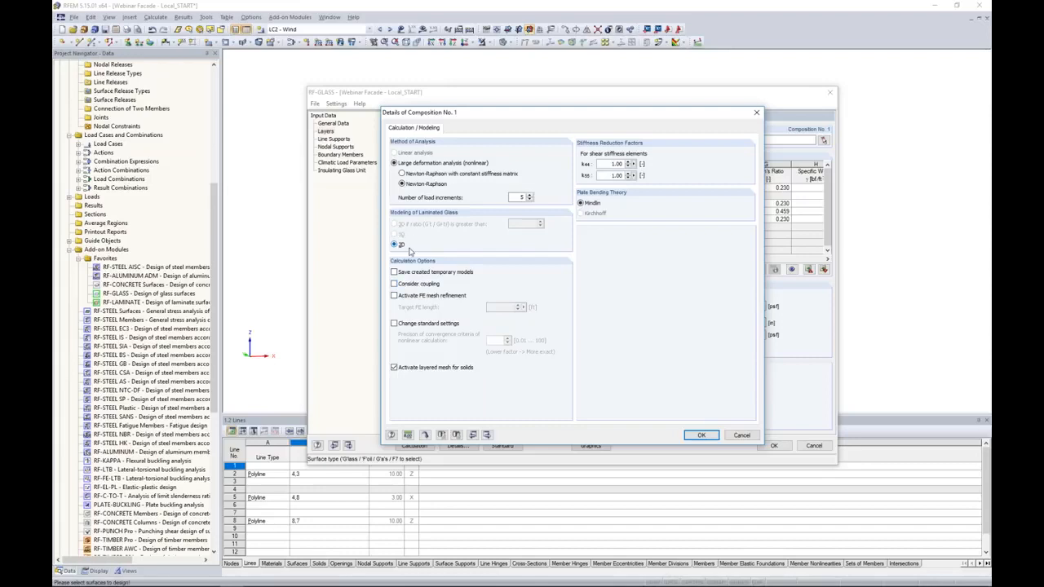
mouse_move(476, 112)
left_mouse_down()
mouse_move(634, 107)
mouse_move(468, 107)
left_mouse_up()
left_click(389, 273)
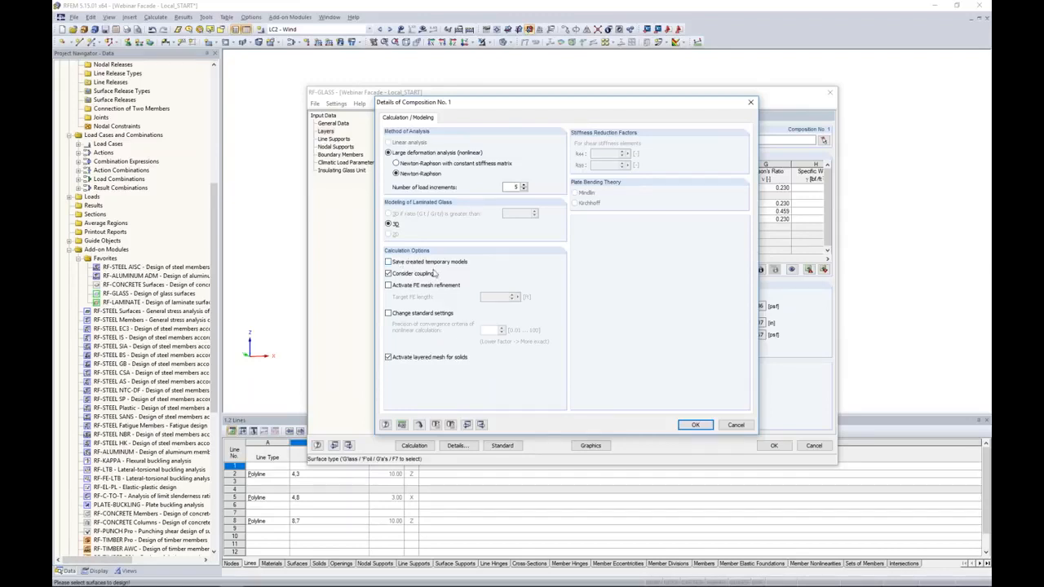
left_click(389, 262)
left_click(695, 425)
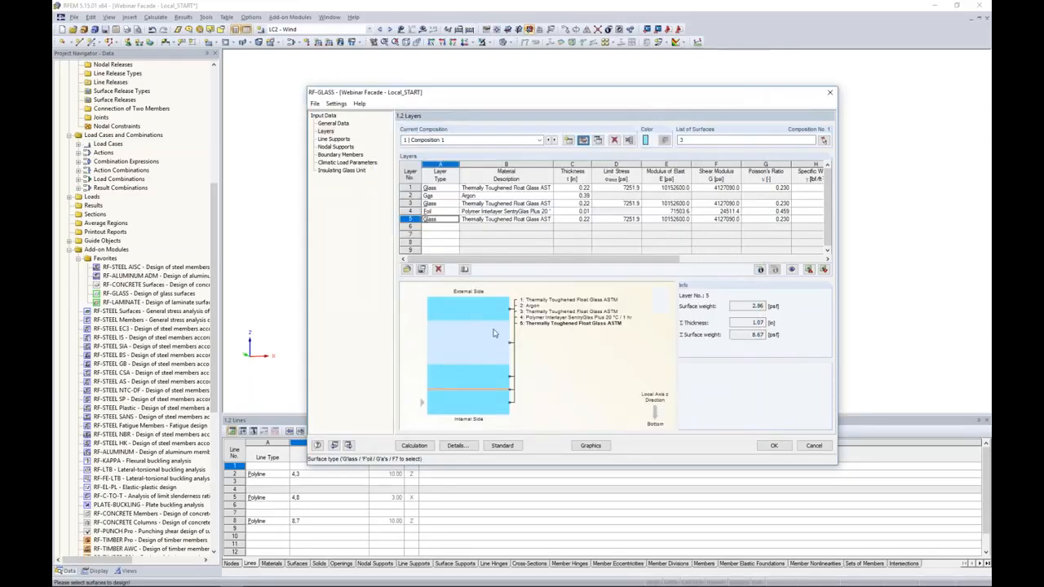
Step: Examine the line supports and nodal supports defined for surface 3 and compare them with the panel's corners in the model
left_click(338, 142)
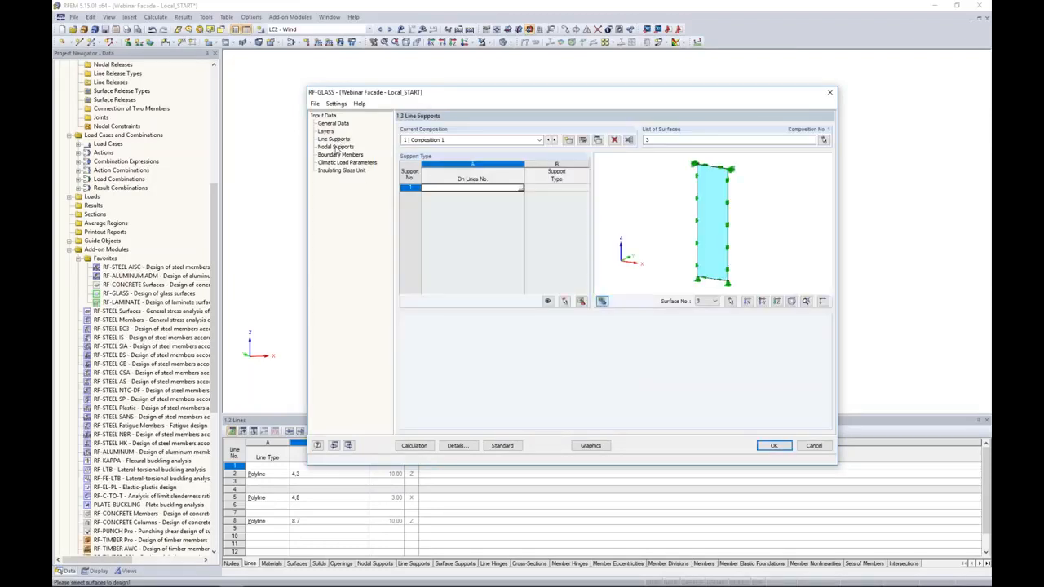
left_click(335, 147)
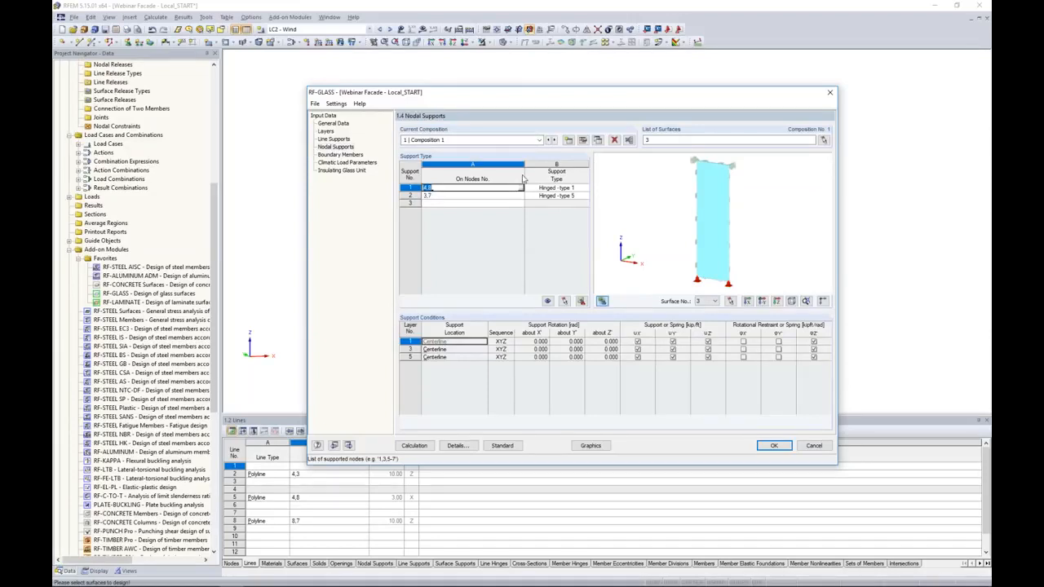
left_click_drag(535, 93, 498, 362)
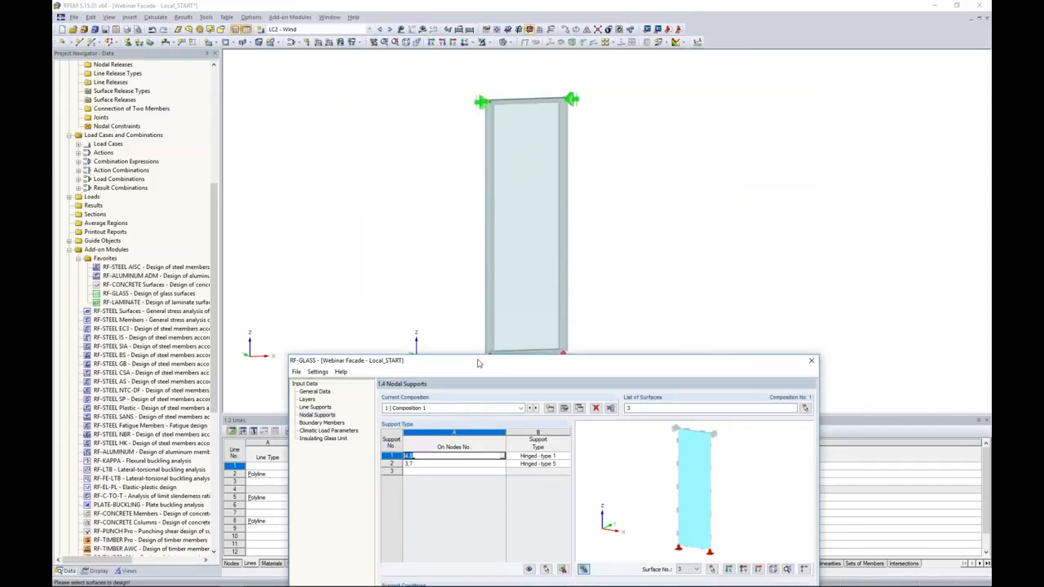
left_click_drag(609, 155, 611, 105)
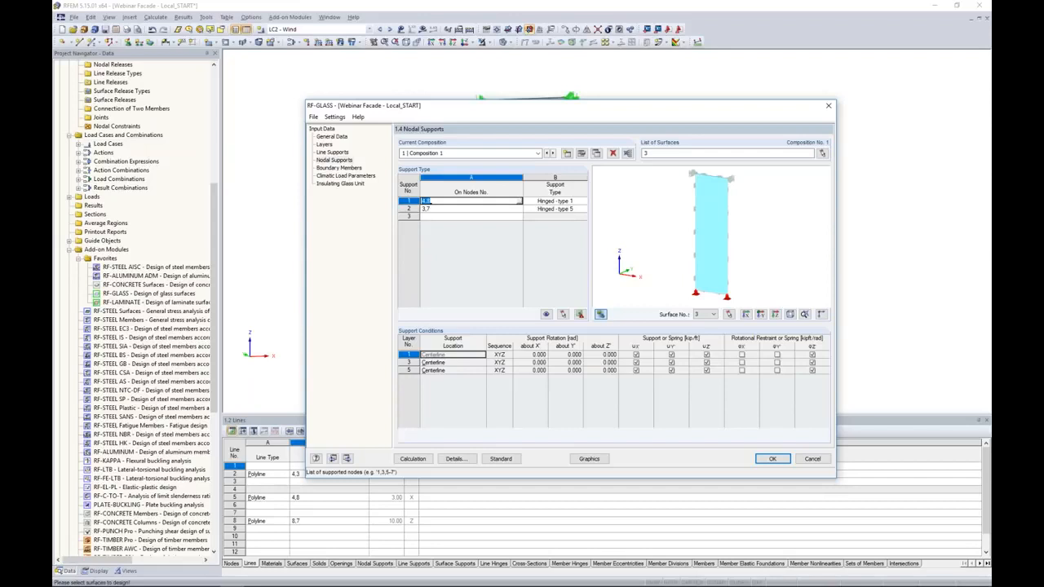
left_click_drag(666, 290, 721, 277)
middle_click_drag(721, 277, 717, 244)
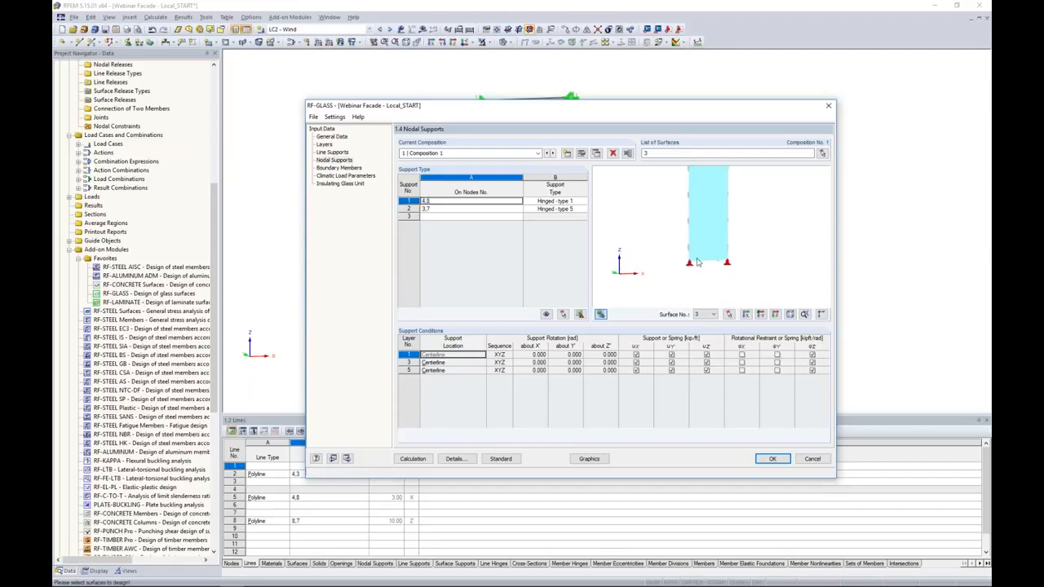
scroll(698, 259, "up", 5)
Step: Set the type of the nodal support on nodes 4 and 8 to Hinged - type 3 and check the other type options
left_click(555, 201)
left_click(584, 201)
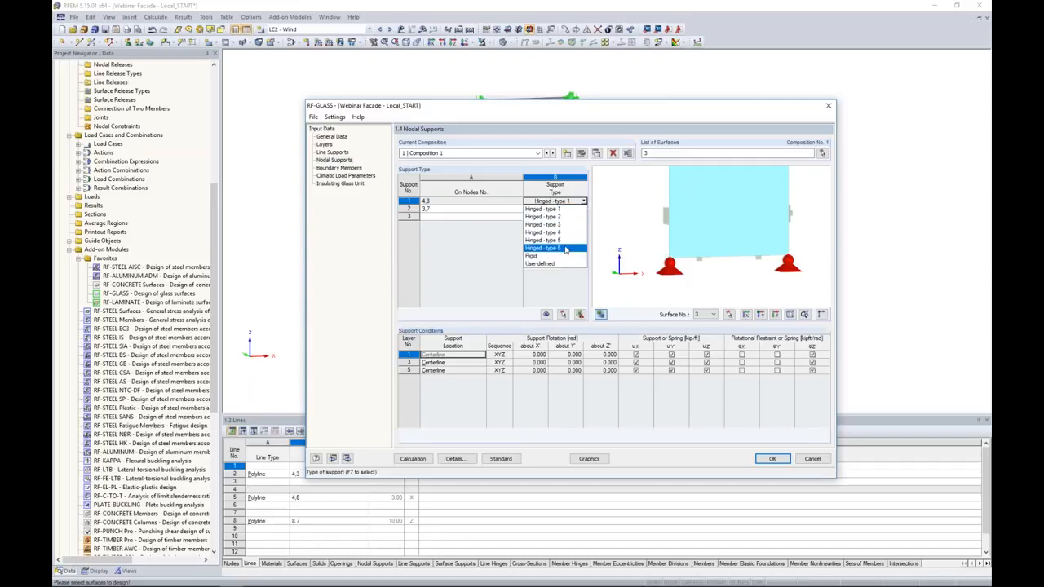
left_click(562, 226)
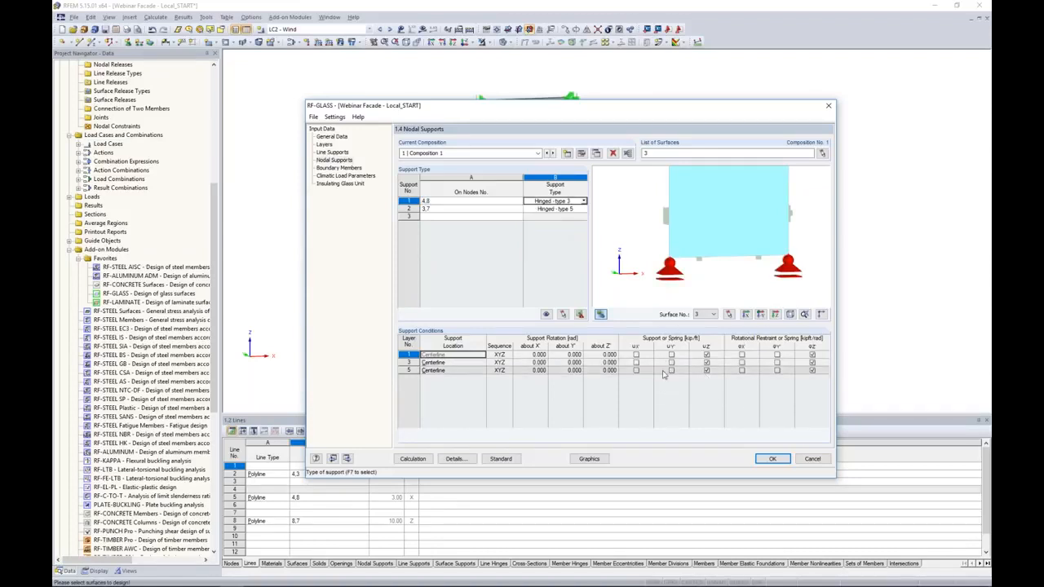
left_click(410, 355)
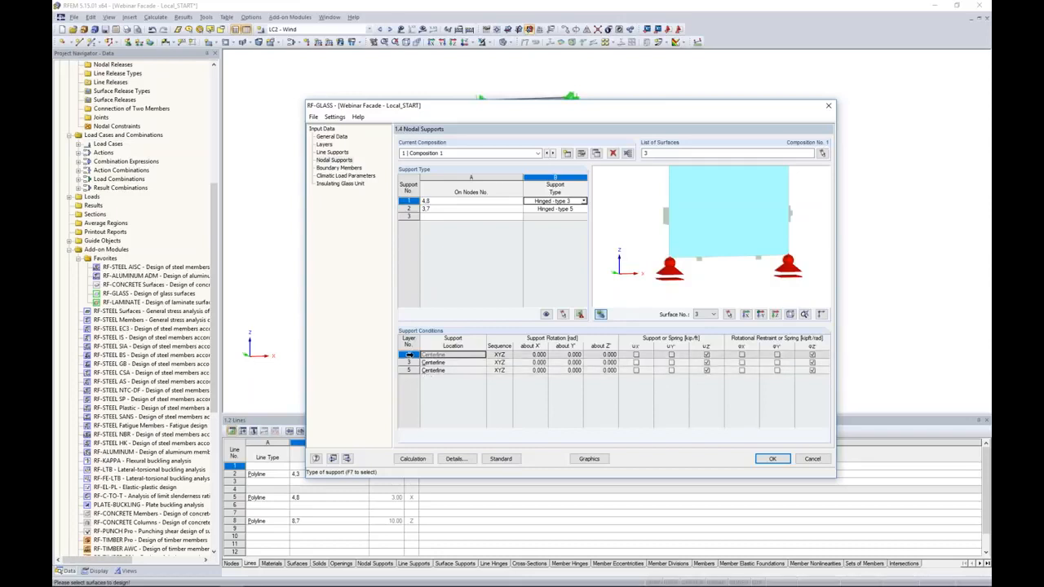
left_click_drag(410, 356, 415, 362)
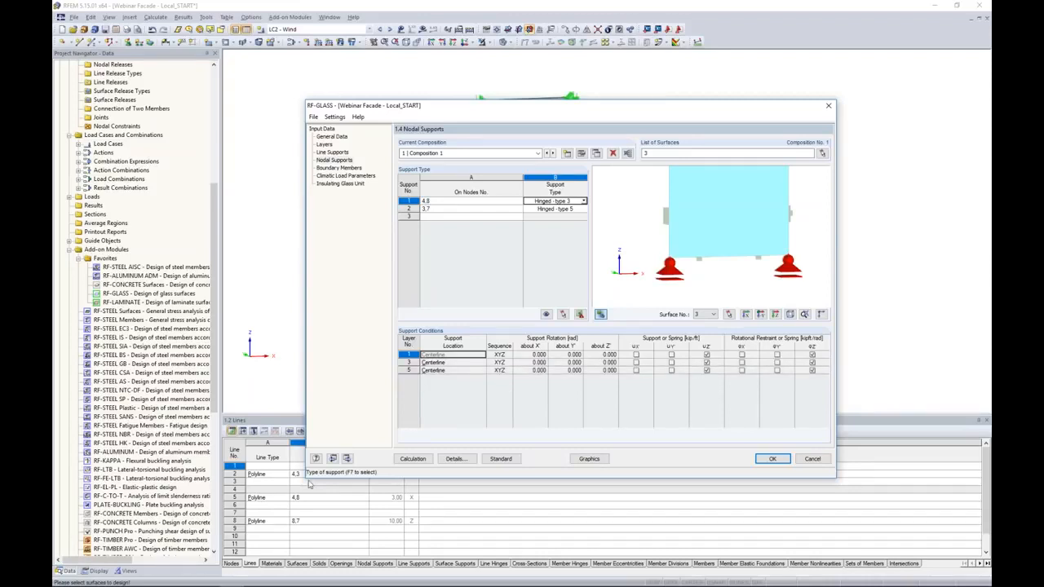
left_click(584, 200)
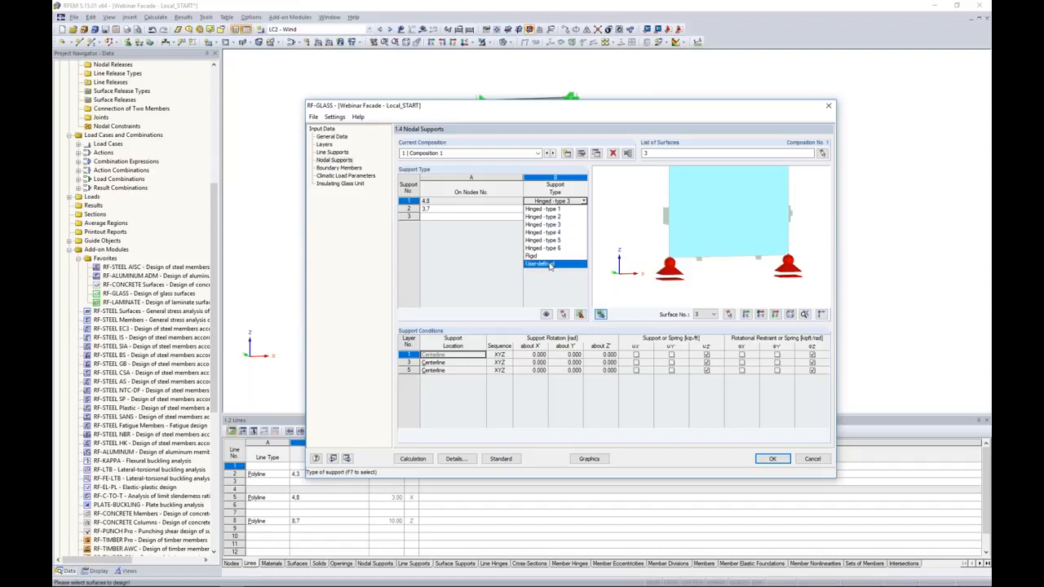
left_click(479, 253)
Step: Remove the nodal support on nodes 3 and 7, and limit the first nodal support to node 4
left_click(474, 209)
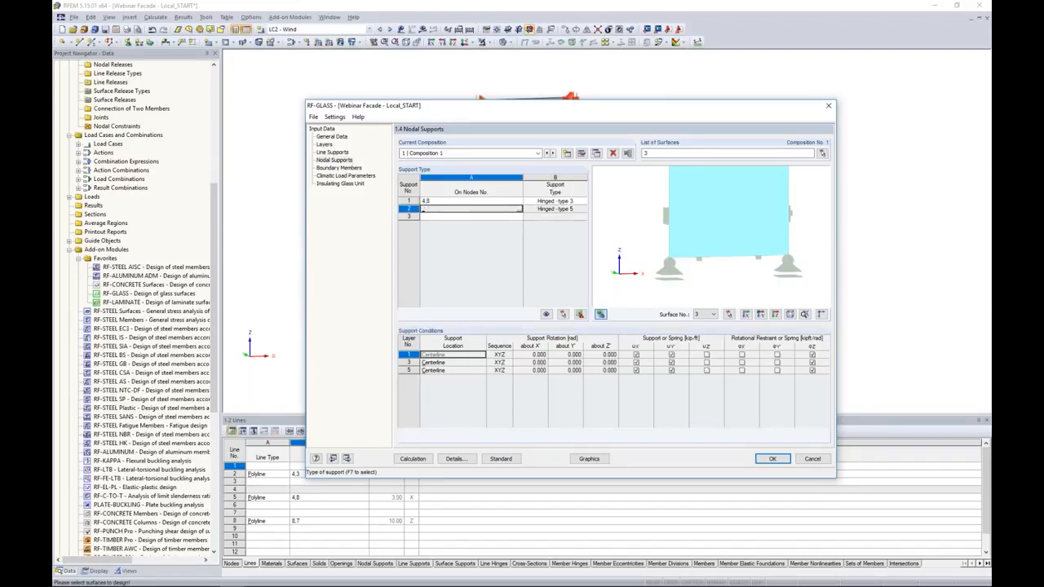
left_click(430, 201)
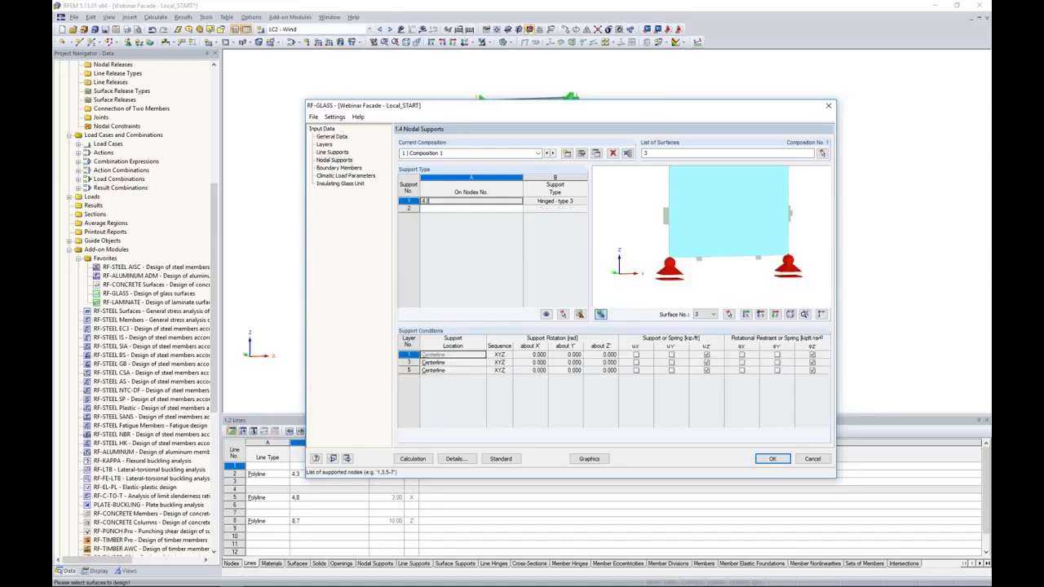
left_click(431, 201)
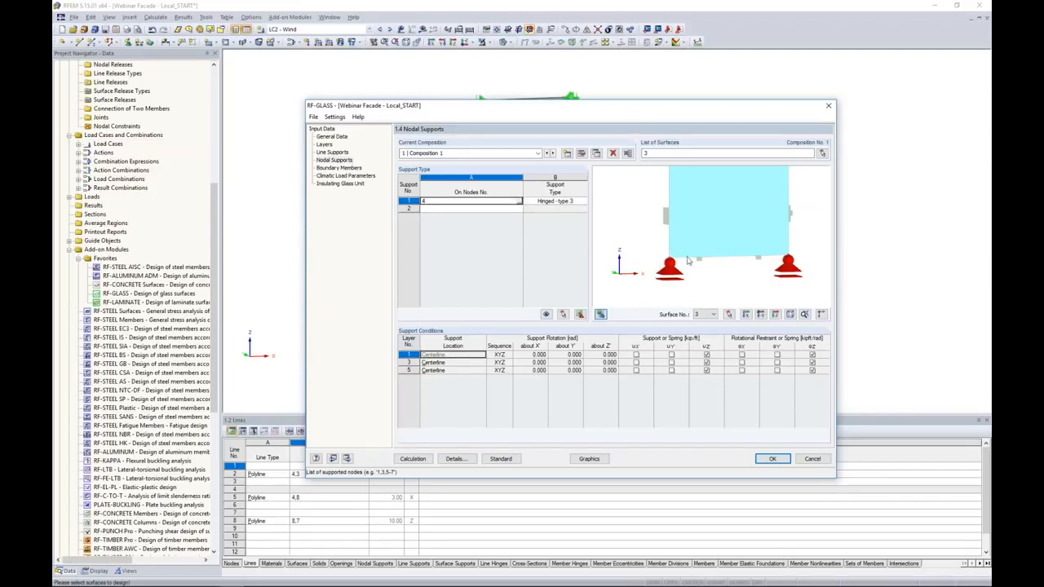
Step: Set the support type at node 4 to User-defined and inspect the glass layers at that corner up close
left_click(571, 202)
left_click(583, 201)
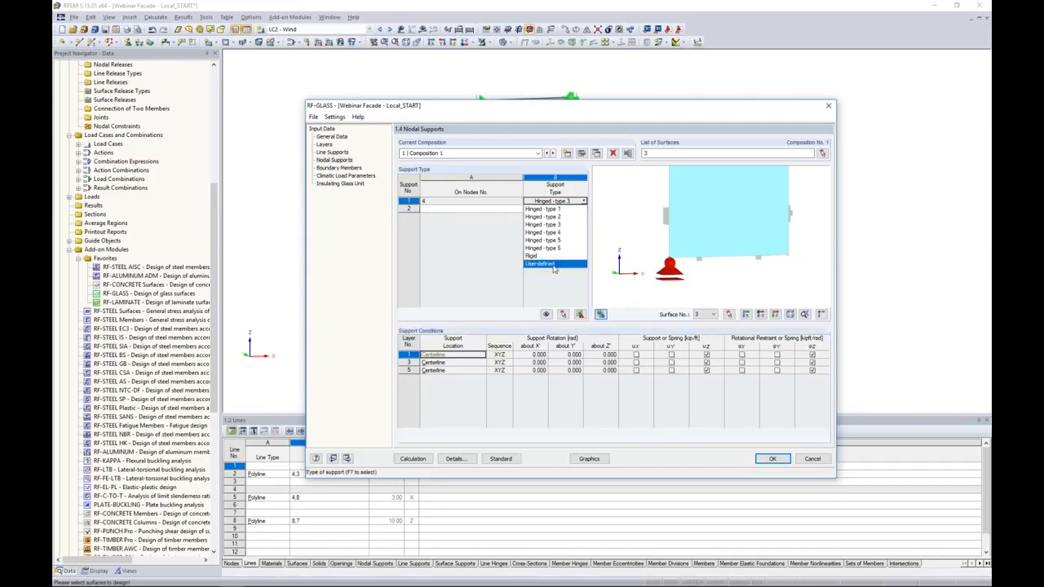
left_click(553, 266)
middle_click_drag(652, 265, 677, 262, "ctrl")
scroll(677, 263, "up", 8)
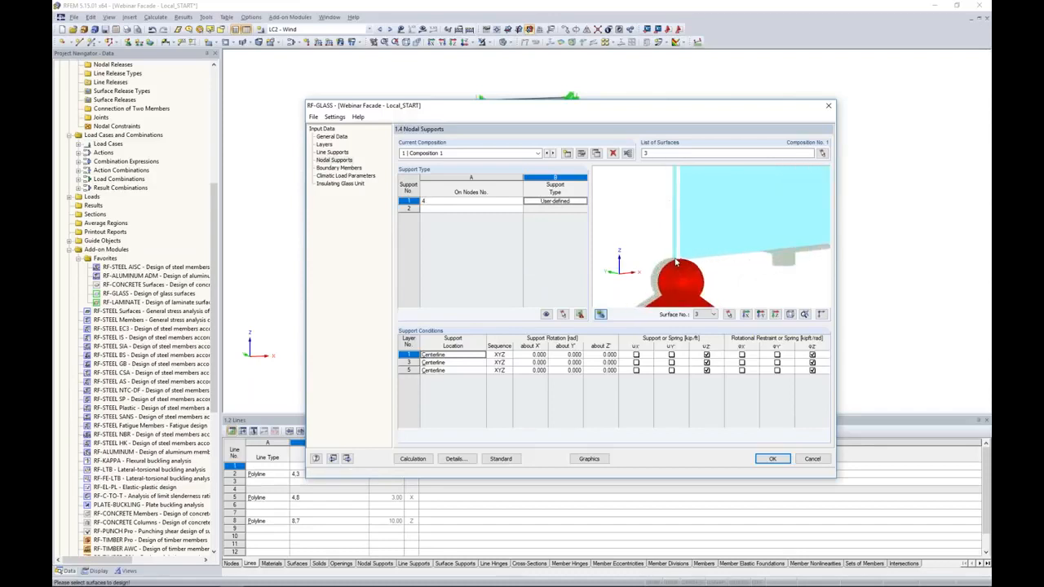
scroll(677, 263, "up", 4)
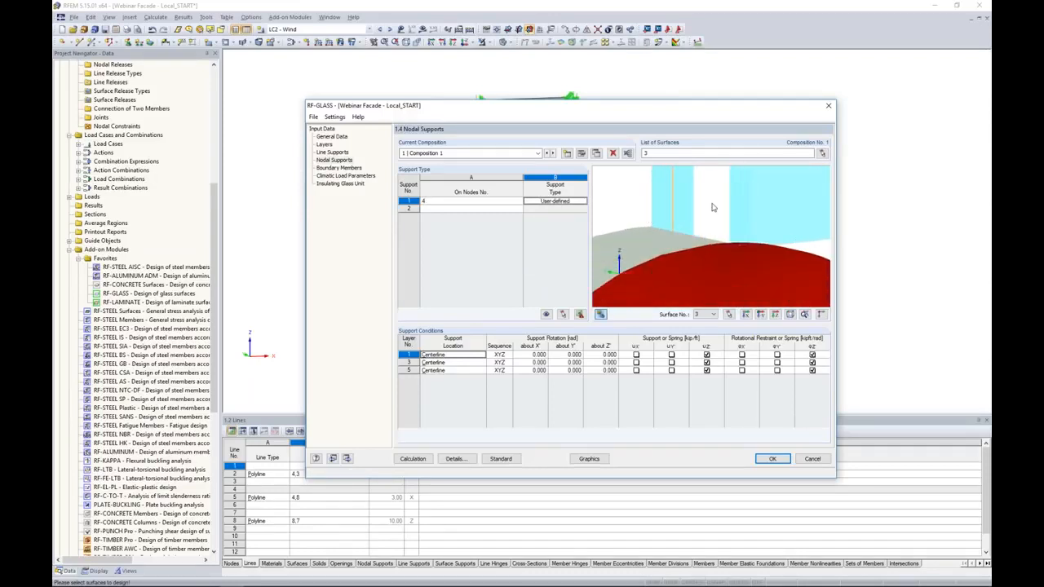
Step: Set the support location of layer 3 at node 4 to None
left_click(408, 363)
left_click(452, 362)
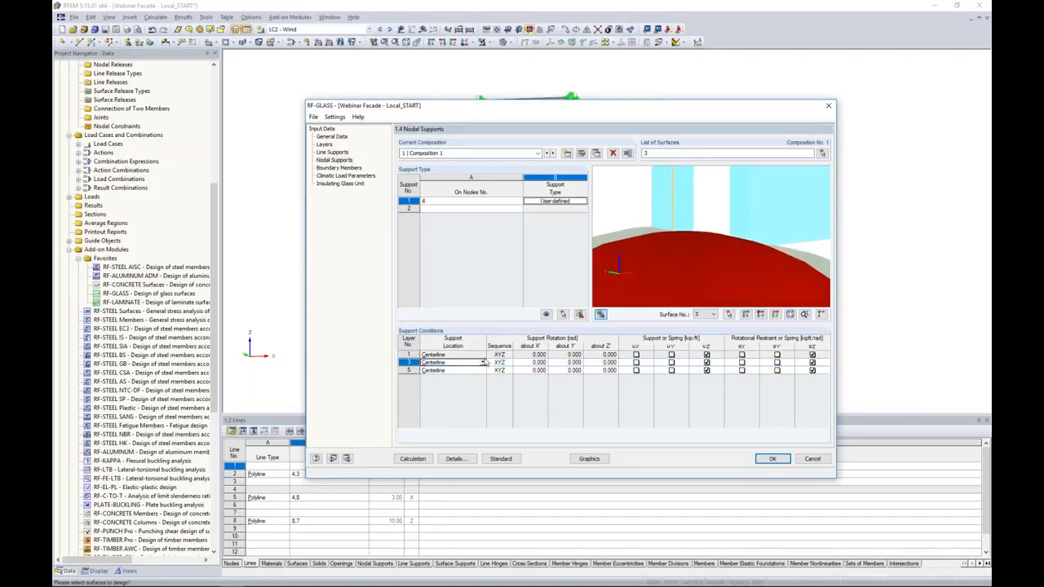
left_click(482, 362)
left_click(463, 402)
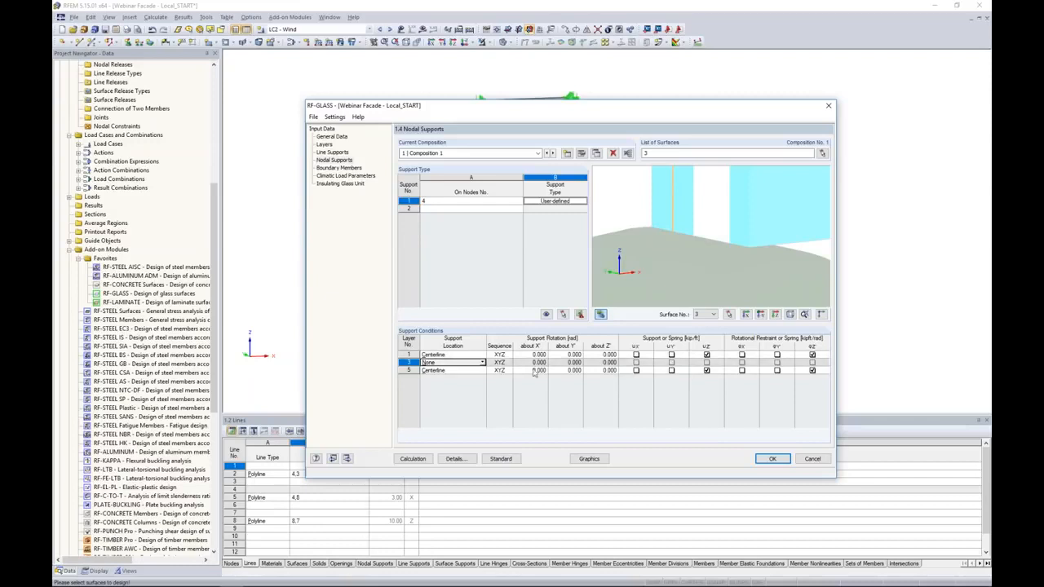
Step: Restrain uX and uY for layers 1 and 5 at the node 4 support
left_click(636, 356)
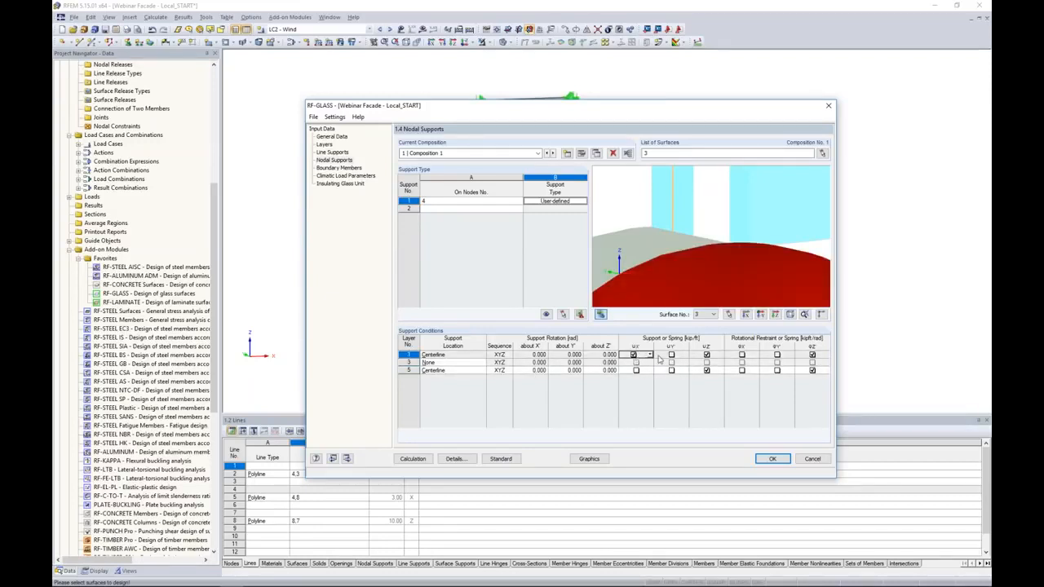
left_click(672, 355)
left_click(664, 371)
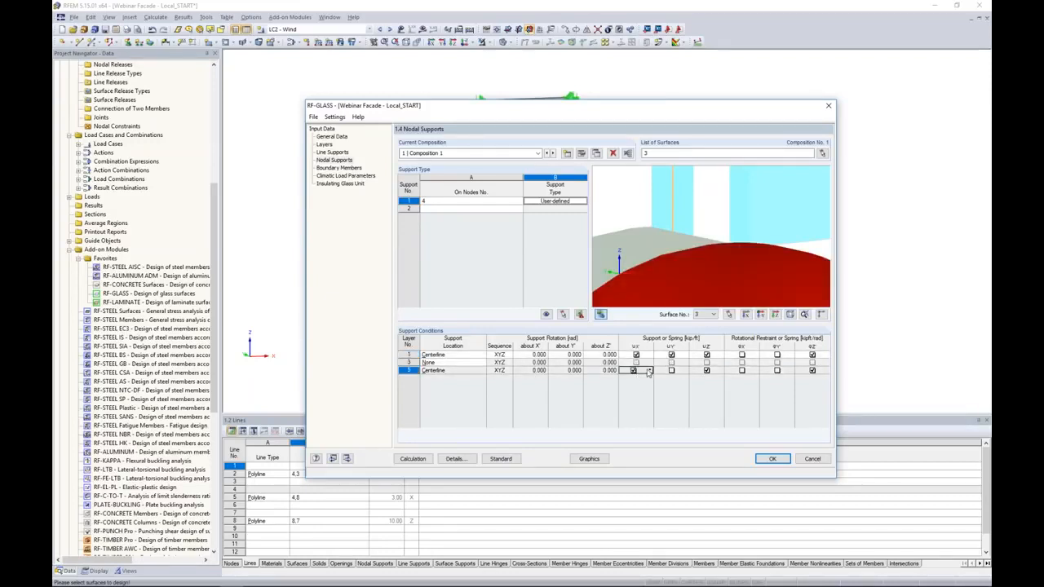
left_click(670, 372)
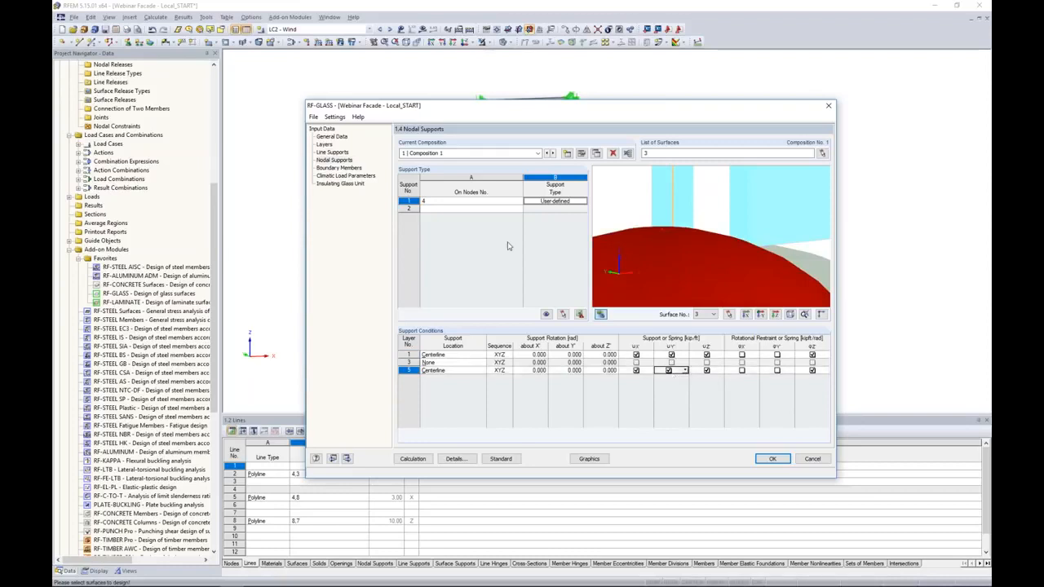
Step: Add a second nodal support on nodes 3 and 7, picked in the model, with the type User-defined
left_click(481, 209)
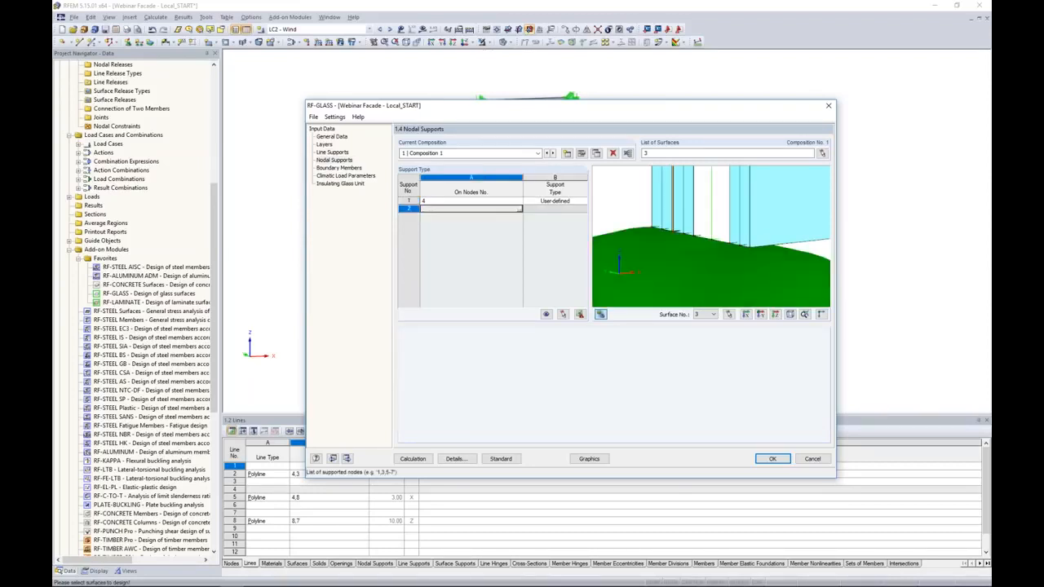
left_click(520, 209)
left_click(482, 102)
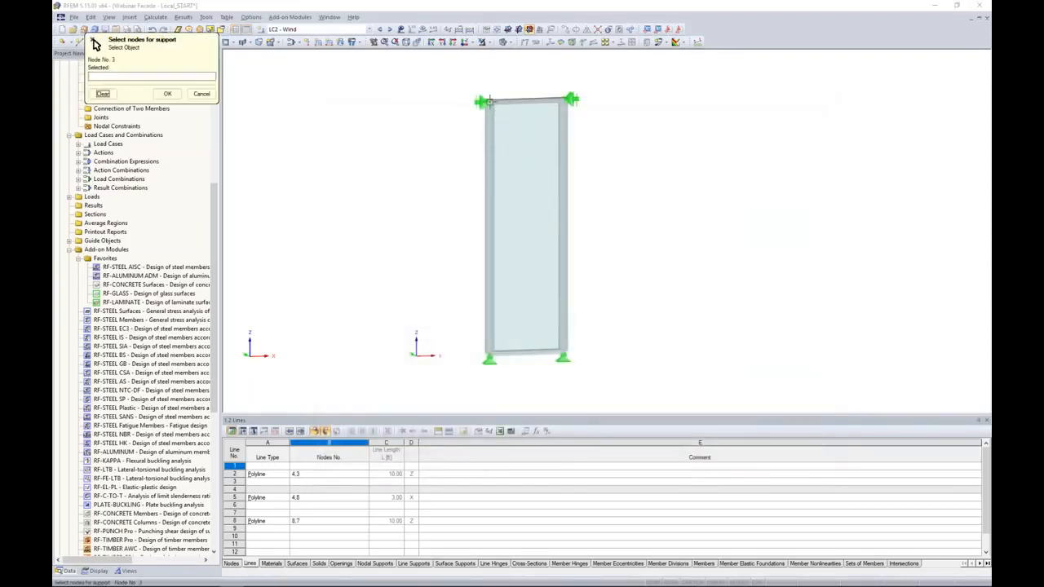
left_click(571, 99)
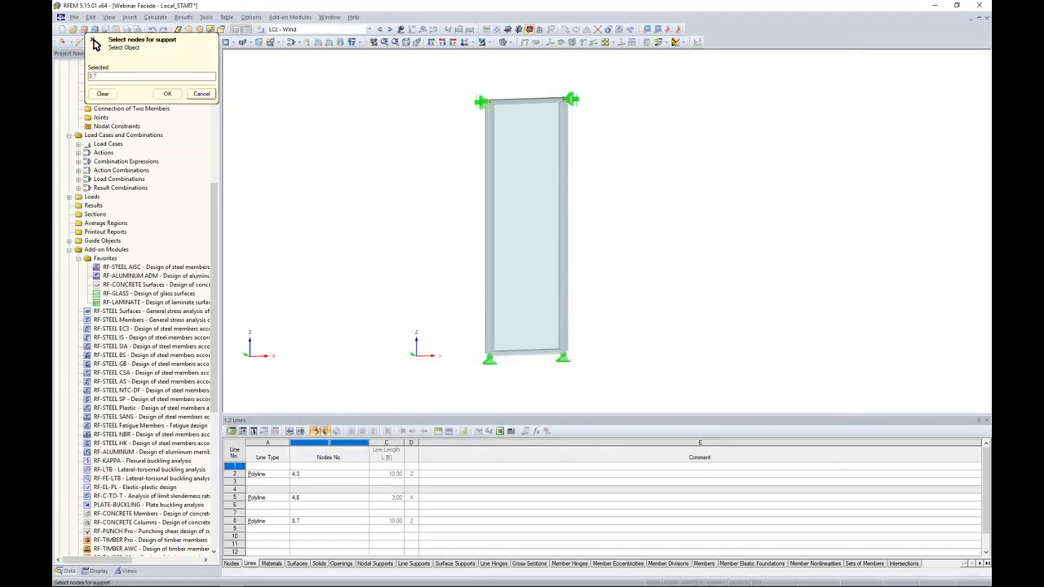
left_click(167, 94)
left_click(555, 208)
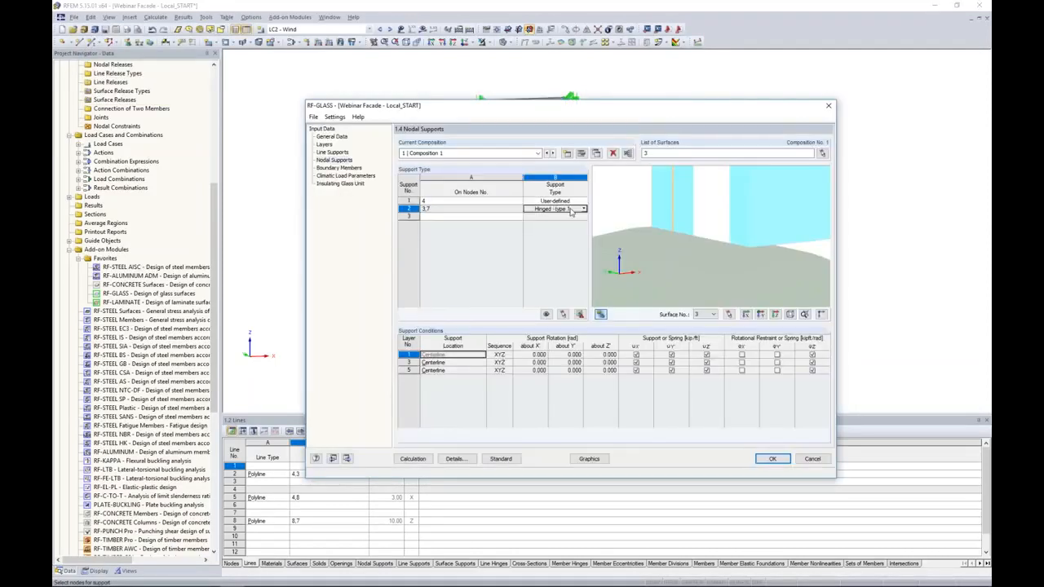
left_click(583, 209)
left_click(544, 271)
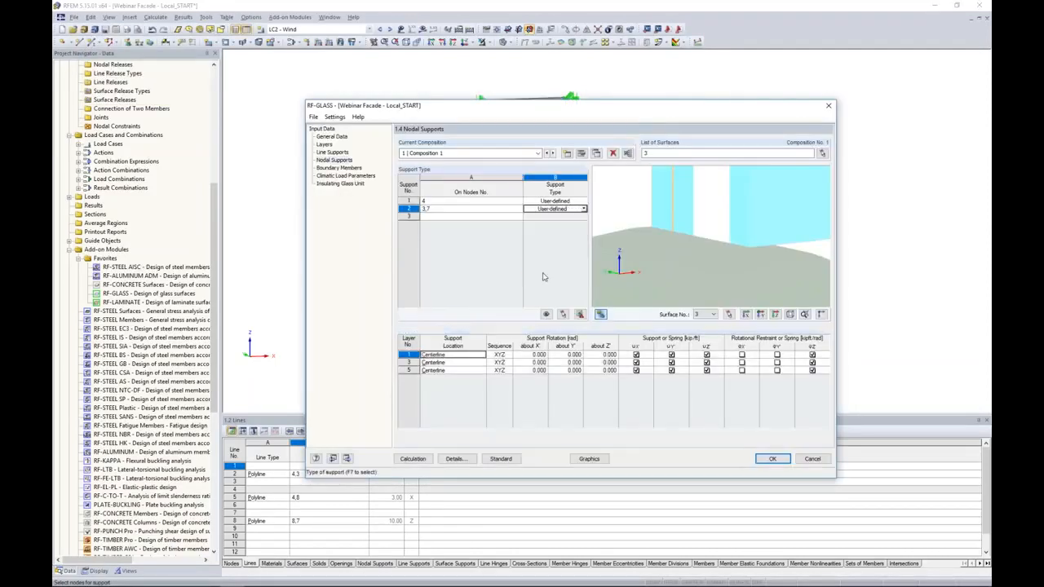
Step: Set the support location of layer 3 at nodes 3 and 7 to None
left_click(478, 363)
left_click(482, 364)
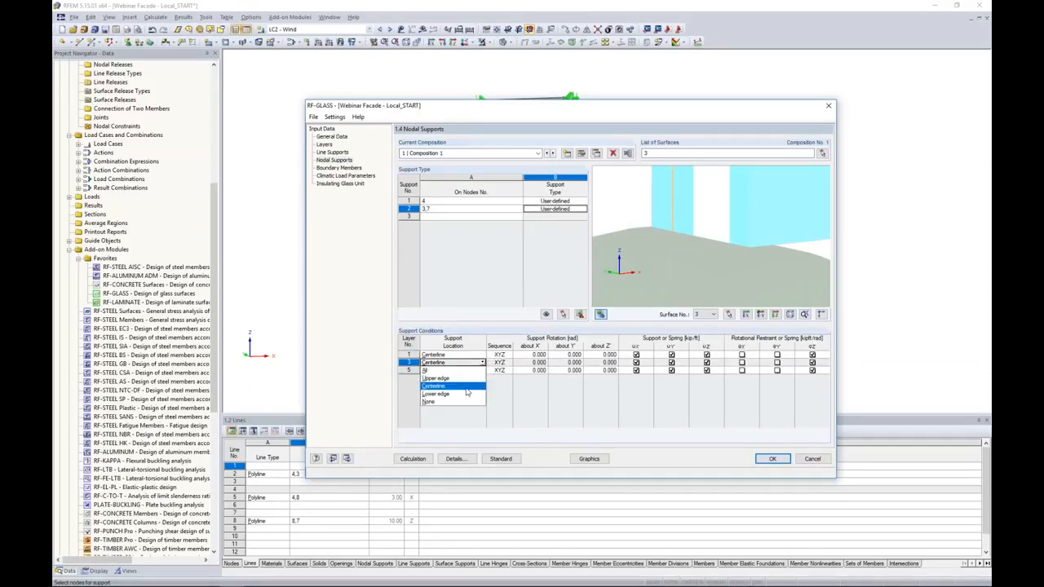
left_click(458, 407)
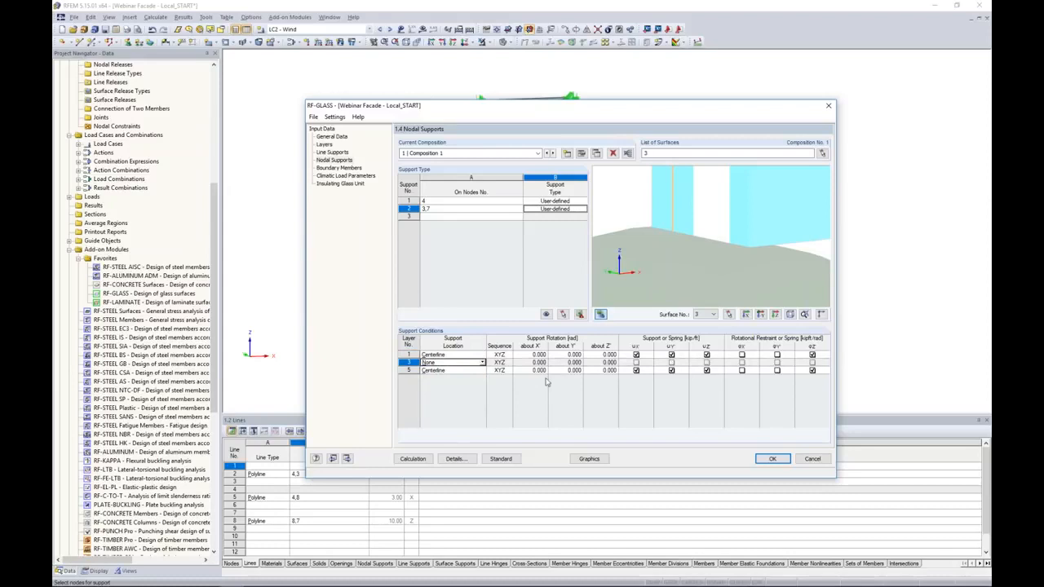
Step: Release uX and uZ for layers 1 and 5 in the nodal support on nodes 3 and 7
left_click(636, 355)
left_click(636, 371)
left_click(706, 355)
left_click(706, 370)
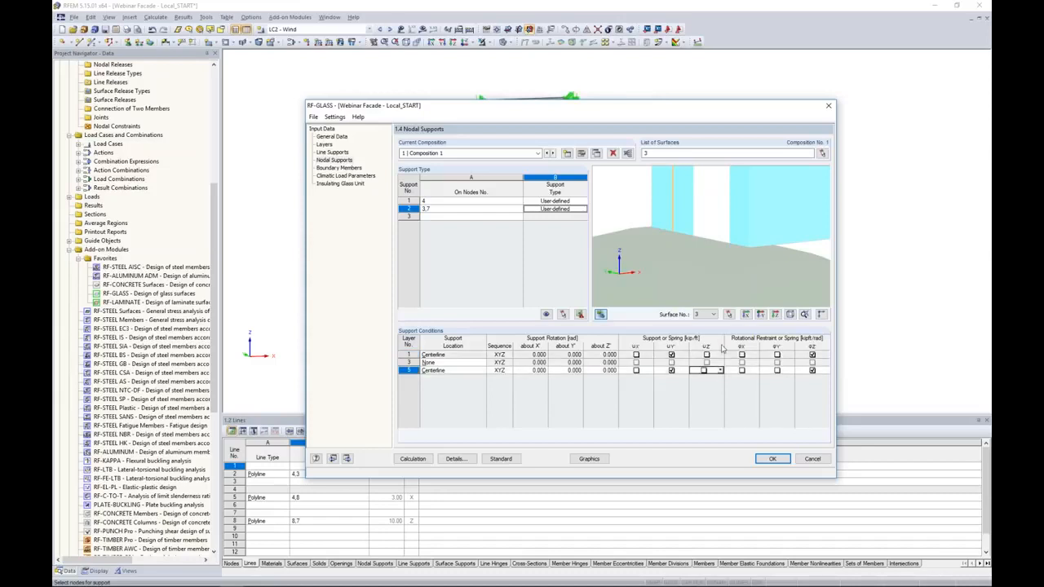
Step: Add a third nodal support on node 8, picked in the model
scroll(745, 231, "down", 5)
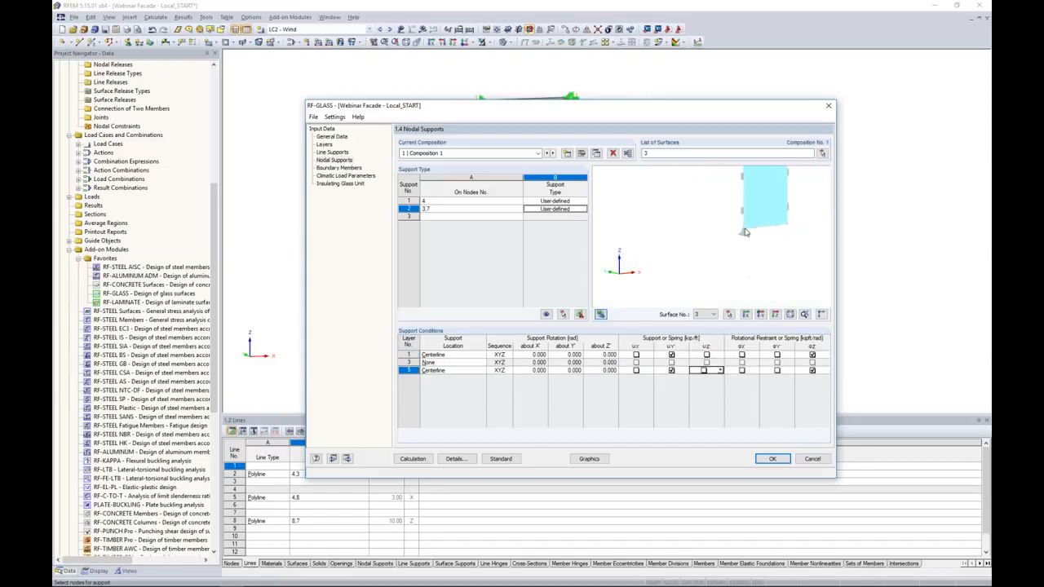
middle_click_drag(745, 232, 734, 269)
scroll(725, 272, "up", 5)
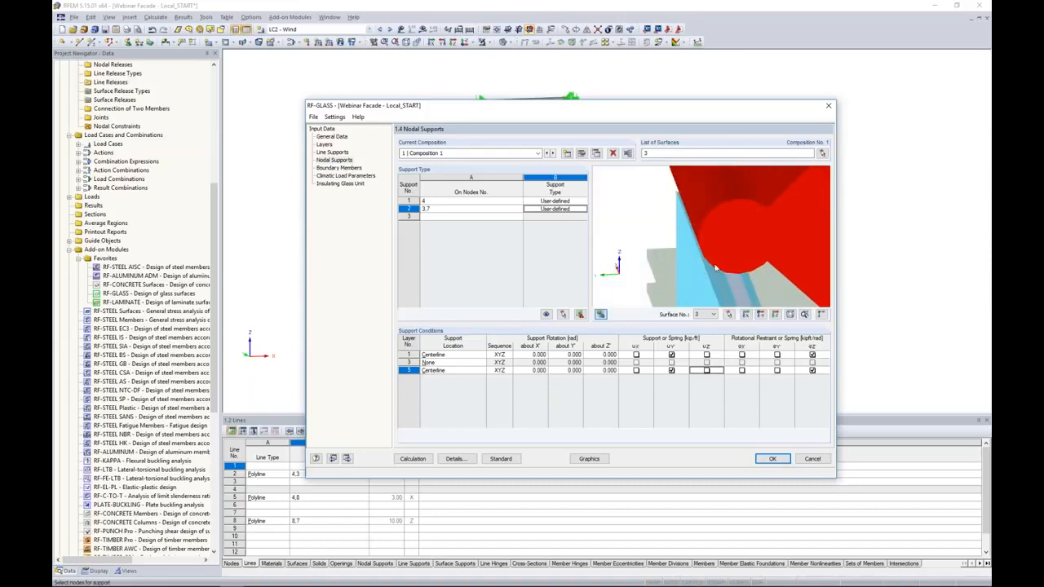
left_click(447, 219)
left_click(522, 219)
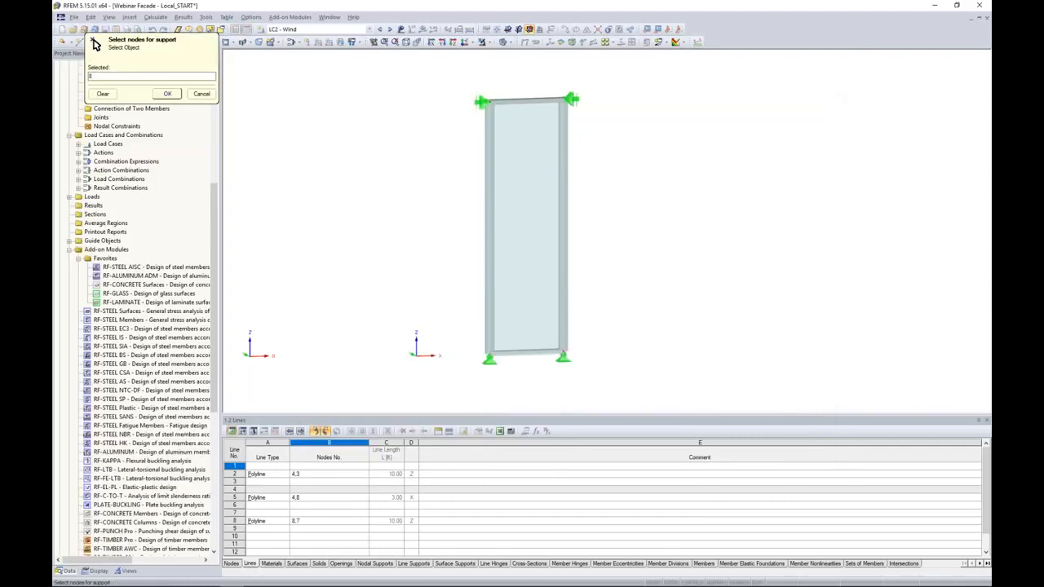
left_click(166, 95)
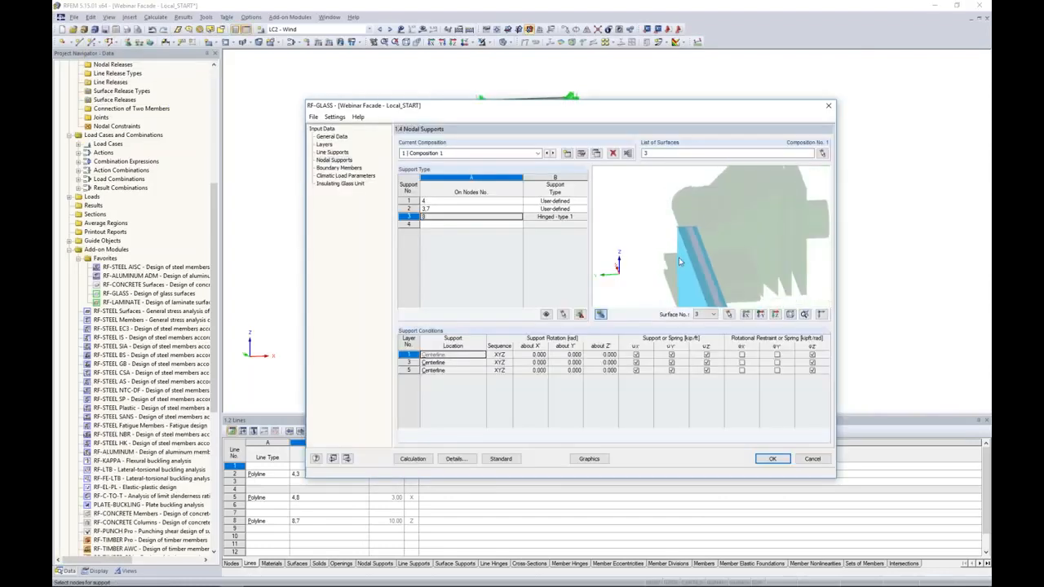
Step: Inspect the glass corner at node 8 and set its support type to User-defined
middle_click_drag(718, 292, 639, 275, "ctrl")
middle_click_drag(750, 292, 708, 201, "ctrl")
middle_click_drag(682, 272, 718, 203)
middle_click_drag(739, 284, 743, 224)
scroll(734, 285, "up", 3)
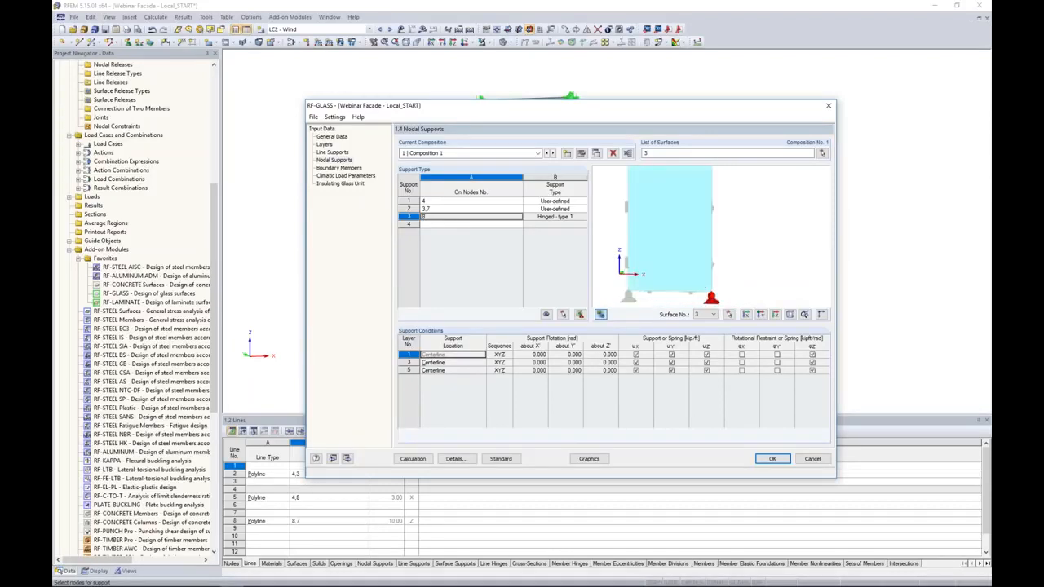
scroll(707, 302, "up", 3)
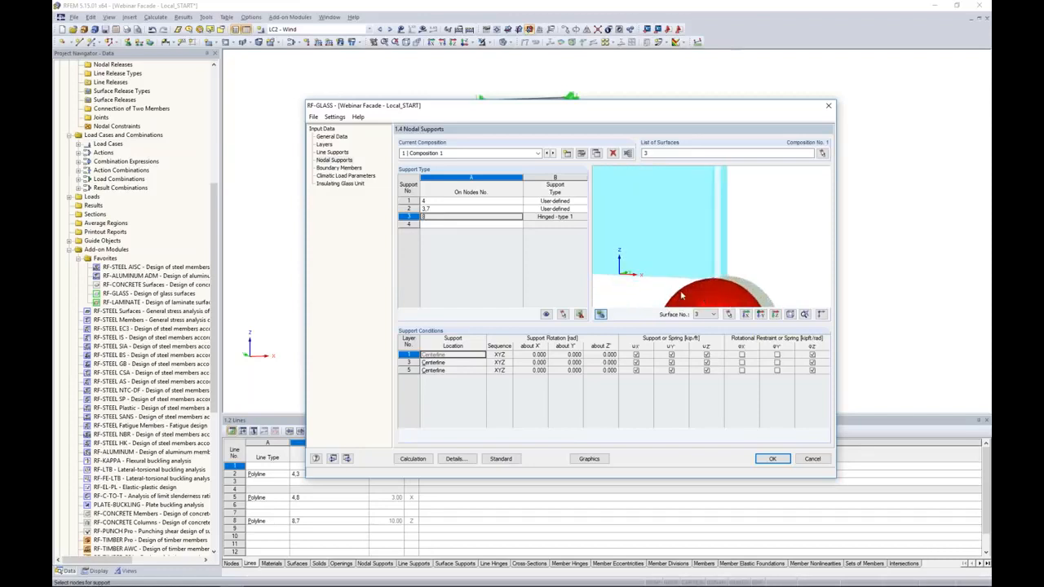
left_click(450, 371)
left_click(555, 216)
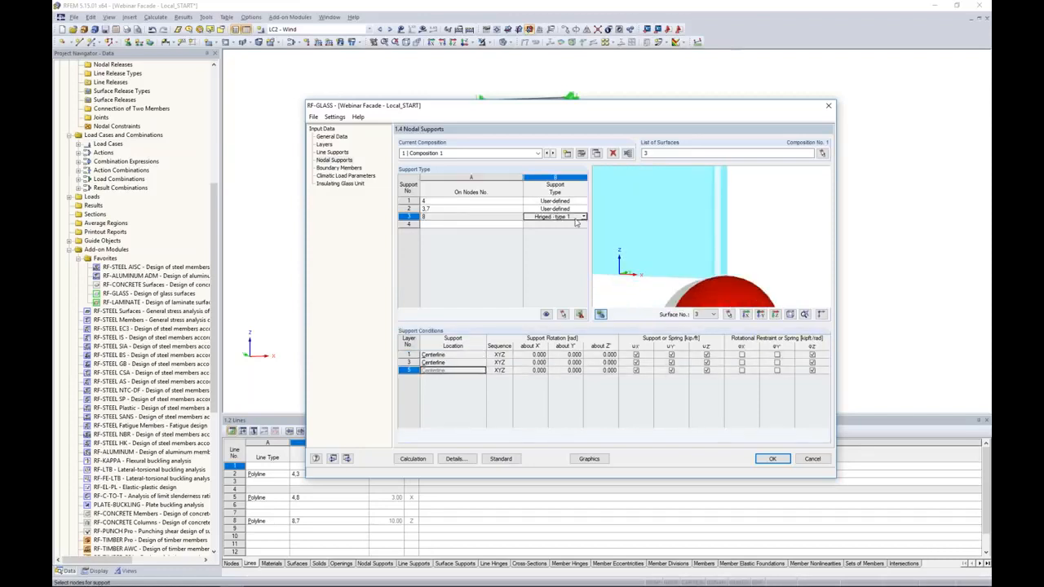
left_click(583, 216)
left_click(540, 279)
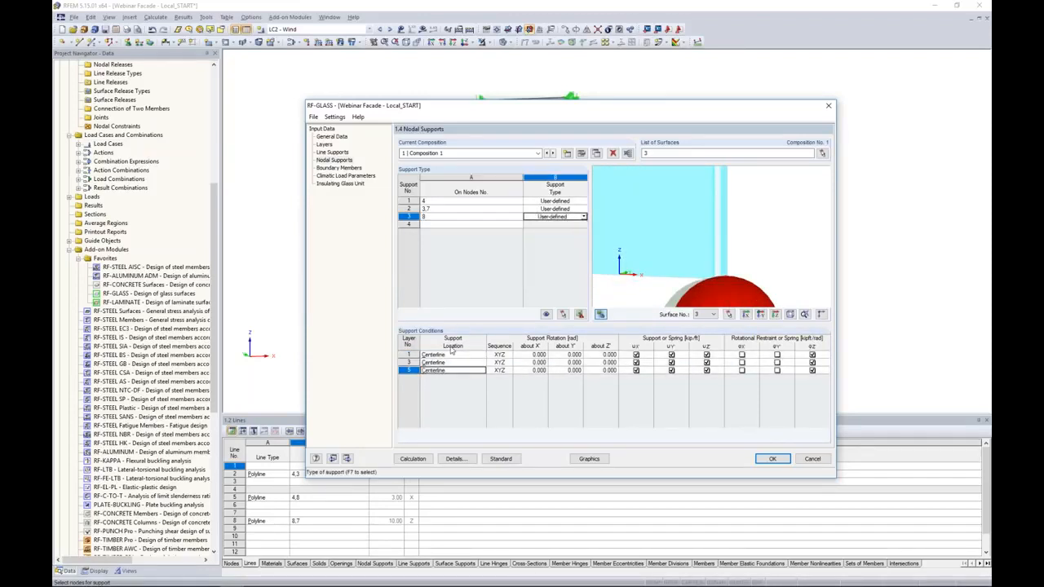
Step: Set the support location of layer 3 at node 8 to None
left_click(447, 363)
left_click(482, 363)
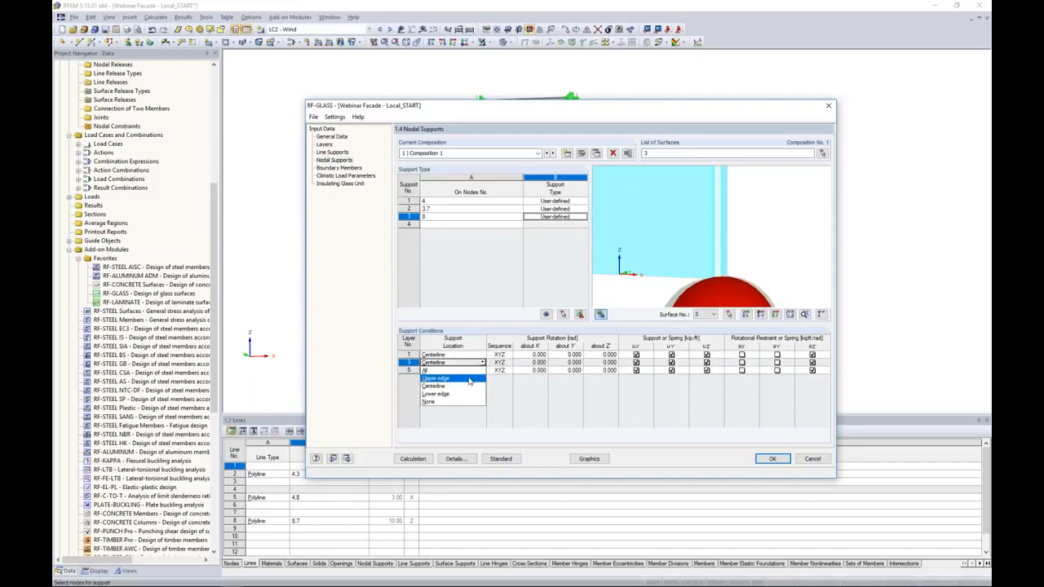
left_click(453, 403)
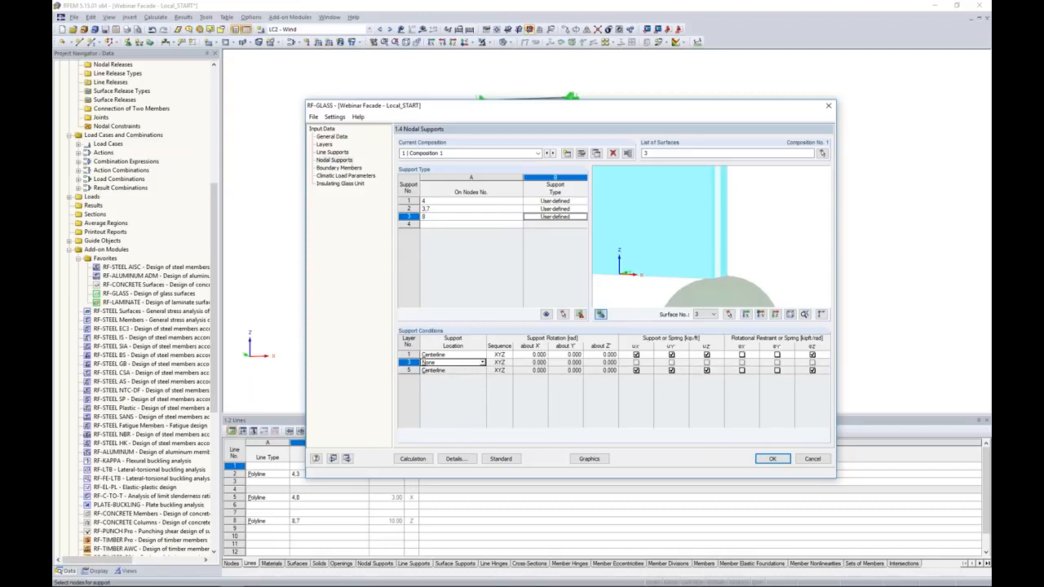
Step: Release uX for layers 1 and 5 in the nodal support at node 8
left_click(636, 355)
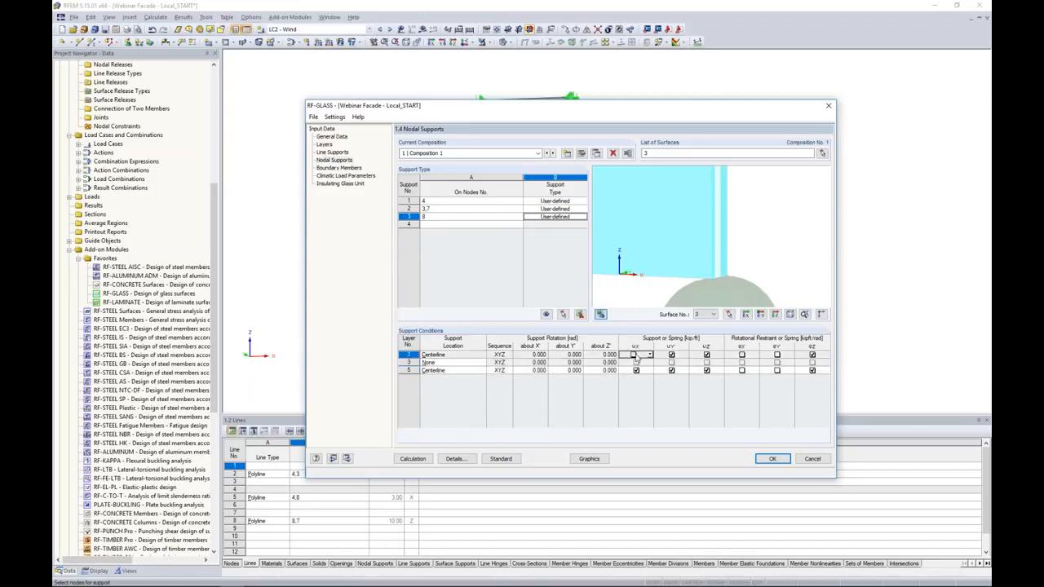
left_click(634, 370)
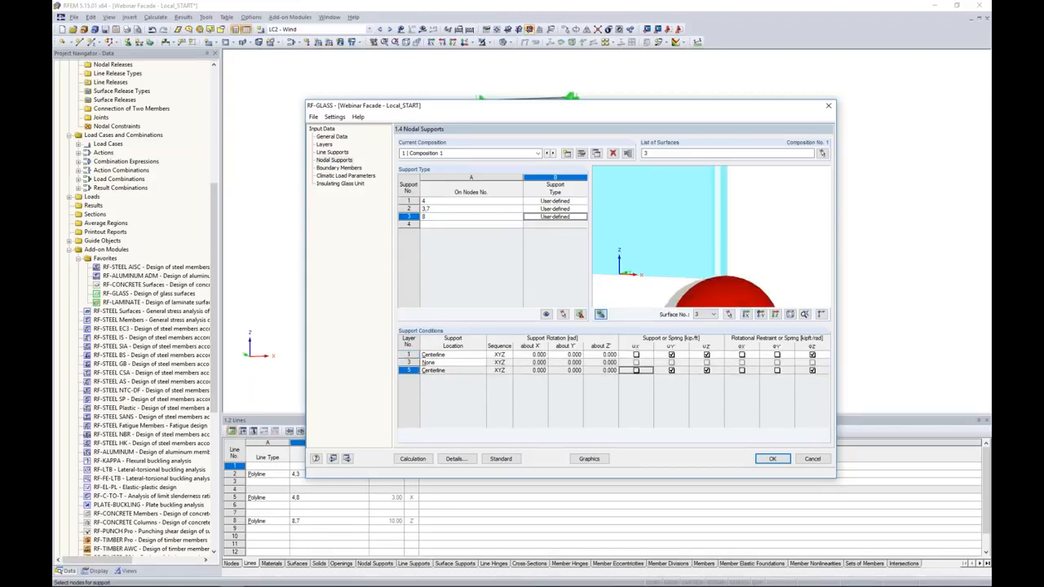
scroll(667, 228, "up", 3)
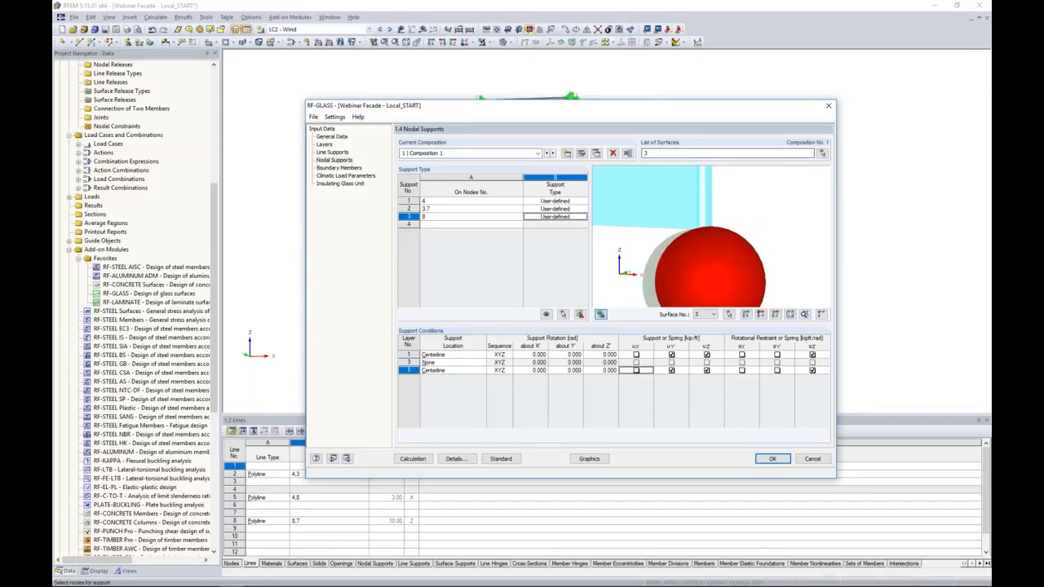
Step: Open the boundary members and examine the frame profile around the panel's upper edge, comparing it with the model behind the dialog
left_click(336, 168)
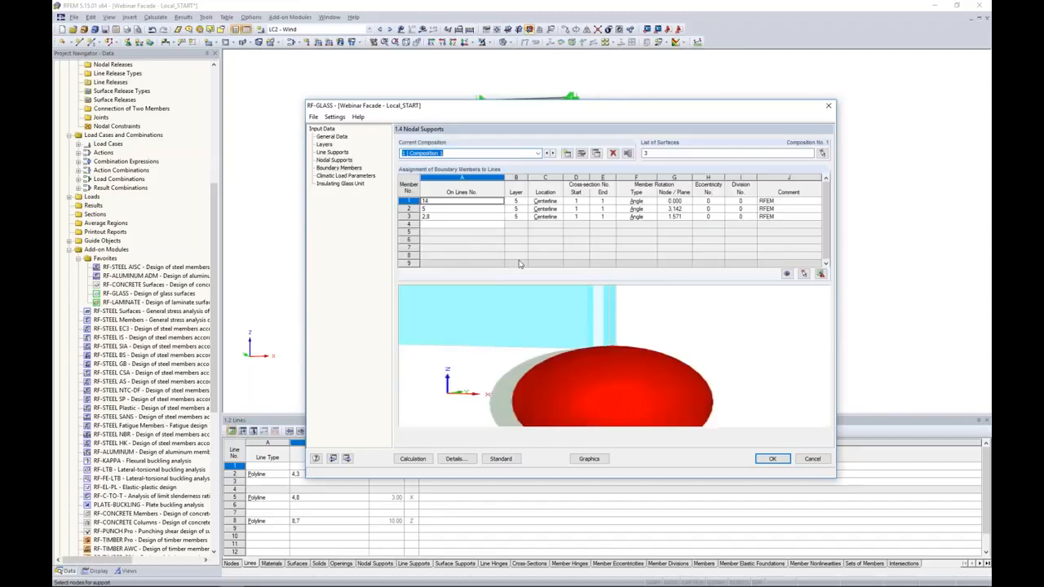
middle_click_drag(591, 336, 644, 322, "ctrl")
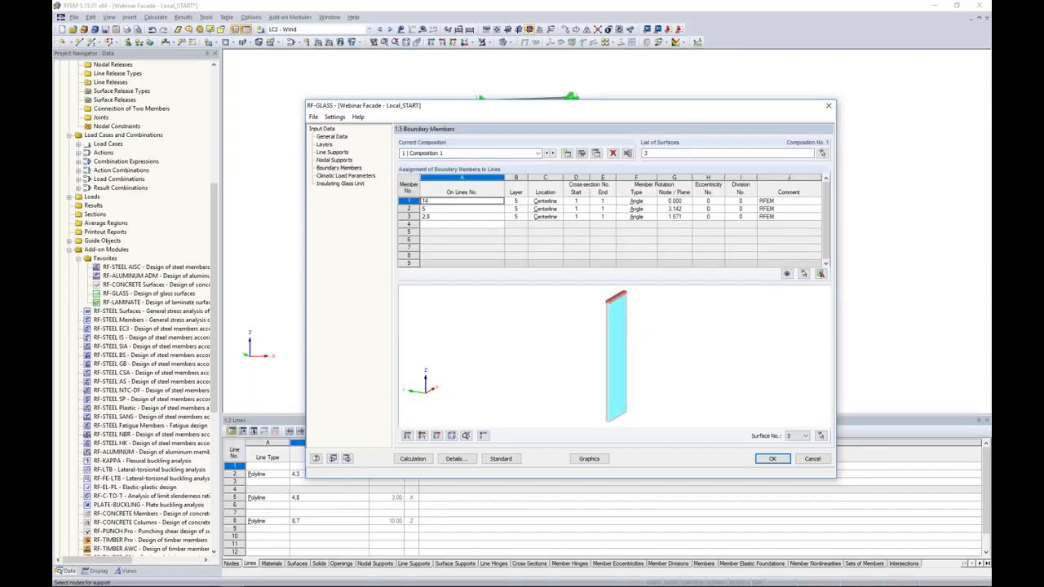
scroll(610, 305, "up", 5)
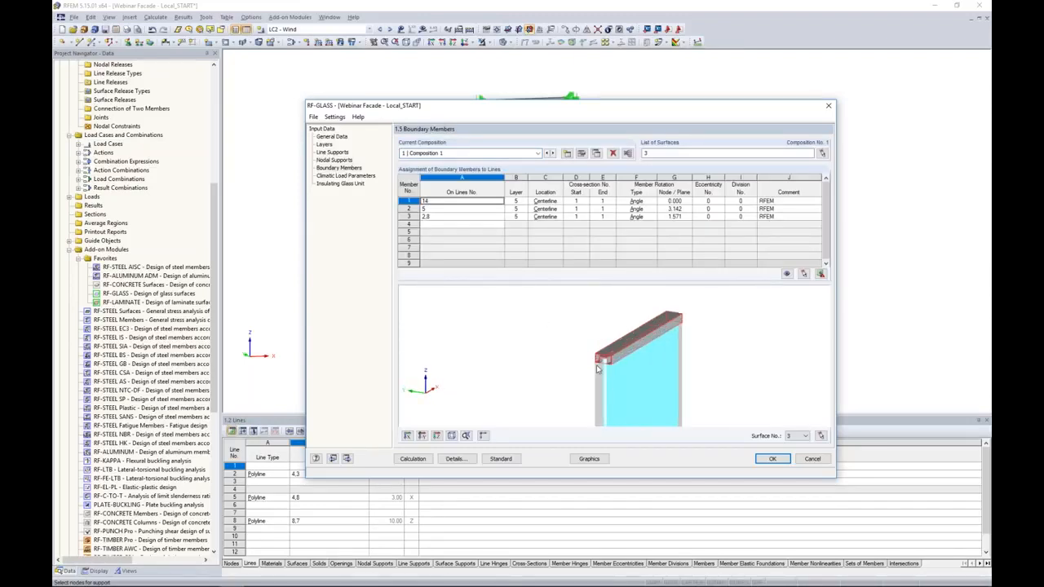
scroll(608, 359, "up", 3)
middle_click_drag(601, 388, 588, 354)
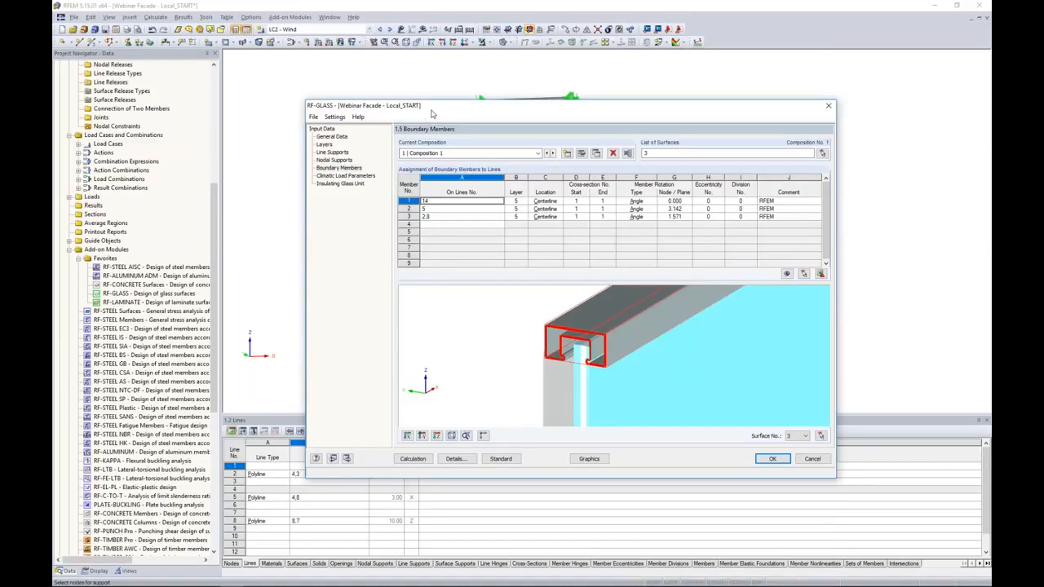
left_click_drag(432, 114, 437, 233)
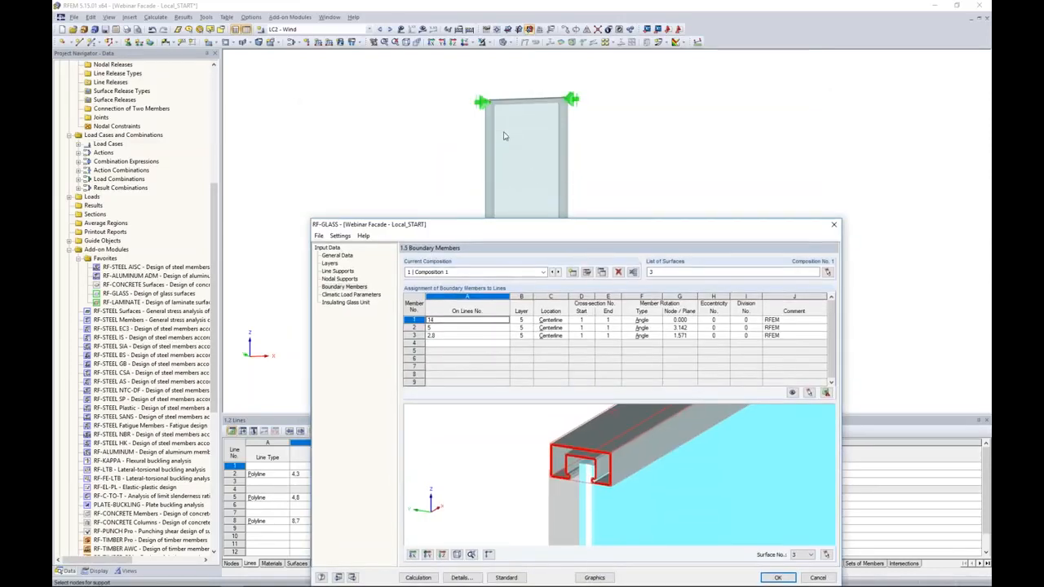
left_click_drag(582, 225, 599, 96)
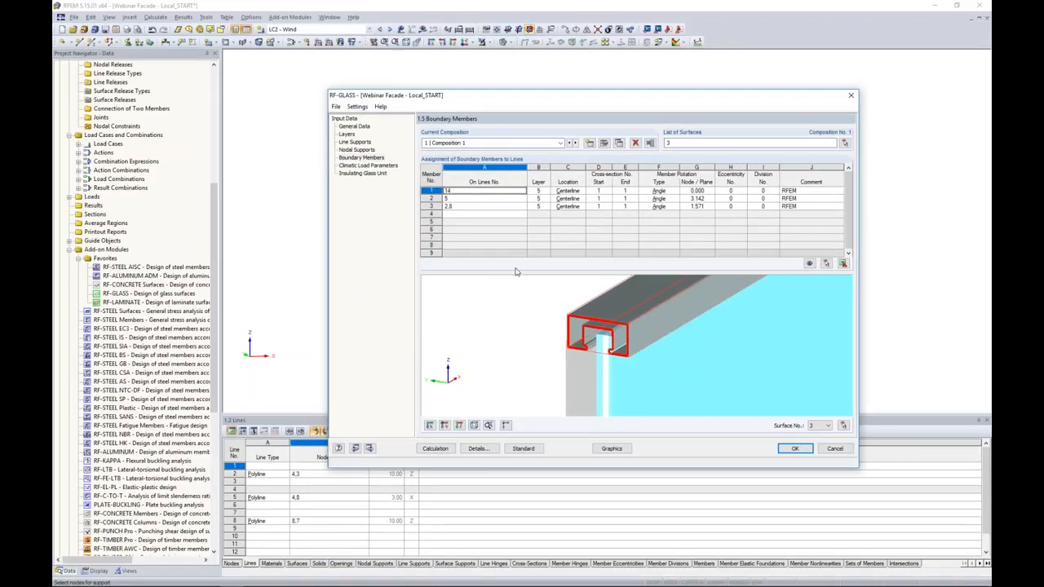
Step: Review the layer and location options available for the boundary member on line 14
left_click(538, 190)
left_click(546, 190)
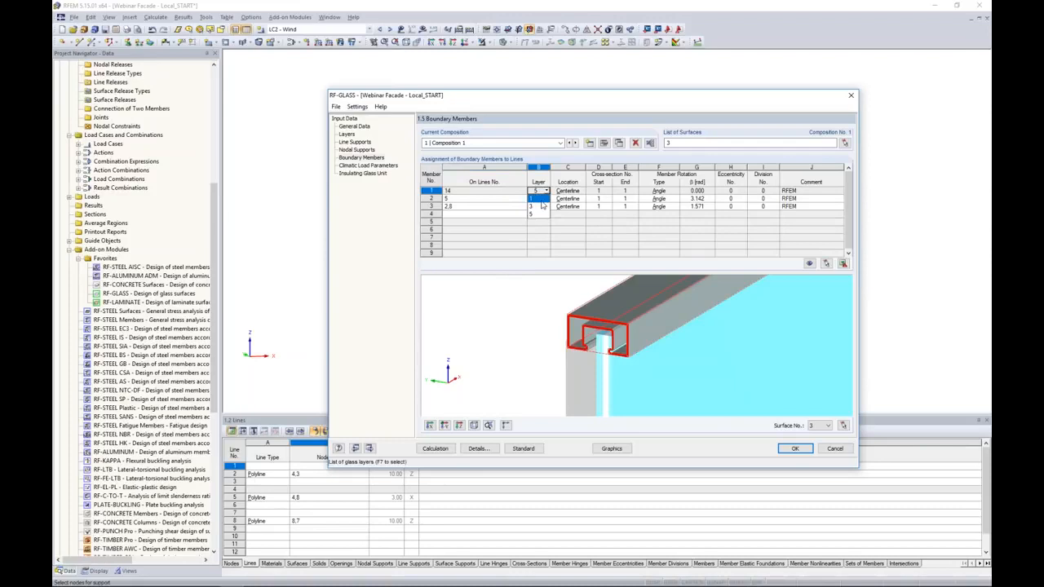
left_click(566, 191)
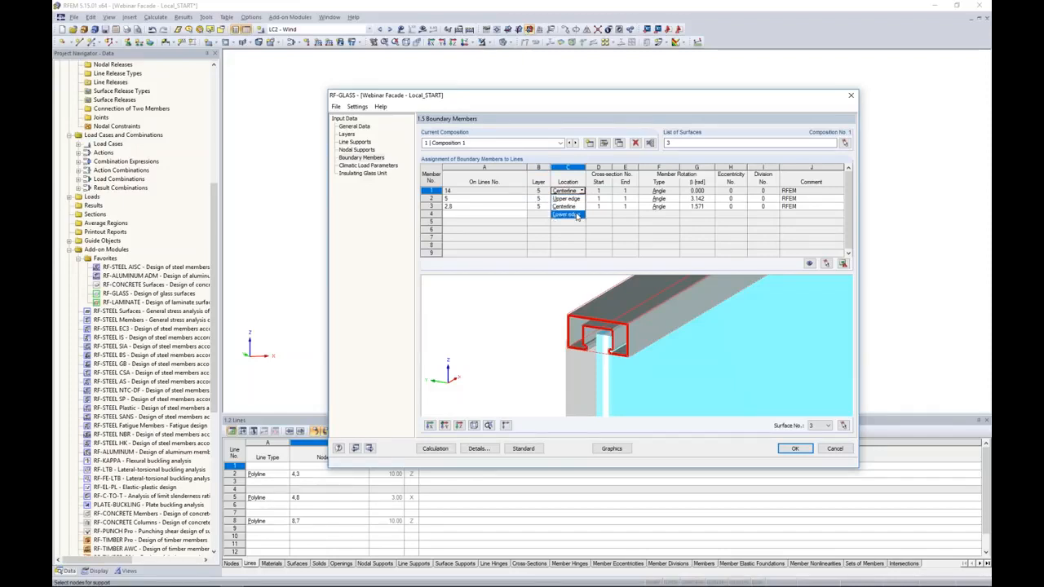
left_click(569, 239)
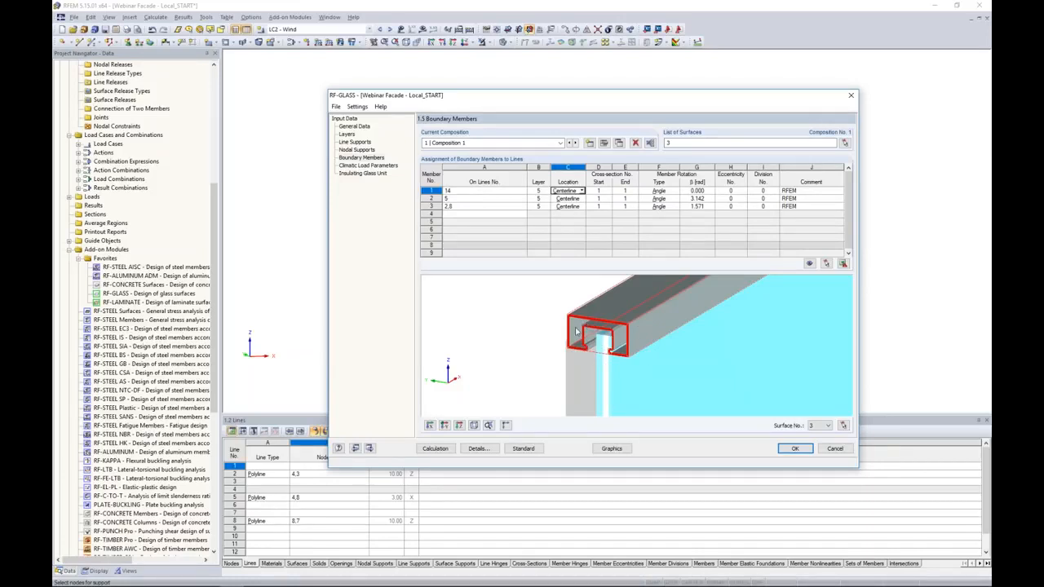
Step: Open the climatic load parameters and examine the additional summer parameters offered by automatic gas temperature calculation, leaving that option off
left_click(365, 165)
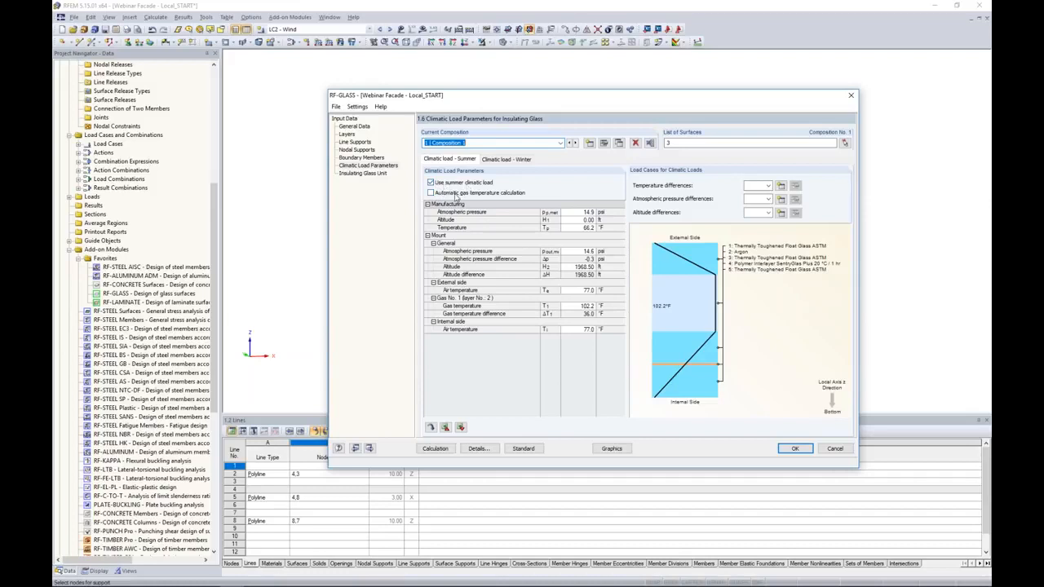
left_click(430, 193)
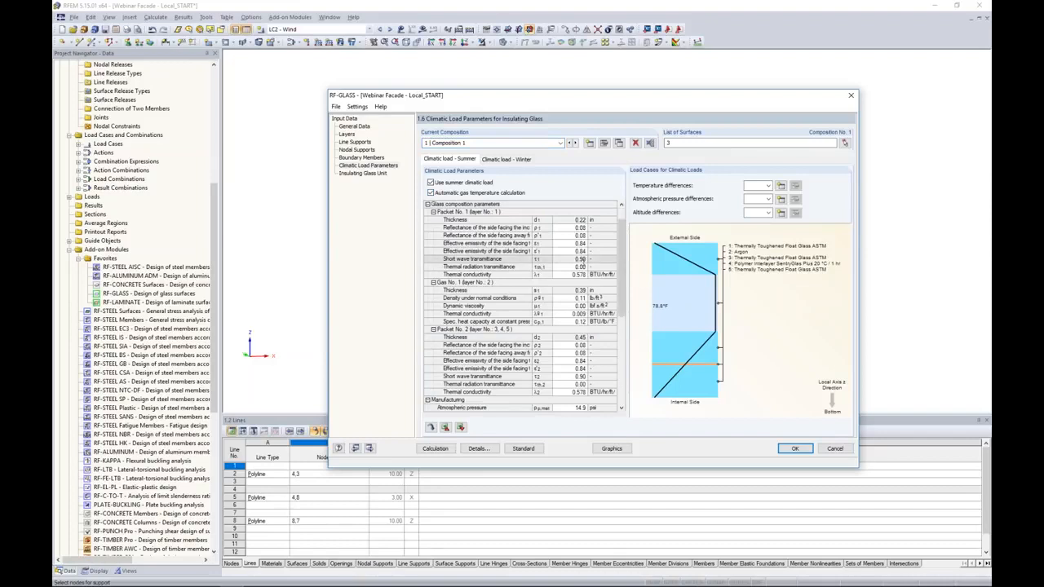
scroll(522, 306, "down", 10)
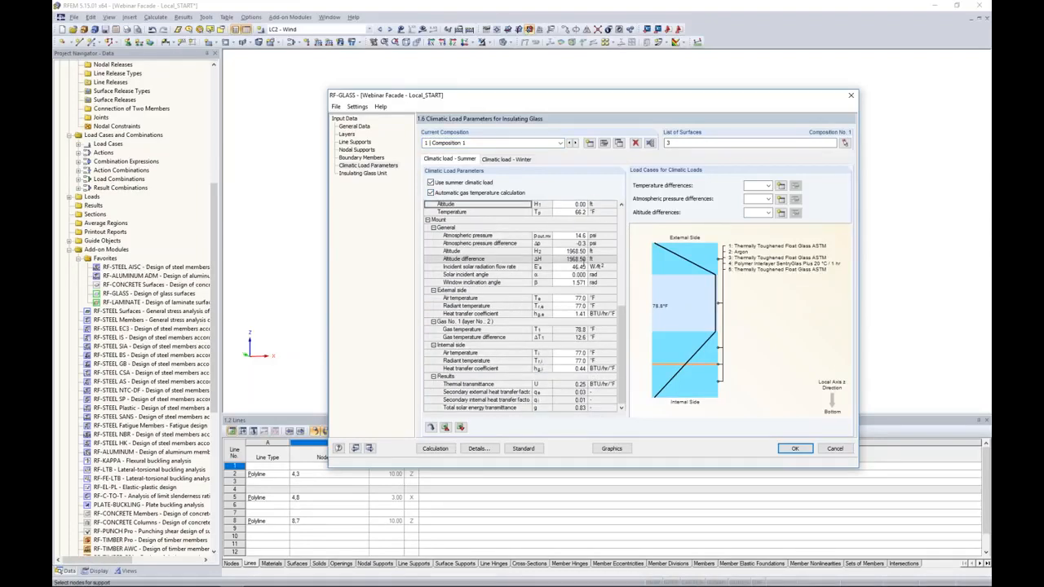
scroll(522, 306, "up", 8)
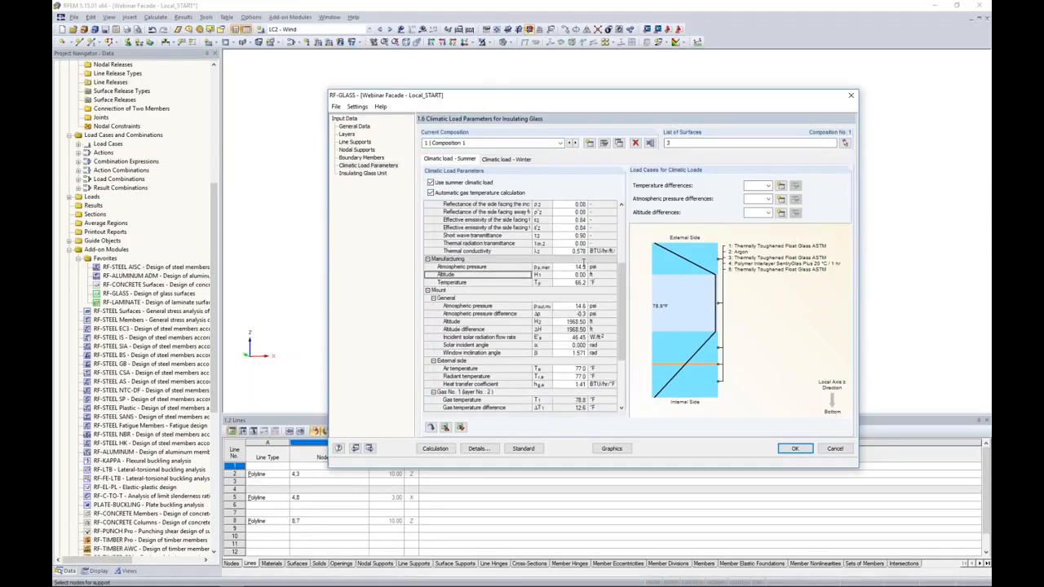
left_click(430, 193)
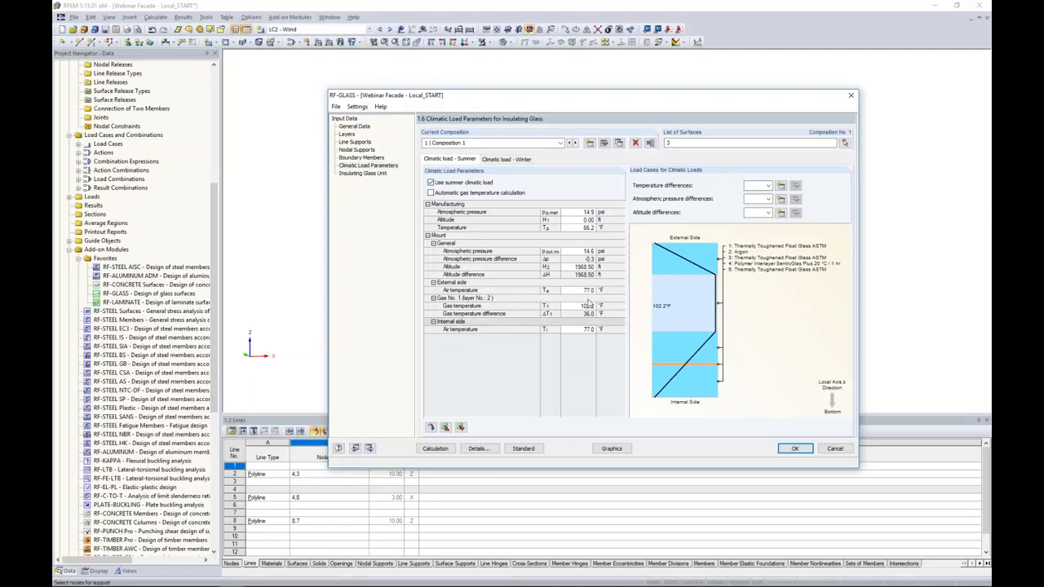
Step: Set the summer manufacturing atmospheric pressure to 14.7 psi and the manufacturing temperature to 65 °F
left_click(574, 212)
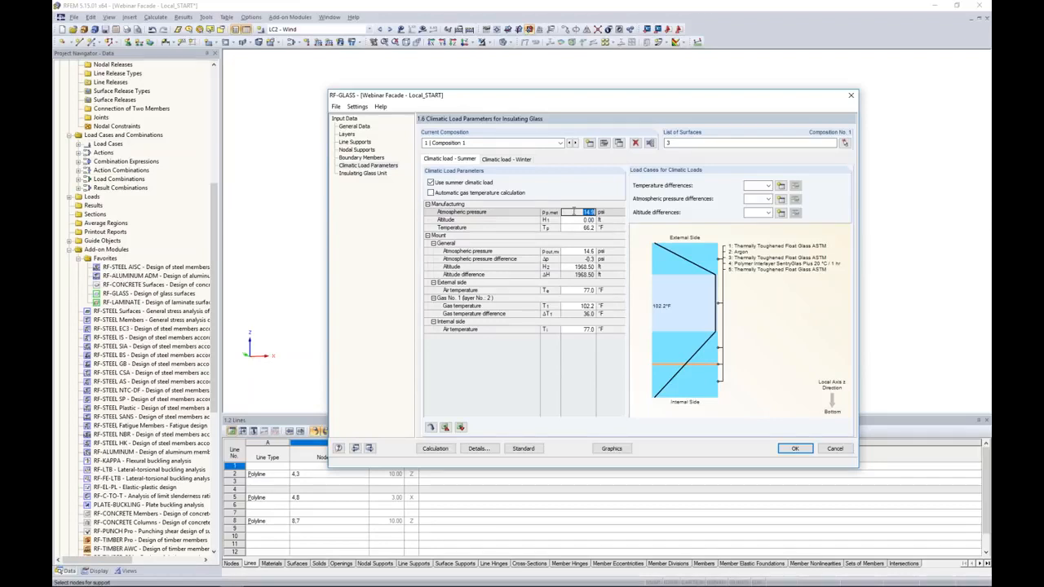
type("14.7")
key("Return")
key("Return")
key("BackSpace")
key("BackSpace")
key("BackSpace")
key("BackSpace")
type("65.0")
key("Return")
Step: Set the summer mounting altitude to 4000 ft
key("Return")
key("Return")
key("Return")
type("4000")
key("Return")
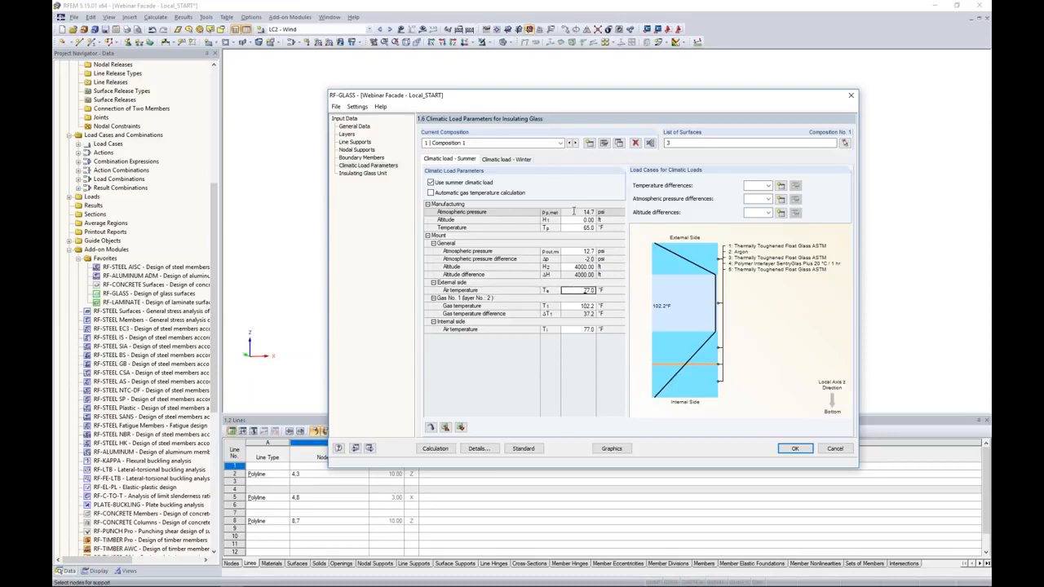
Step: Set the summer temperatures to 90 °F for external air, 102 °F for the gas and 70 °F for internal air
type("90")
key("Return")
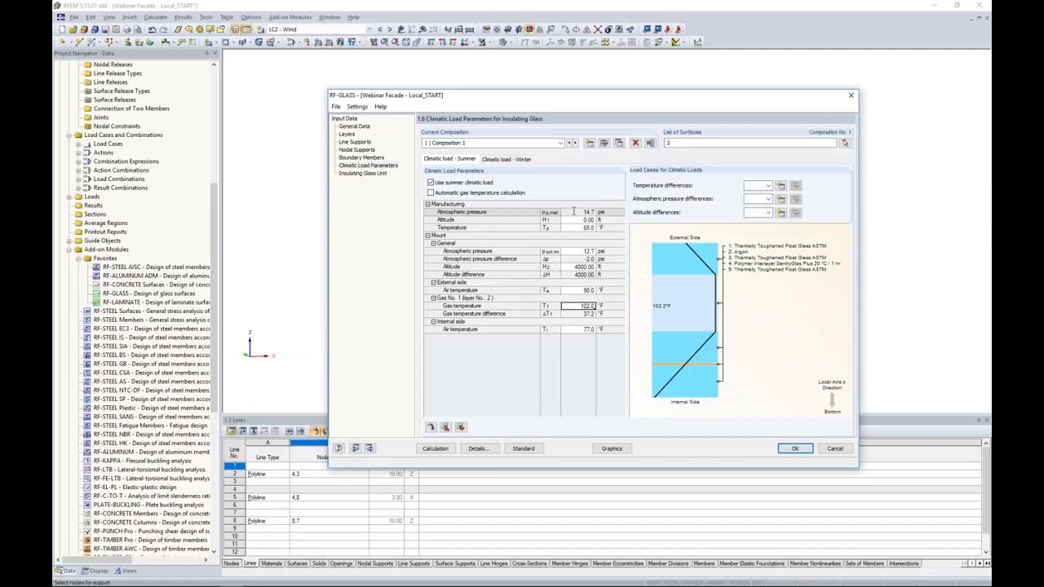
type("102")
key("Return")
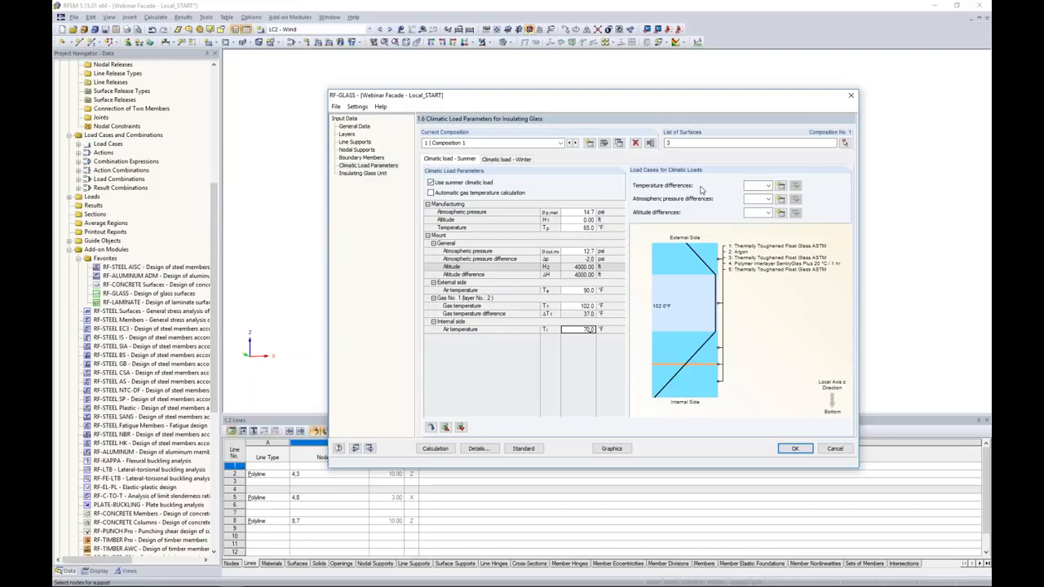
Step: Create a load case described as Temp with action category Self-Straining Force for the summer temperature differences
left_click(768, 186)
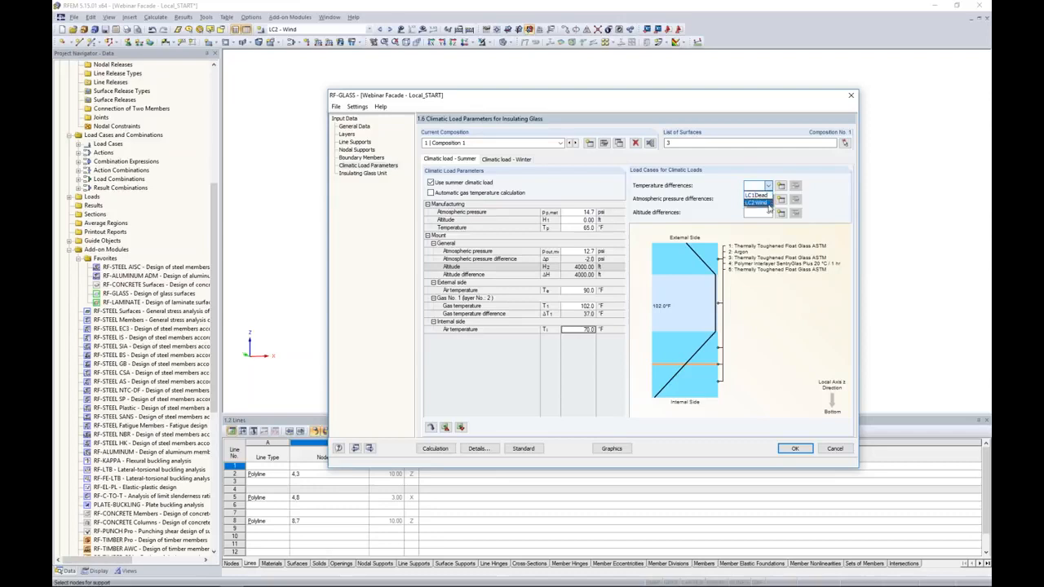
left_click(780, 187)
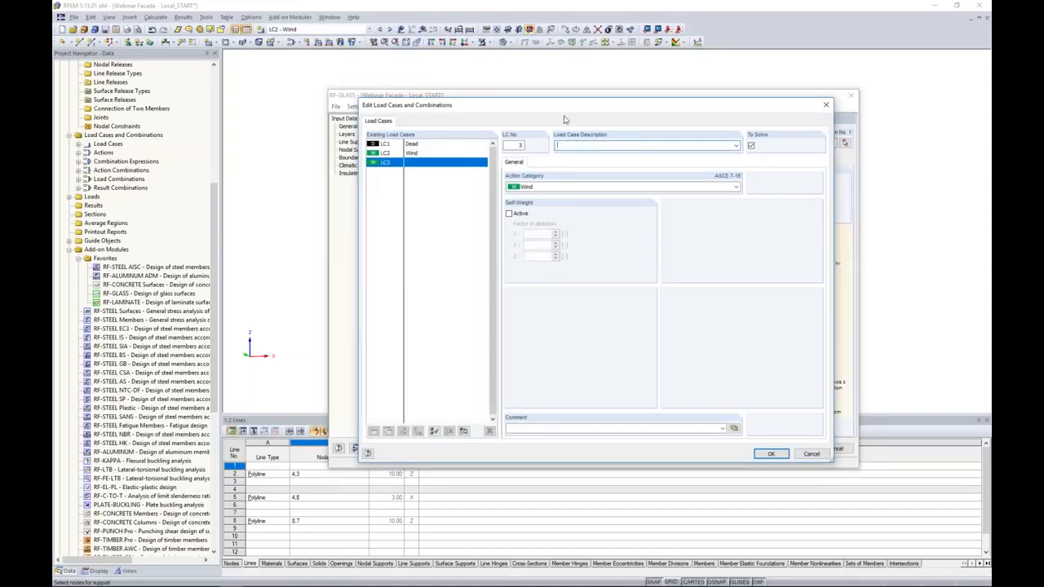
left_click(562, 146)
type("Temp")
left_click(526, 186)
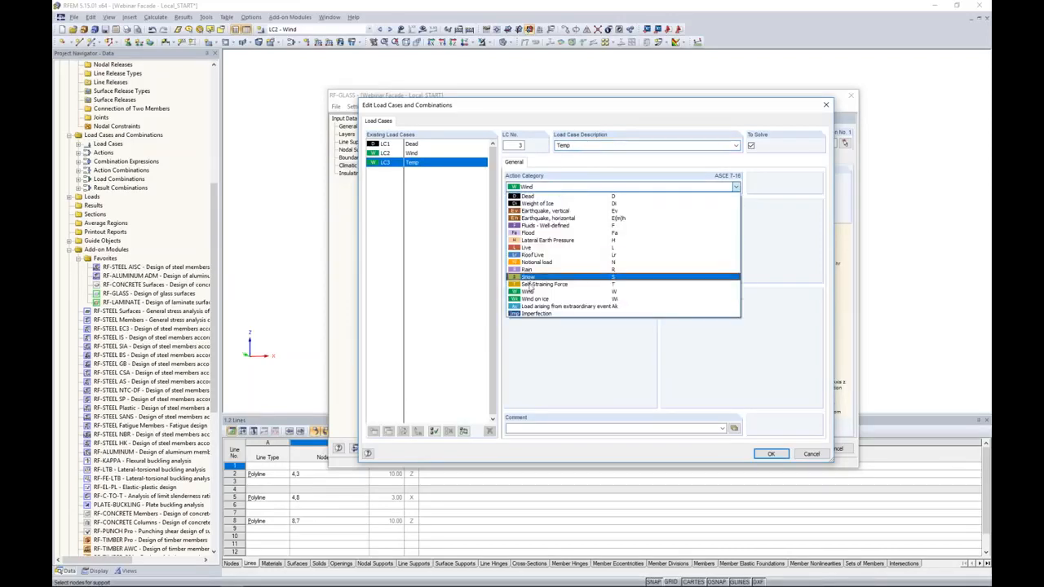
left_click(535, 284)
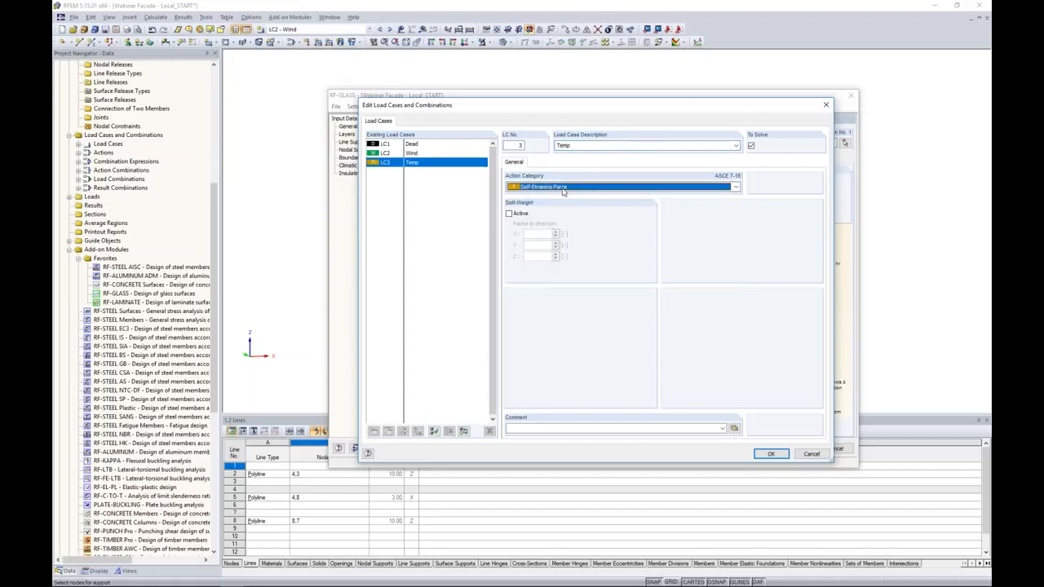
left_click(771, 453)
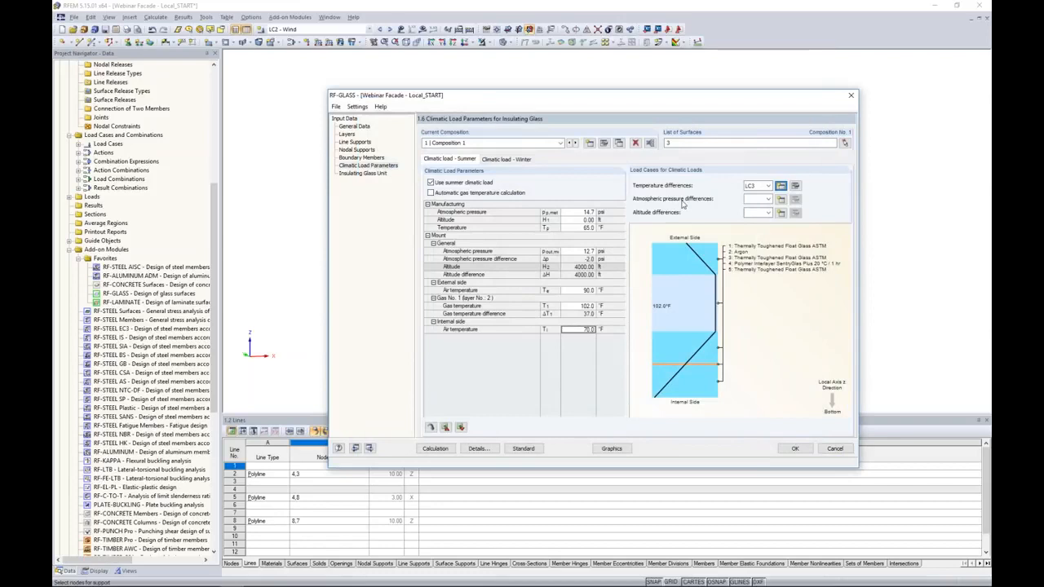
Step: Create a self-straining load case described as Atmos for the summer atmospheric pressure differences
left_click(781, 202)
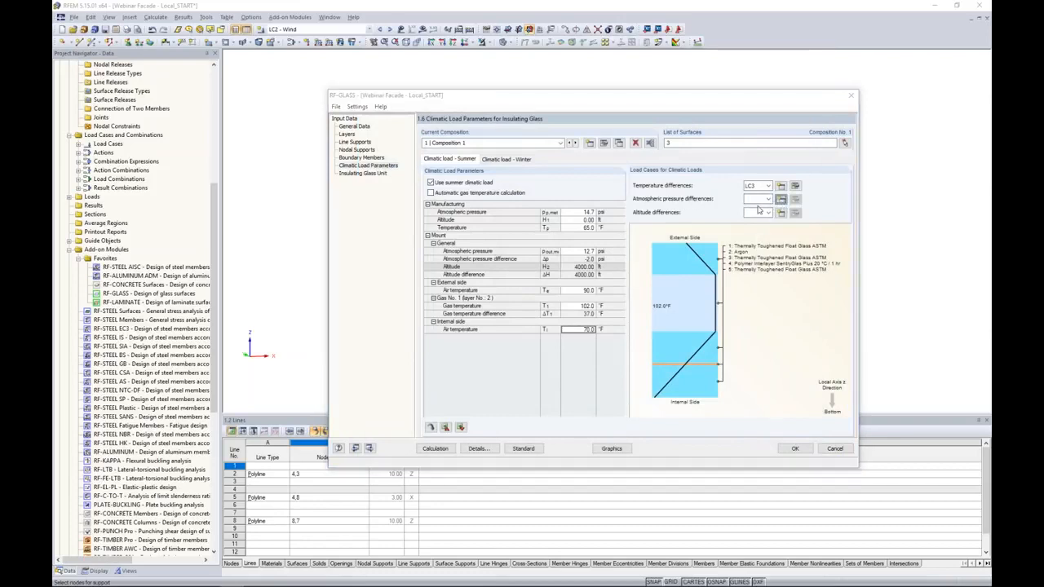
type("Atm")
type("mos")
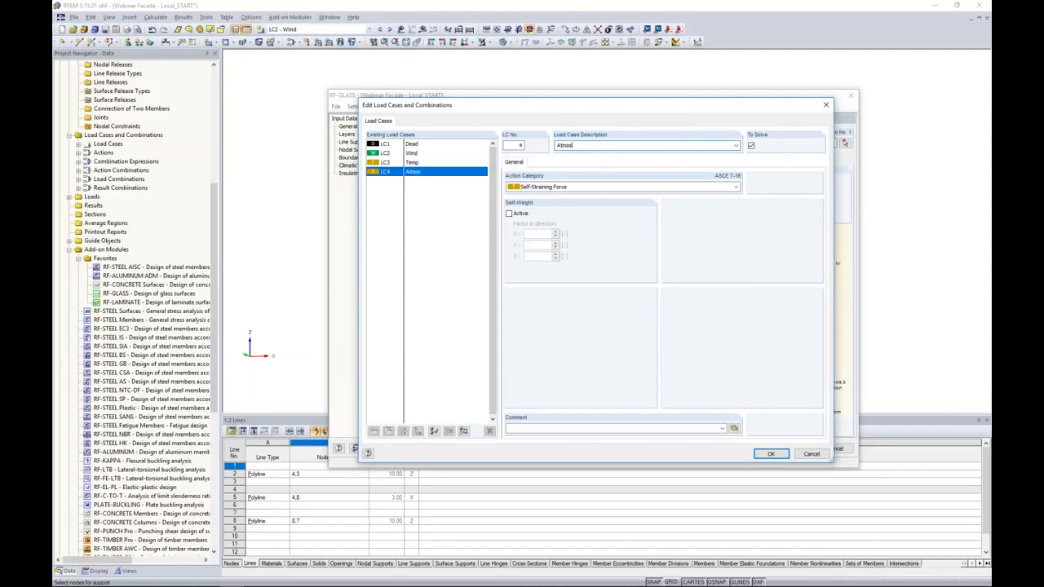
left_click(775, 454)
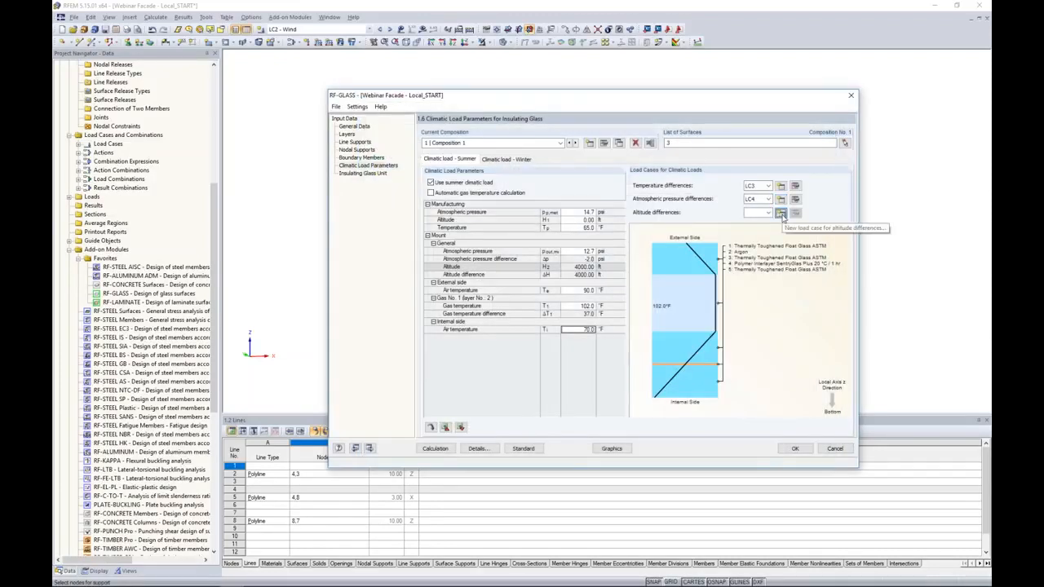
Step: Create a self-straining load case described as Alt for the summer altitude differences
left_click(781, 214)
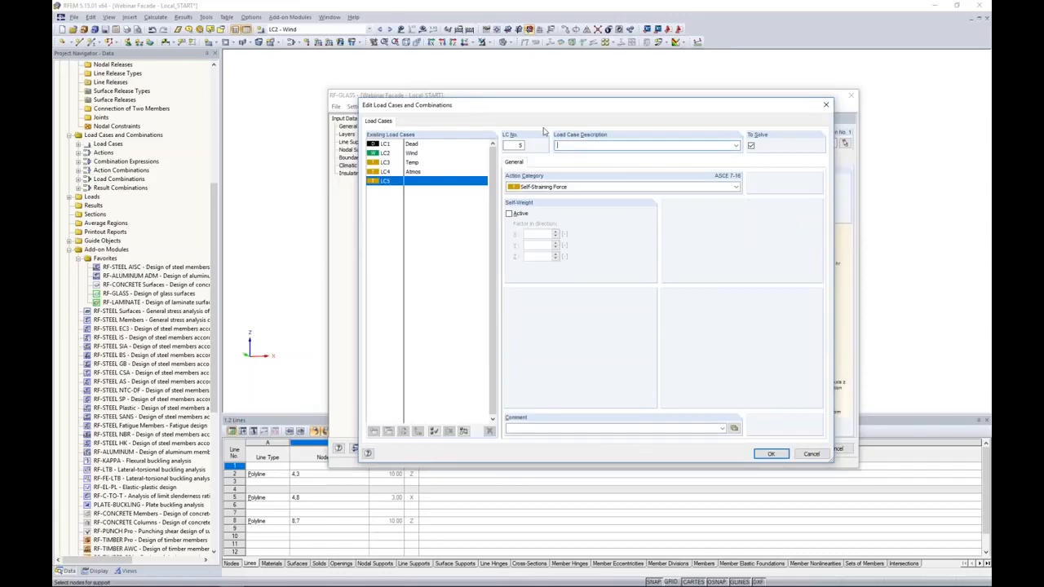
type("Alt")
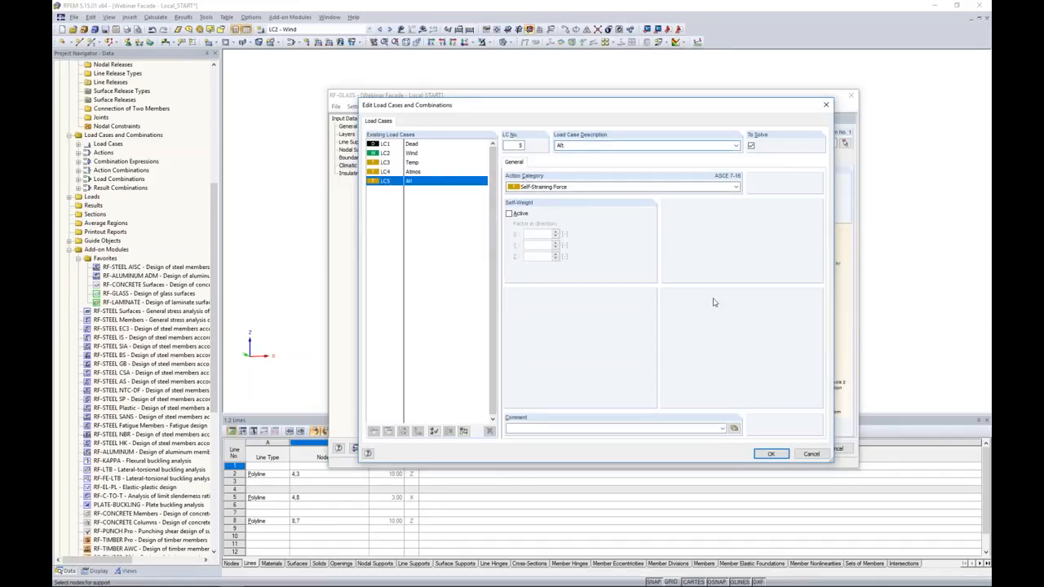
left_click(771, 453)
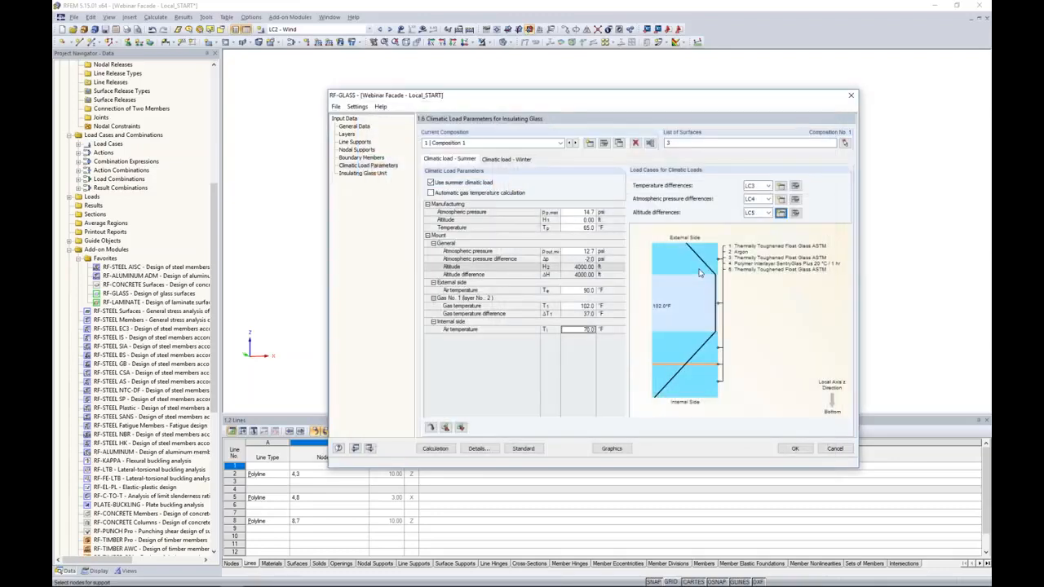
Step: Assign the winter climatic loads to LC3 for temperature, LC4 for atmospheric pressure and LC5 for altitude differences
left_click(512, 161)
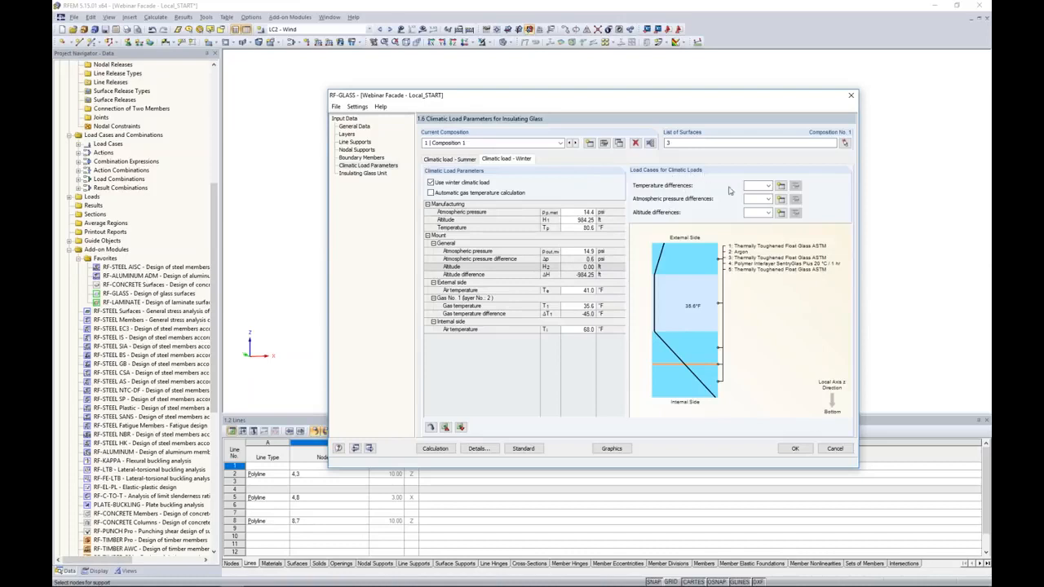
left_click(764, 186)
left_click(757, 210)
left_click(763, 199)
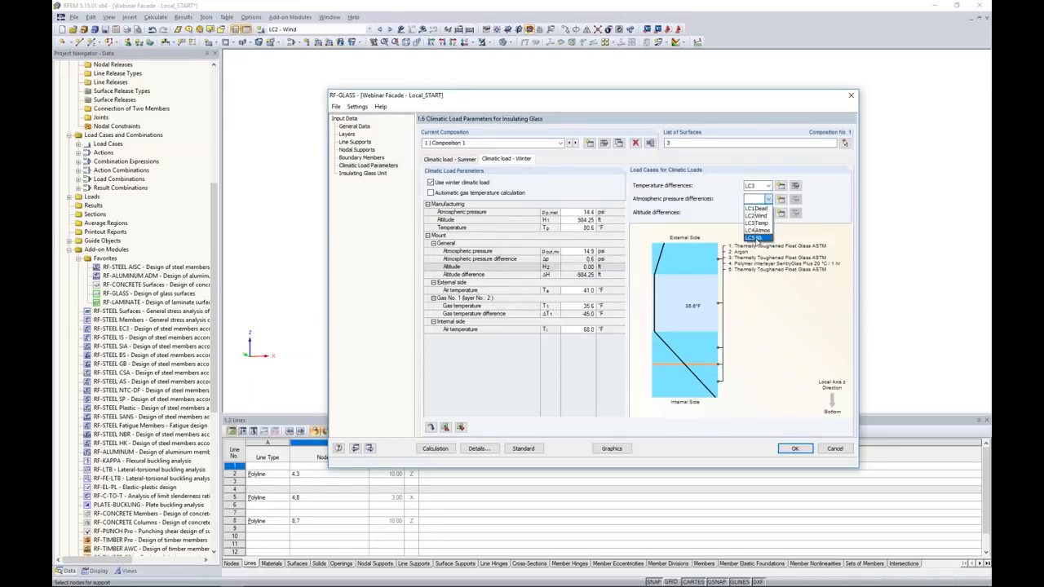
left_click(757, 230)
left_click(764, 212)
left_click(758, 251)
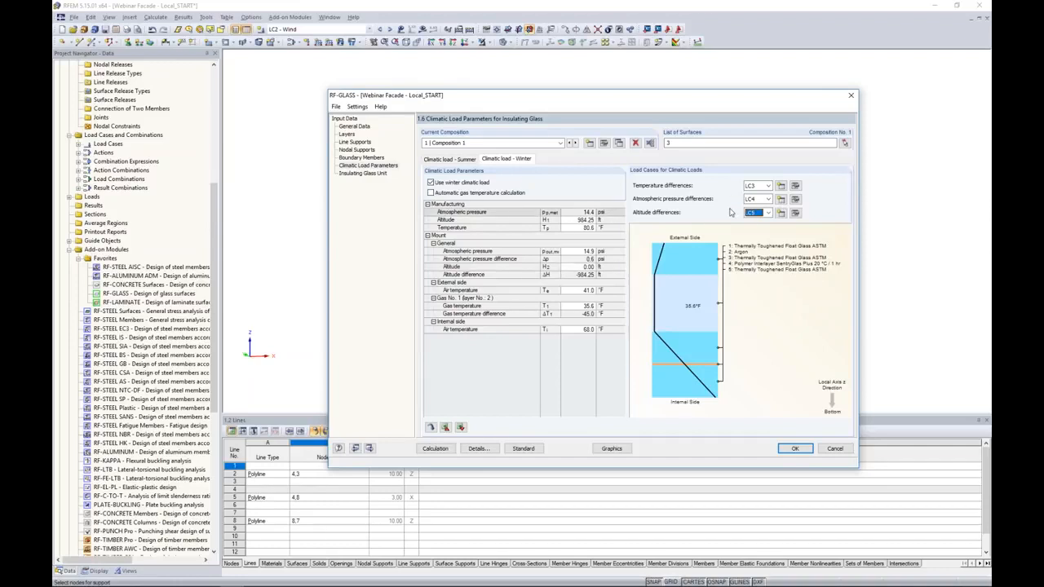
Step: Check the general data, accept the RF-GLASS input and examine the model's load combinations for the new self-straining load cases
left_click(367, 127)
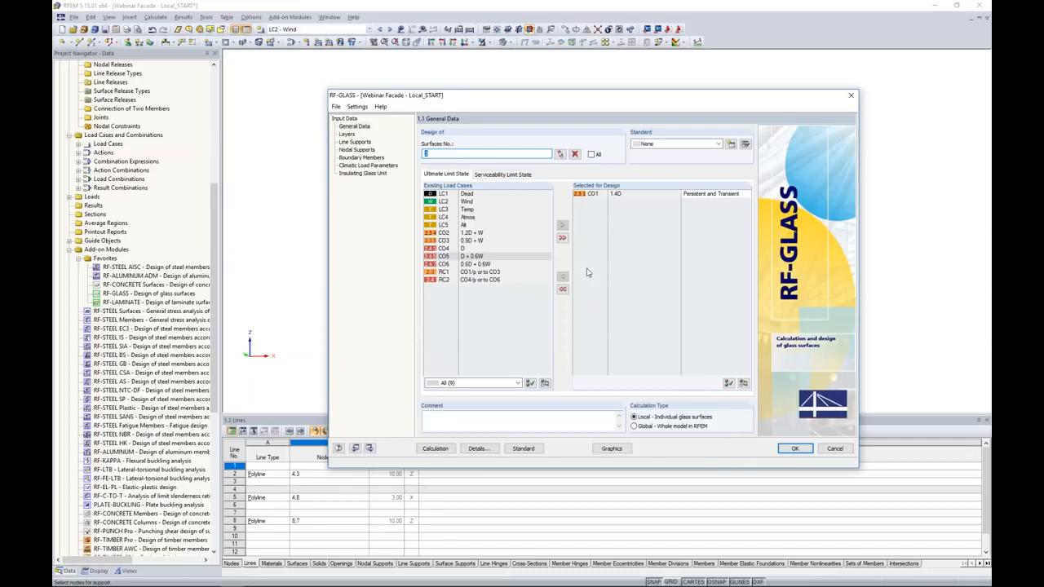
left_click(795, 449)
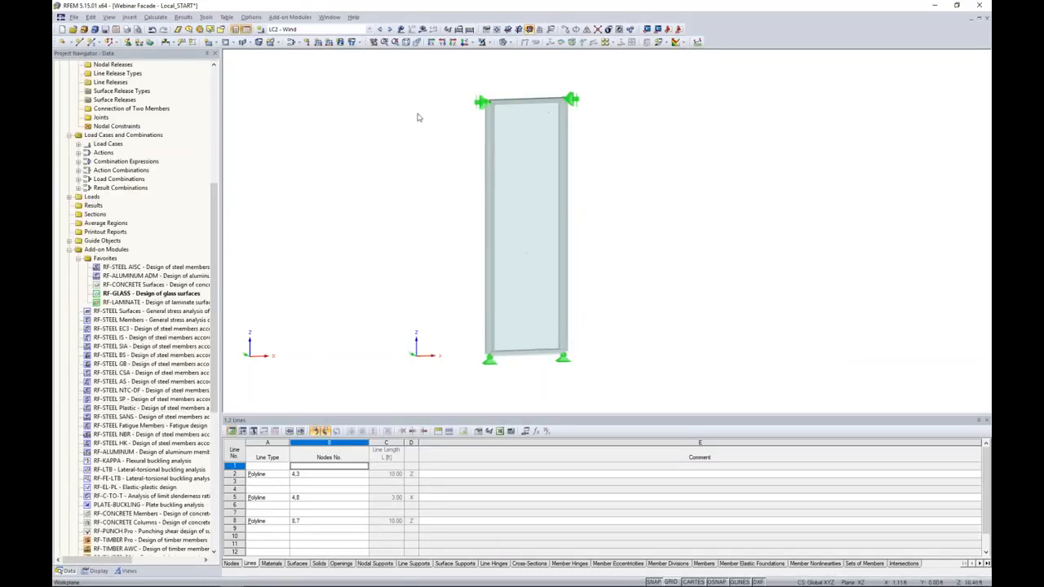
left_click(370, 30)
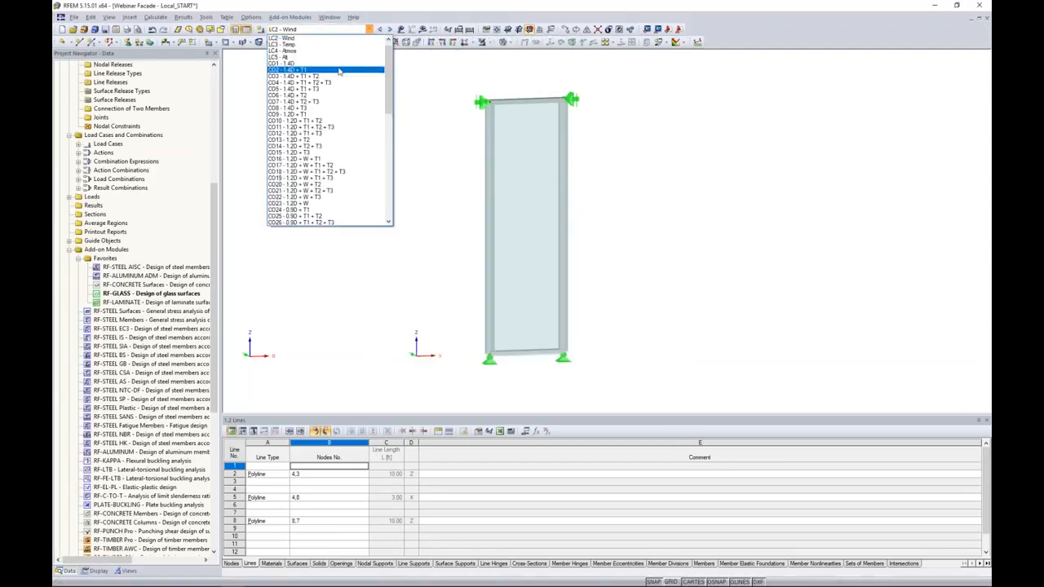
scroll(333, 98, "down", 5)
scroll(334, 98, "down", 8)
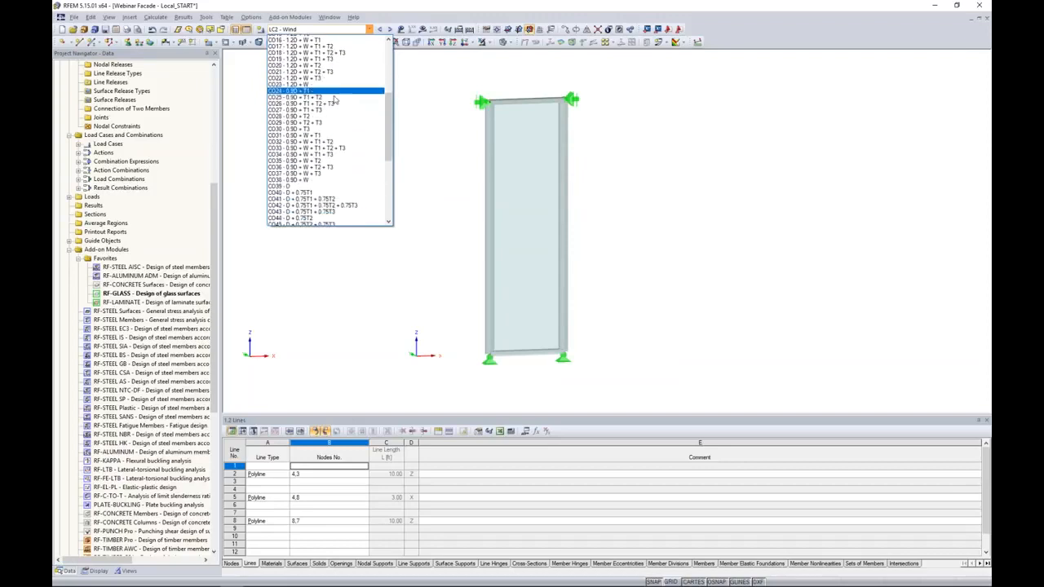
scroll(334, 100, "down", 2)
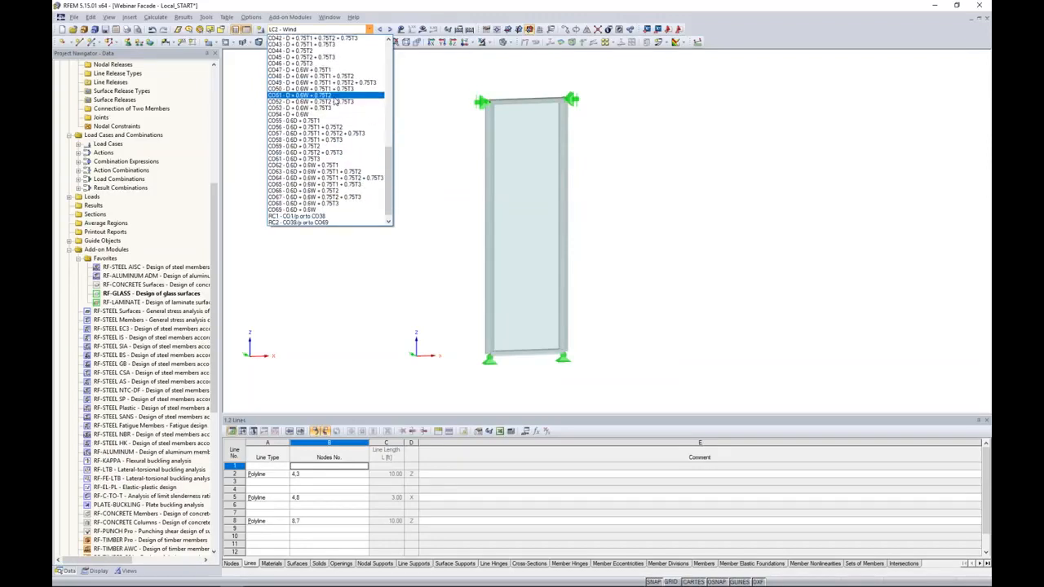
scroll(341, 114, "up", 7)
scroll(348, 136, "down", 2)
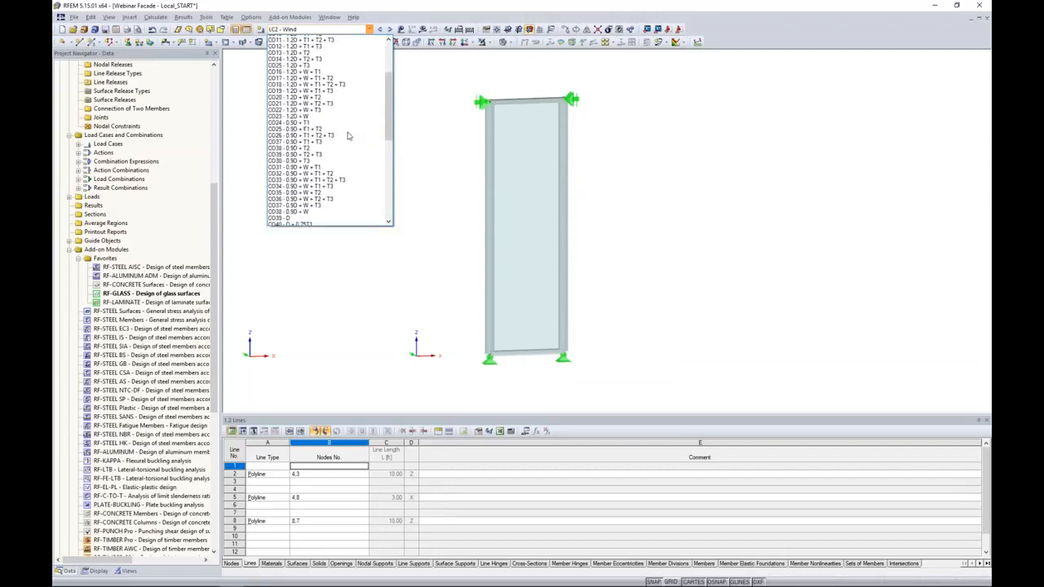
left_click(412, 142)
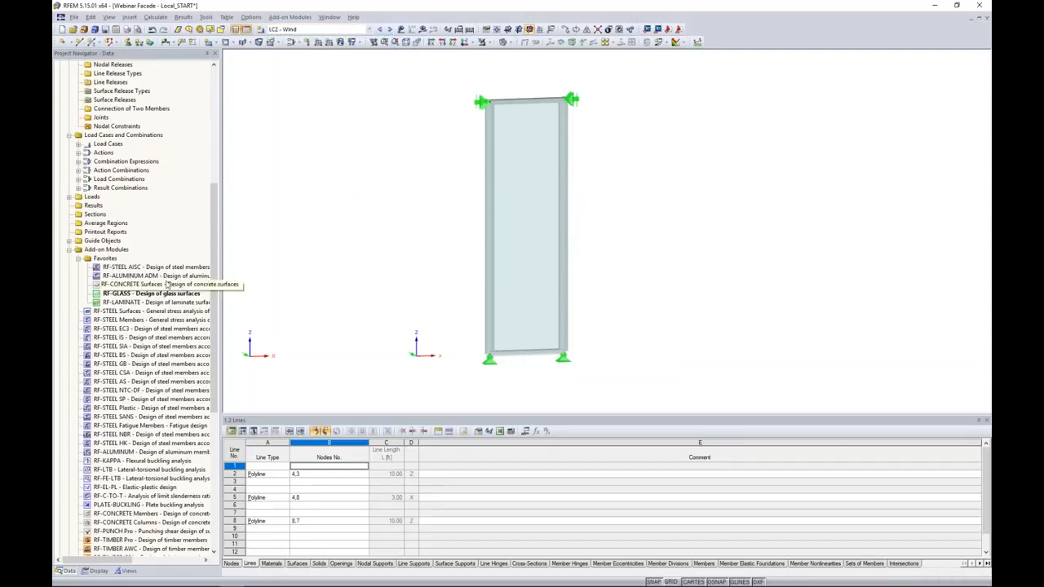
Step: Reopen the RF-GLASS module and add load combinations CO2 to CO38 to the ultimate limit state design
double_click(151, 292)
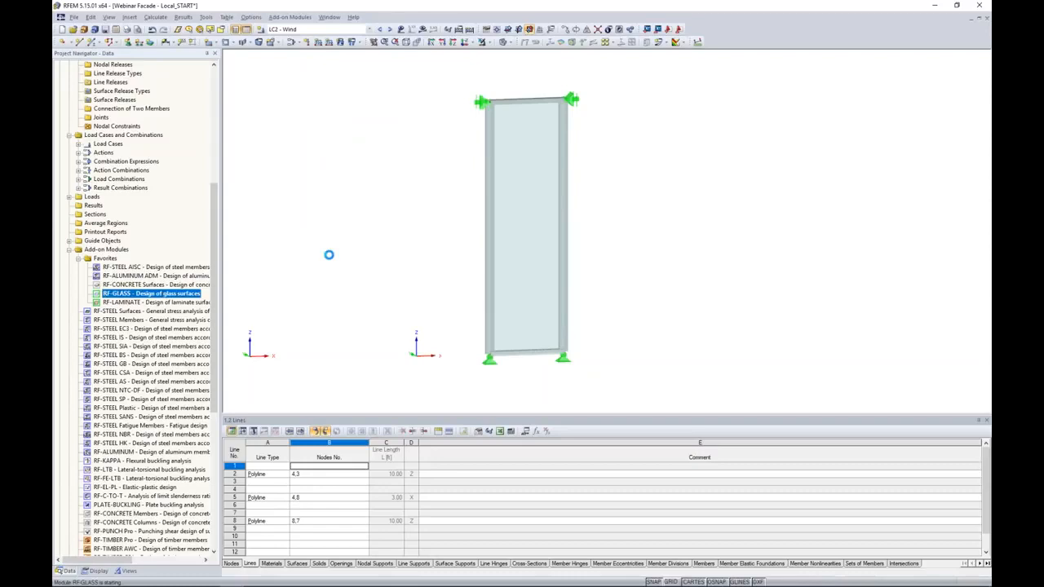
left_click(403, 249)
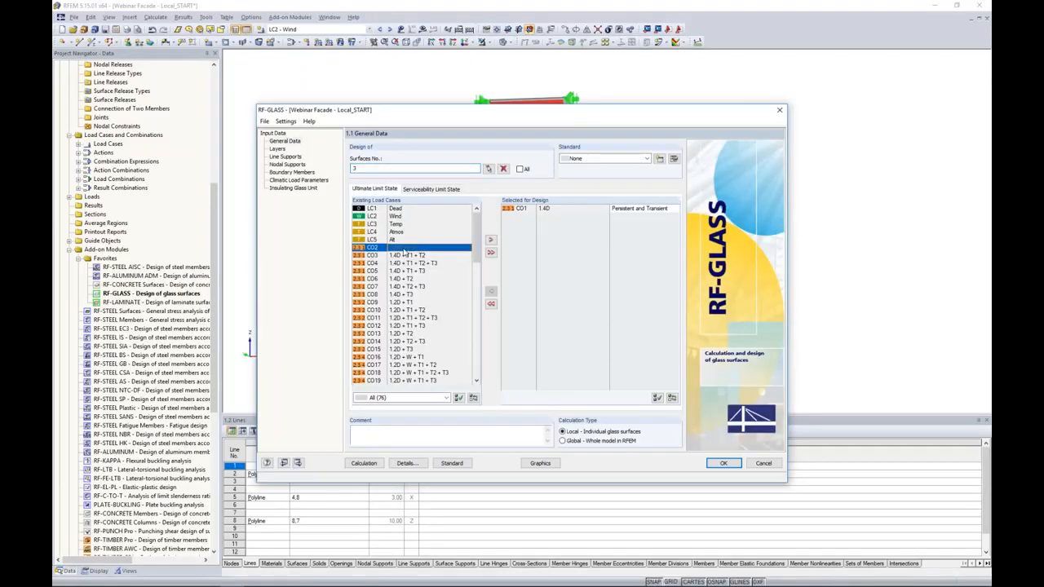
scroll(416, 294, "down", 9)
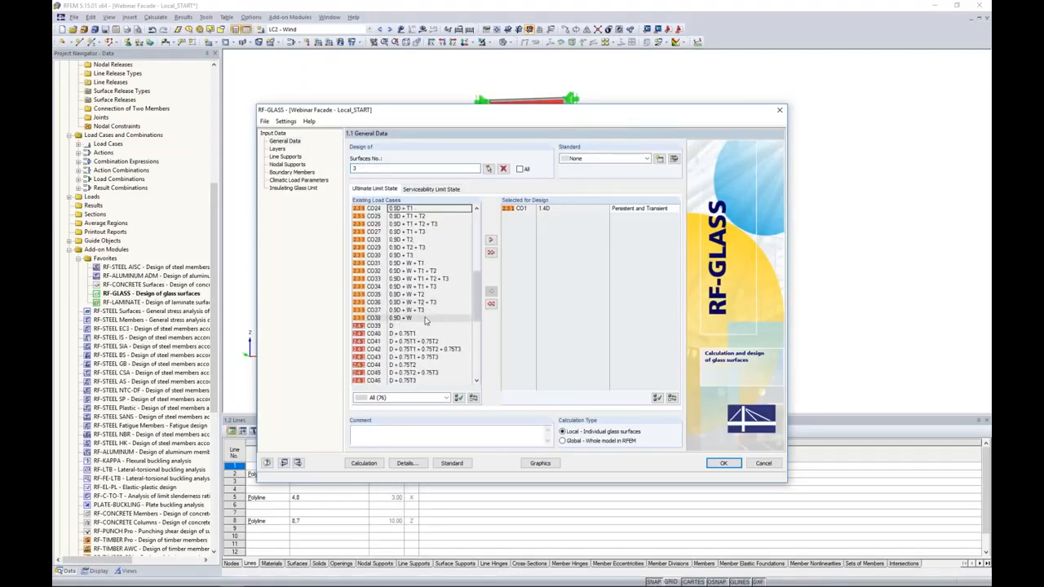
left_click(425, 320, "shift")
left_click(490, 240)
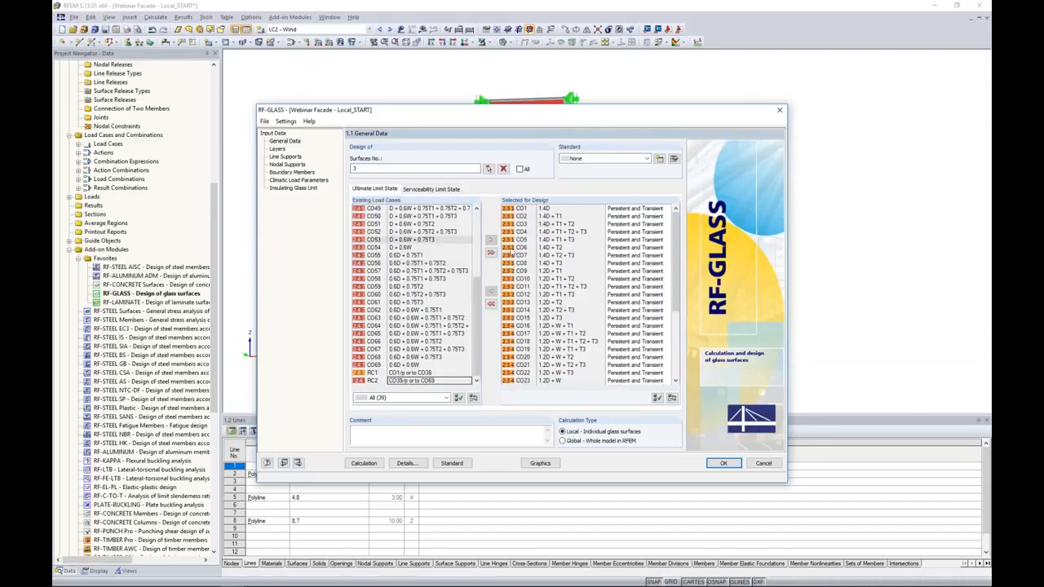
Step: Add load combinations CO39 to CO69 to the serviceability limit state design
left_click(431, 189)
scroll(428, 253, "down", 10)
scroll(424, 269, "down", 3)
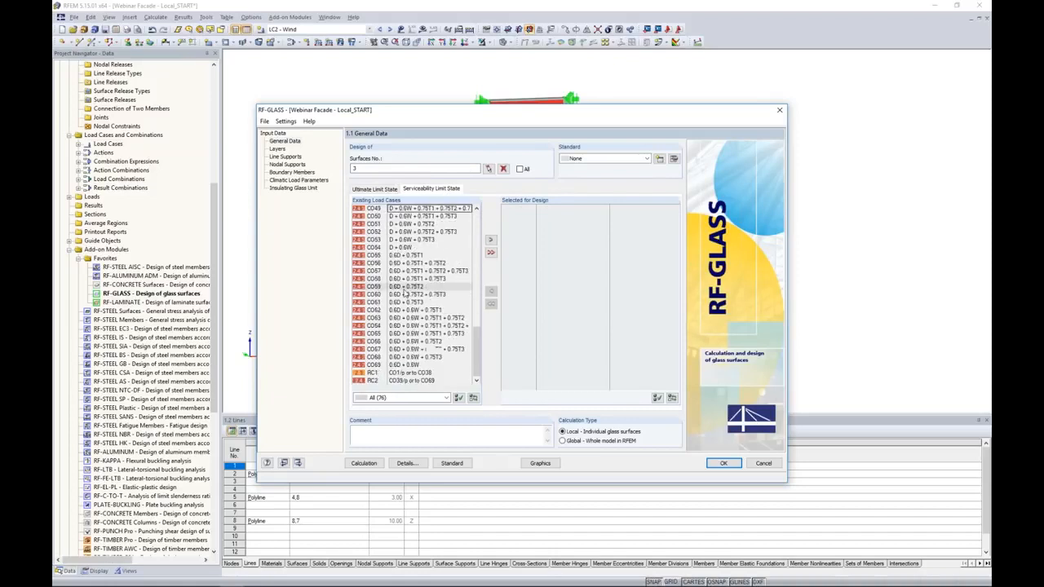
left_click(415, 364, "shift")
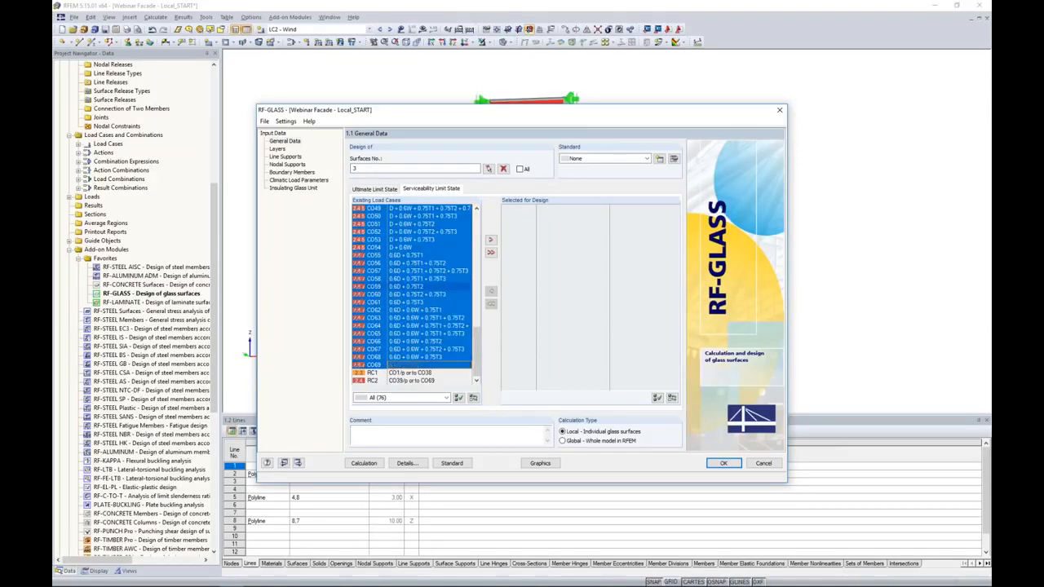
left_click(490, 240)
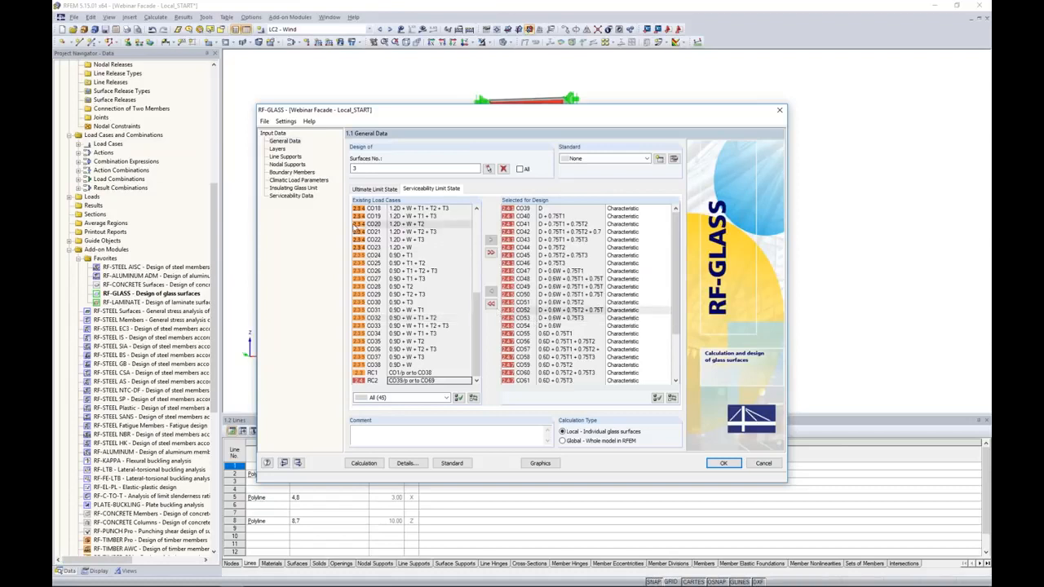
Step: Open the insulating glass unit settings, then switch to the PowerPoint slide show to review the helper supports slide
left_click(293, 188)
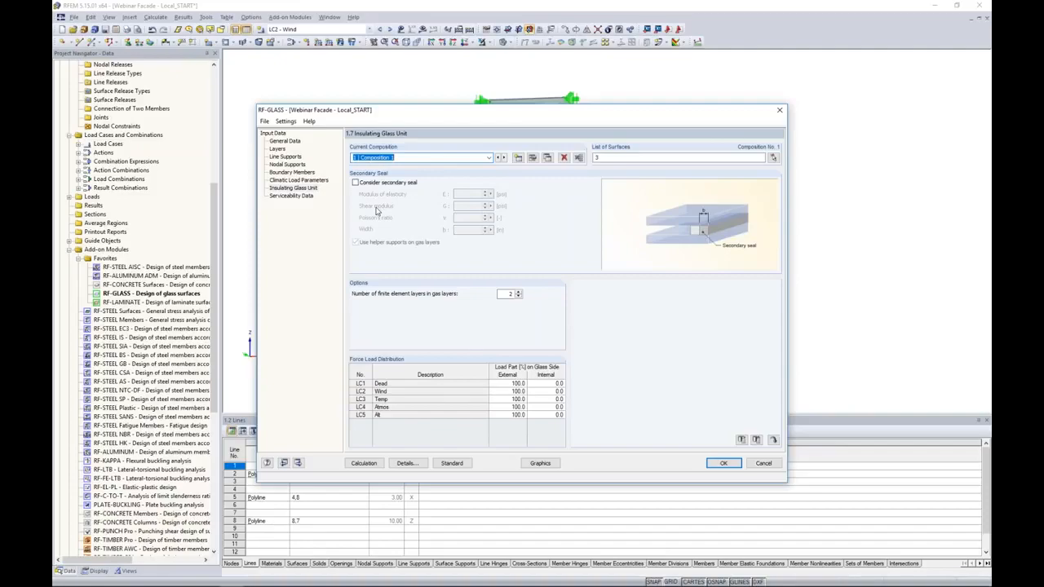
key("super+Tab")
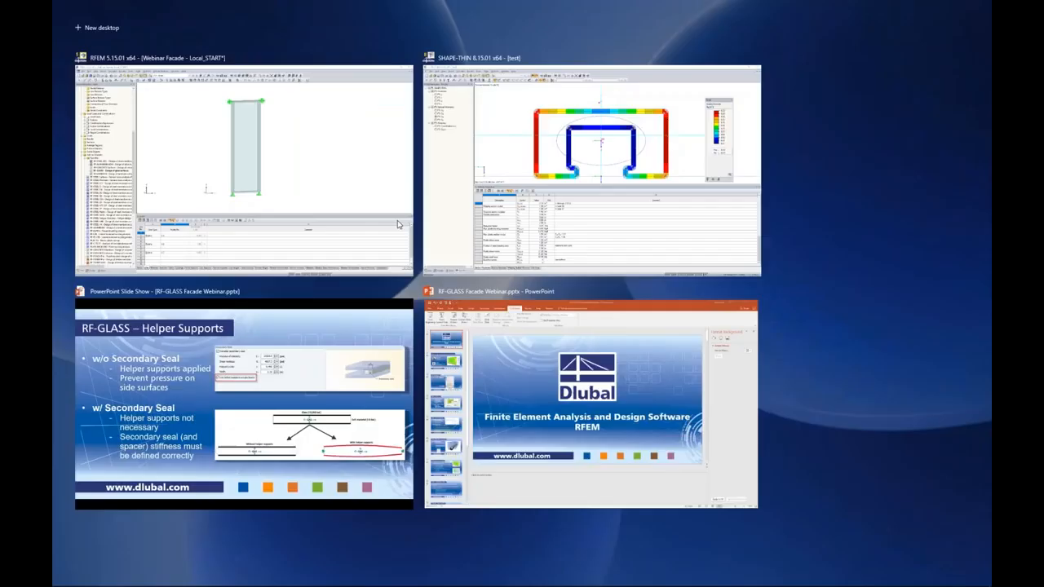
left_click(352, 375)
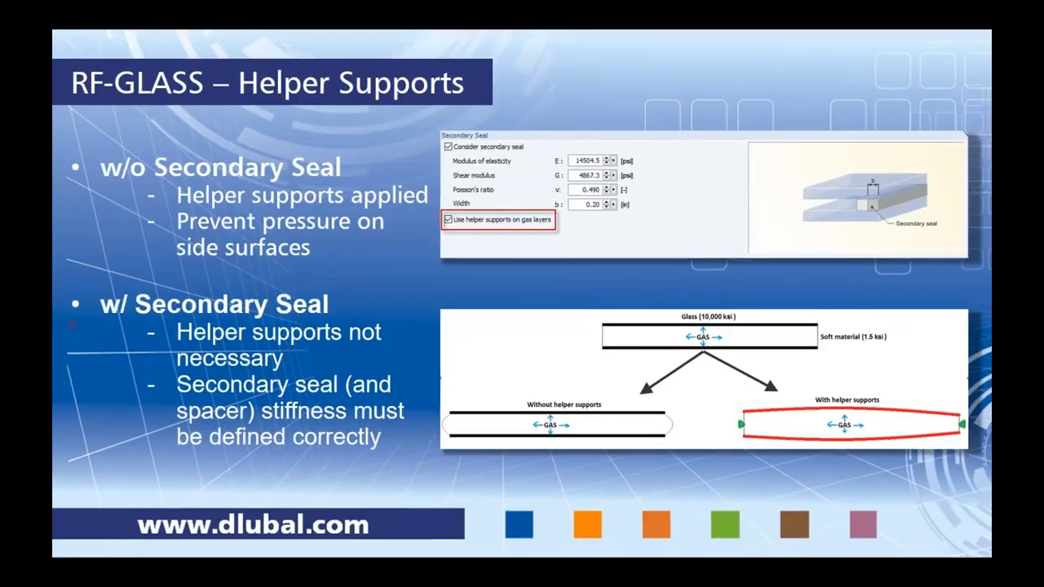
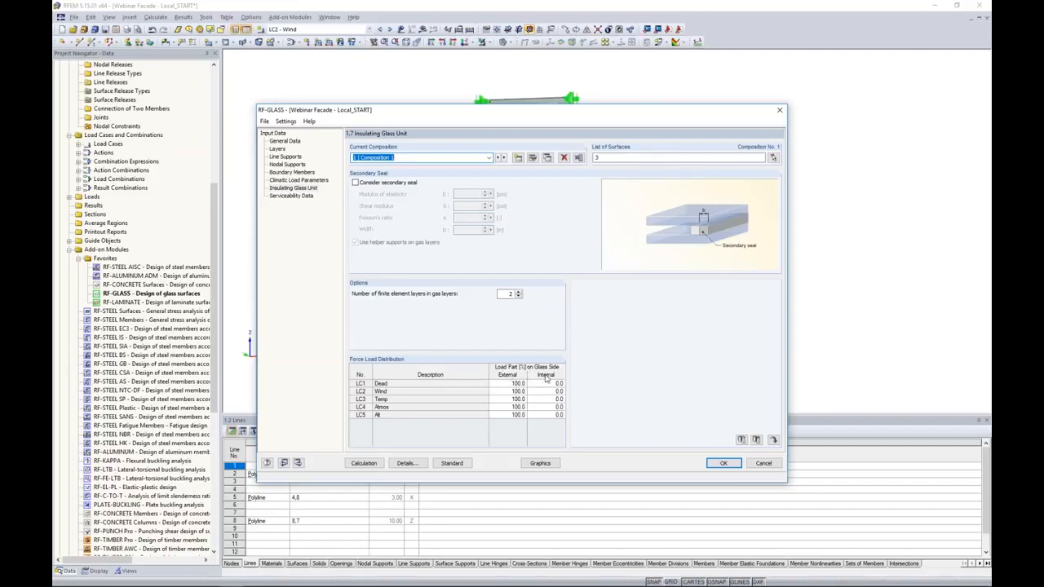
Step: Set the force load distribution of the Dead load case to 50% on the external and 50% on the internal glass side
left_click(518, 384)
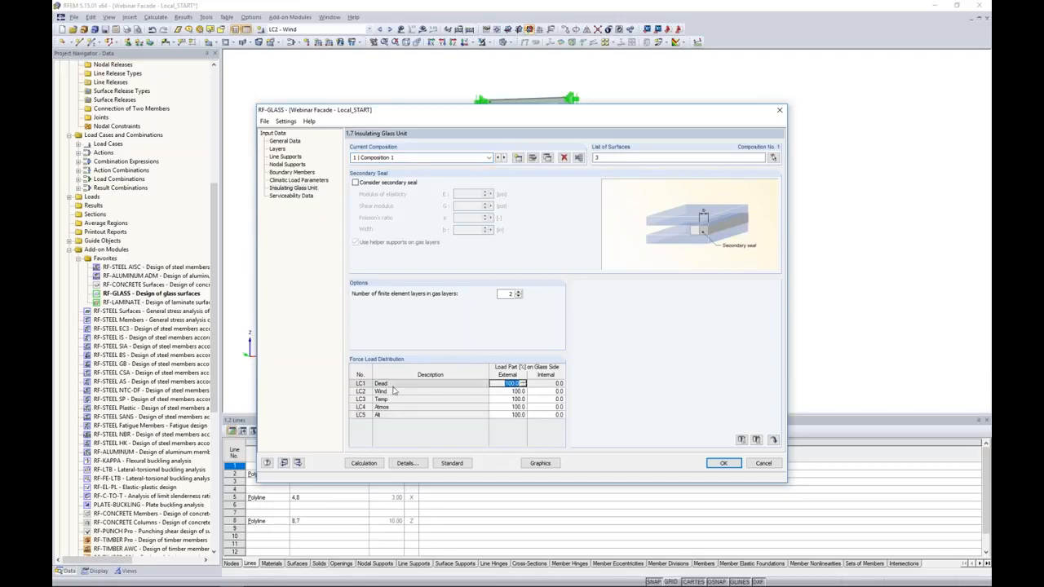
type("50")
key("Tab")
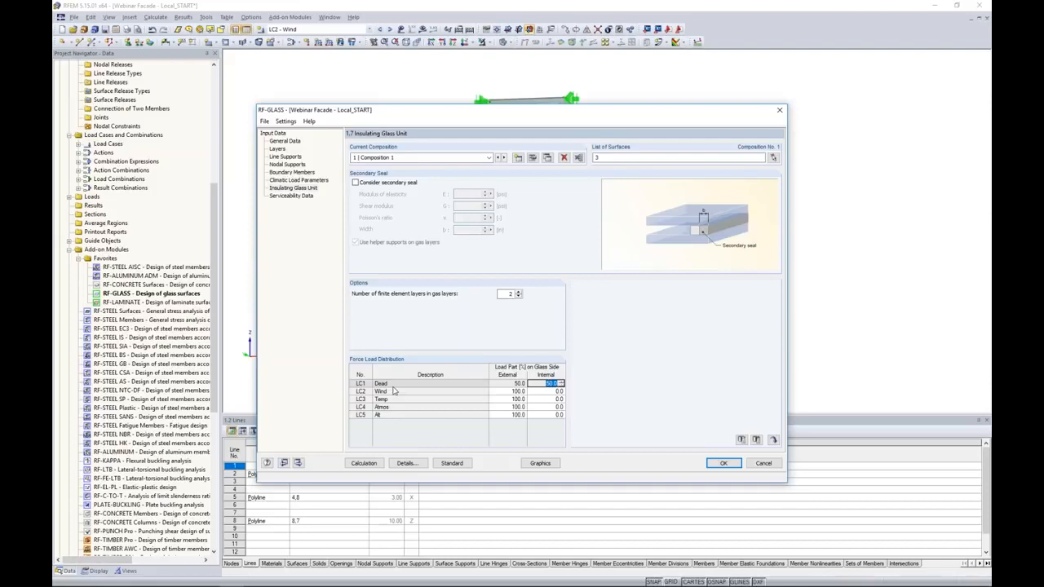
key("Return")
key("shift+Tab")
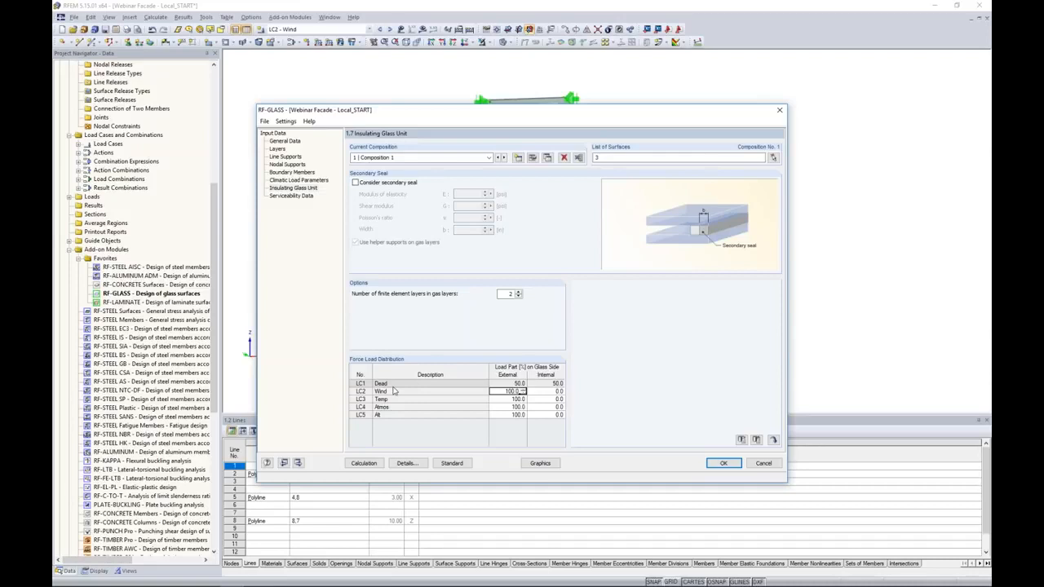
Step: Set the force load distribution of the Temp and Atmos load cases to 50% external and 50% internal
key("Down")
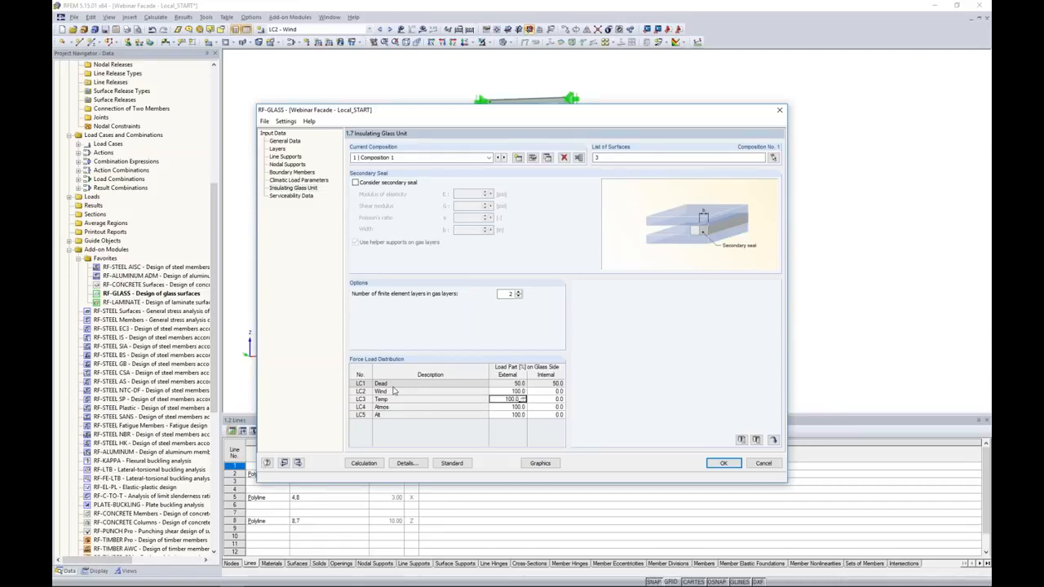
key("BackSpace")
key("Tab")
key("Tab")
type("50")
key("BackSpace")
key("BackSpace")
key("BackSpace")
key("BackSpace")
key("BackSpace")
key("BackSpace")
key("BackSpace")
key("Return")
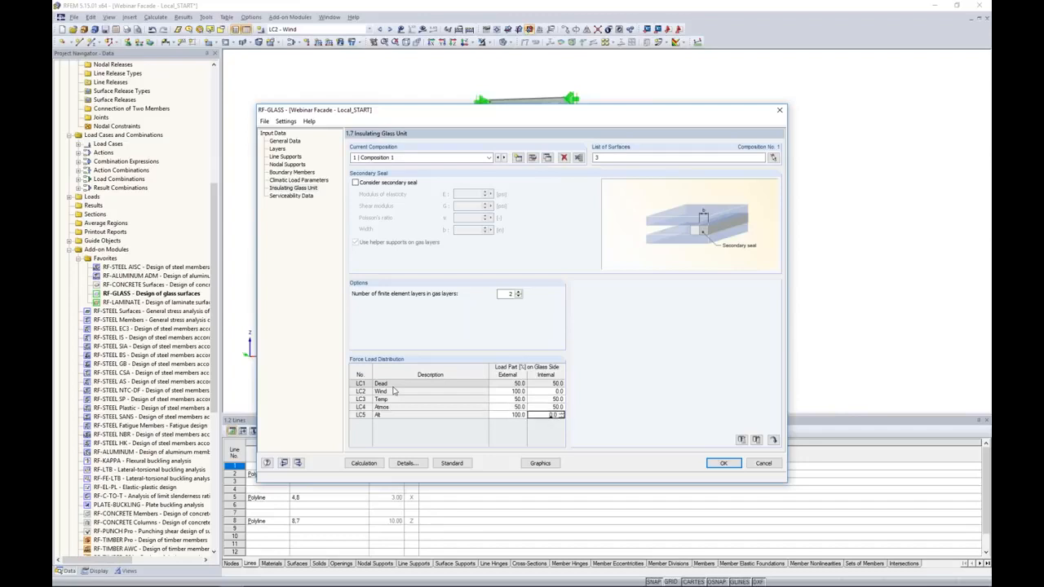
Step: Set the force load distribution of the Alt load case to 50% on the external and 50% on the internal glass side
type("50")
key("BackSpace")
key("BackSpace")
key("BackSpace")
key("BackSpace")
key("BackSpace")
key("BackSpace")
key("BackSpace")
key("Tab")
Step: Assign surface 3 in the serviceability data with the maximum boundary line as reference length, and accept the RF-GLASS input
left_click(305, 198)
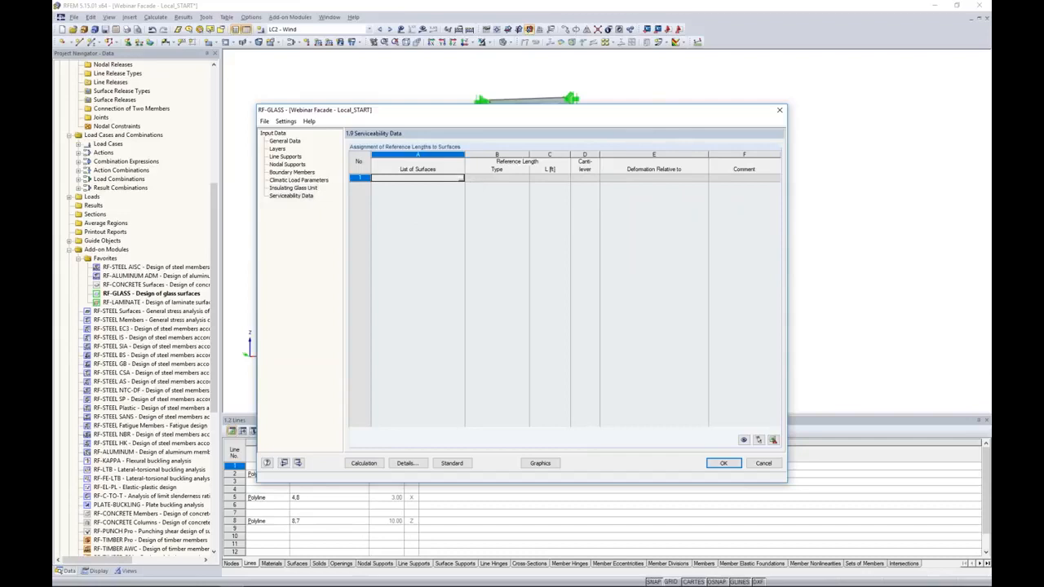
left_click(461, 178)
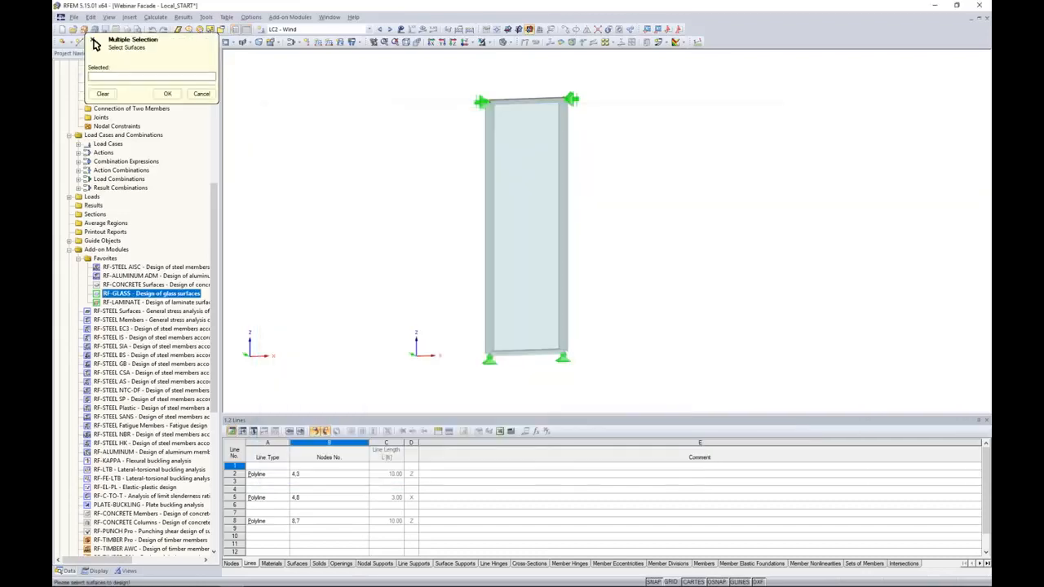
left_click(540, 194)
left_click(167, 94)
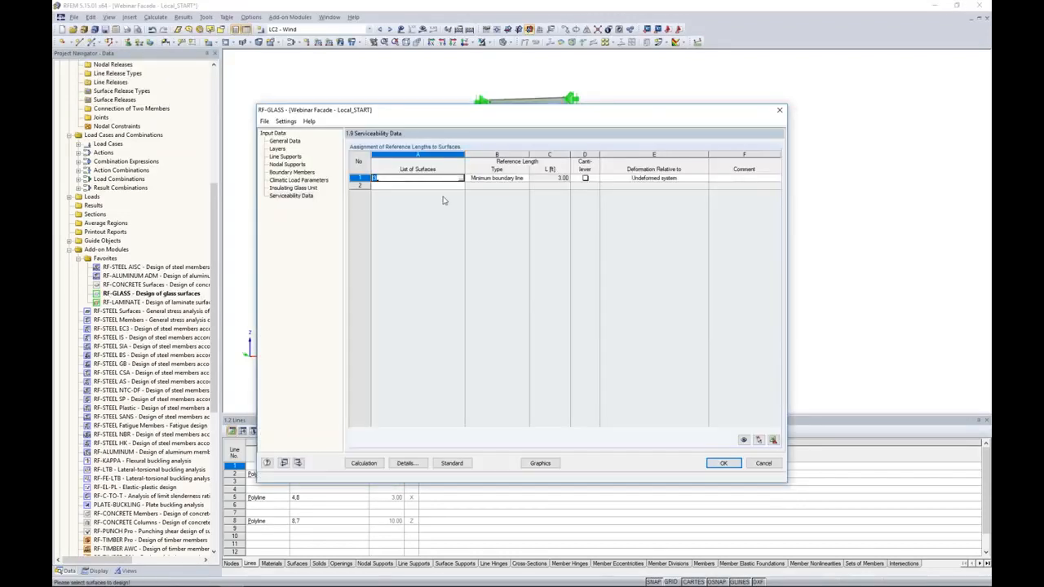
left_click(525, 177)
left_click(498, 188)
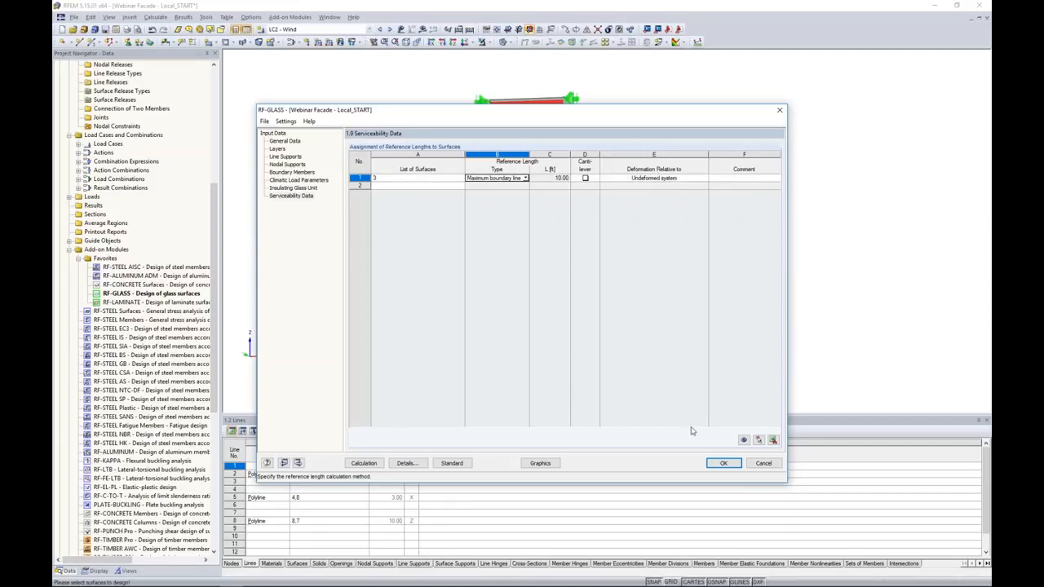
left_click(721, 464)
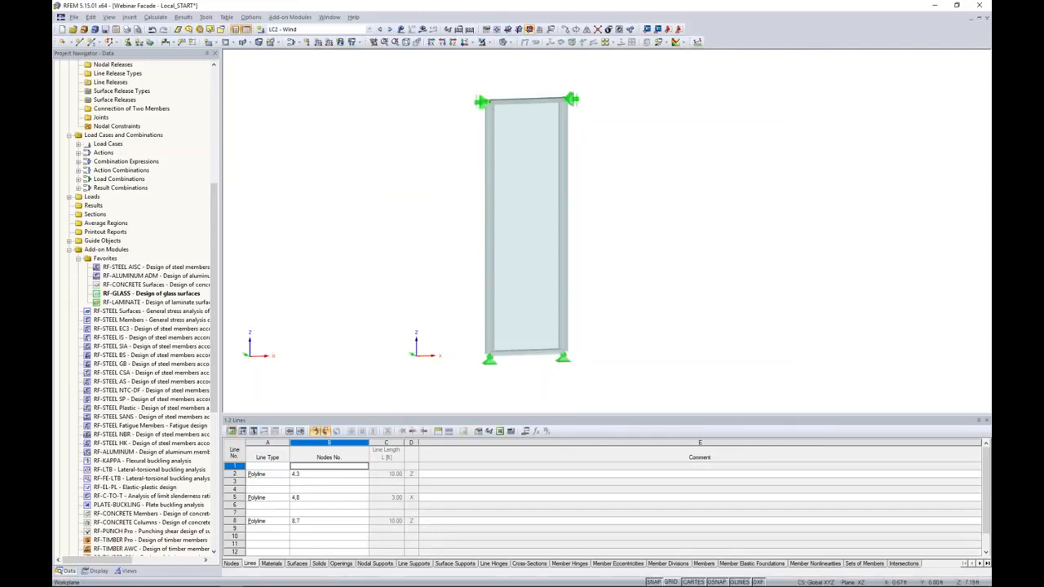
Step: Switch to the Webinar Facade - Local_FINISH model and open its RF-GLASS results
left_click(370, 29)
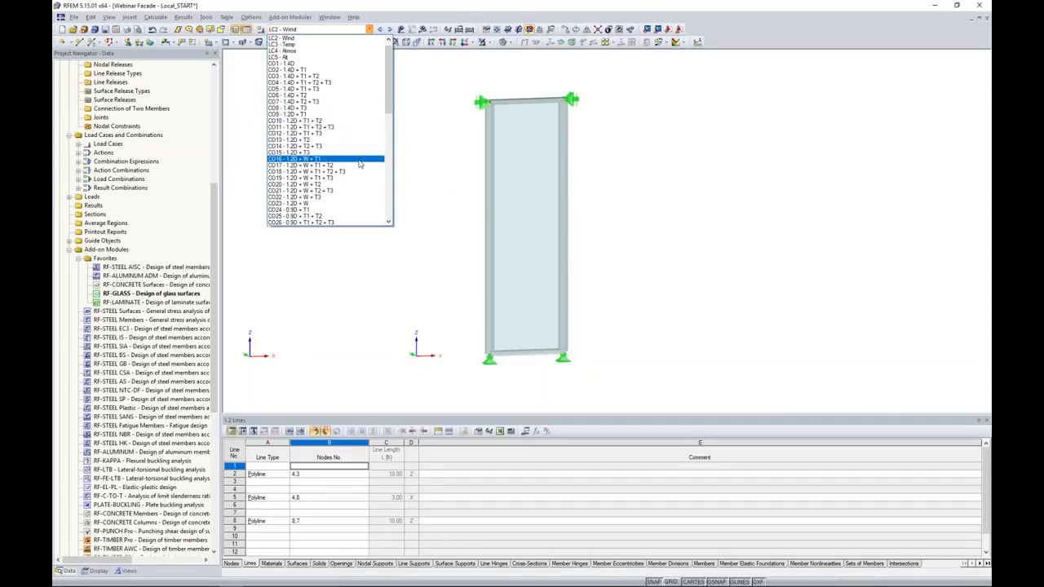
left_click(420, 161)
left_click(329, 17)
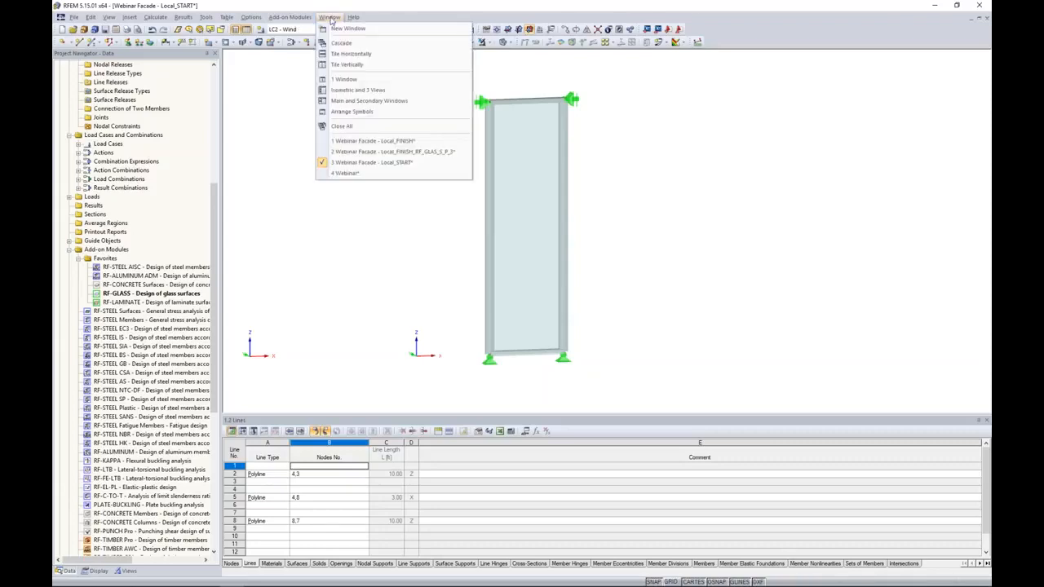
left_click(371, 140)
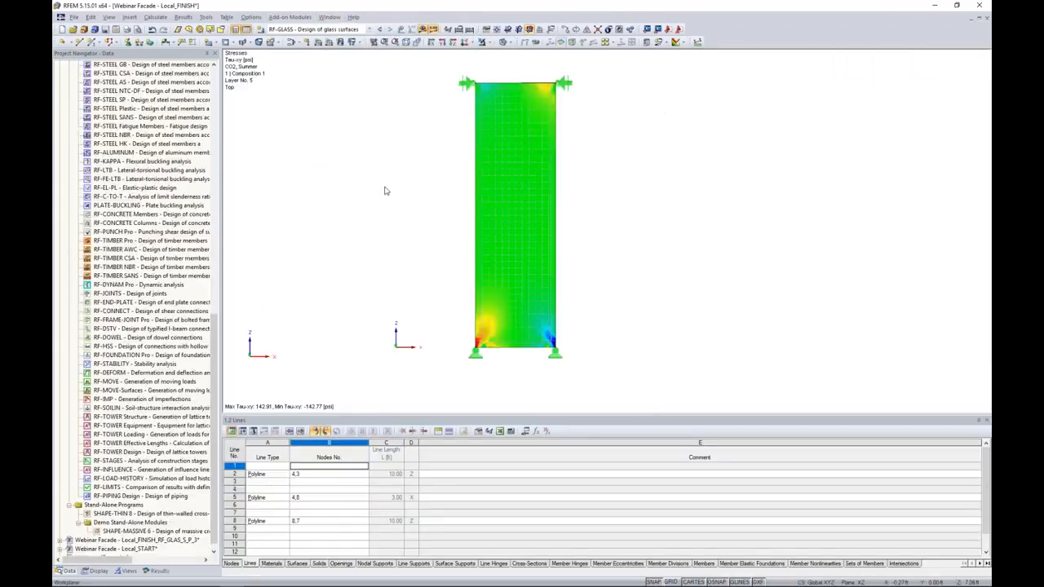
left_click(156, 571)
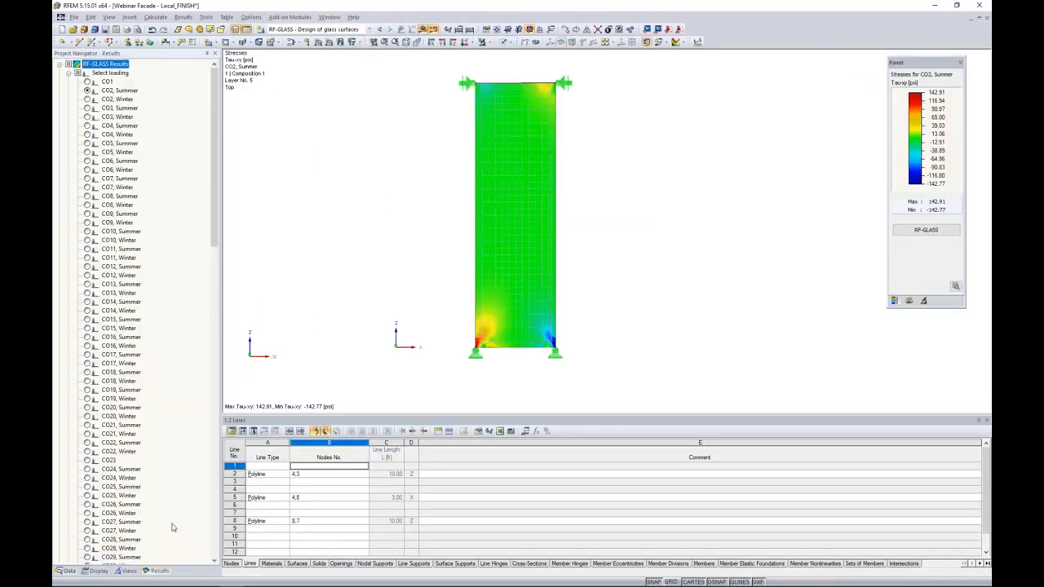
left_click(928, 230)
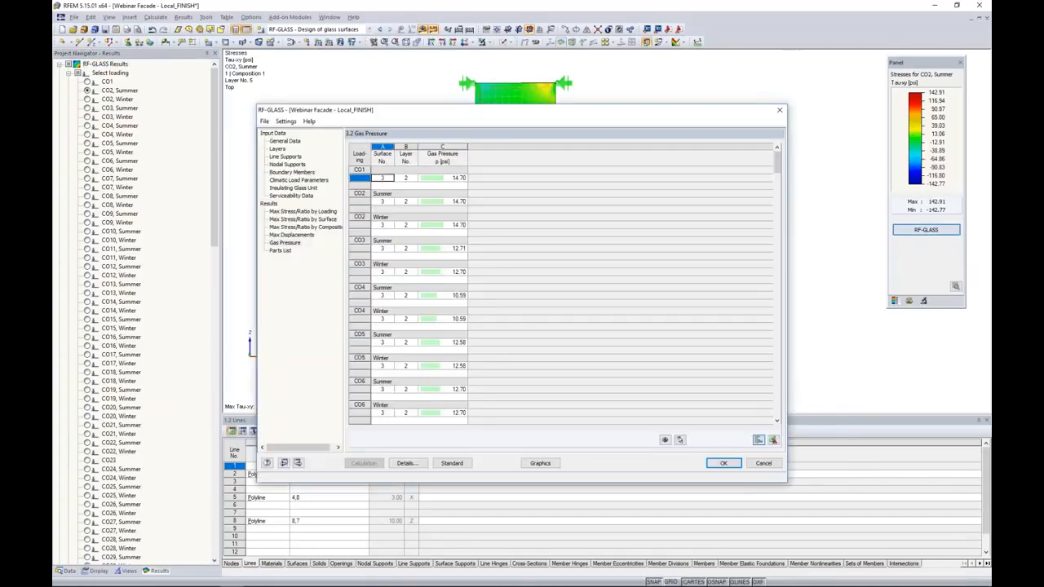
Step: Review the maximum stress ratios by loading and by surface together with the stress plot on the panel
left_click(326, 212)
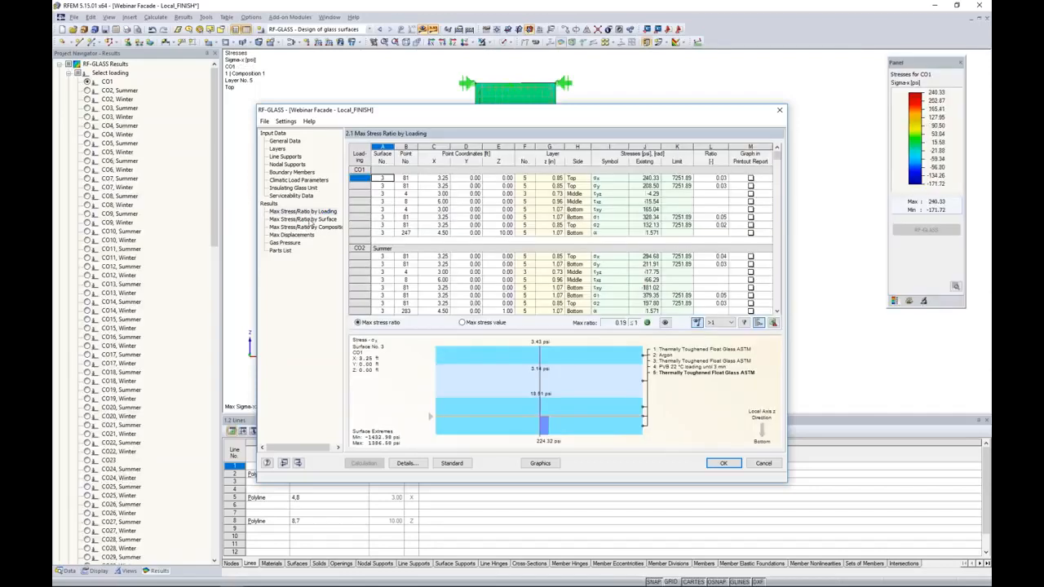
left_click(303, 220)
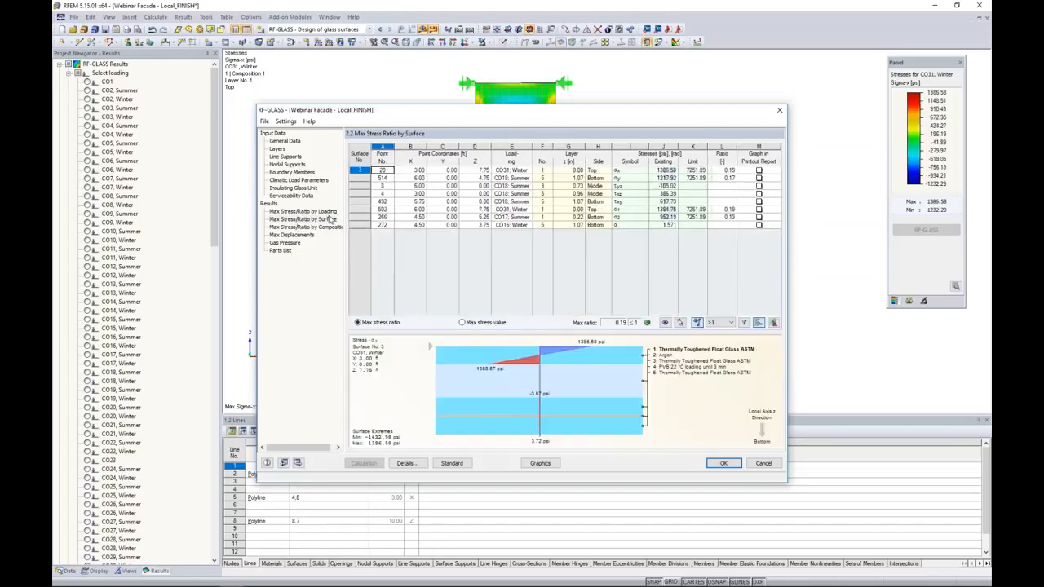
left_click_drag(428, 116, 427, 313)
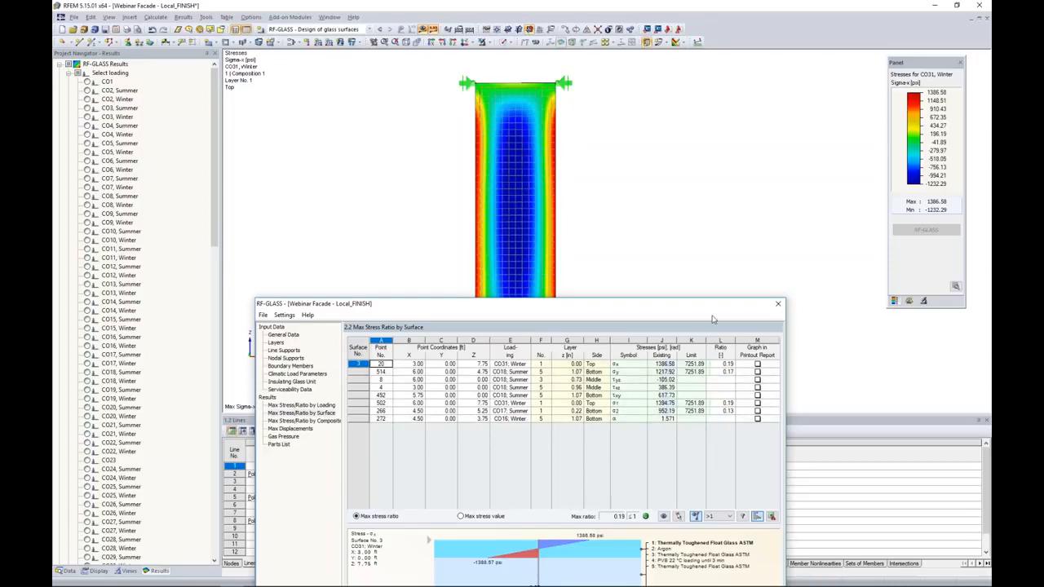
left_click_drag(706, 308, 728, 141)
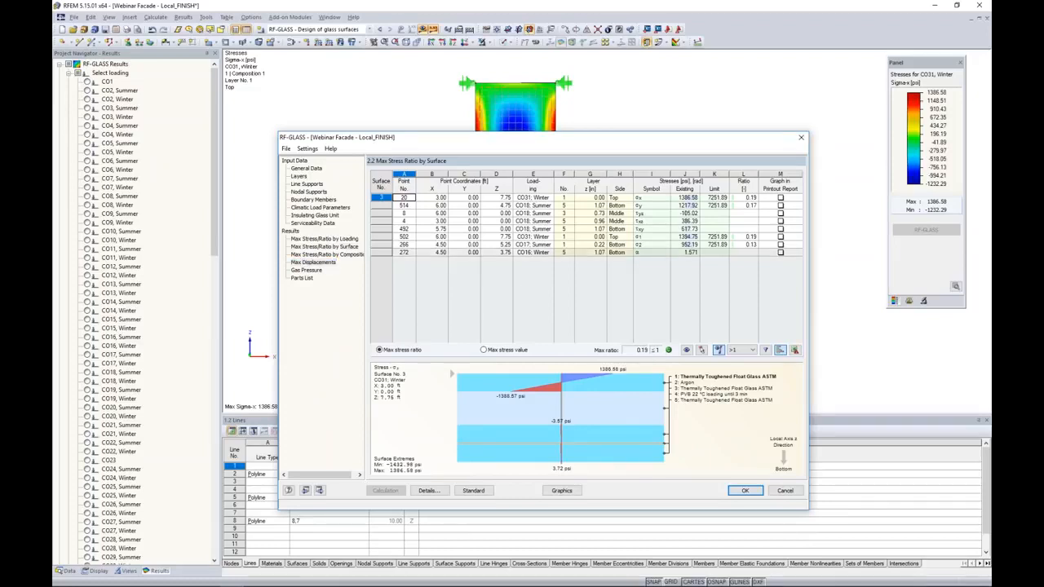
Step: Review the maximum displacements and the gas pressures for the load combinations
left_click(314, 262)
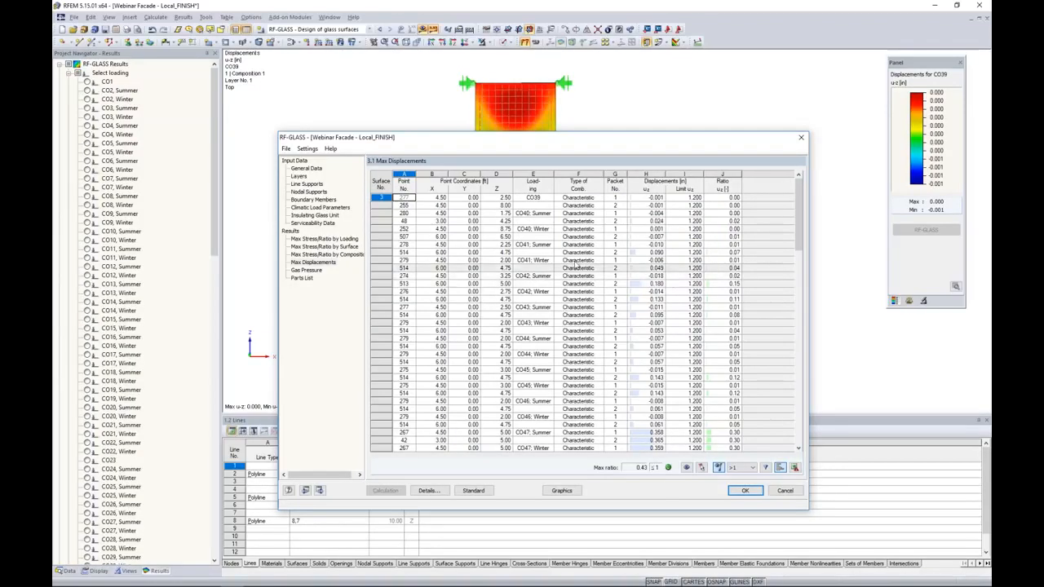
left_click(318, 270)
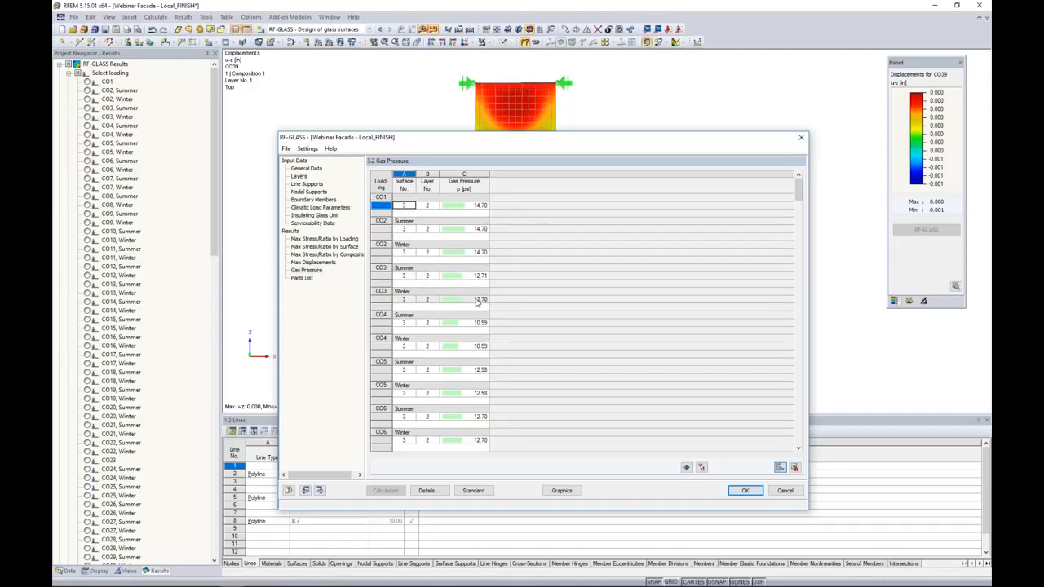
left_click(500, 364)
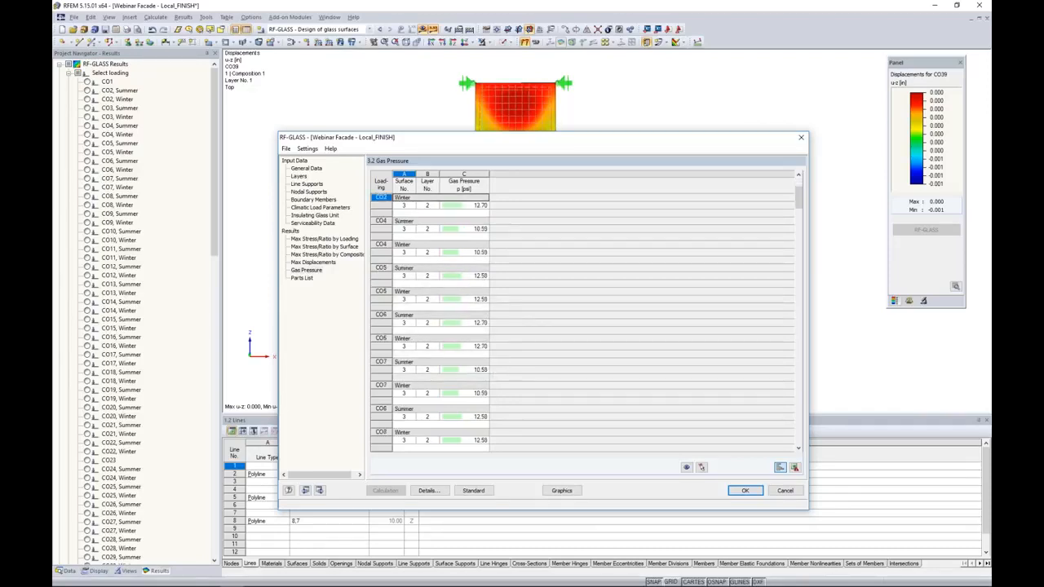
scroll(498, 323, "down", 7)
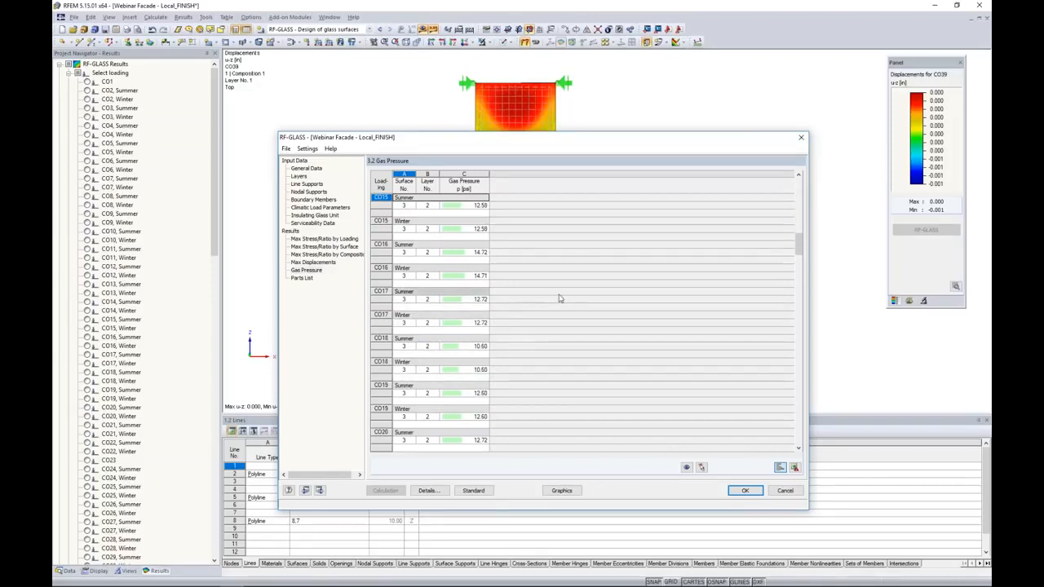
Step: Show the RF-GLASS results graphically on the model and look through the available loadings, layers and layer sides
left_click(563, 490)
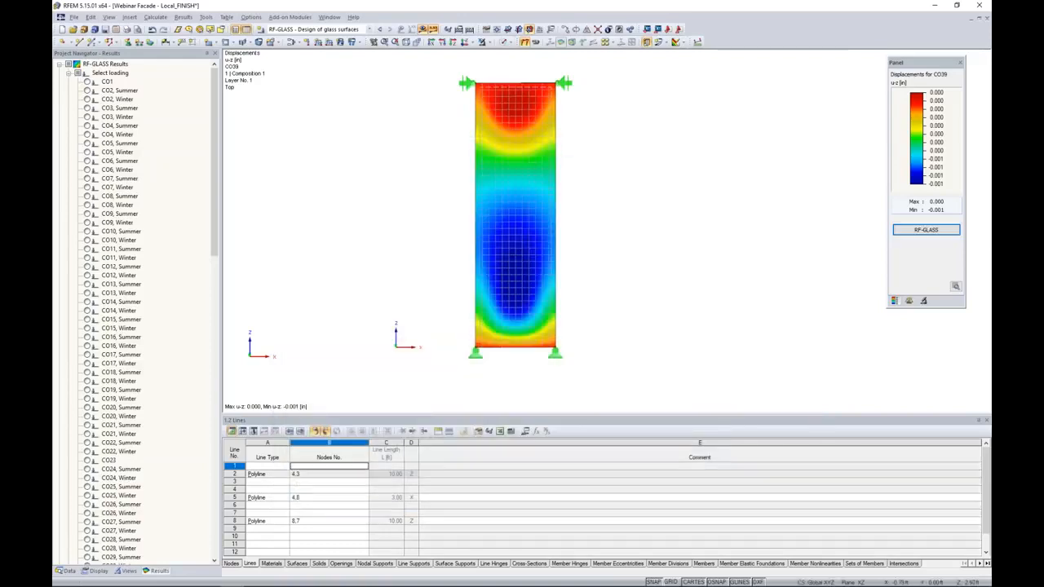
scroll(192, 181, "down", 8)
scroll(192, 181, "down", 15)
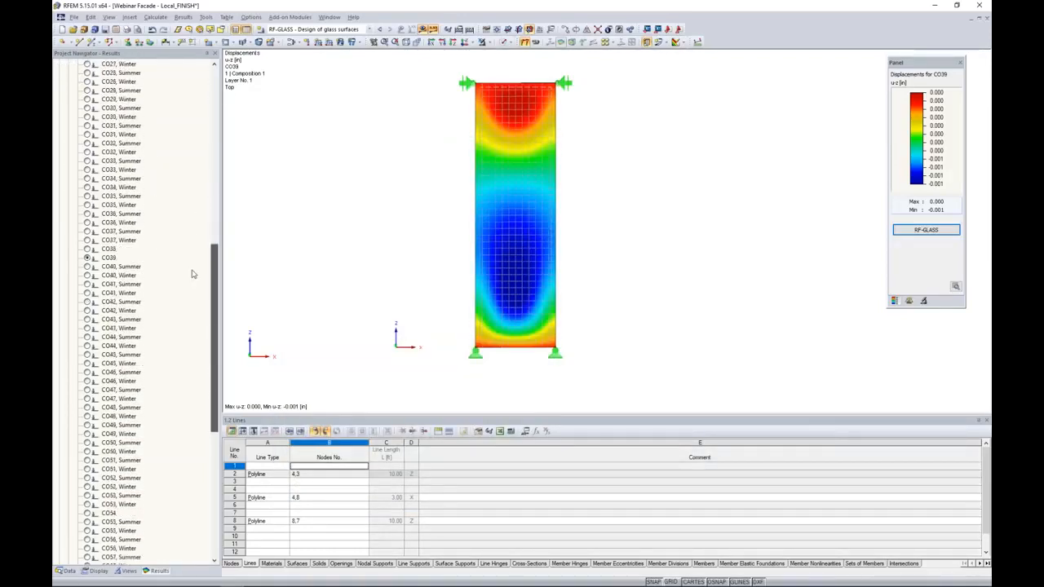
scroll(193, 338, "down", 3)
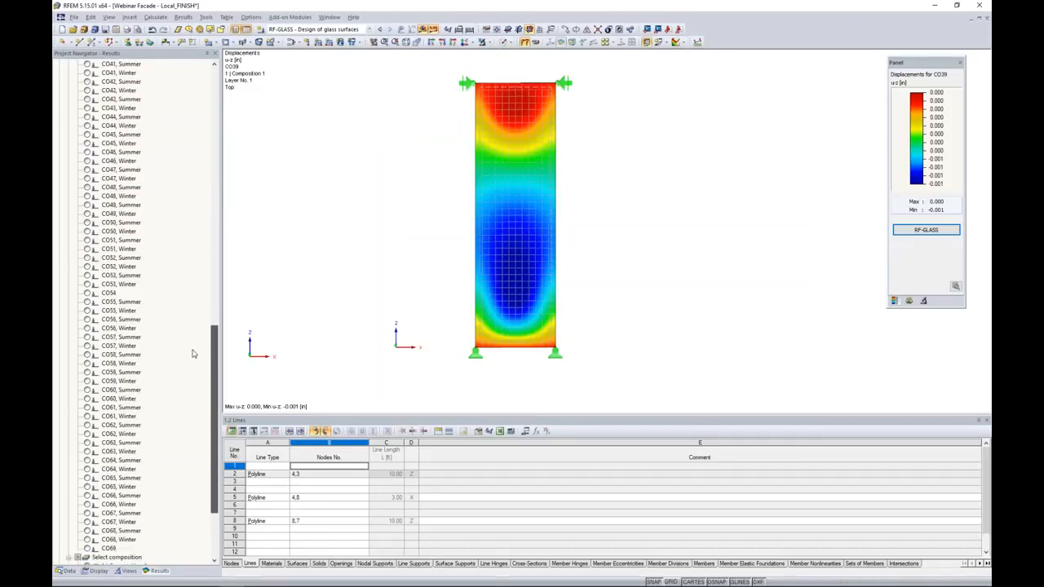
scroll(196, 377, "down", 2)
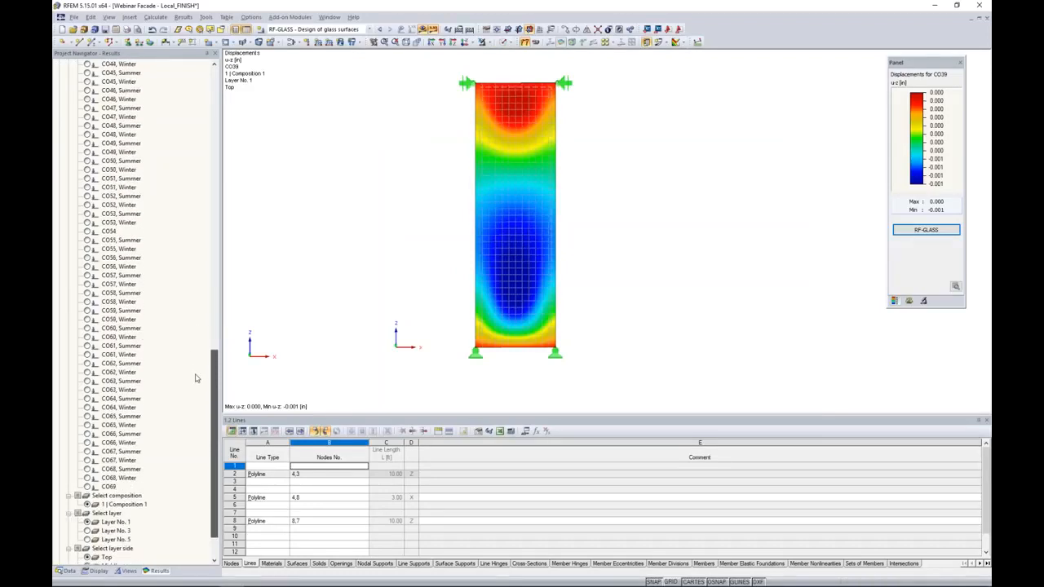
scroll(196, 378, "up", 15)
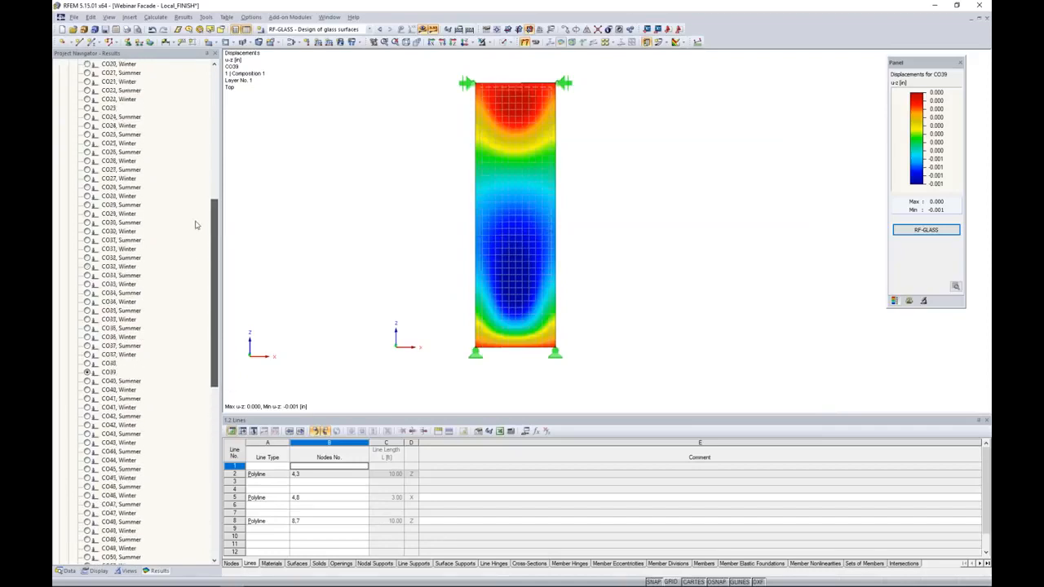
scroll(196, 219, "up", 13)
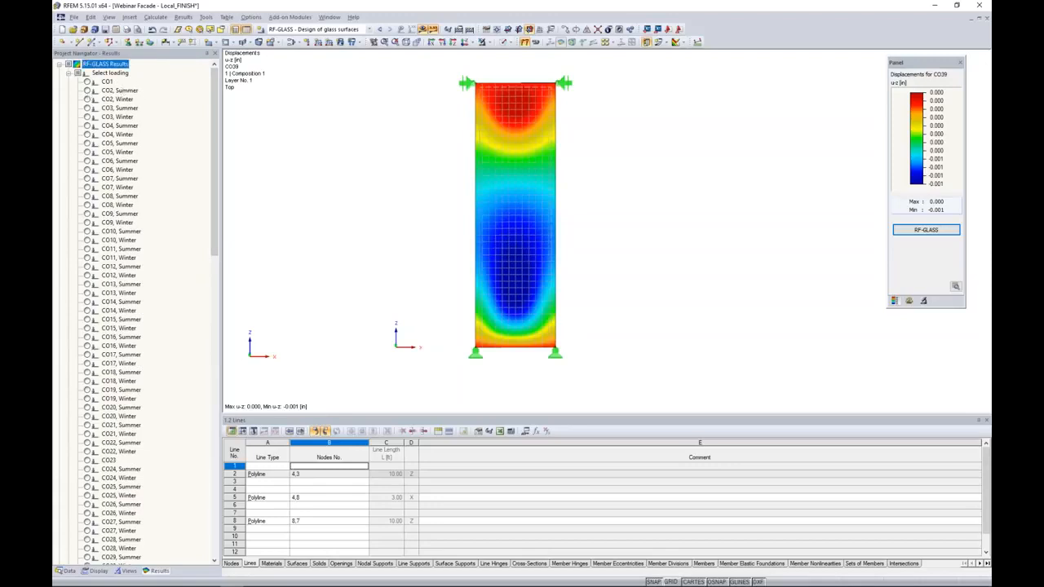
Step: Display the τxy stresses for CO2, Summer on the top side of layer no. 3
left_click(87, 92)
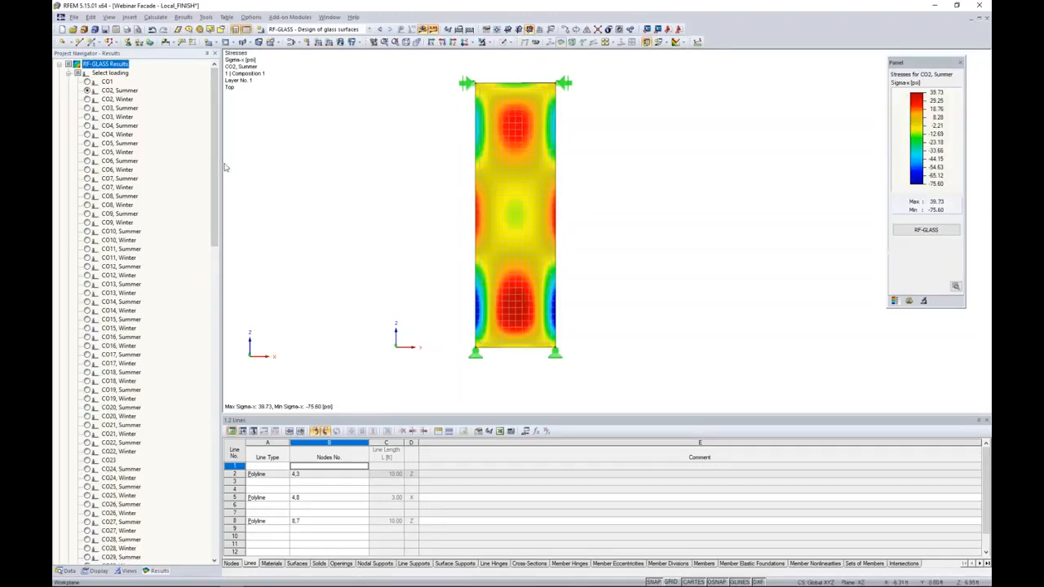
left_click_drag(212, 159, 204, 468)
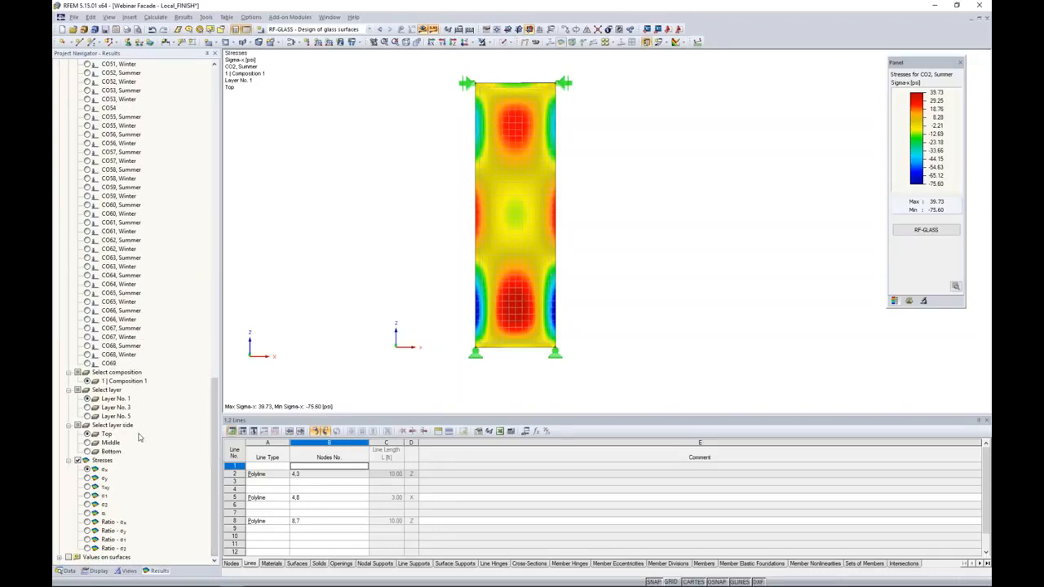
left_click(87, 407)
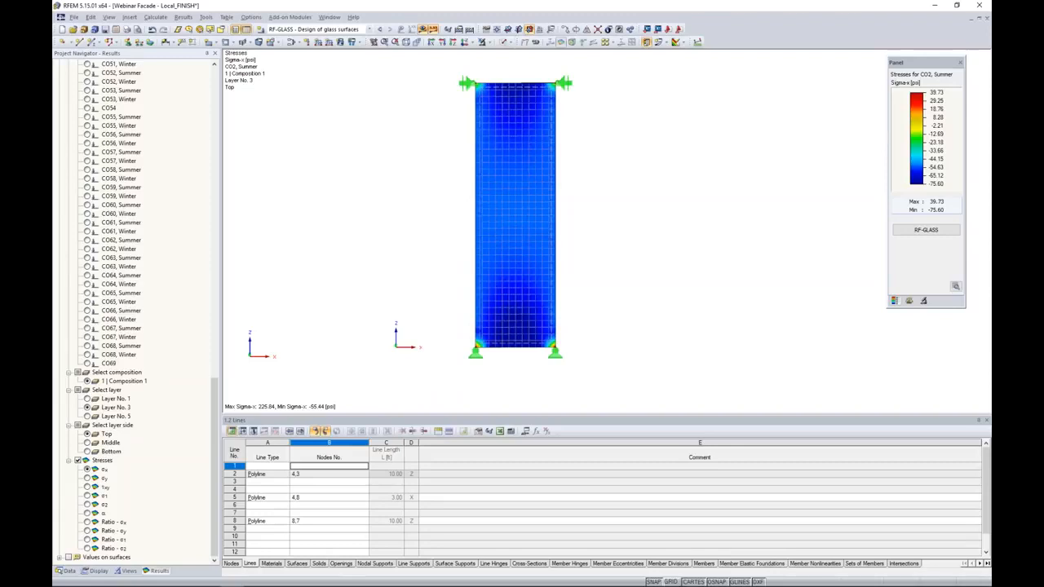
left_click(88, 479)
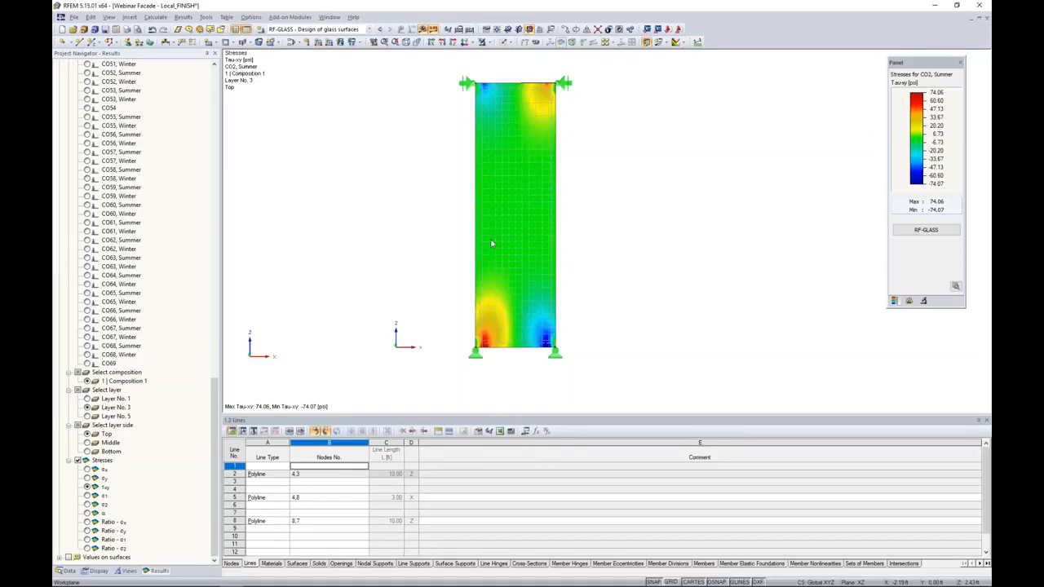
Step: Switch to File Explorer and examine the Local_FINISH model files ending in RF_GLAS_S_P_3, RF_GLAS_W_P_3 and RF_GLAS_P_3 in the webinar folder
left_click_drag(1043, 106, 568, 106)
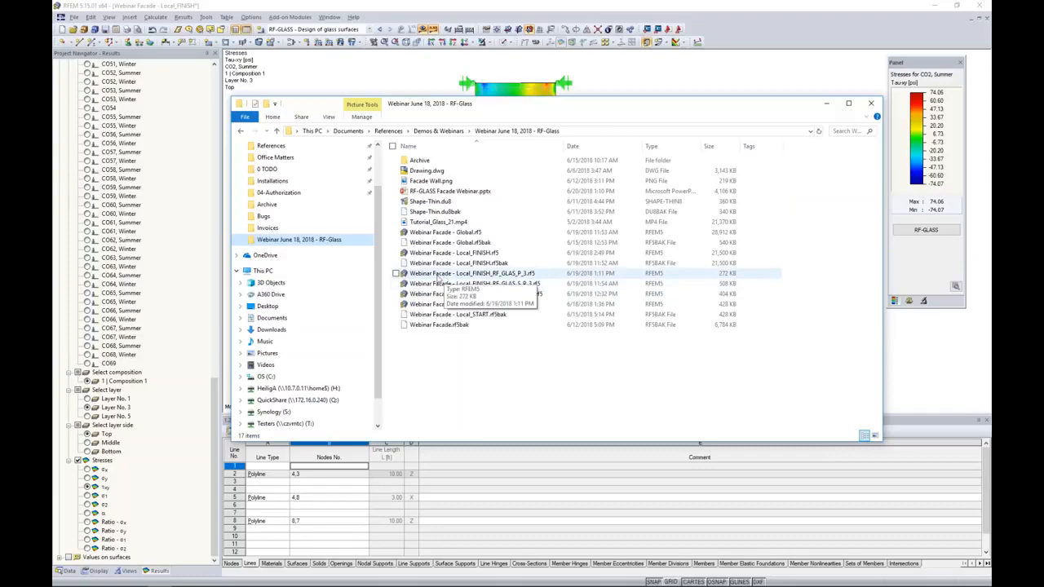
left_click(499, 284)
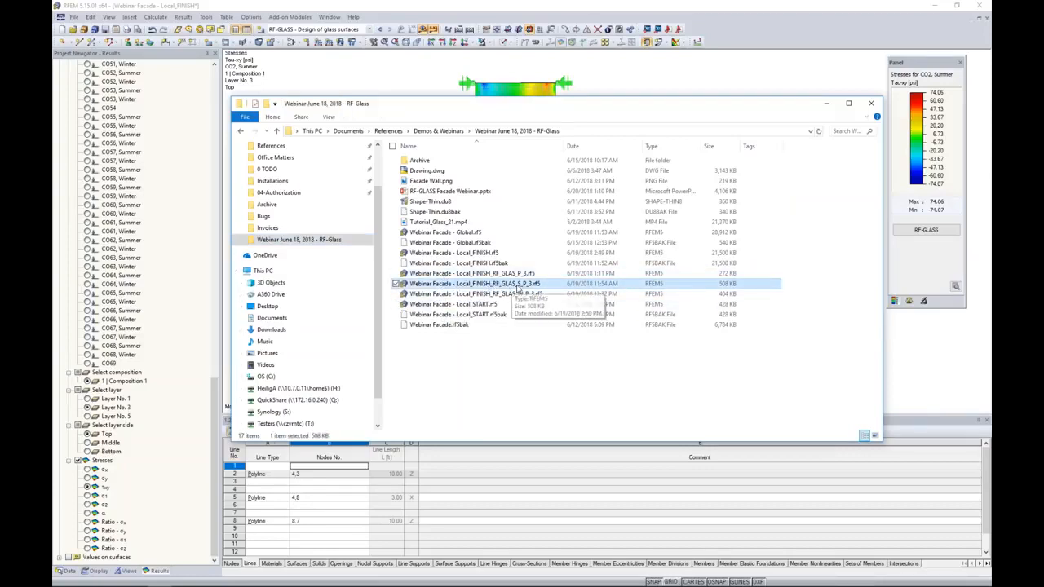
left_click(514, 295)
left_click(515, 276)
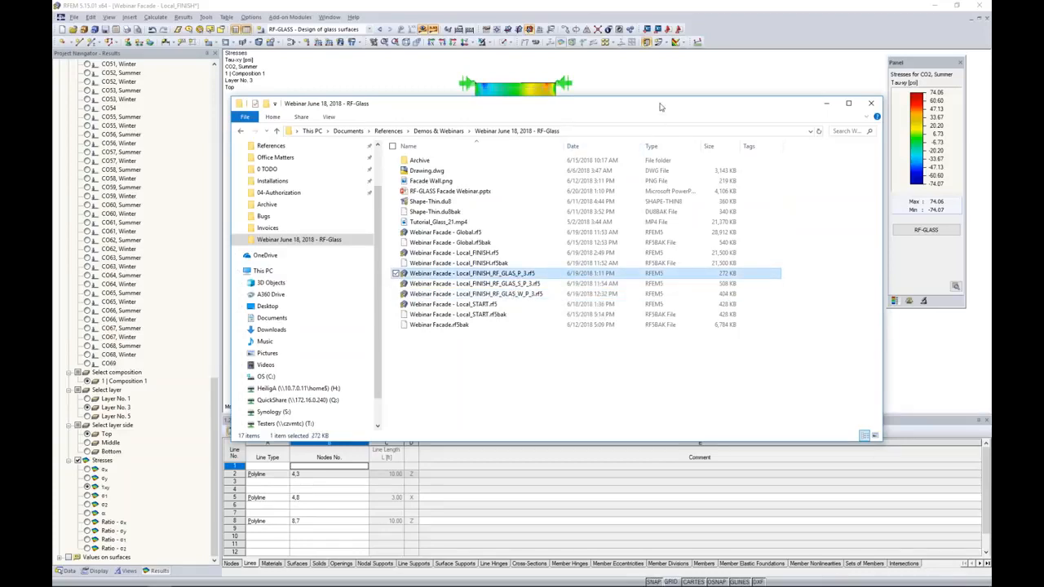
Step: Return to RFEM and switch to the Webinar Facade - Local_FINISH_RF_GLAS_S_P_3 model
left_click(826, 103)
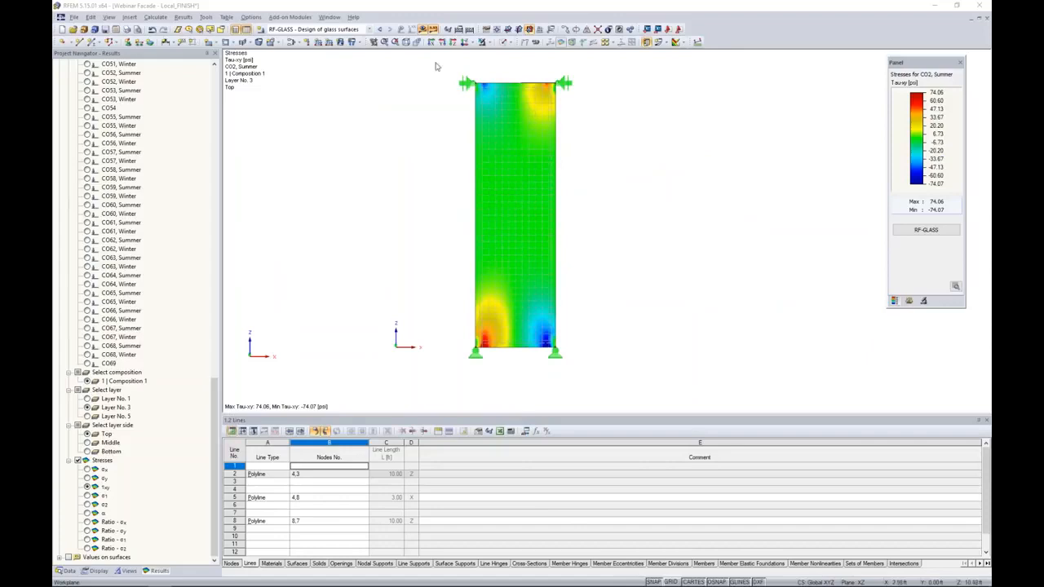
left_click(329, 17)
left_click(368, 153)
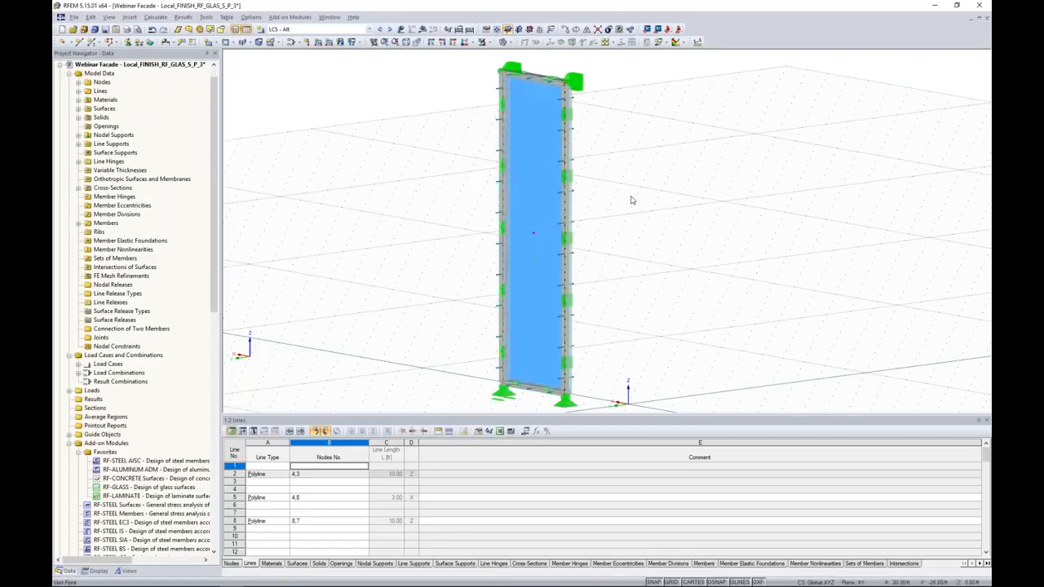
Step: Hide the members and nodal supports and examine the modelled glass and gas layers at the panel's upper corner
scroll(605, 156, "up", 5)
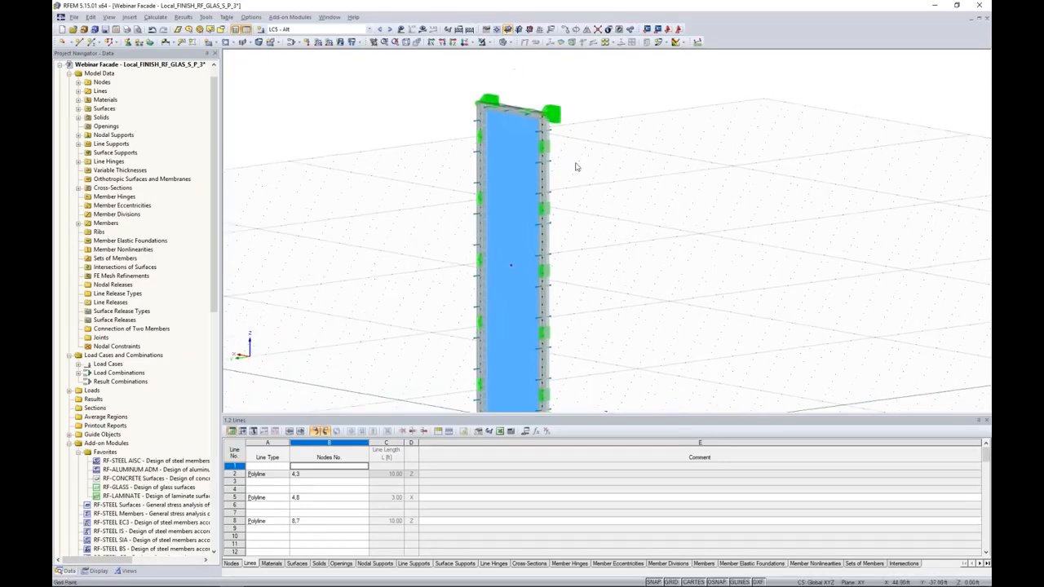
left_click(96, 571)
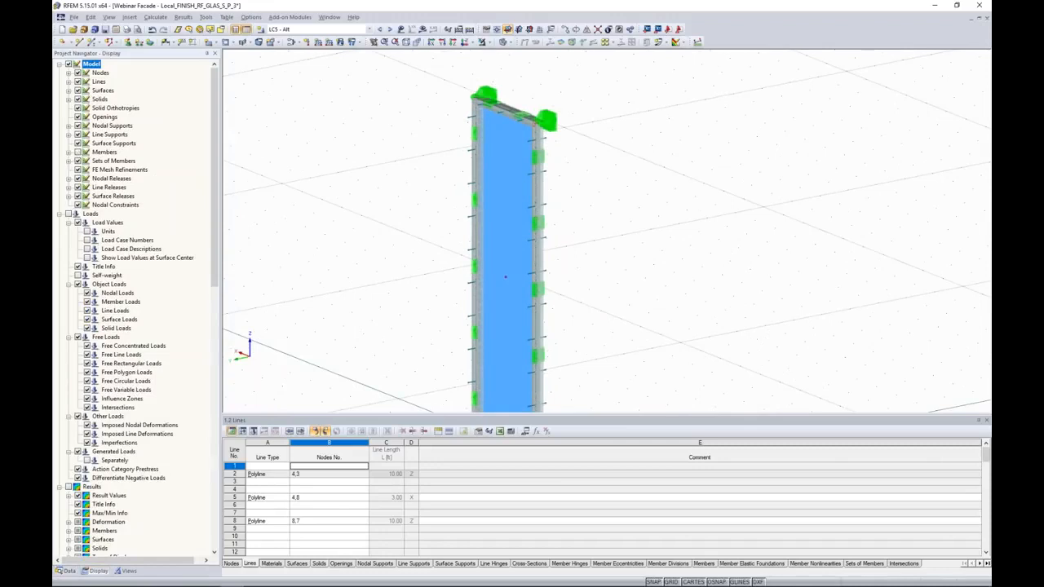
left_click(79, 143)
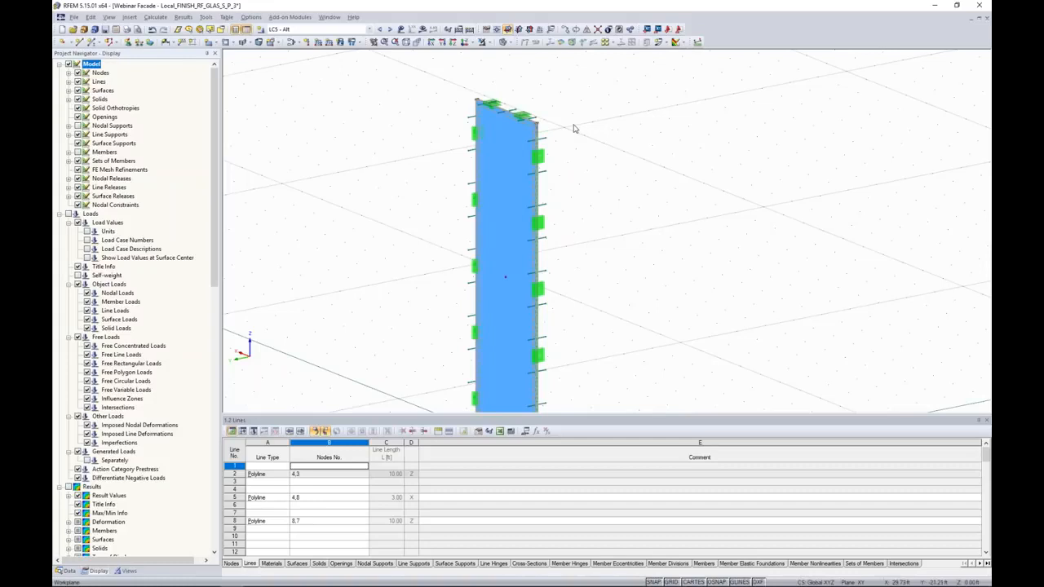
scroll(540, 128, "up", 4)
scroll(536, 126, "up", 4)
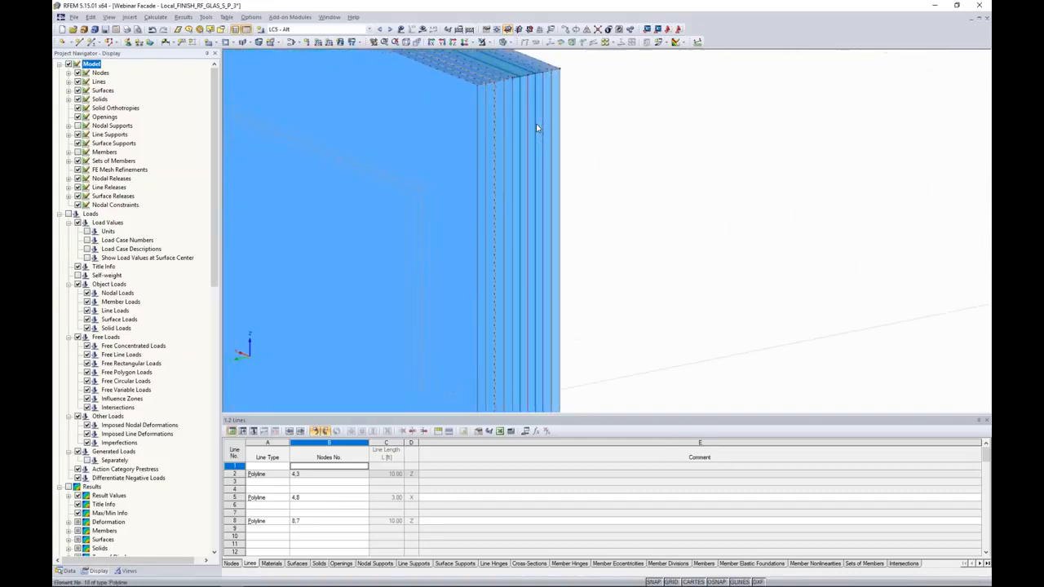
middle_click_drag(534, 137, 555, 202, "ctrl")
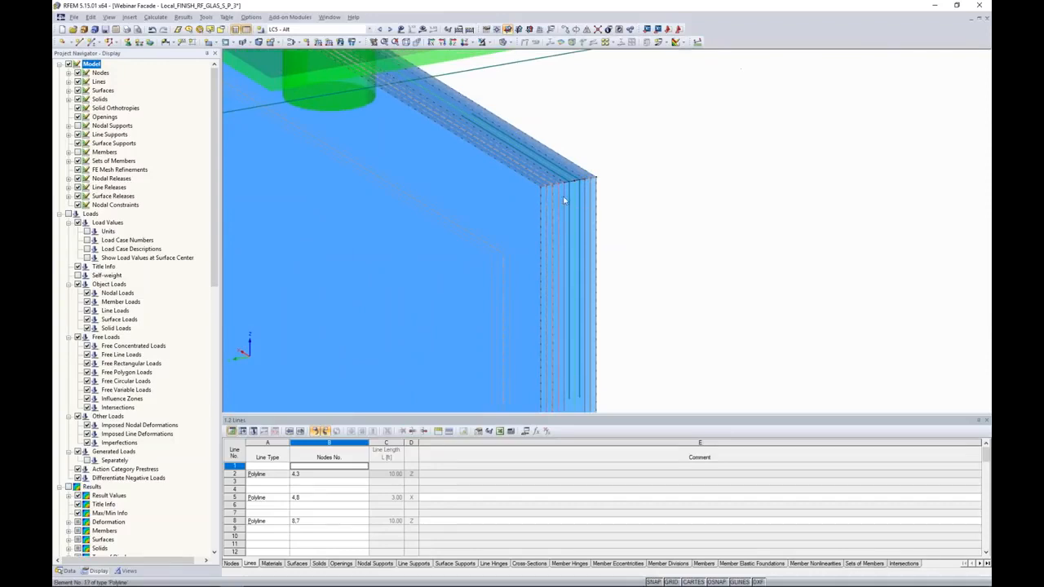
scroll(562, 195, "up", 2)
scroll(562, 196, "up", 2)
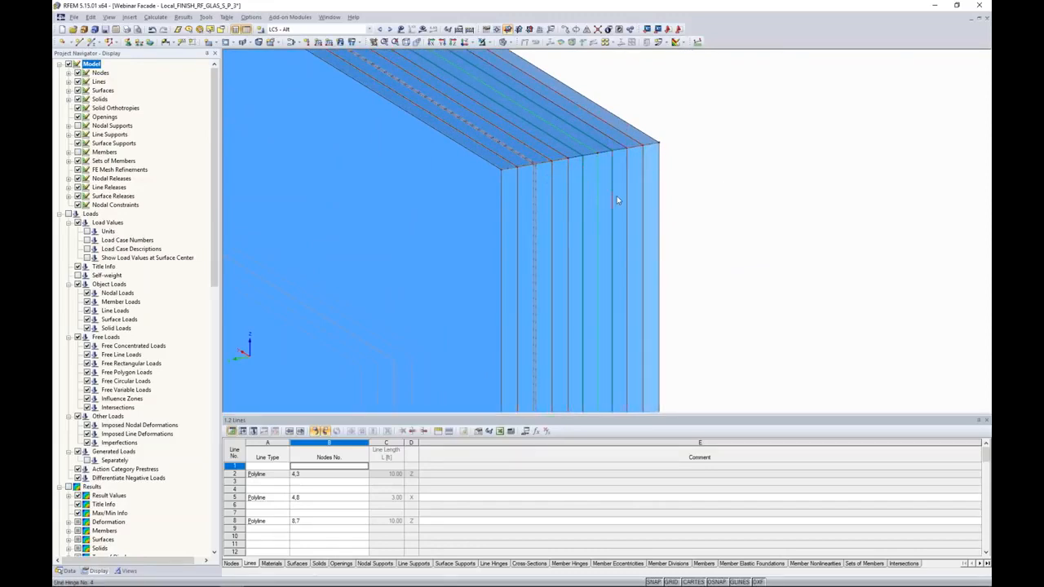
Step: Examine the line supports along the vertical edge of the glass panel
scroll(601, 204, "down", 5)
middle_click_drag(601, 201, 584, 180)
middle_click_drag(610, 246, 590, 204)
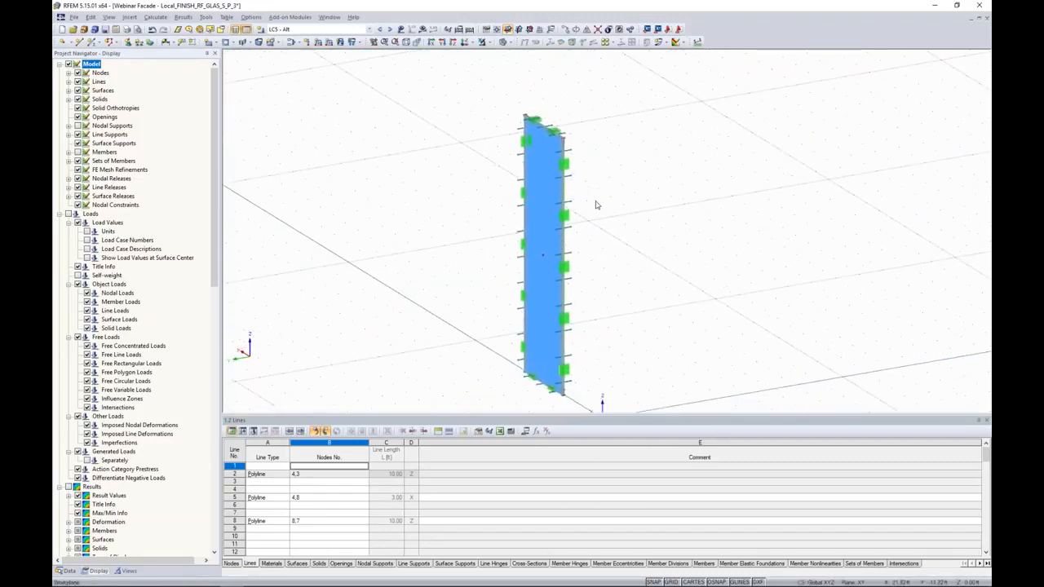
scroll(596, 205, "up", 3)
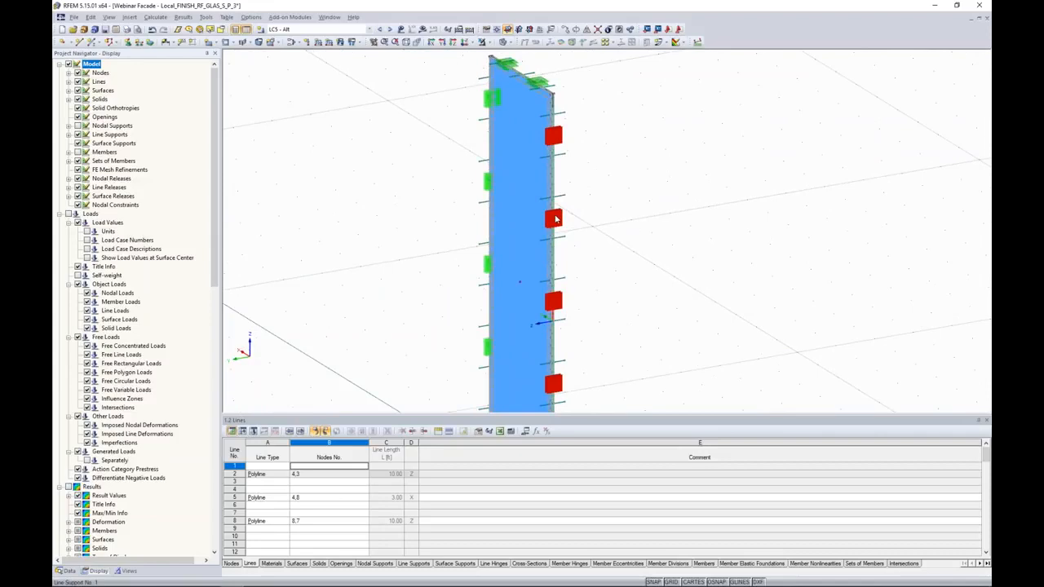
mouse_move(550, 298)
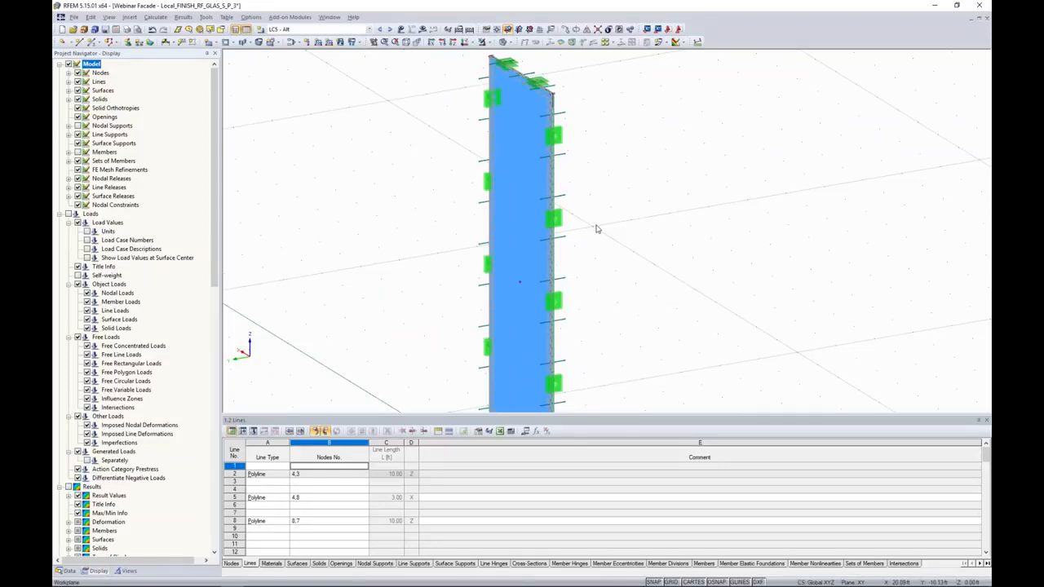
scroll(596, 227, "down", 1)
middle_click_drag(591, 186, 573, 211)
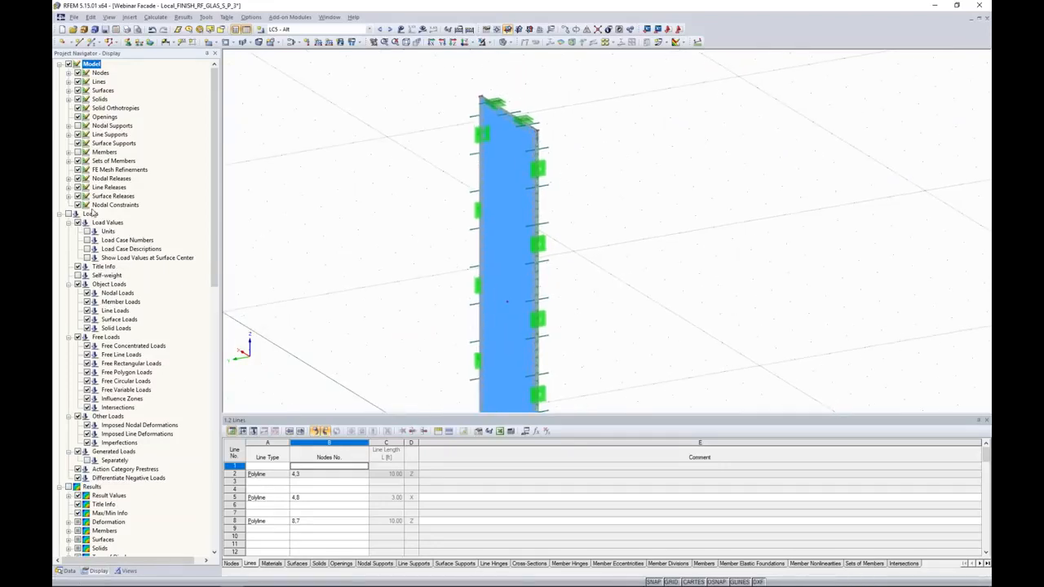
Step: Show the members again and examine how the glass layers sit in the frame cross-section at the upper corner
left_click(78, 152)
scroll(540, 129, "up", 6)
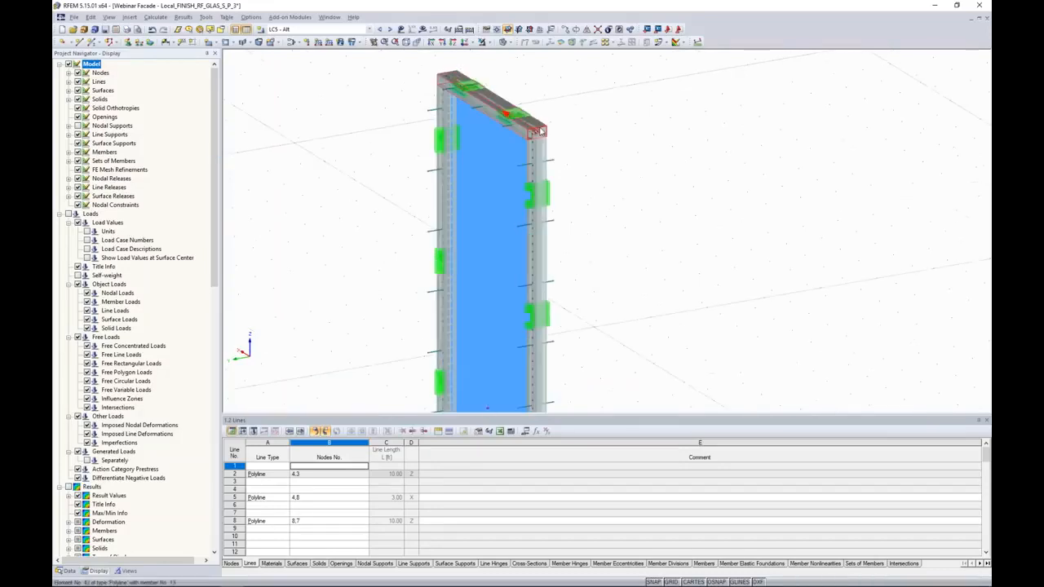
scroll(540, 129, "up", 5)
scroll(540, 129, "down", 4)
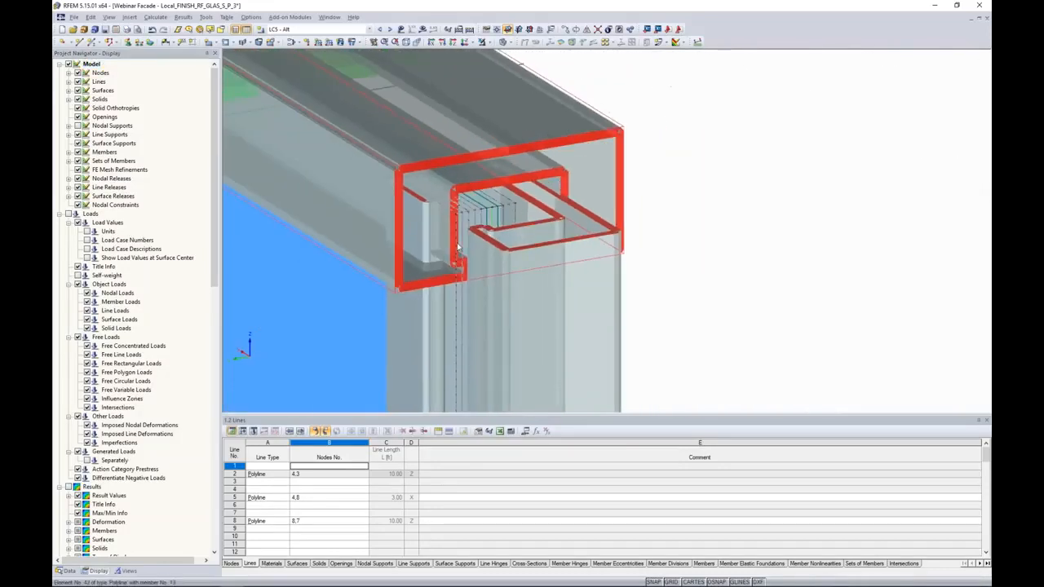
scroll(628, 232, "down", 6)
Step: Show the nodal supports again and examine them at the top of the panel frame
left_click(78, 125)
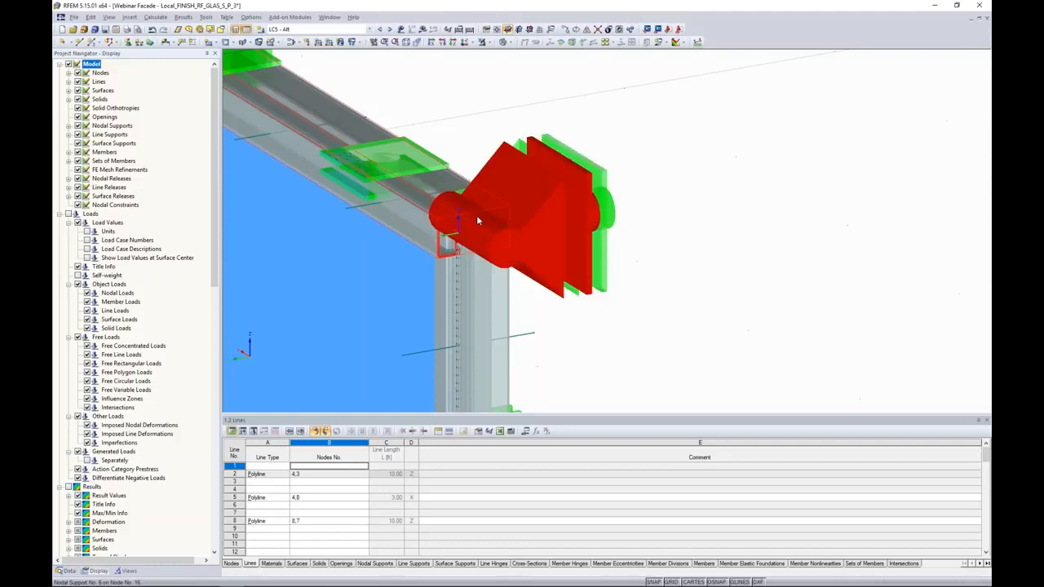
scroll(579, 247, "down", 5)
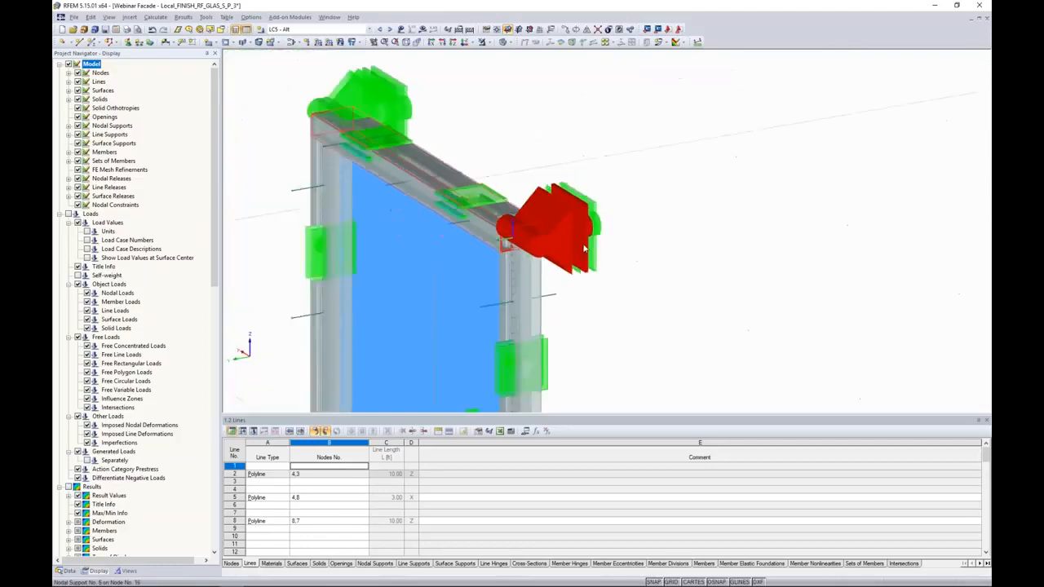
scroll(648, 235, "down", 5)
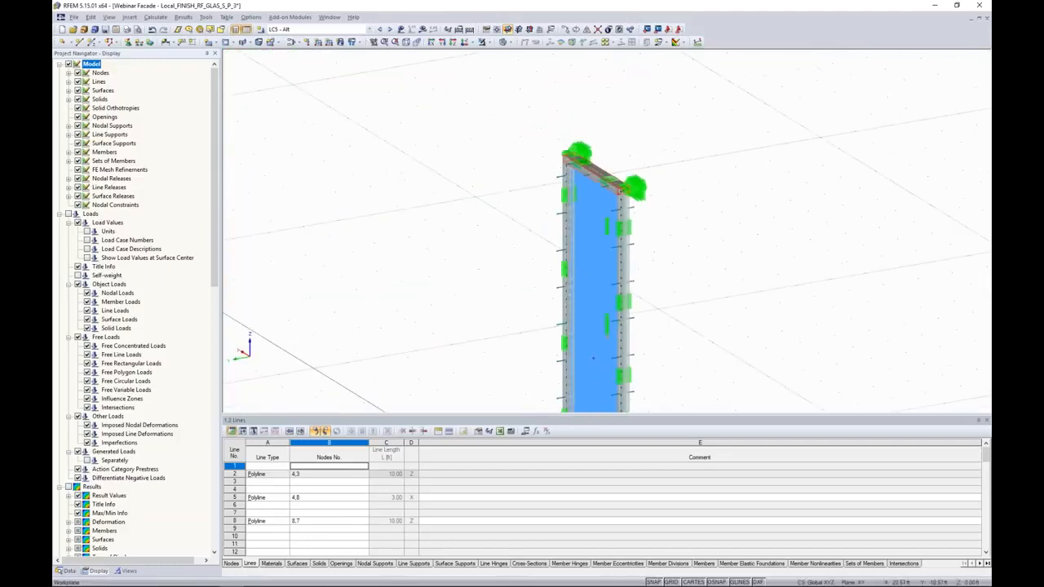
middle_click_drag(658, 251, 603, 191)
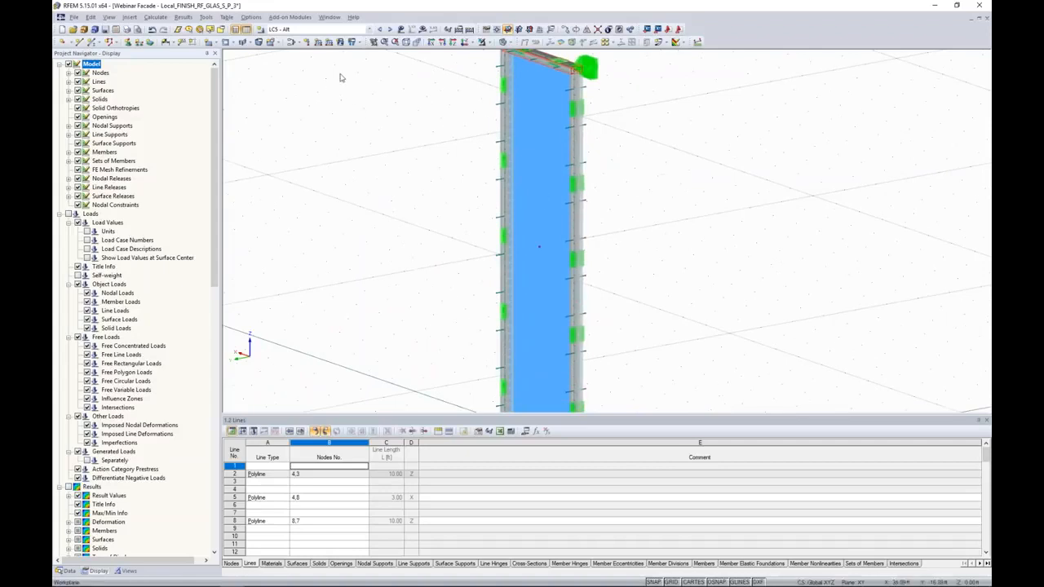
Step: Display the loads of load case LC4 - Atmos on the model, followed by those of LC5 - Alt
left_click(327, 30)
scroll(318, 49, "up", 2)
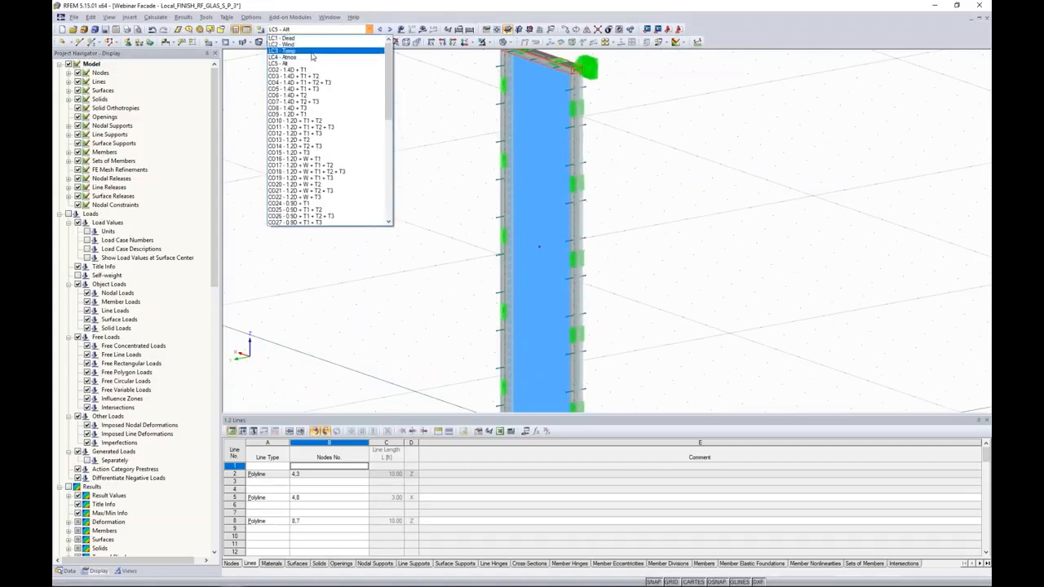
left_click(311, 58)
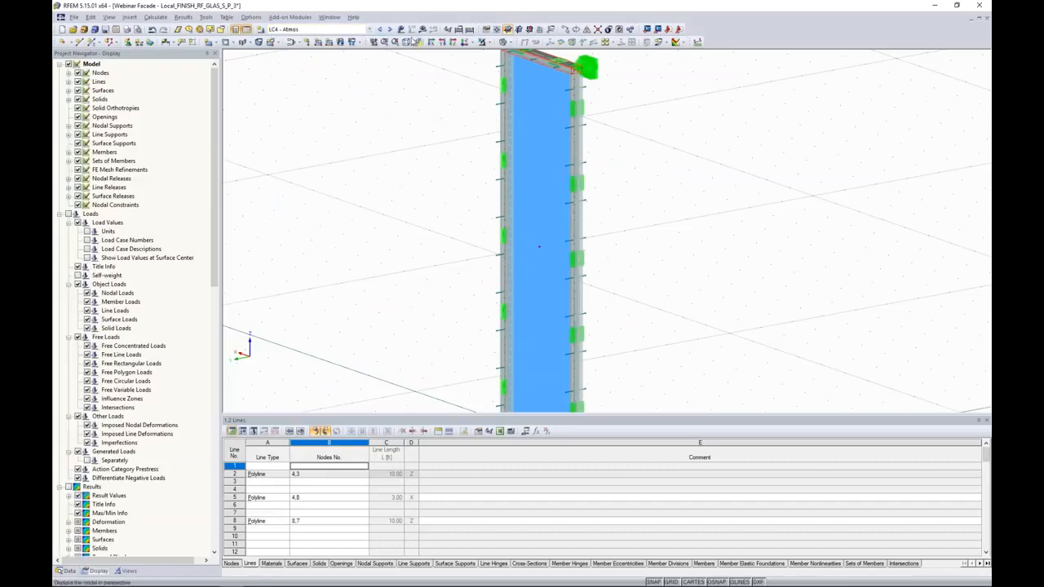
left_click(401, 30)
scroll(661, 180, "down", 2)
scroll(606, 231, "down", 1)
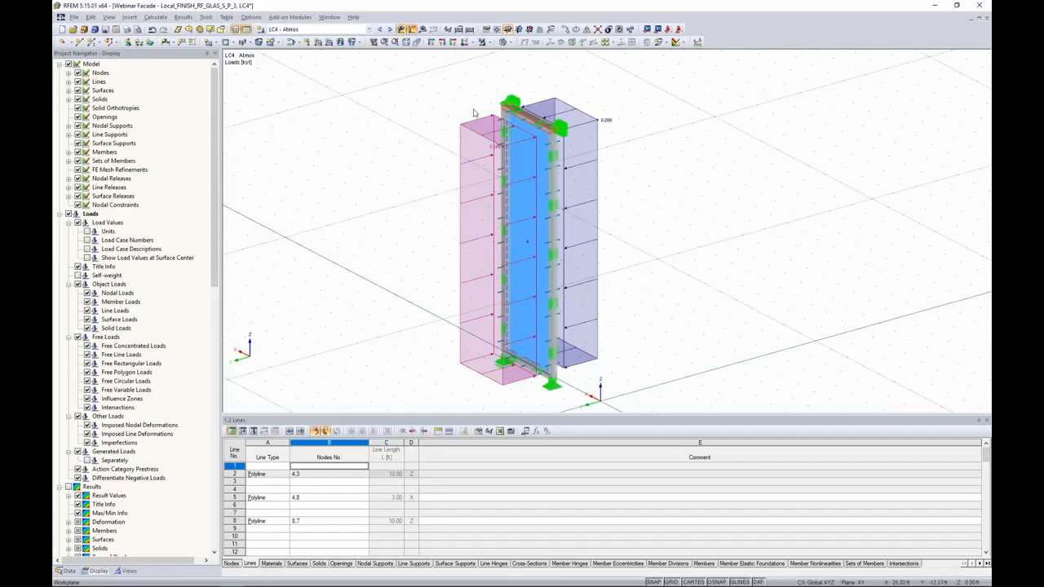
left_click(389, 29)
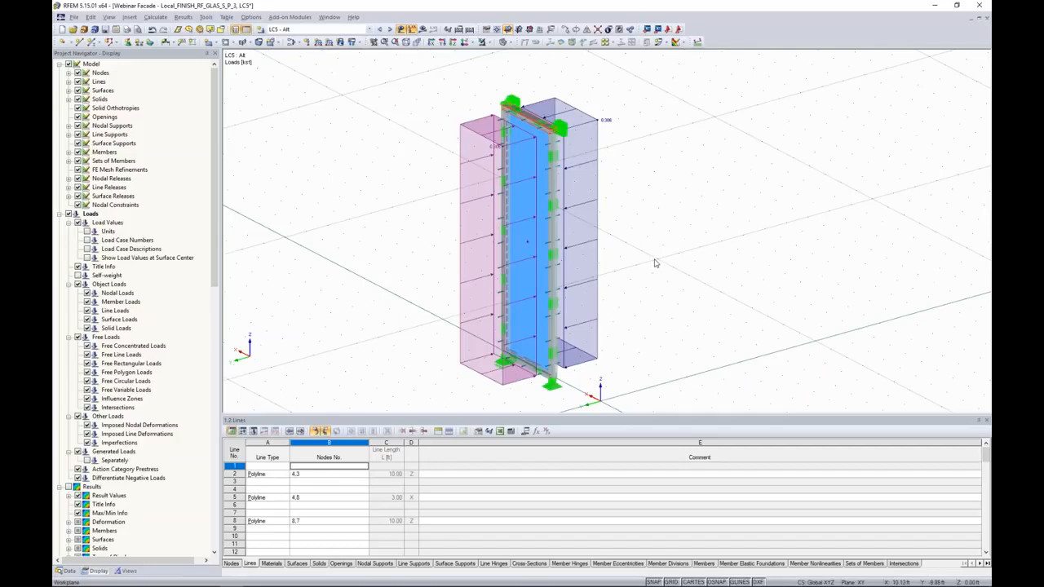
Step: Switch to the RF-GLASS Facade Webinar slide show and advance past the Helper Supports slide
key("super+Tab")
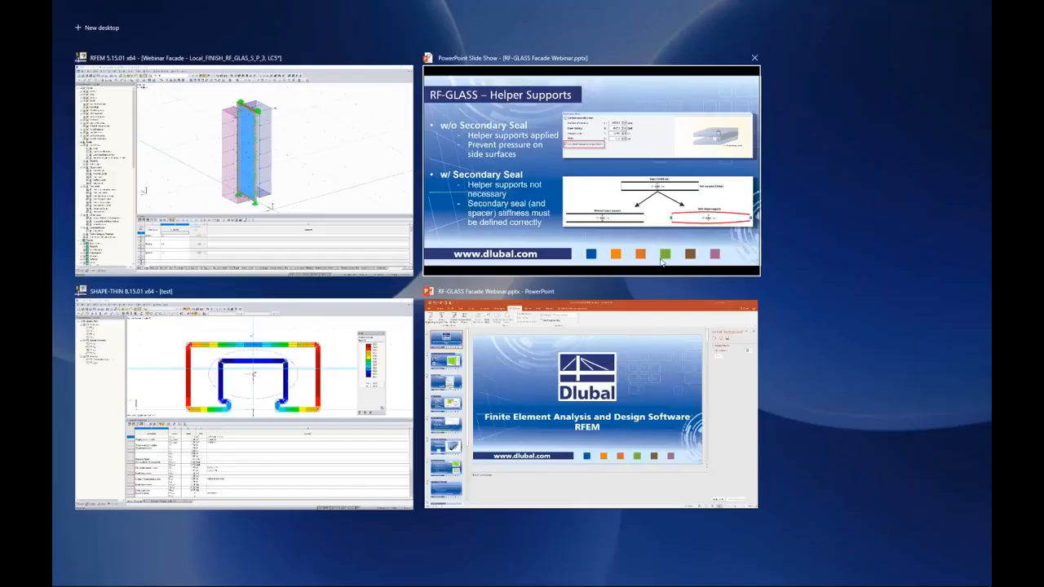
left_click(662, 261)
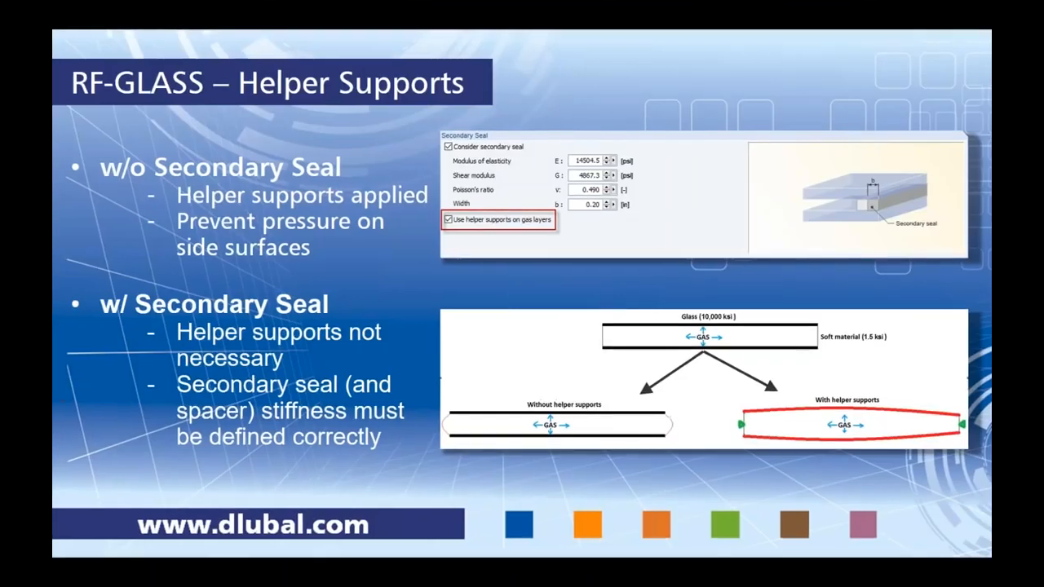
key("Right")
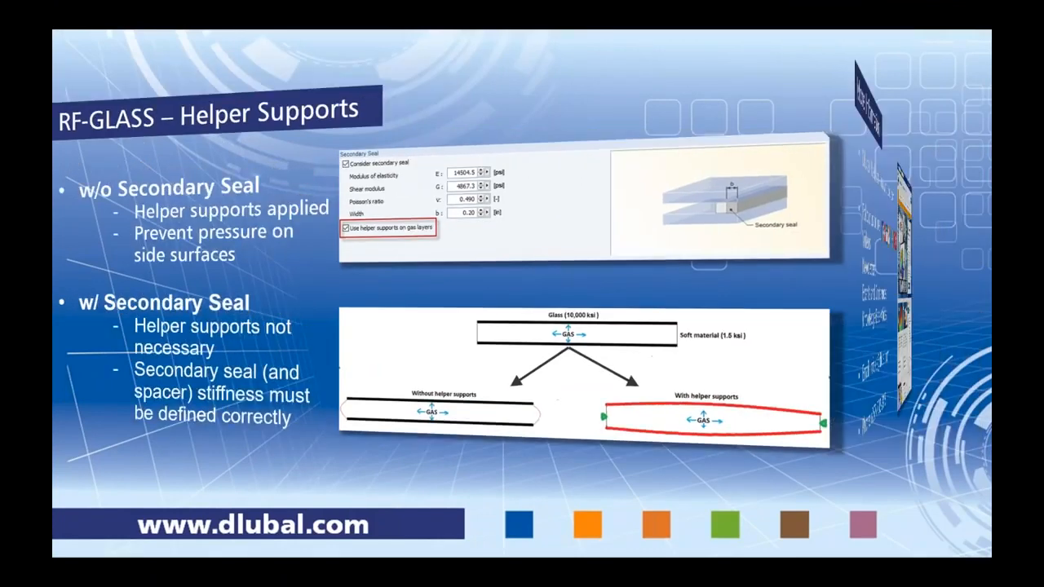